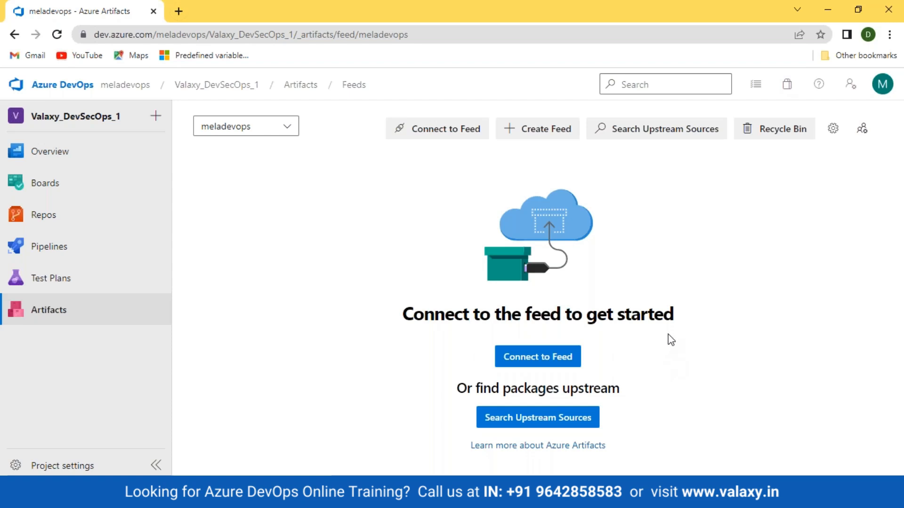
- Look over the meladevops feed's Connect to feed options, then start a new feed
click(538, 361)
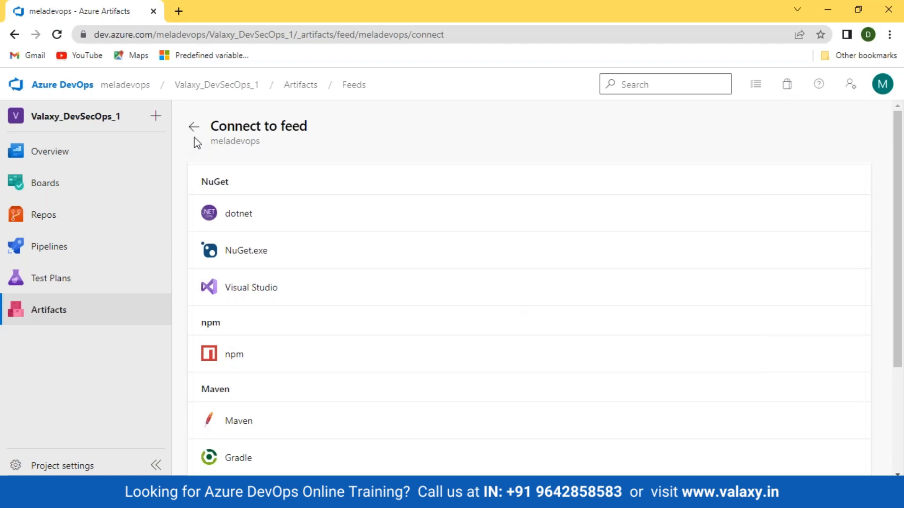
drag(214, 123, 381, 125)
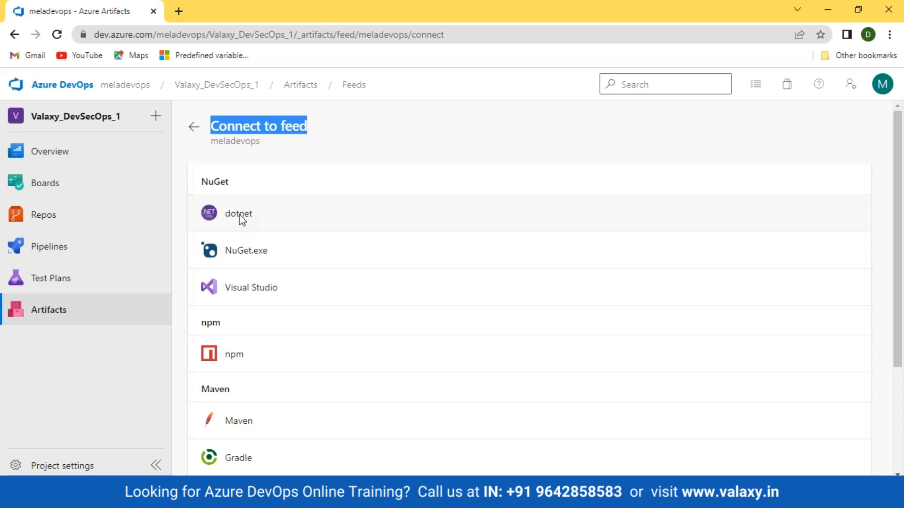
scroll(238, 218, down, 2)
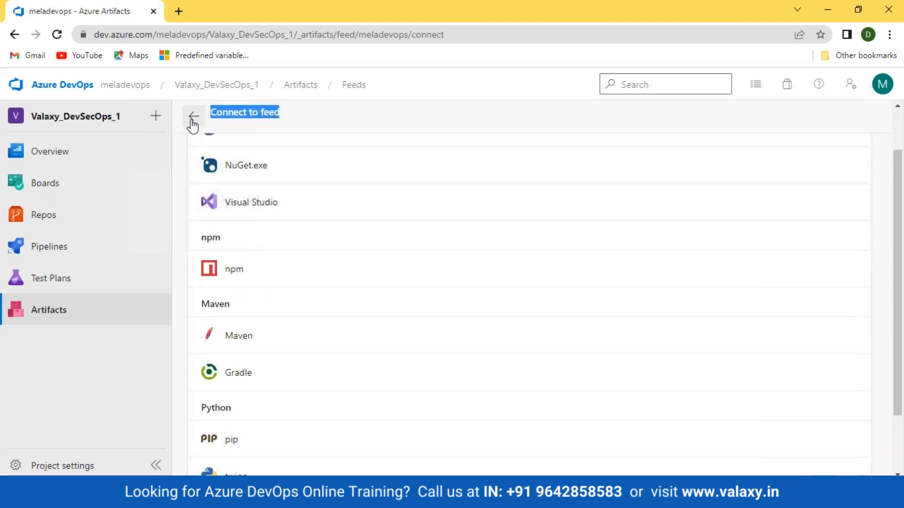
click(193, 126)
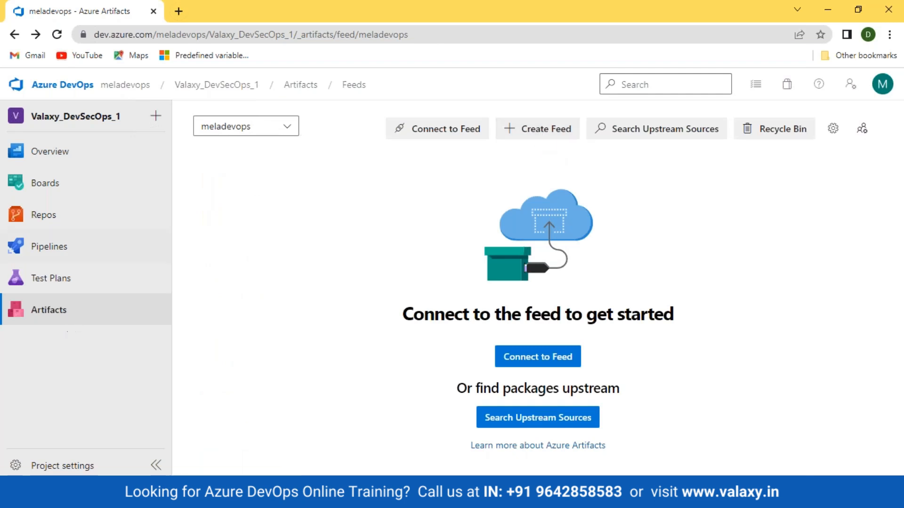
click(541, 132)
- Create the valaxy_devsecops_1 feed with default visibility and project scope
click(638, 158)
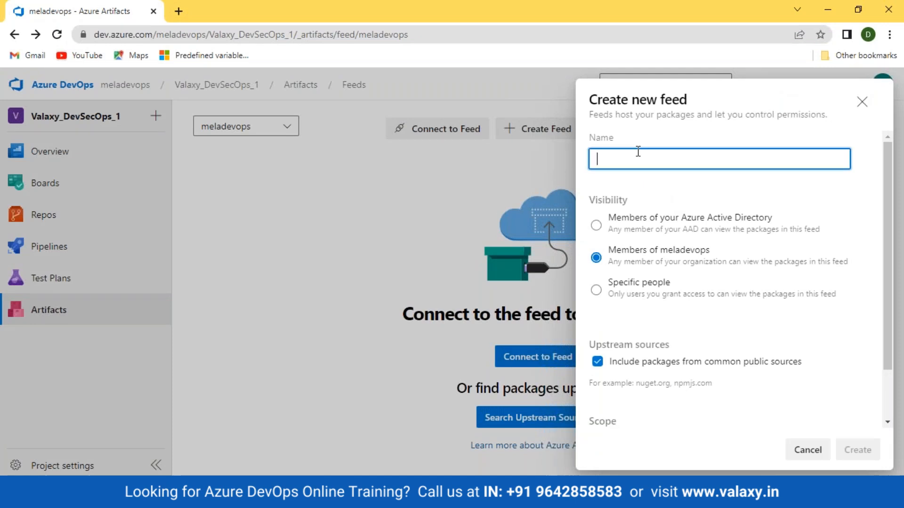
text(valaxy_dev)
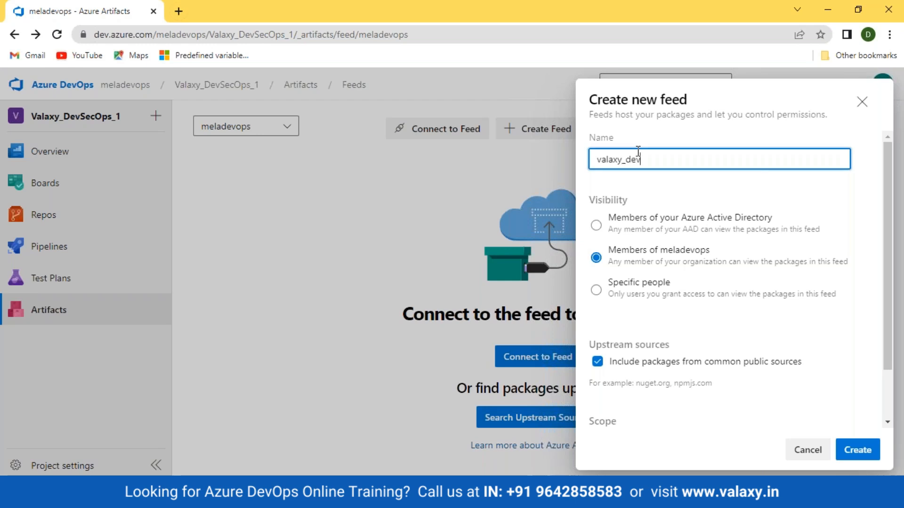
text(secops)
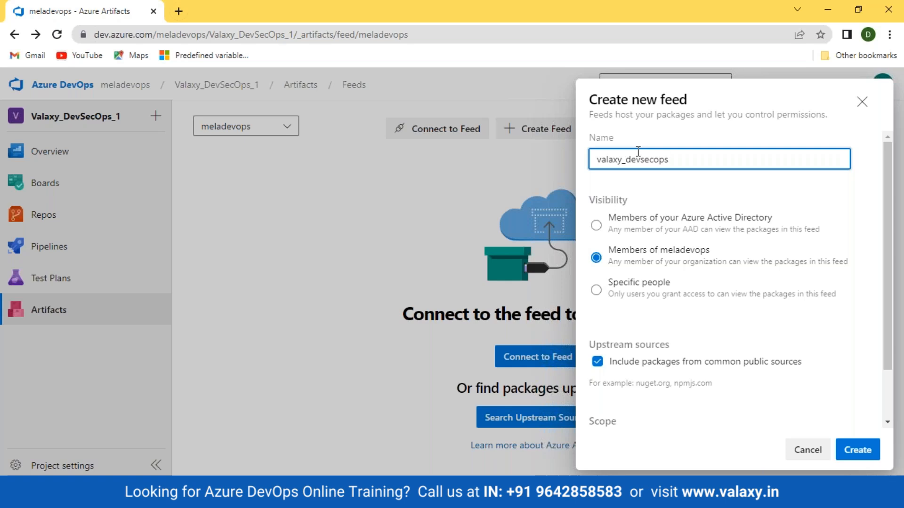
text(+1)
key(BackSpace)
key(BackSpace)
scroll(722, 250, down, 2)
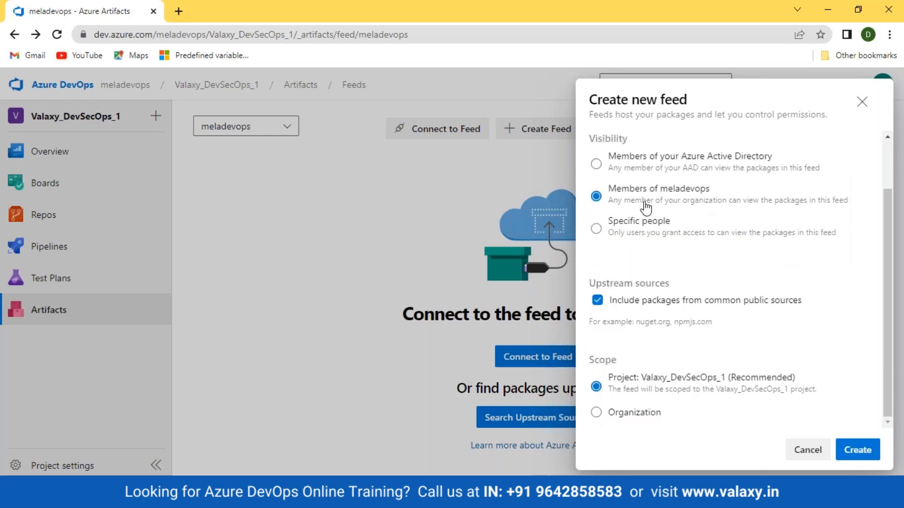
scroll(640, 202, up, 2)
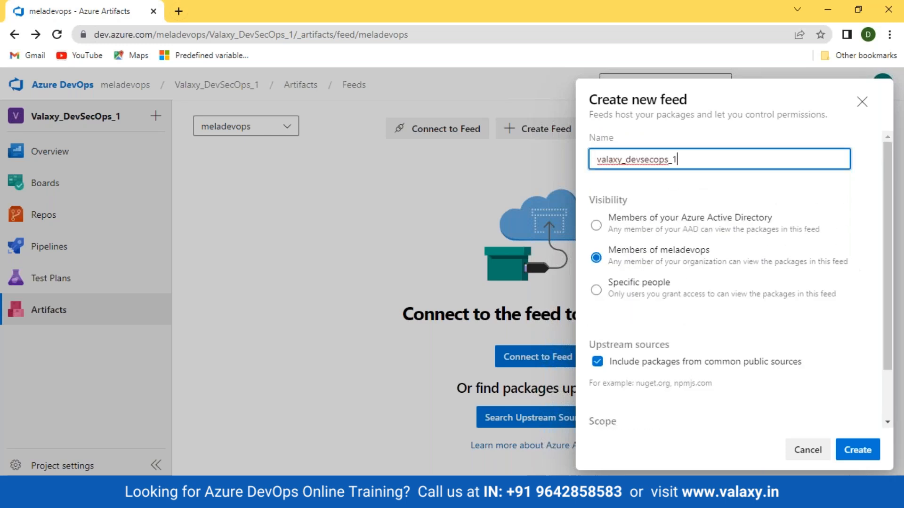
scroll(696, 267, down, 1)
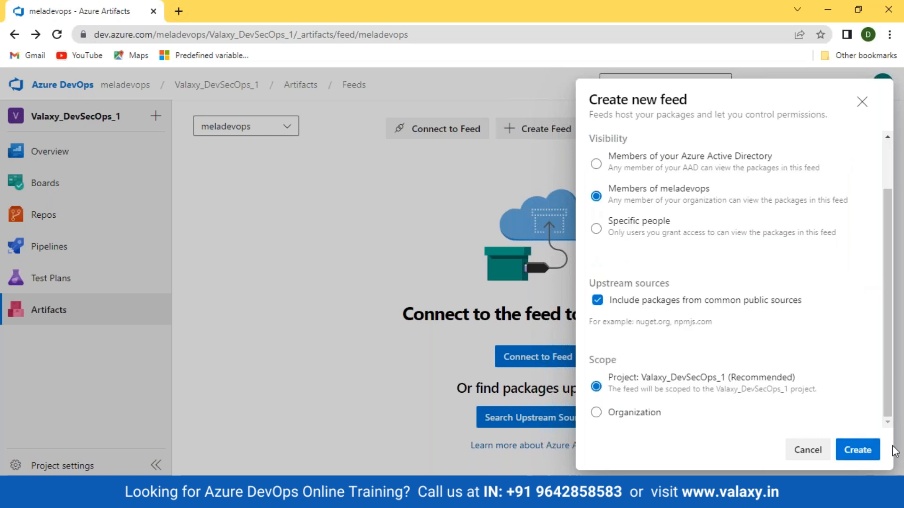
click(860, 450)
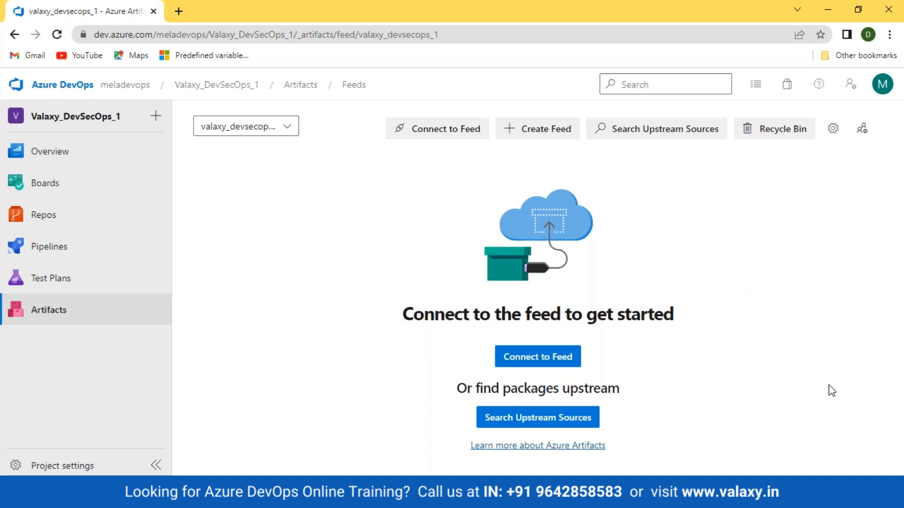
- Browse the valaxy_devsecops_1 feed's Connect to feed list, then go to Pipelines
click(541, 360)
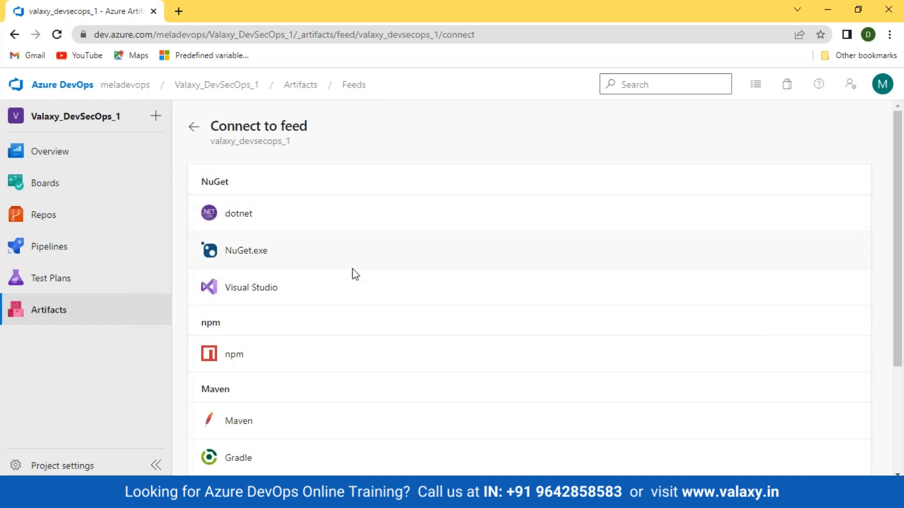
scroll(467, 302, down, 4)
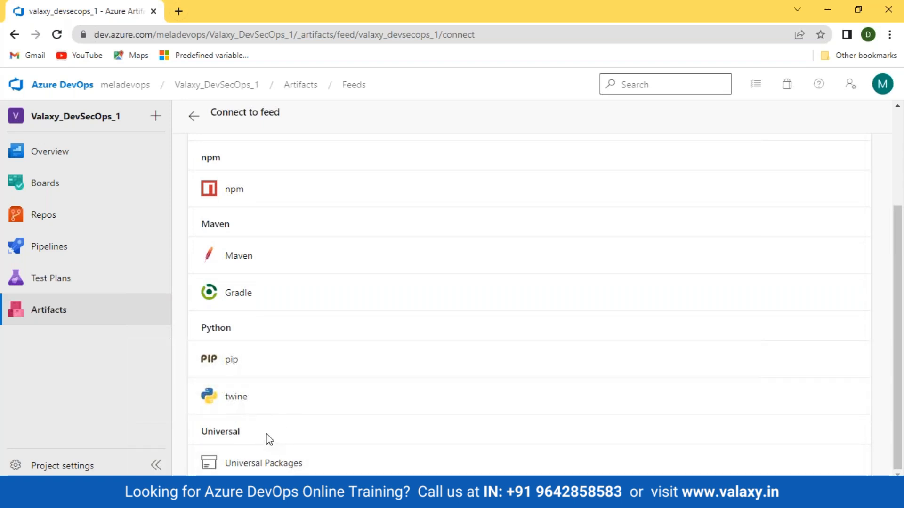
scroll(299, 380, up, 4)
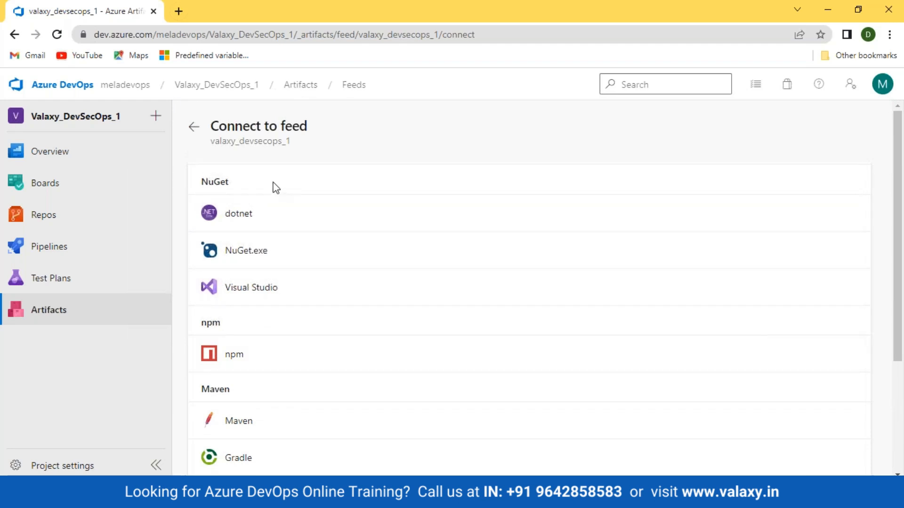
click(193, 127)
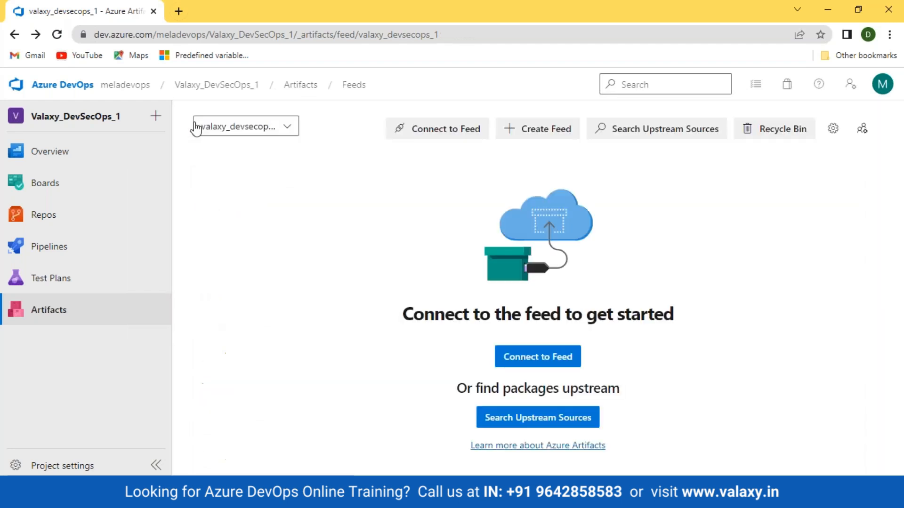
click(38, 250)
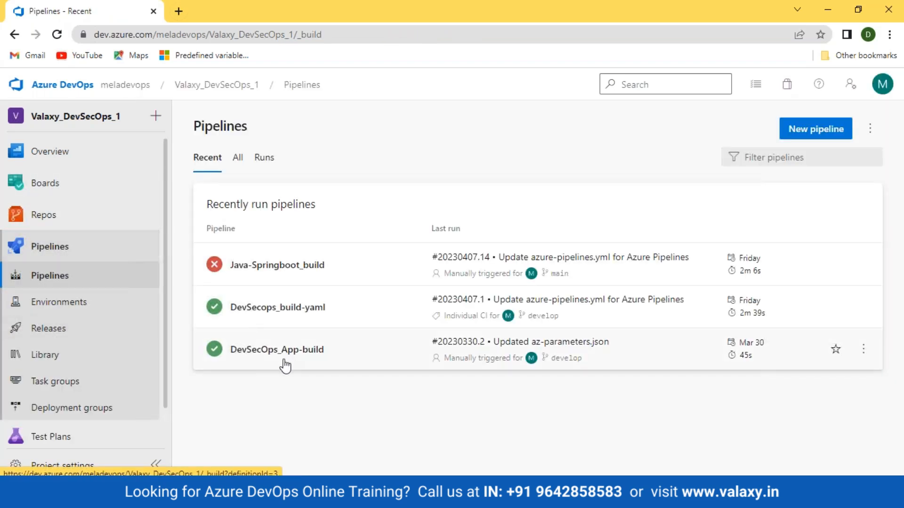
- Edit the DevSecOps_App-build pipeline and show the task catalogue for Agent job 1
click(286, 361)
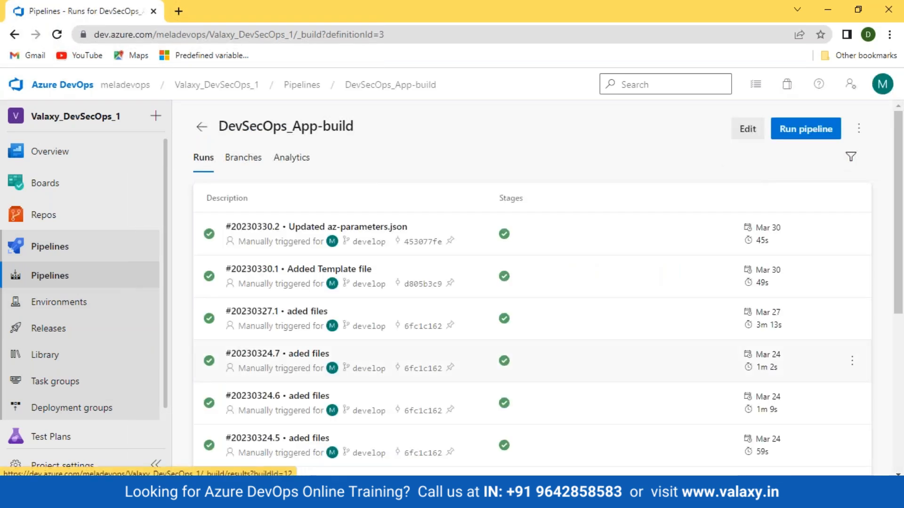
click(748, 129)
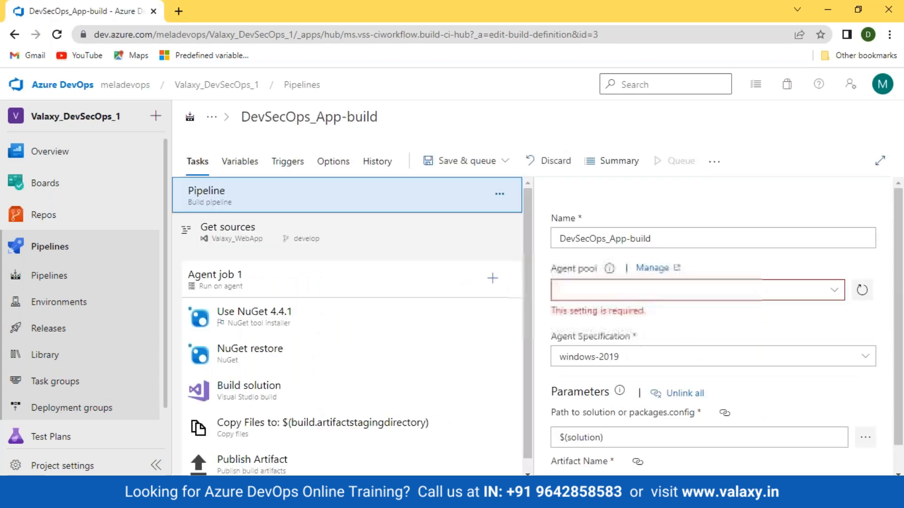
scroll(340, 342, down, 1)
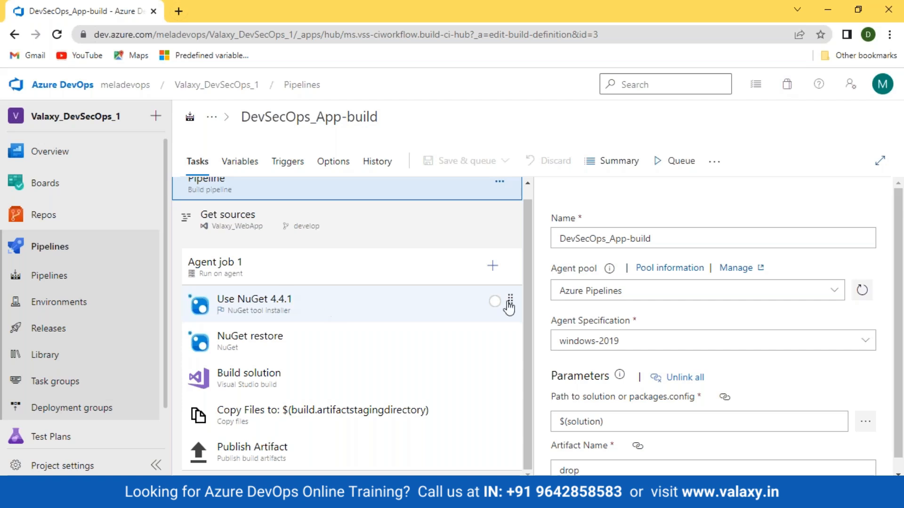
click(492, 265)
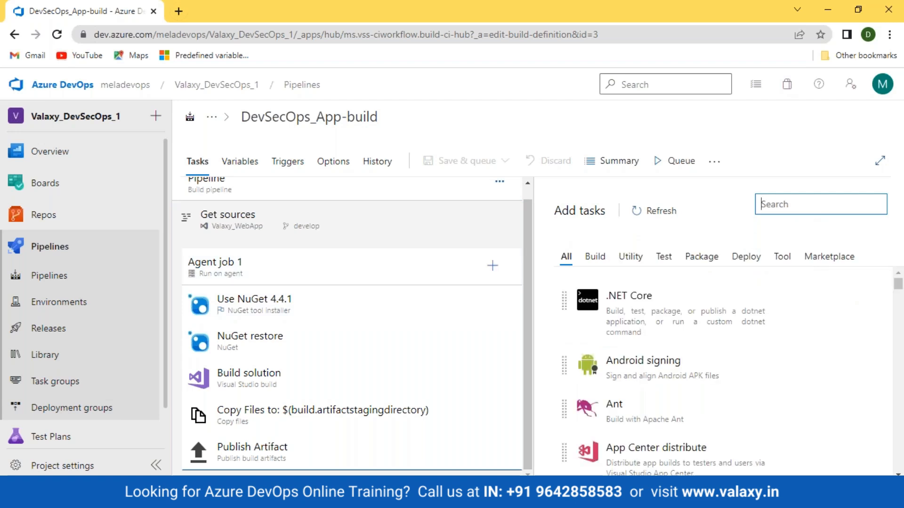
- Add a NuGet task set to pack, placed right after NuGet restore
text(nuget)
click(745, 352)
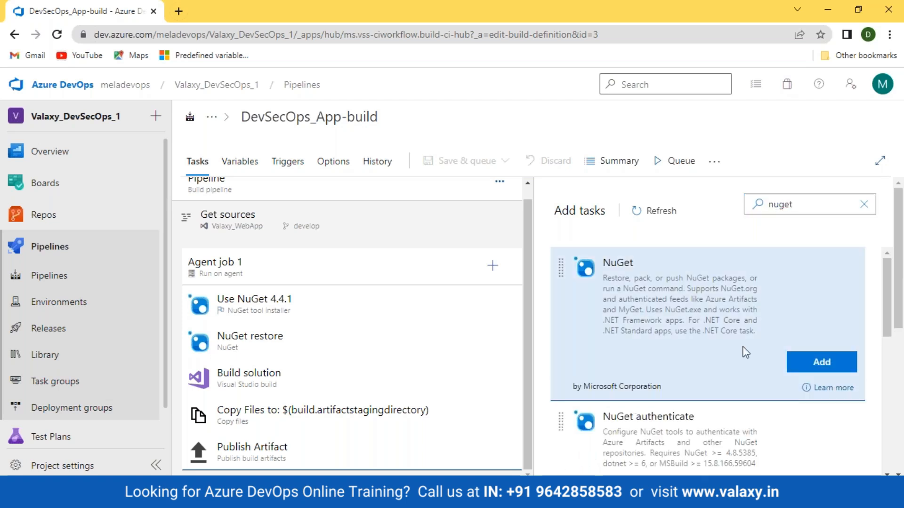
click(822, 362)
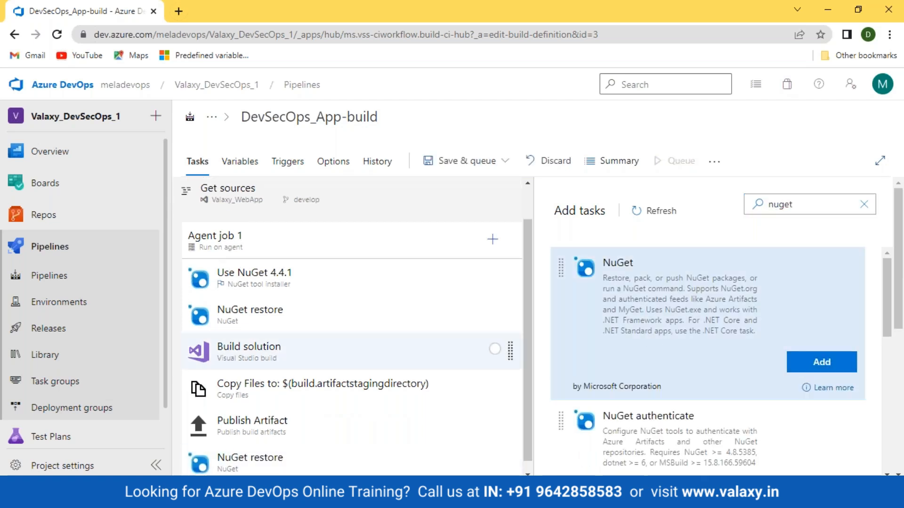
click(478, 437)
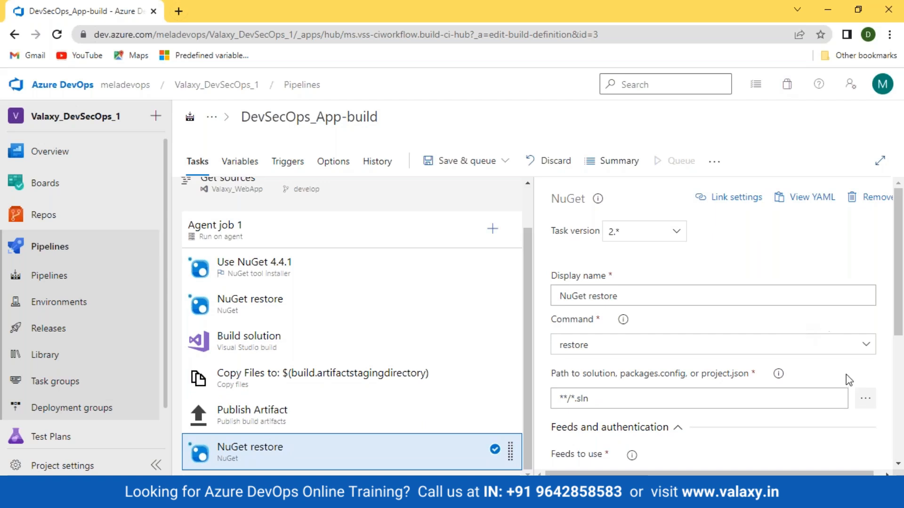
click(864, 344)
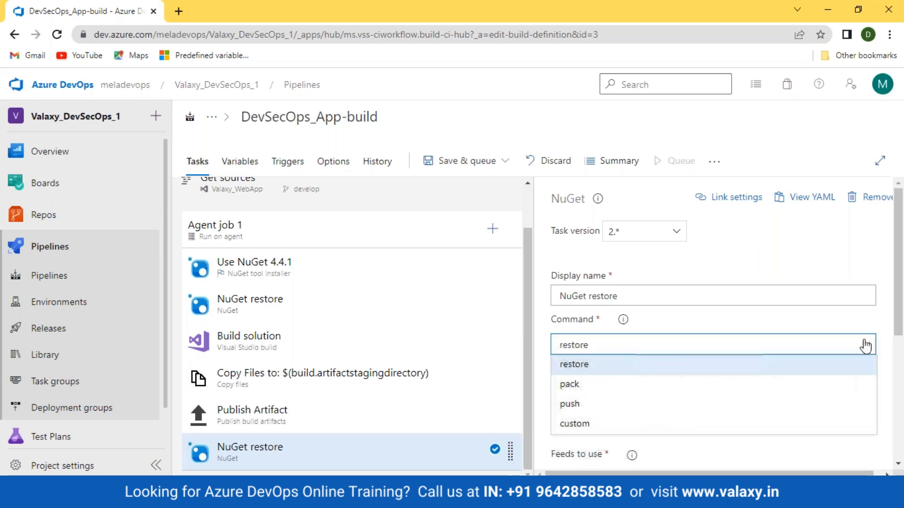
click(641, 386)
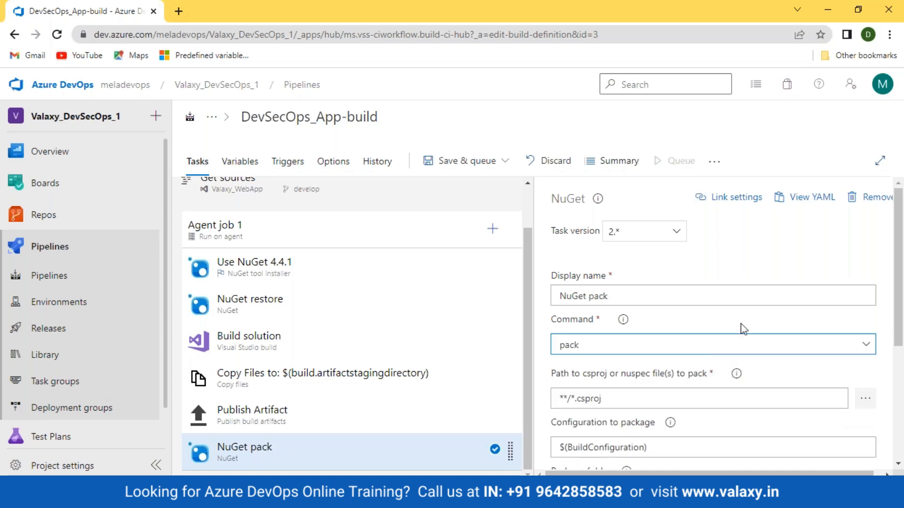
scroll(743, 328, down, 5)
scroll(742, 329, up, 3)
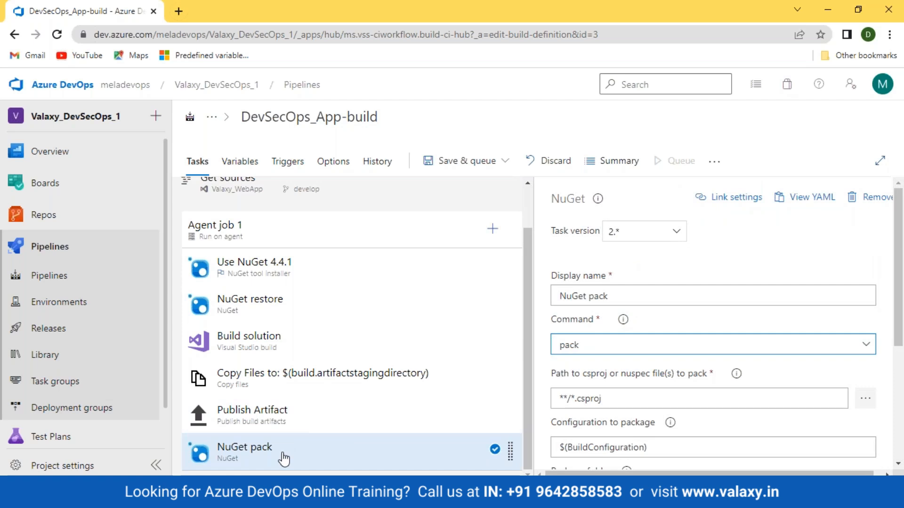
drag(284, 459, 288, 327)
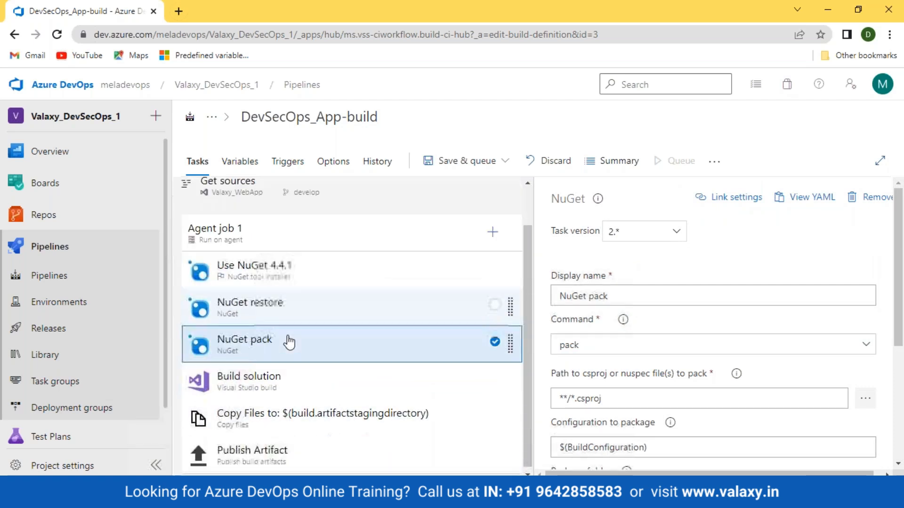
scroll(592, 360, down, 3)
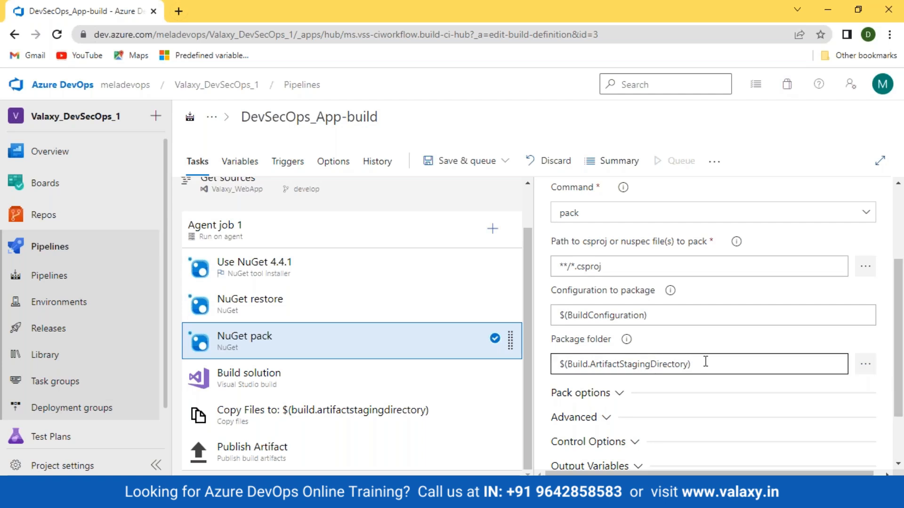
- Inspect the NuGet pack task's Pack options versioning and Advanced settings
click(702, 394)
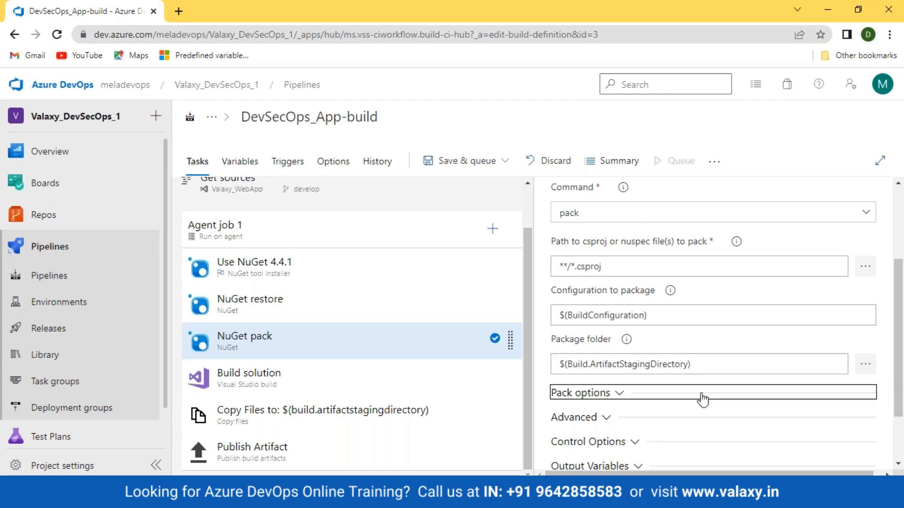
scroll(704, 400, down, 3)
click(558, 250)
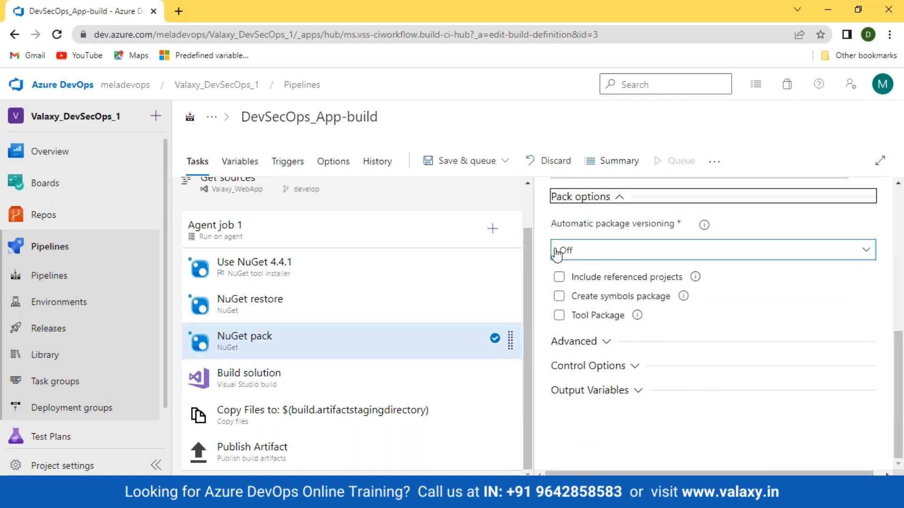
click(591, 354)
click(588, 346)
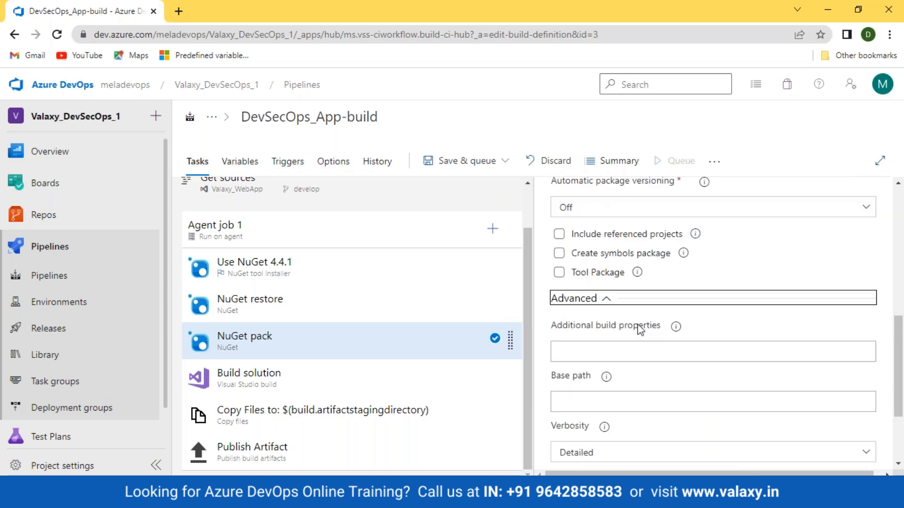
click(599, 299)
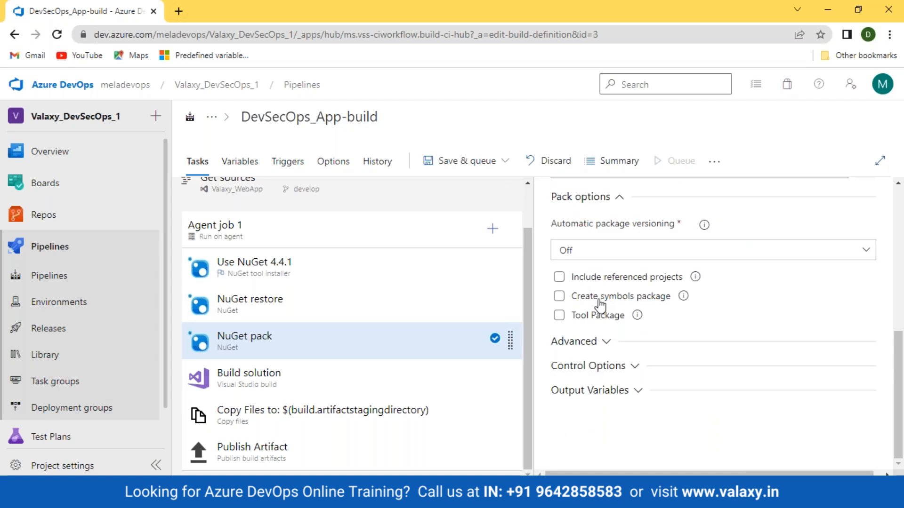
scroll(800, 321, up, 2)
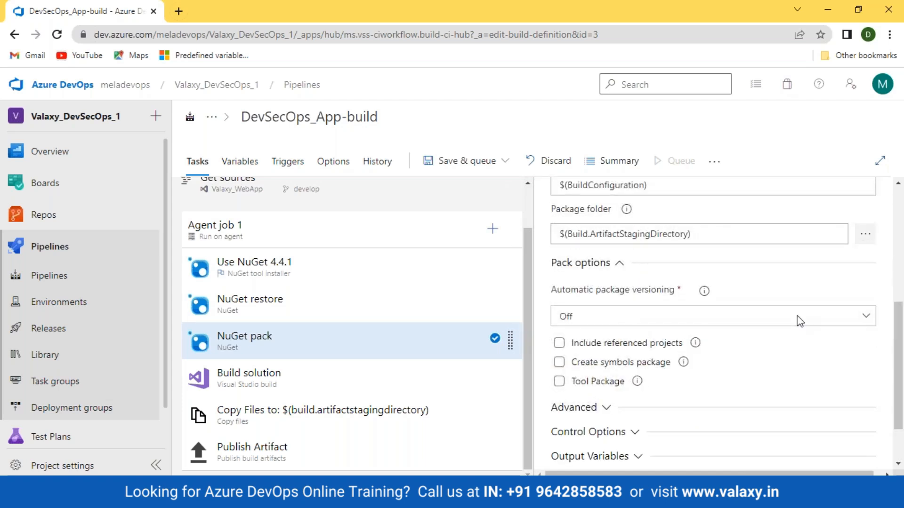
- Review each task's settings, from Use NuGet 4.4.1 through Publish Artifact
click(305, 281)
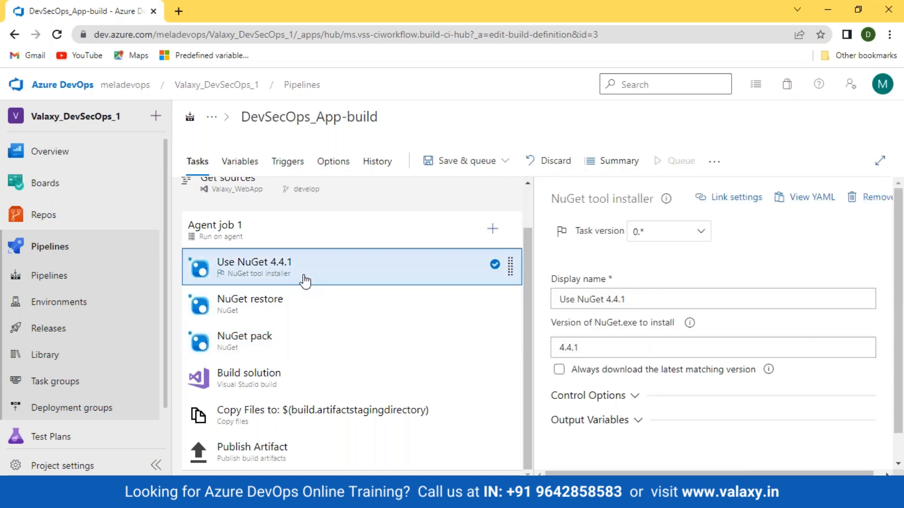
click(310, 310)
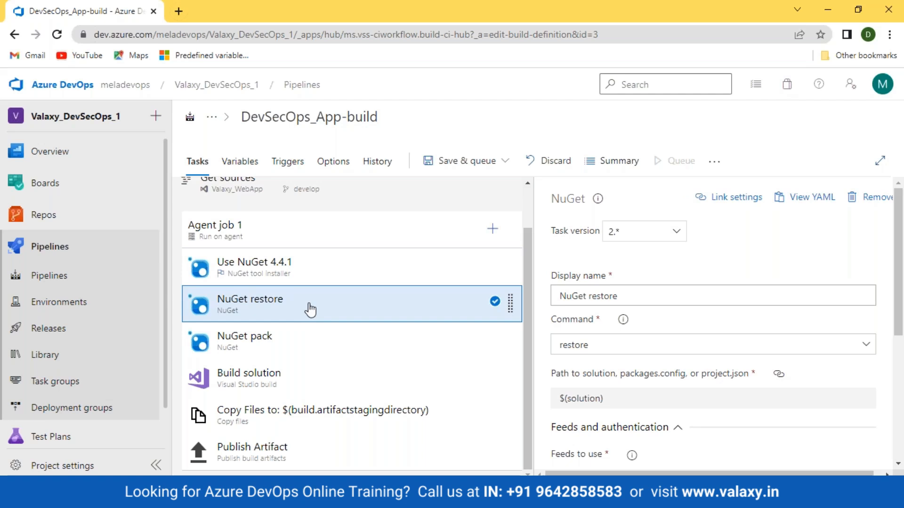
click(271, 349)
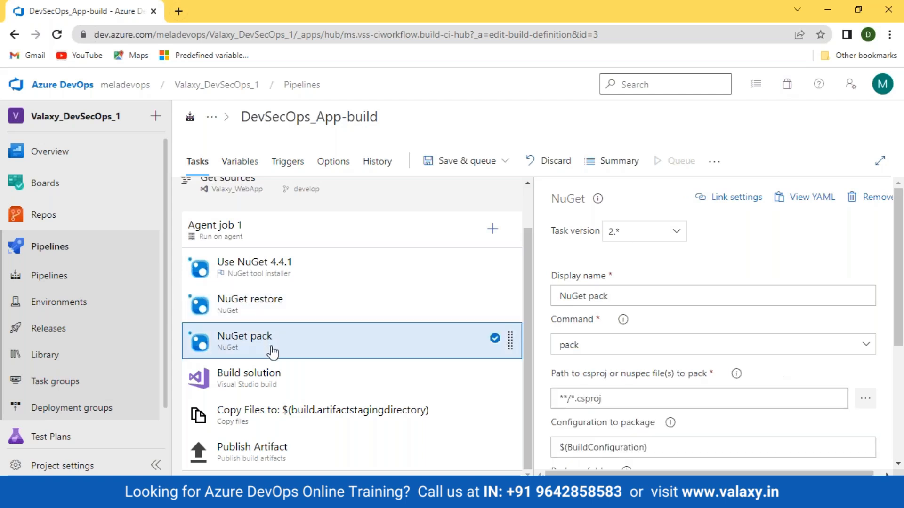
click(269, 379)
click(272, 422)
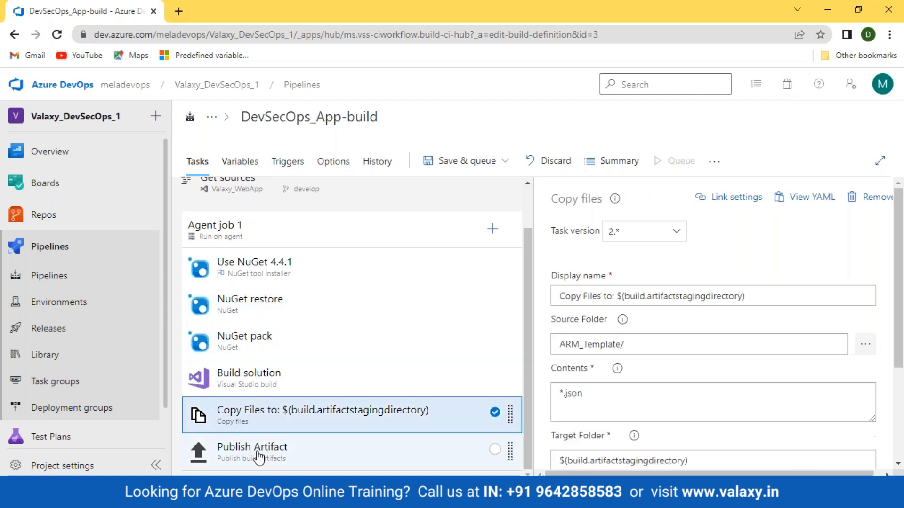
click(258, 455)
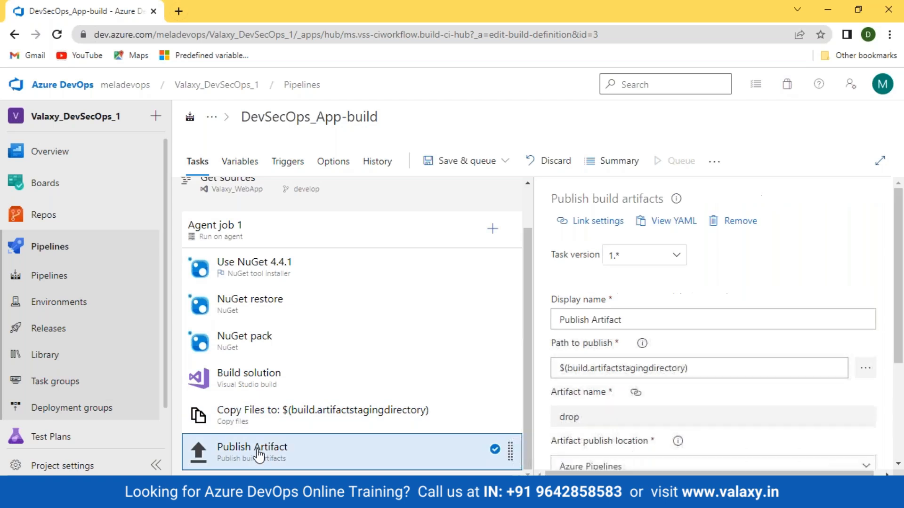
click(262, 348)
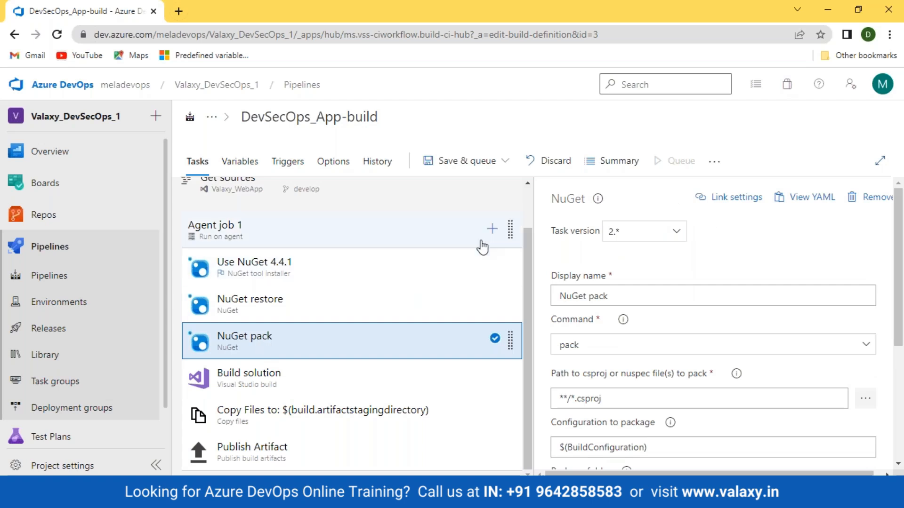
click(492, 228)
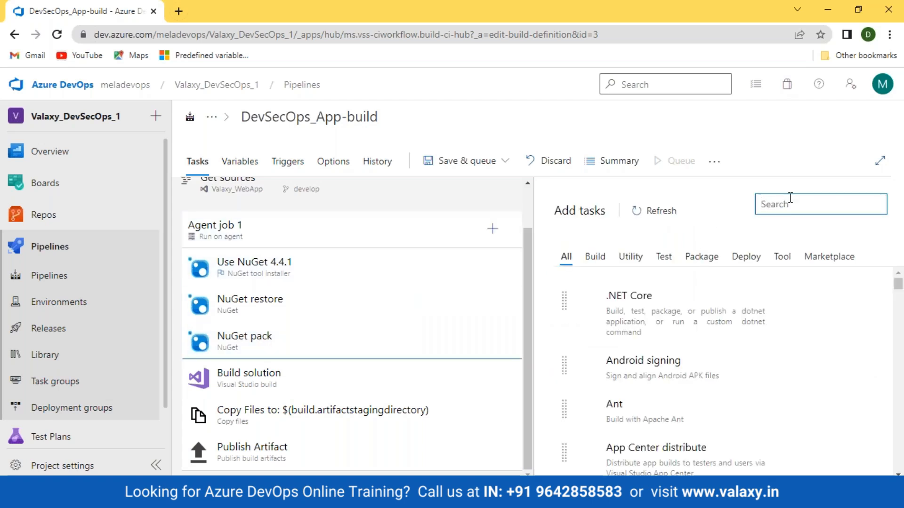
- Add another NuGet task and set its command to push
text(nuget)
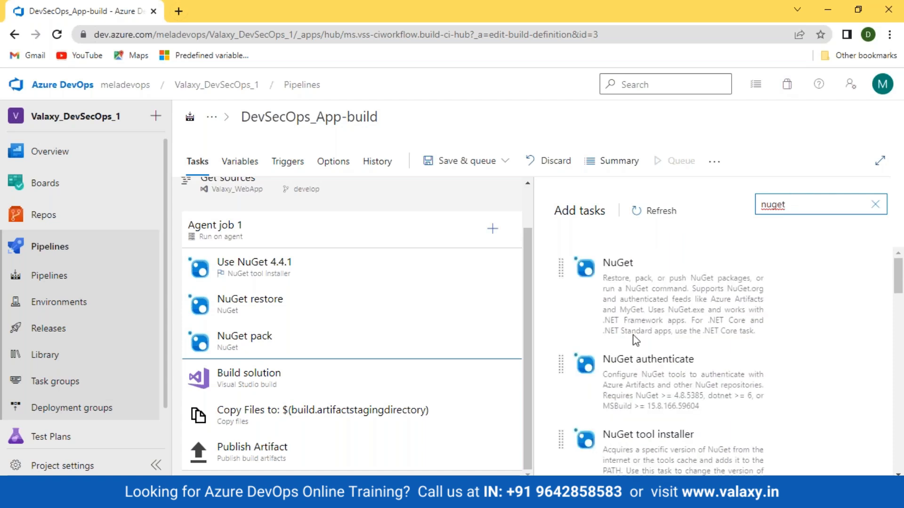
mouse_move(848, 351)
click(852, 367)
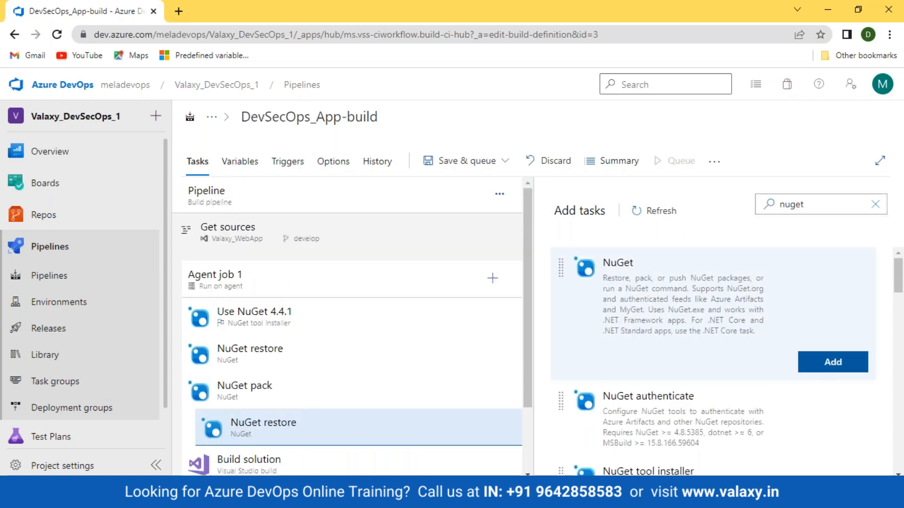
click(374, 434)
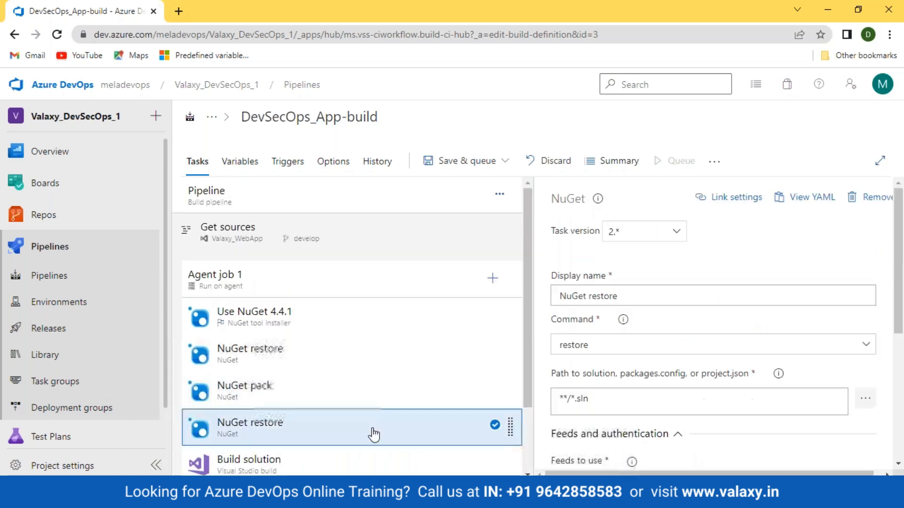
click(791, 347)
click(673, 363)
scroll(672, 360, down, 3)
scroll(817, 266, up, 3)
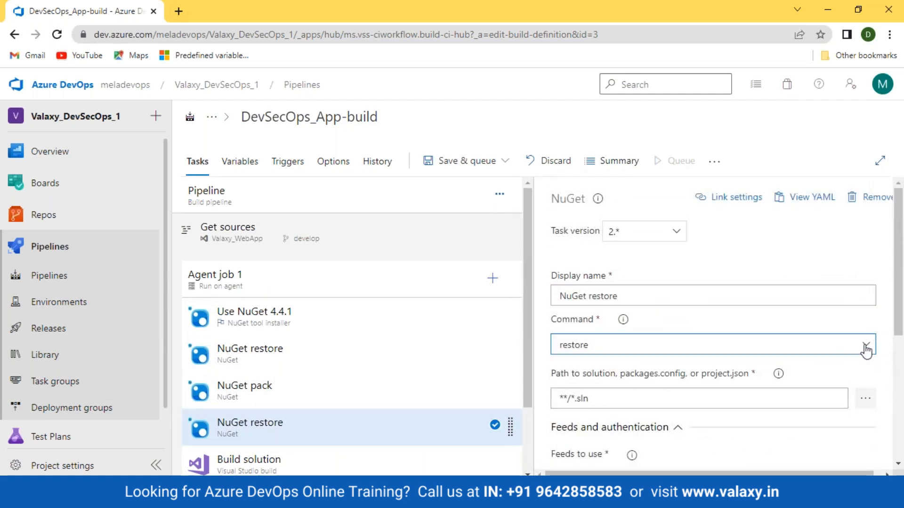
click(866, 348)
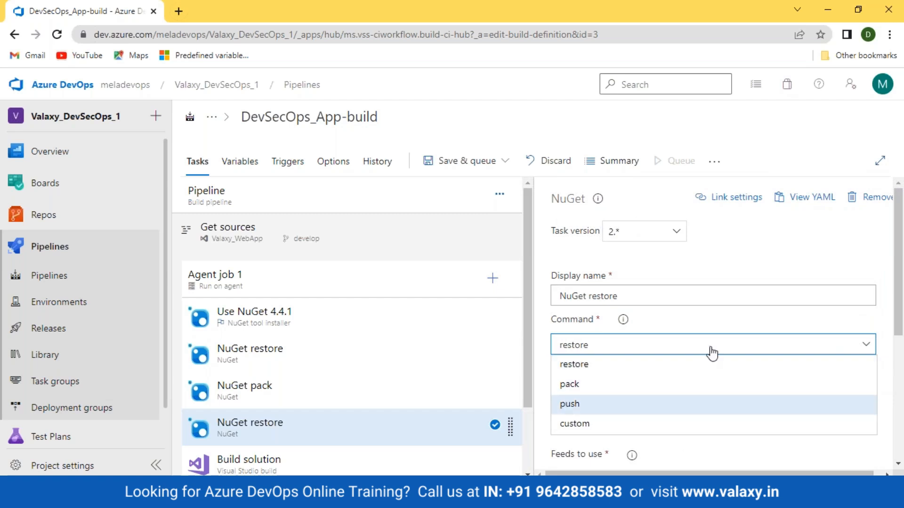
key(Return)
scroll(710, 347, down, 1)
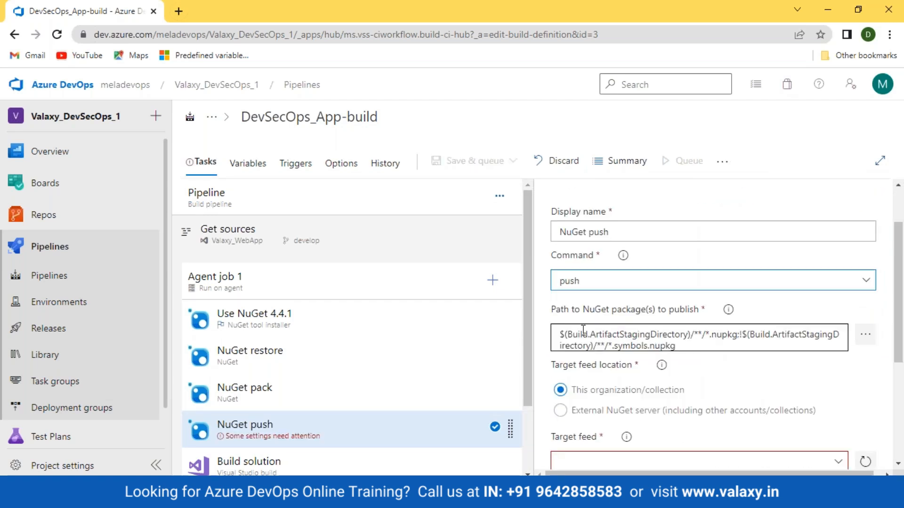
- Examine the push path pattern: the .nupkg match and the excluded symbols packages
drag(560, 335, 773, 335)
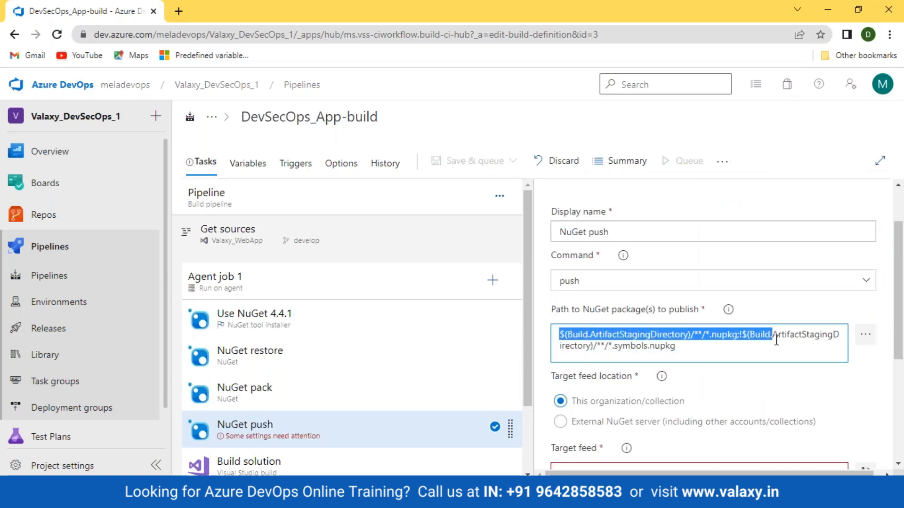
click(712, 354)
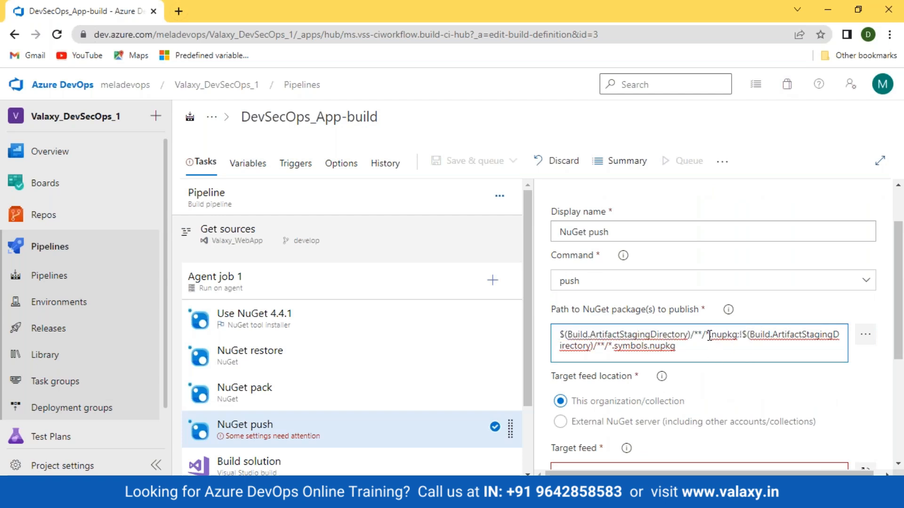
drag(710, 335, 737, 335)
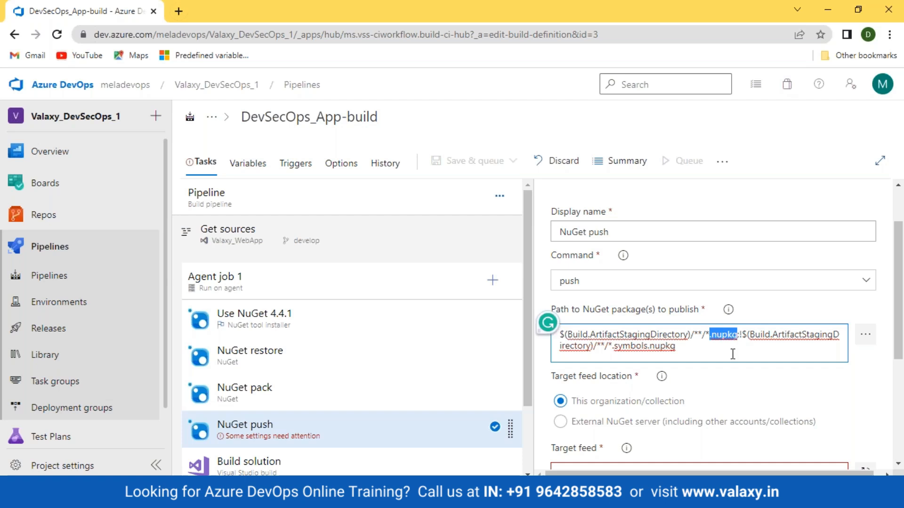
click(743, 351)
drag(738, 334, 747, 335)
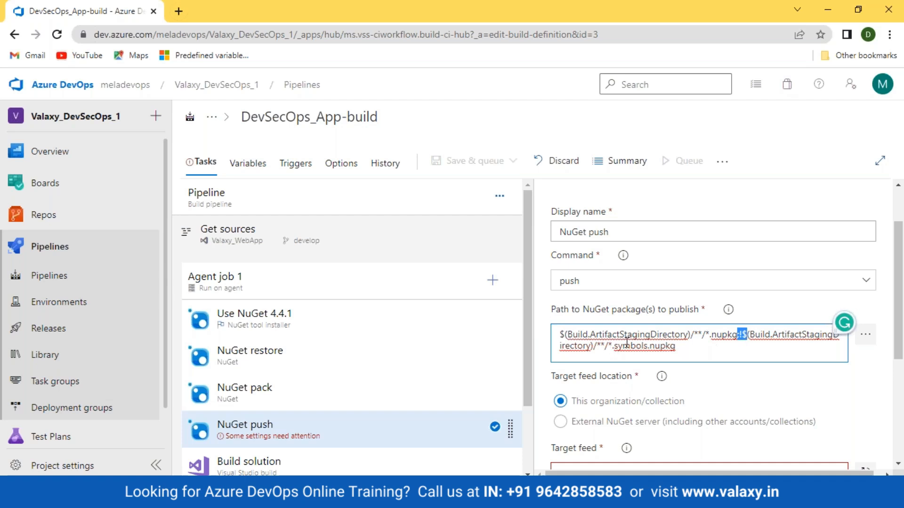
drag(615, 346, 698, 340)
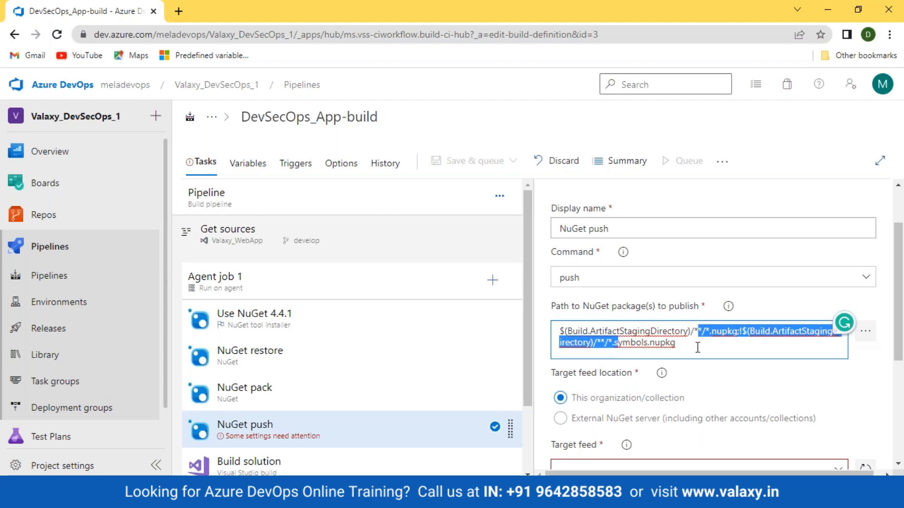
scroll(699, 344, down, 3)
scroll(704, 325, up, 3)
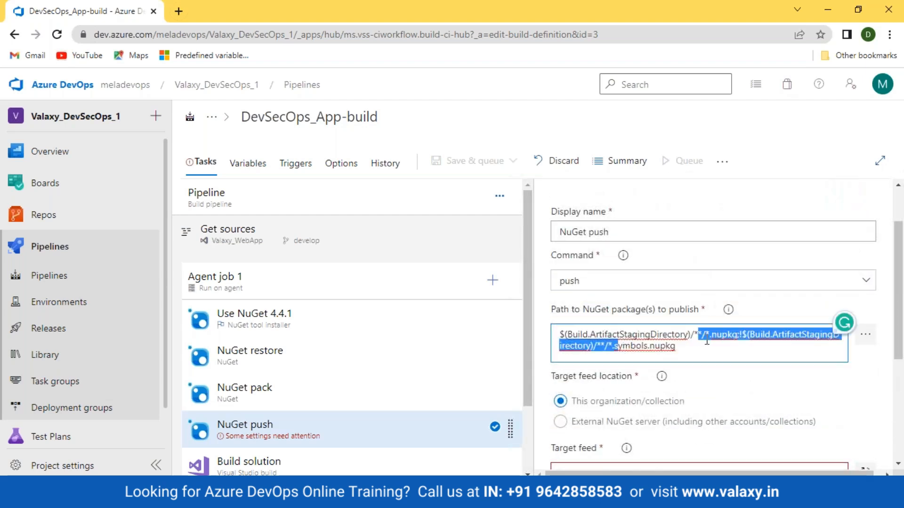
click(709, 335)
- Target the valaxy_devsecops_1 feed, allow skipping duplicates, and expand Advanced on NuGet push
scroll(710, 335, down, 3)
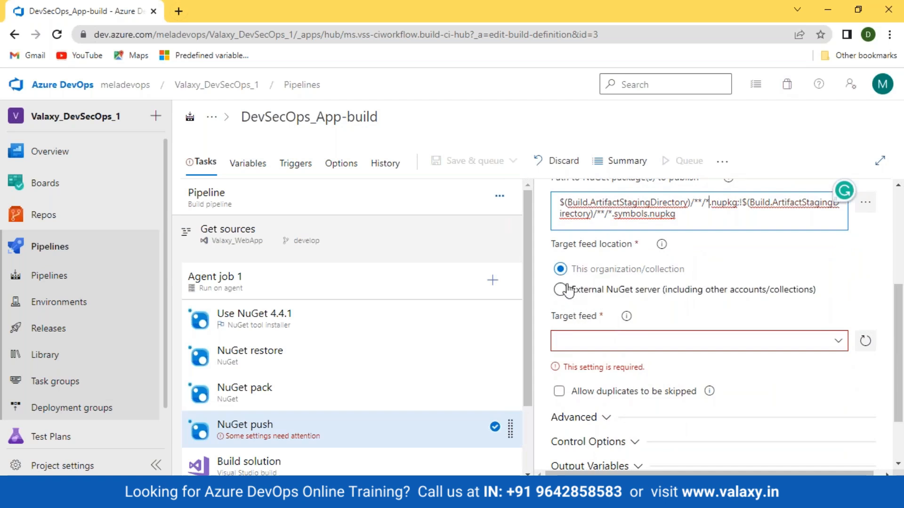
click(622, 248)
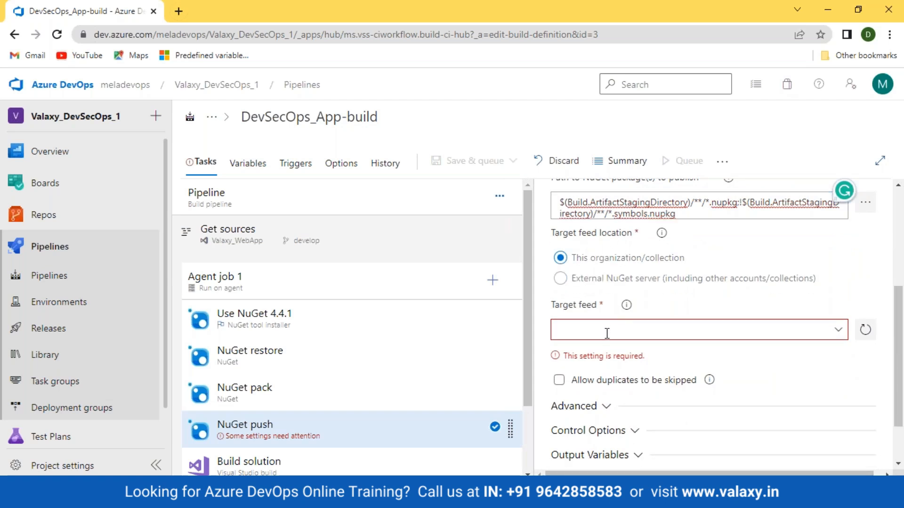
click(839, 332)
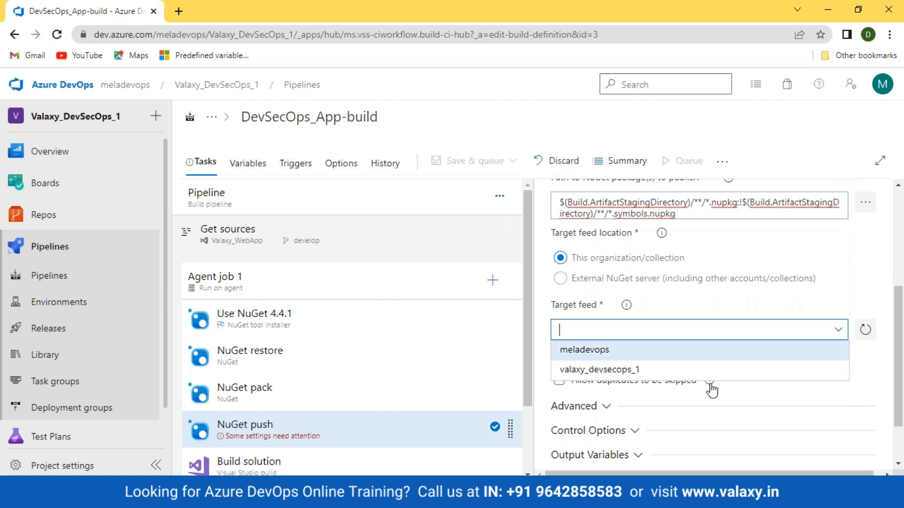
click(587, 372)
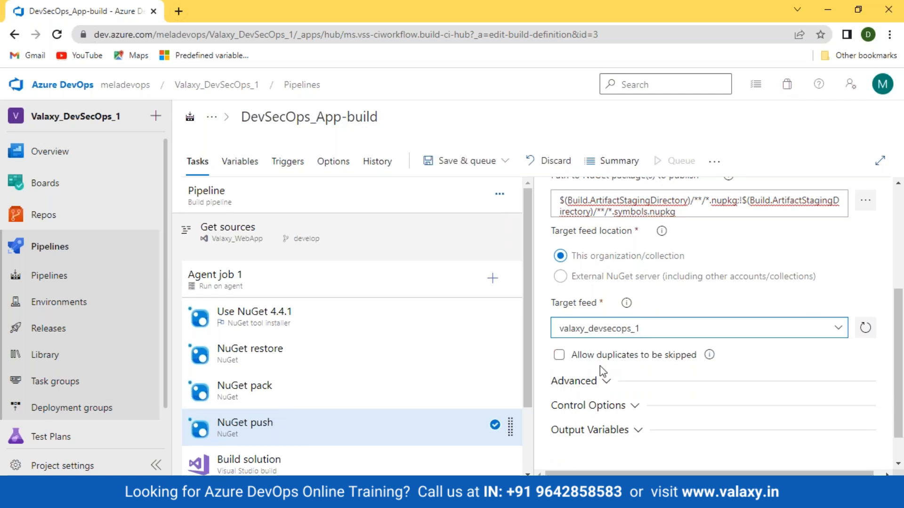
click(558, 359)
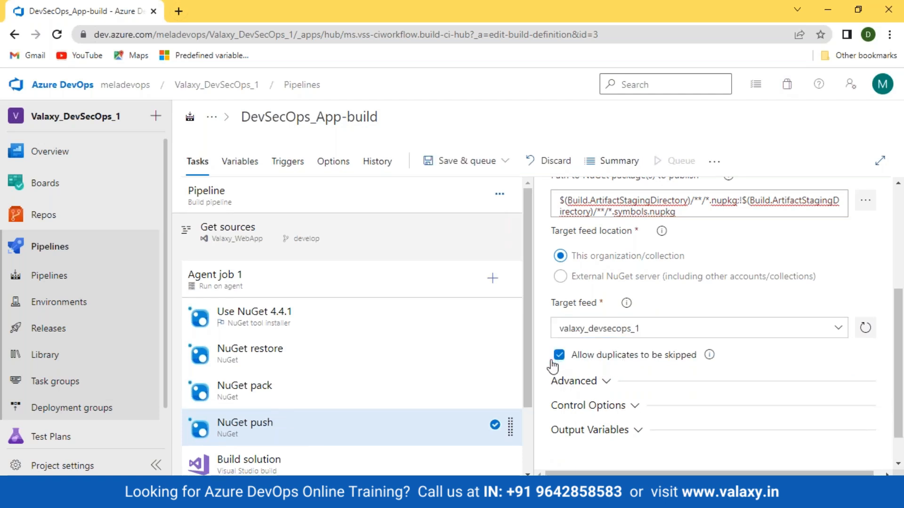
click(610, 382)
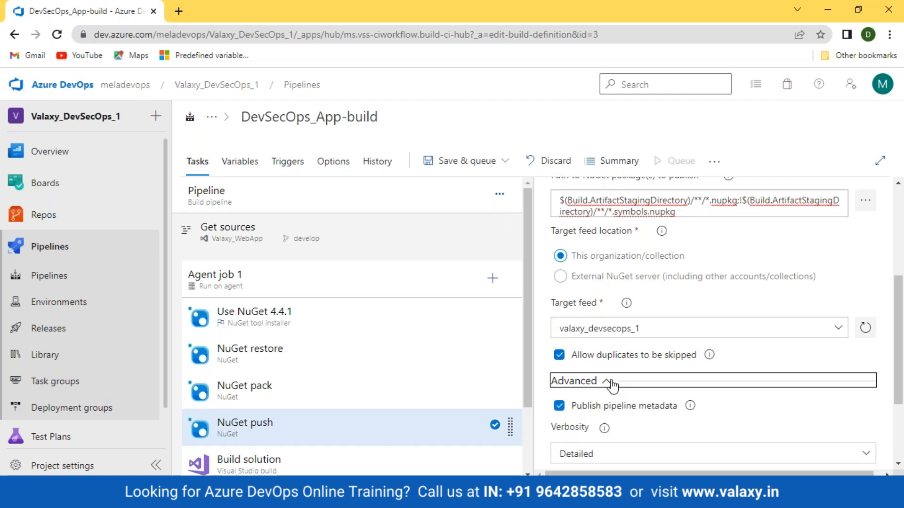
scroll(612, 372, down, 3)
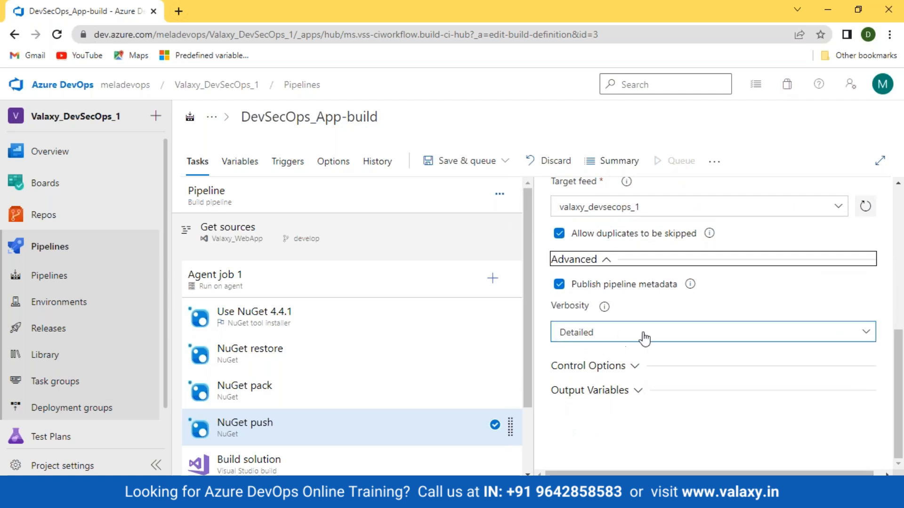
- Expand NuGet push's control options and reposition the push task in the list
click(632, 374)
scroll(585, 339, down, 2)
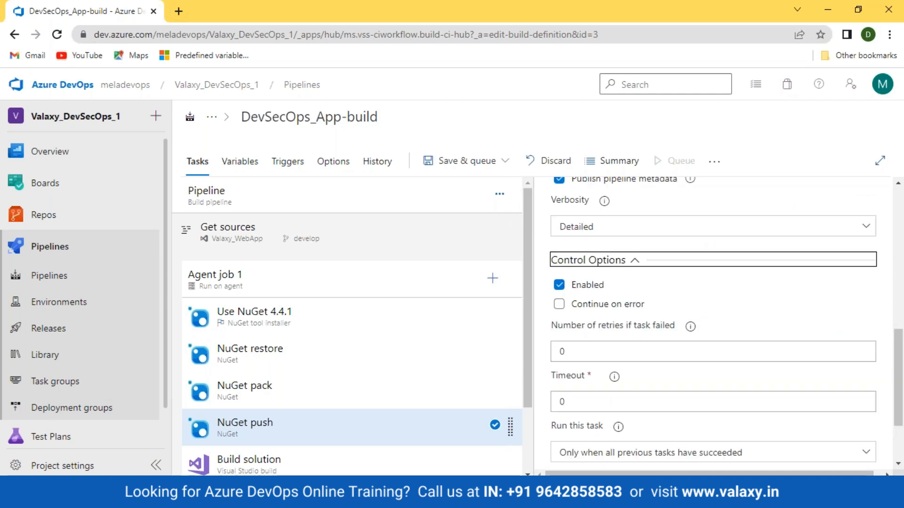
scroll(586, 339, up, 1)
scroll(368, 382, down, 2)
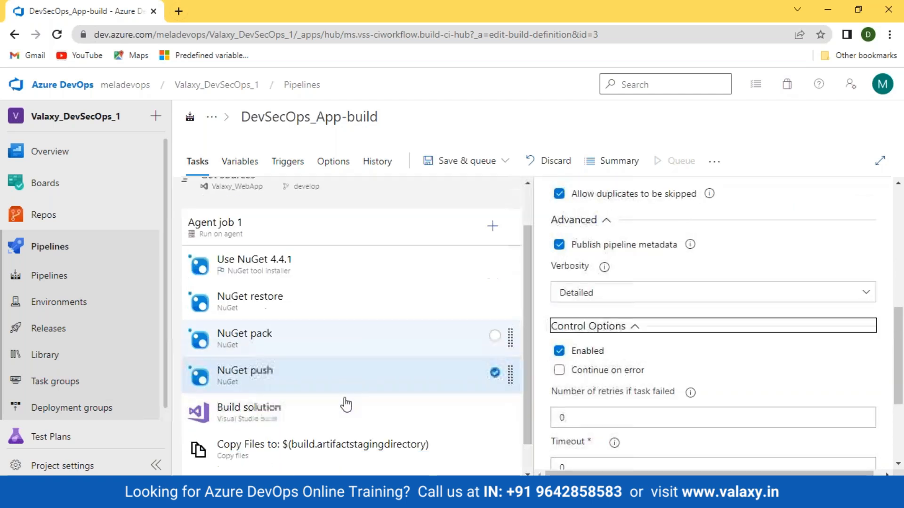
drag(277, 383, 249, 346)
click(247, 398)
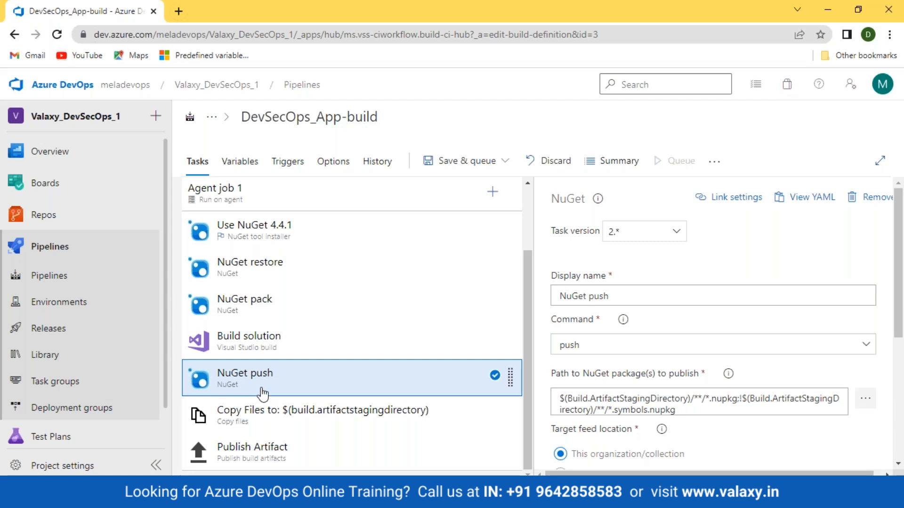
- Settle the order NuGet pack, Build solution, NuGet push, checking each task's settings
drag(250, 340, 259, 304)
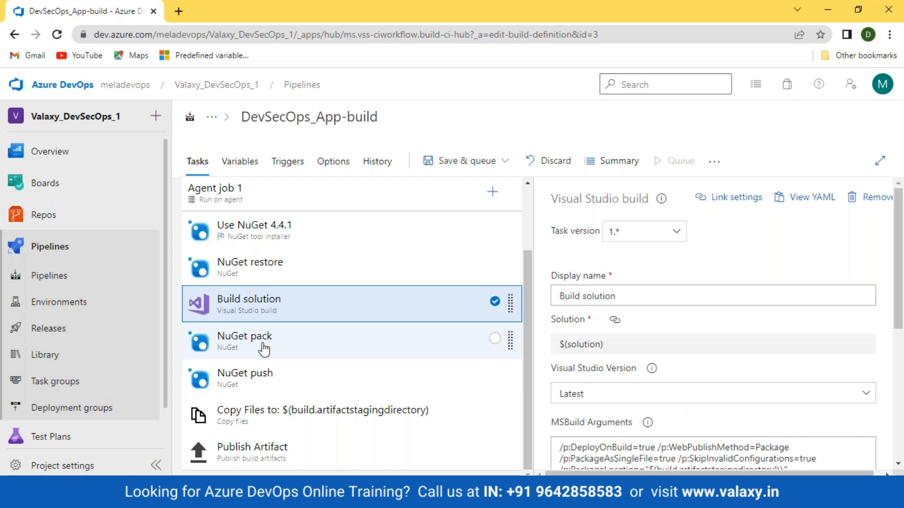
drag(263, 349, 260, 306)
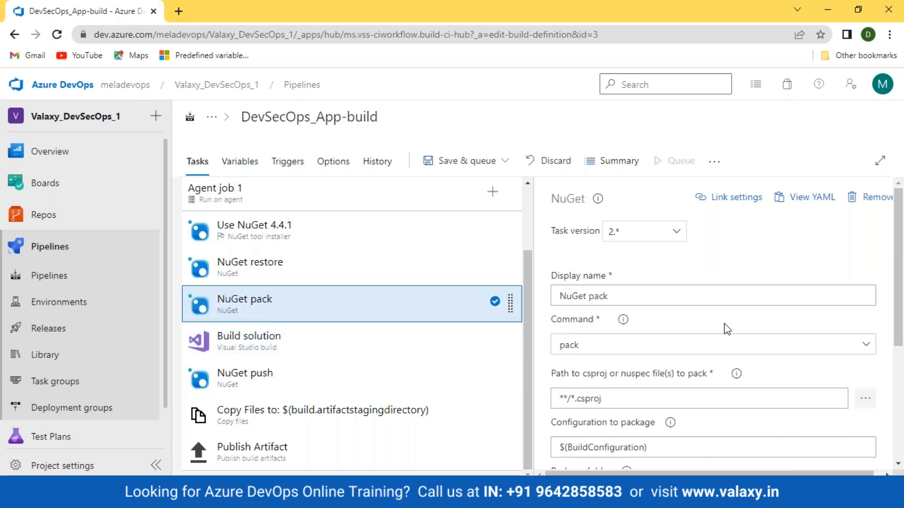
click(289, 354)
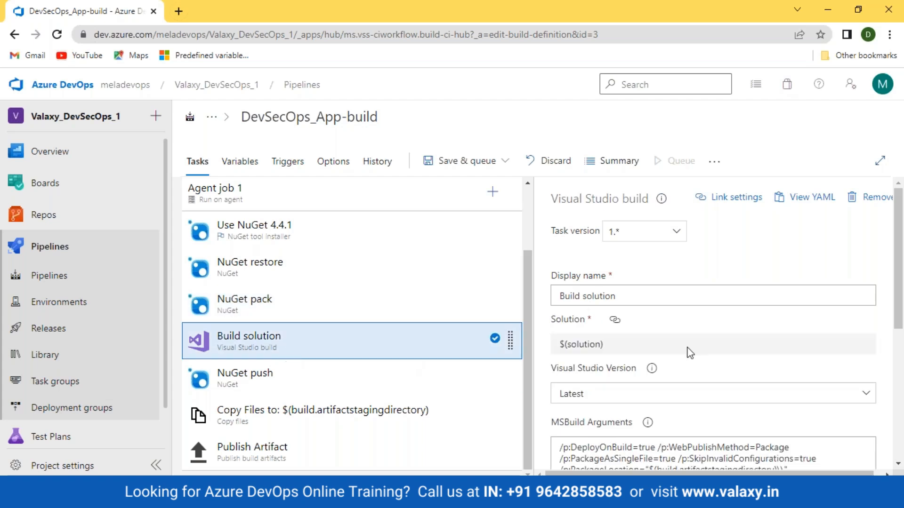
scroll(691, 354, down, 4)
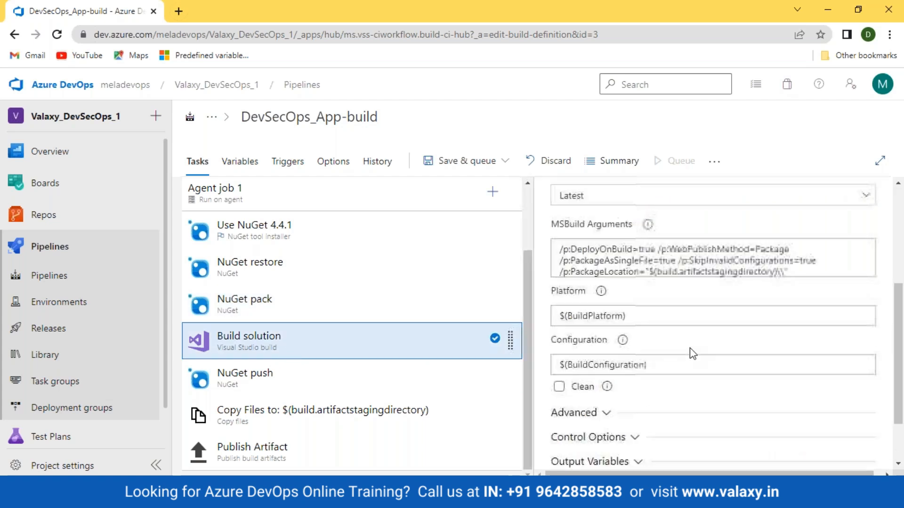
click(302, 313)
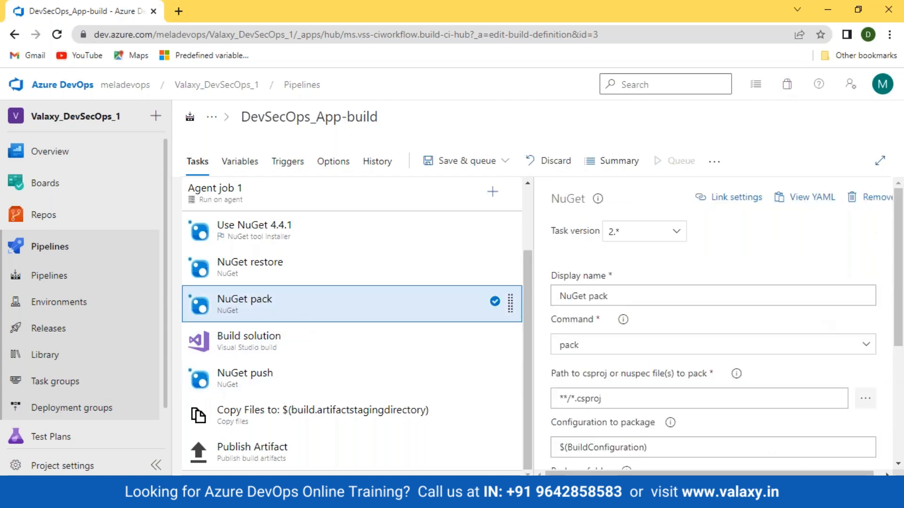
click(243, 393)
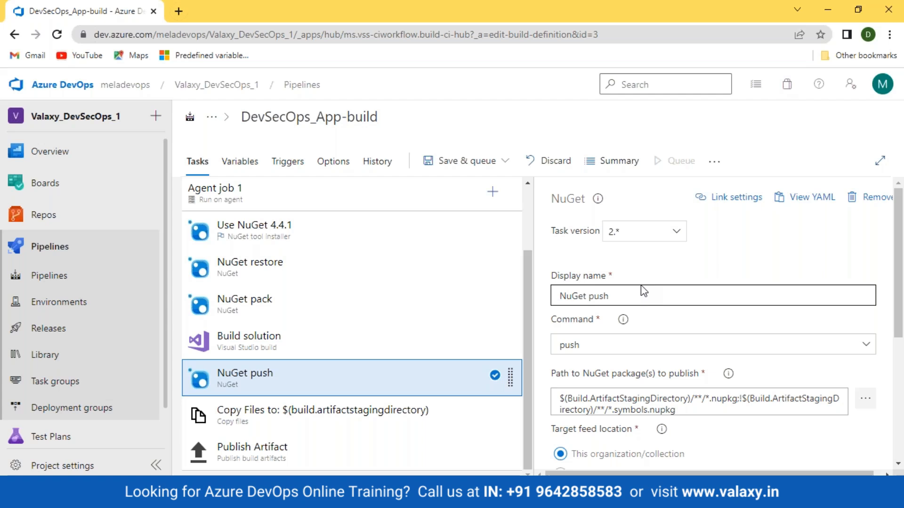
click(466, 161)
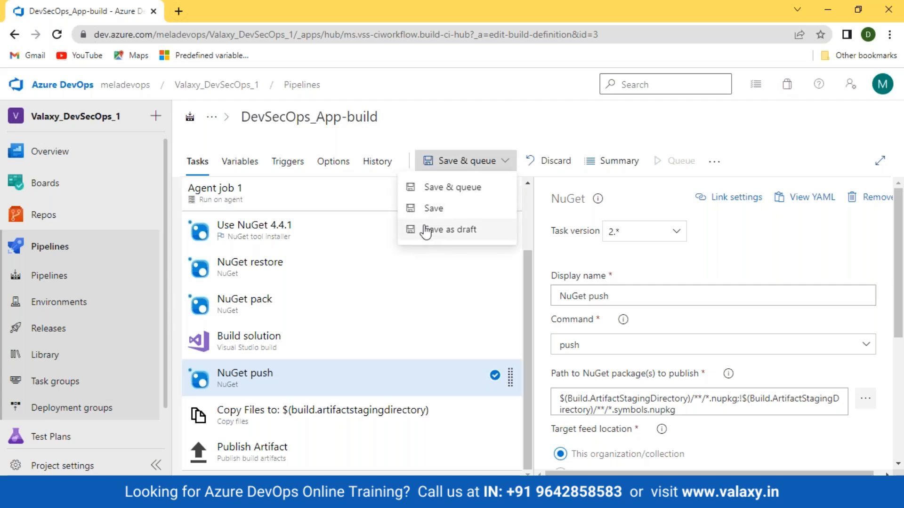
- Recheck NuGet pack's settings, then Save & queue the DevSecOps_App-build pipeline
click(283, 309)
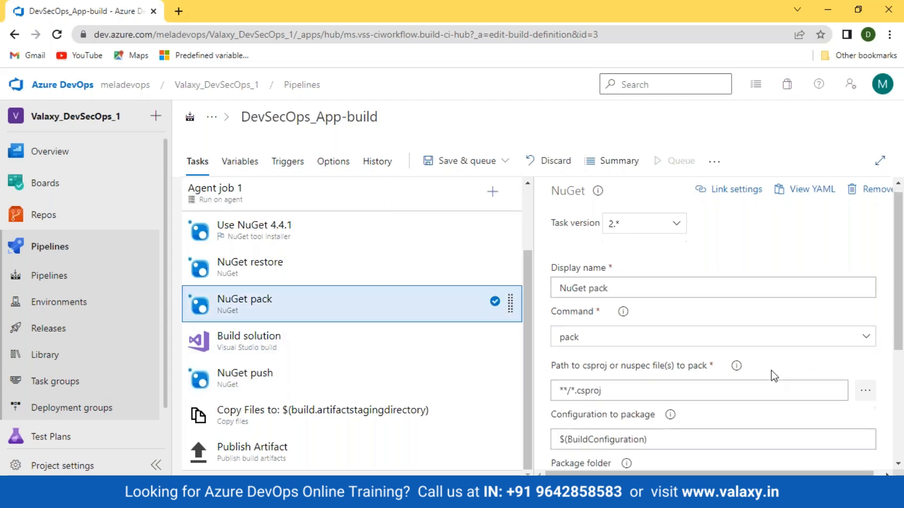
scroll(774, 376, down, 3)
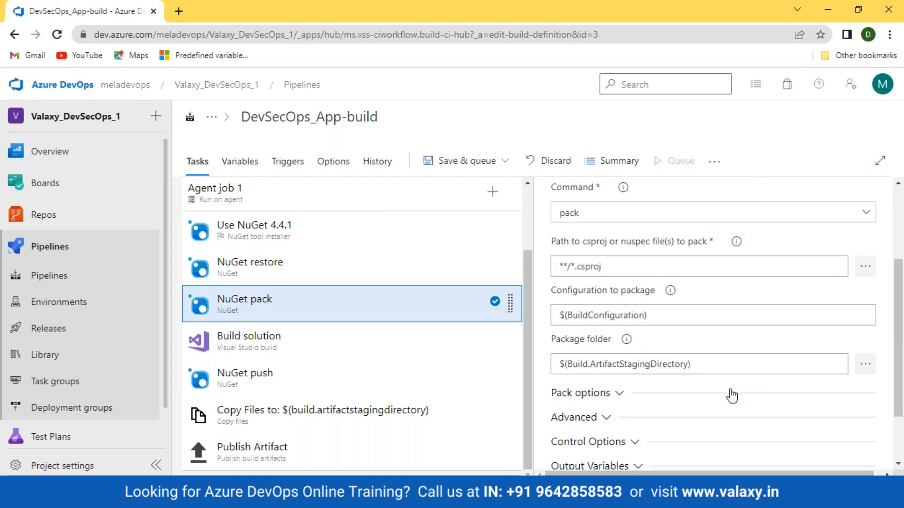
click(506, 162)
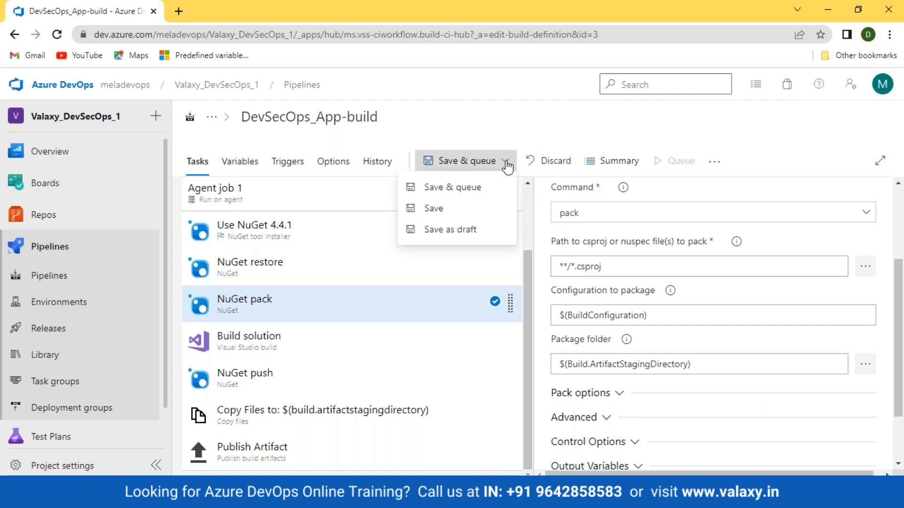
click(473, 189)
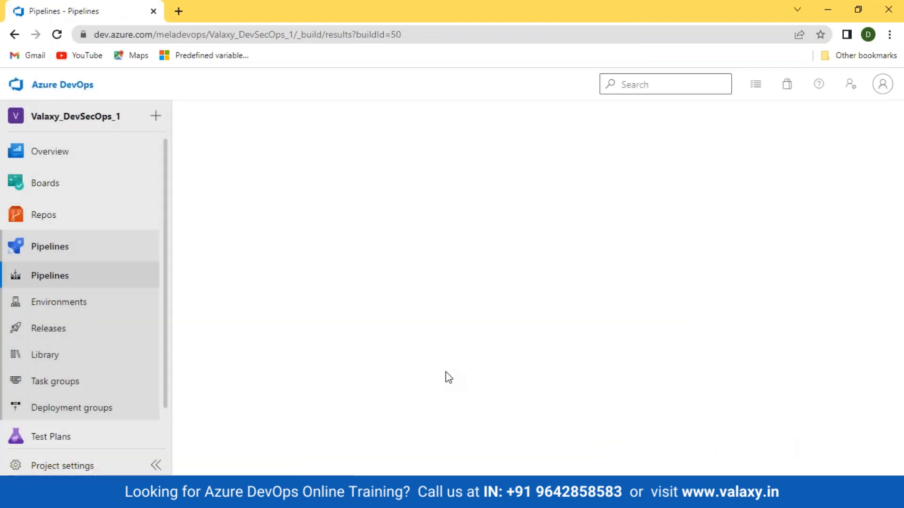
- Read the failed NuGet pack log (devops-webapps.dll not found), then return to Pipelines
click(240, 386)
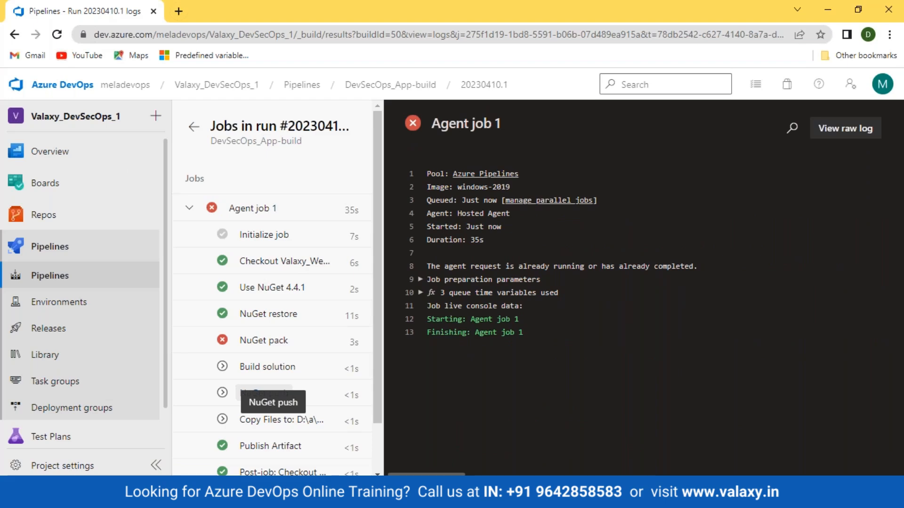
click(259, 346)
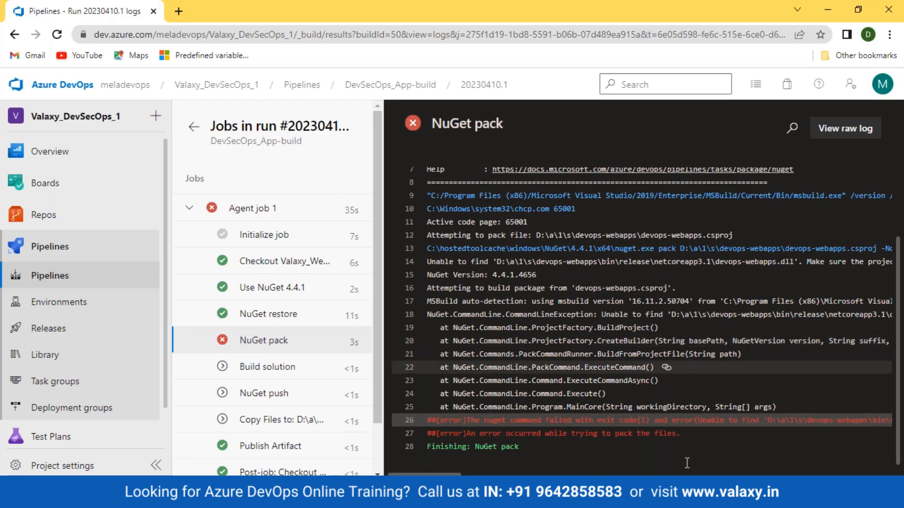
drag(455, 474, 465, 476)
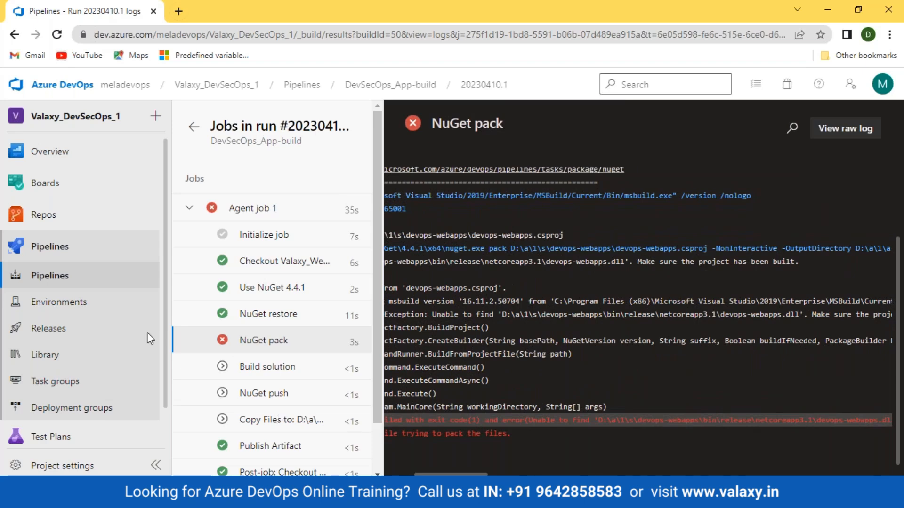
click(38, 275)
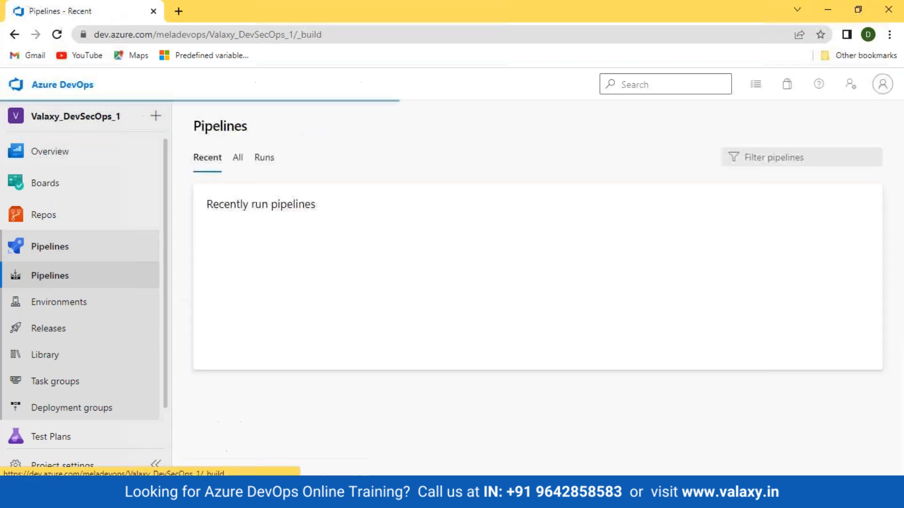
- Move the Build solution task above NuGet pack in the DevSecOps_App-build pipeline
click(284, 266)
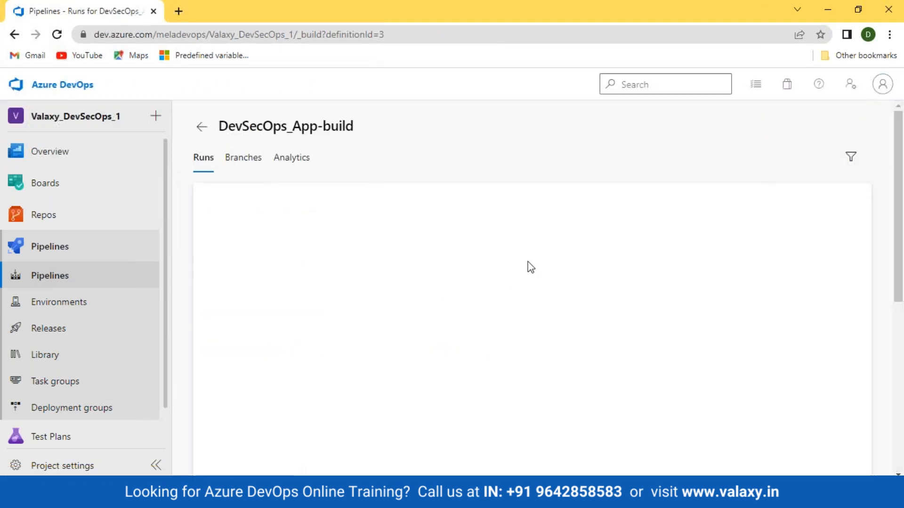
click(748, 128)
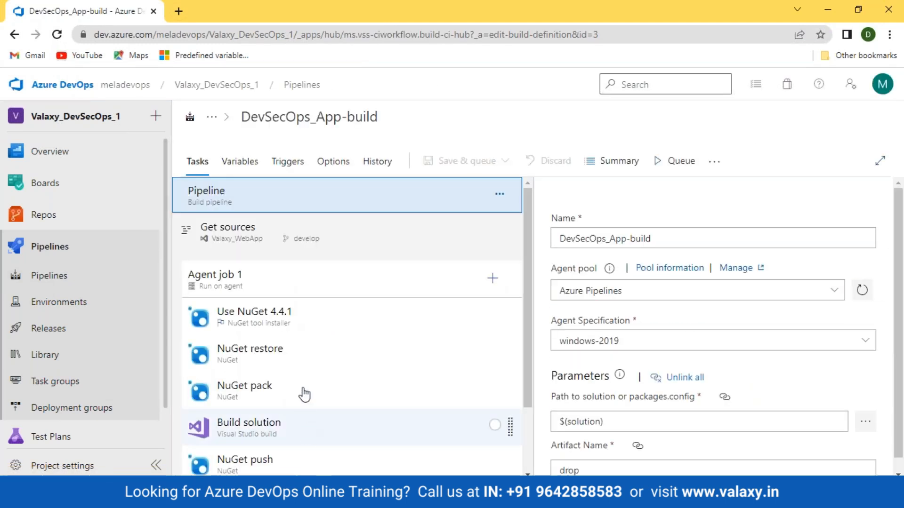
drag(305, 395, 301, 376)
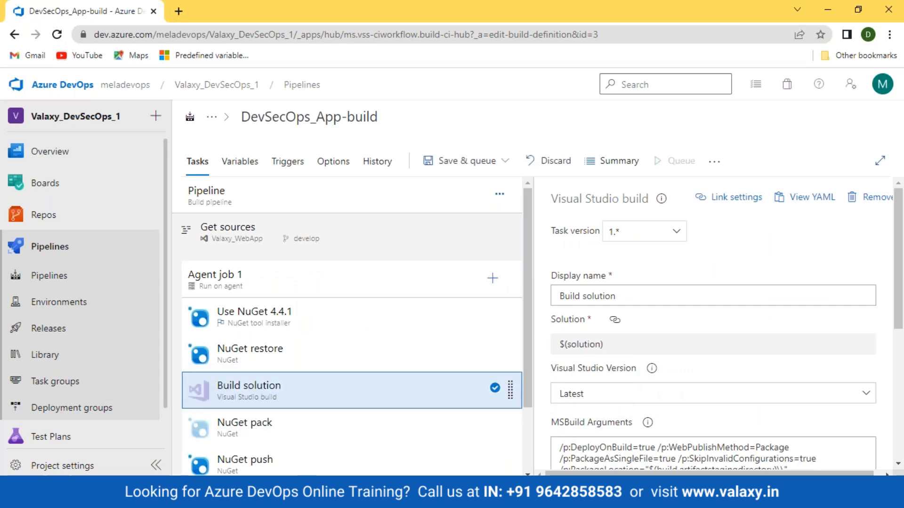
- Save the pipeline and queue a new run, then open its Agent job 1 logs
click(468, 168)
scroll(377, 369, down, 2)
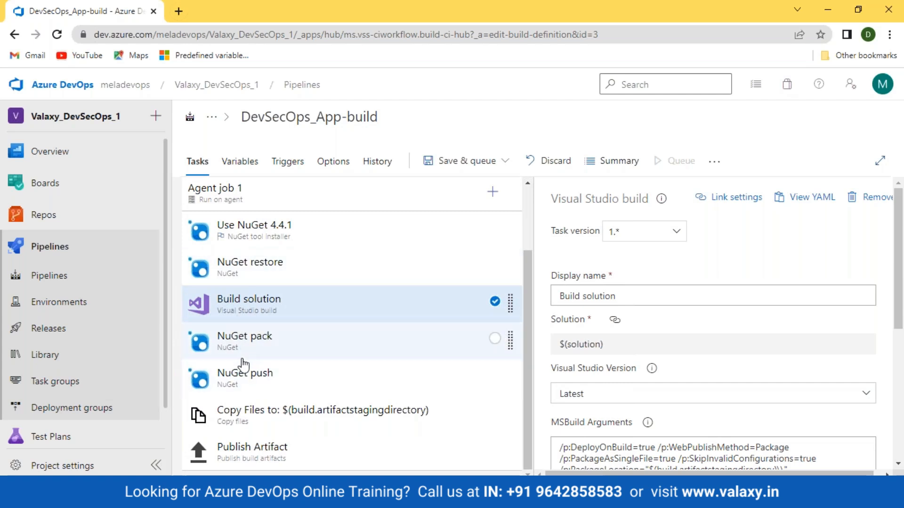
scroll(245, 344, up, 2)
click(479, 160)
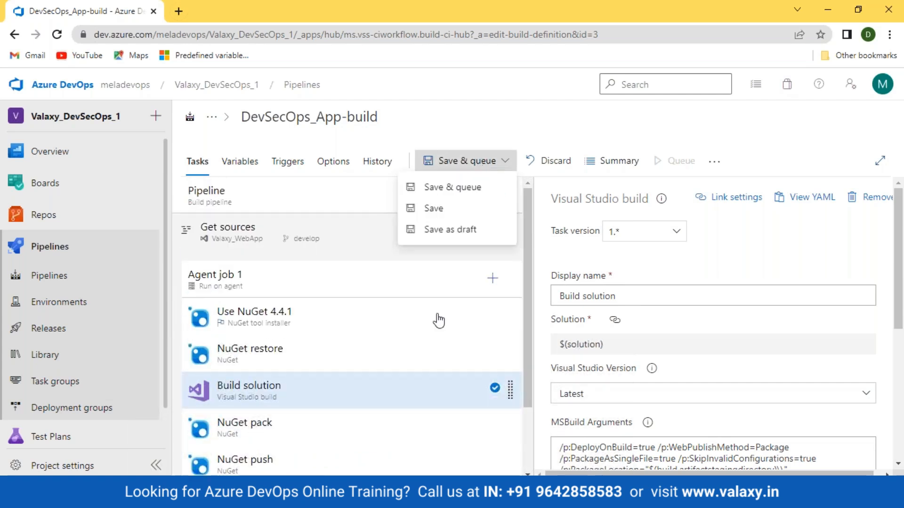
scroll(438, 321, down, 2)
scroll(436, 322, up, 2)
click(476, 161)
click(466, 189)
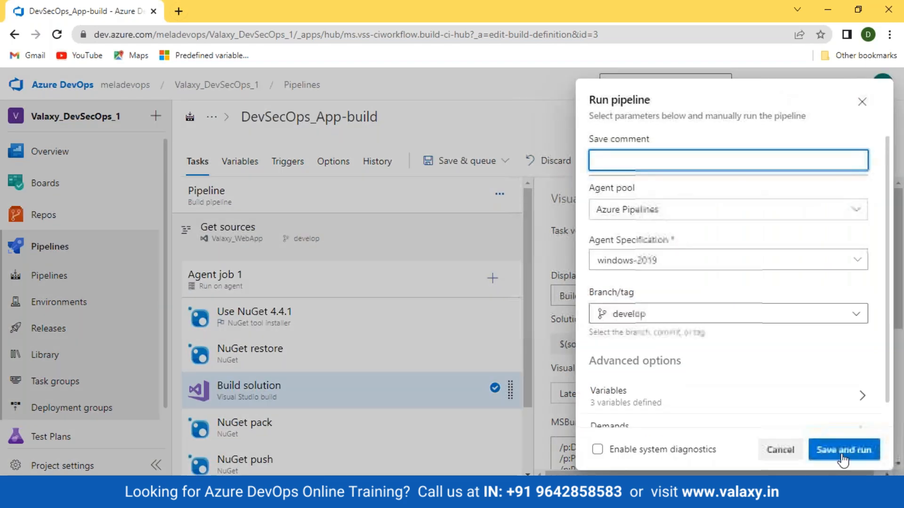
click(842, 453)
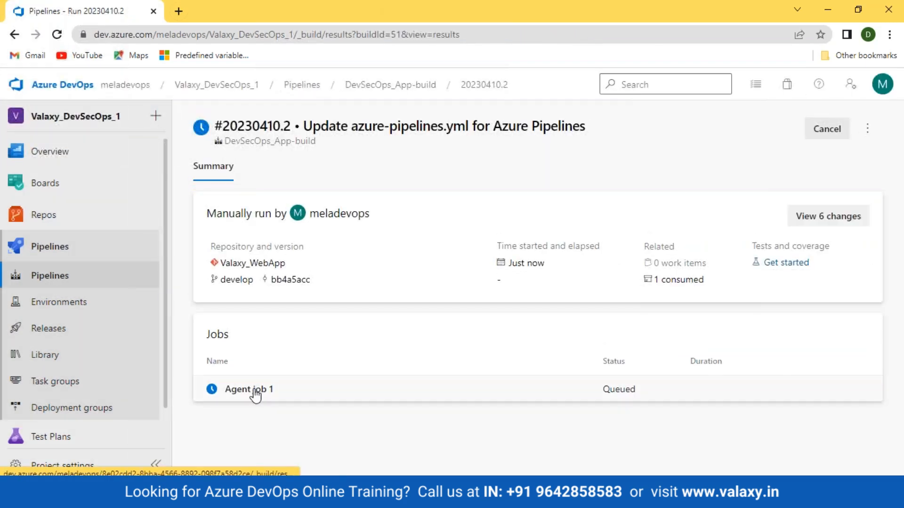
click(253, 393)
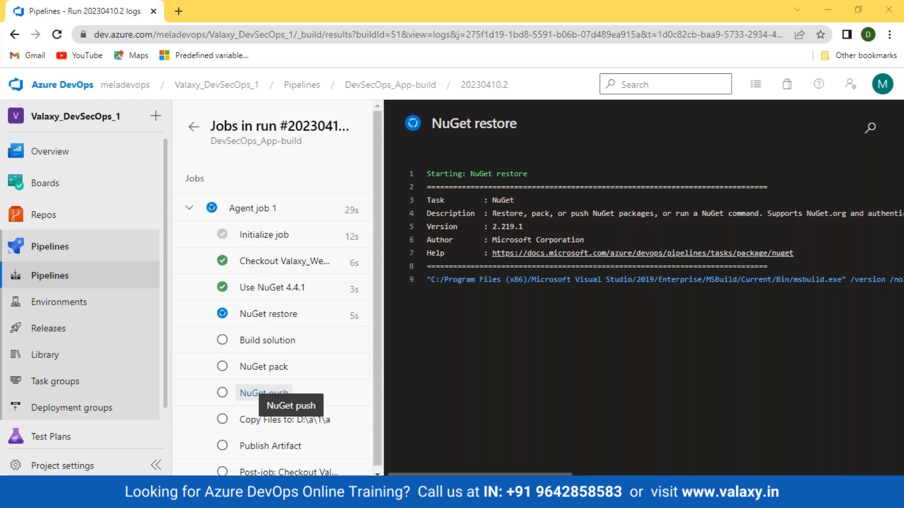
- Search Windows for 'vis' while run 20230410.2's NuGet restore continues
key(super)
key(super)
key(super)
text(vis)
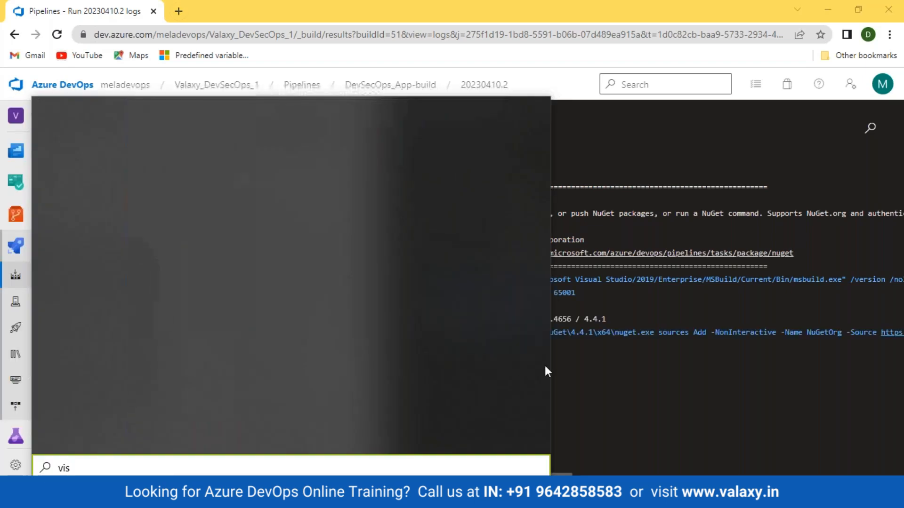
- Launch Visual Studio 2019, then return to the DevSecOps_App-build pipeline's runs list
key(Down)
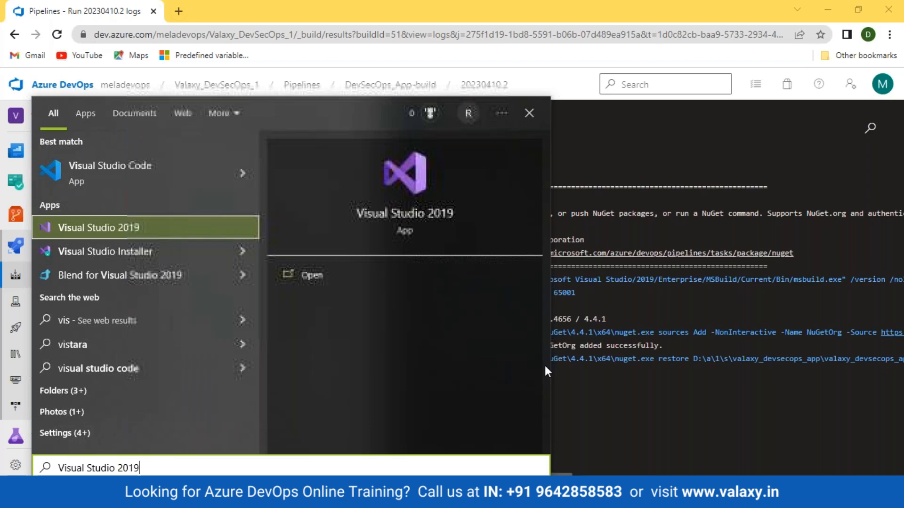
click(108, 229)
click(44, 215)
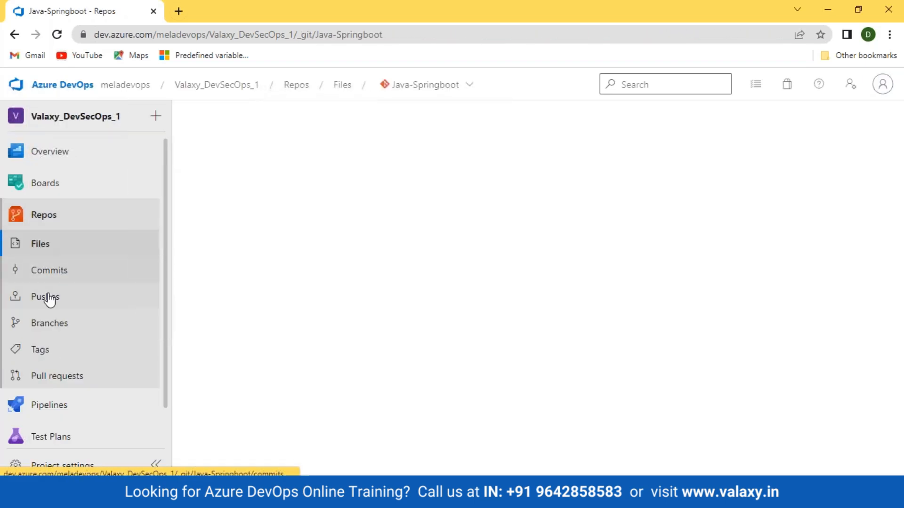
click(66, 405)
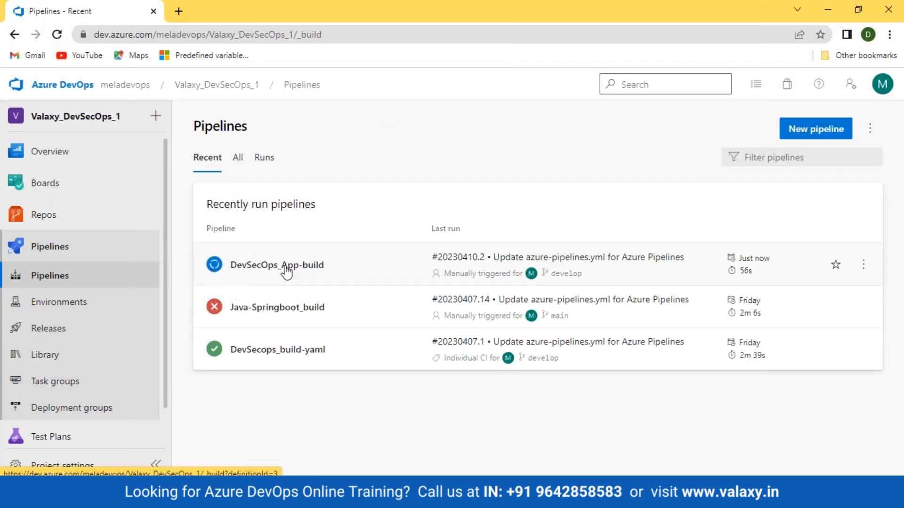
click(286, 268)
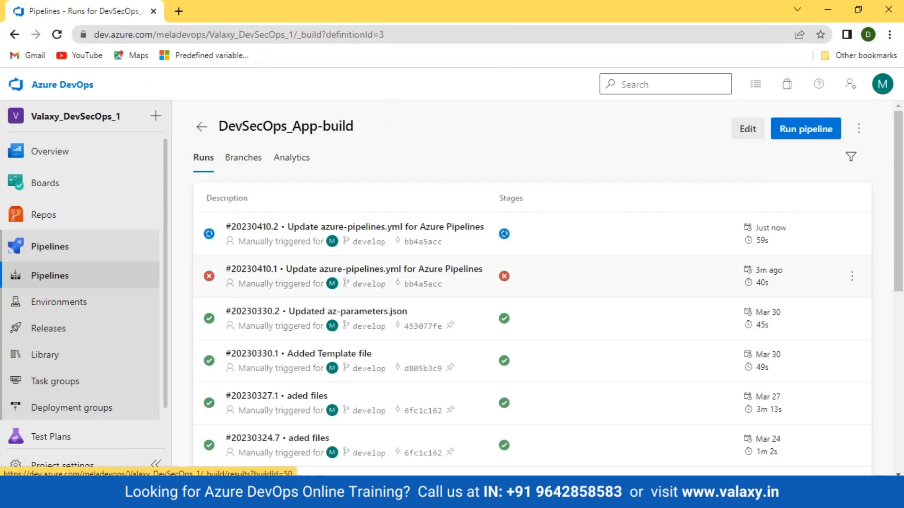
- Open run 20230410.2's failed NuGet pack step log and view it as a raw log
click(504, 234)
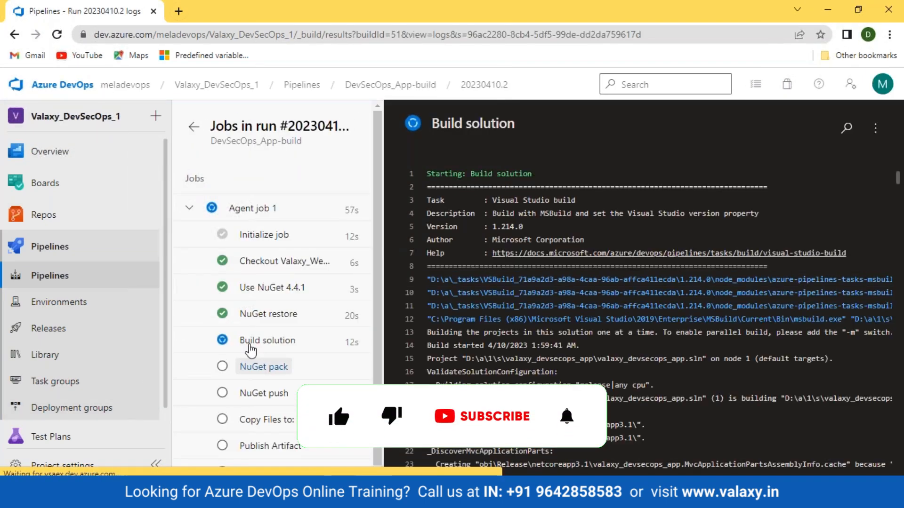
click(250, 351)
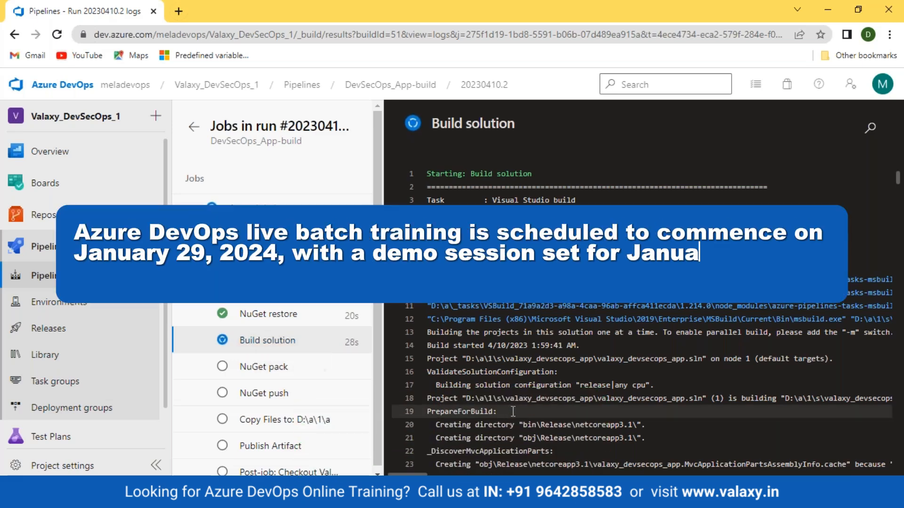
click(51, 36)
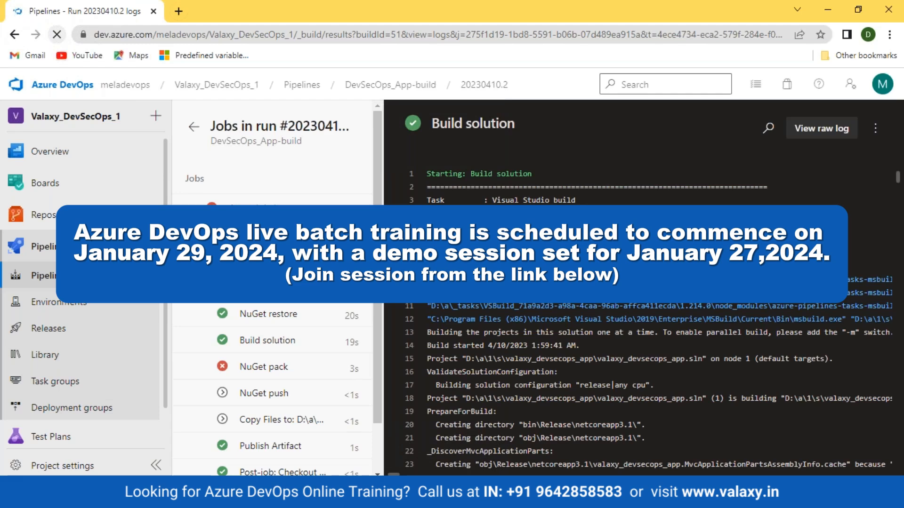
click(273, 367)
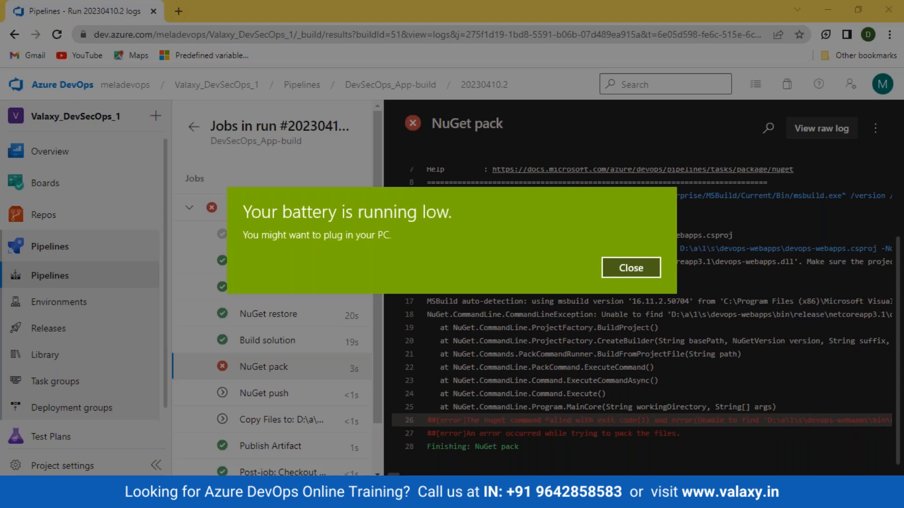
key(Return)
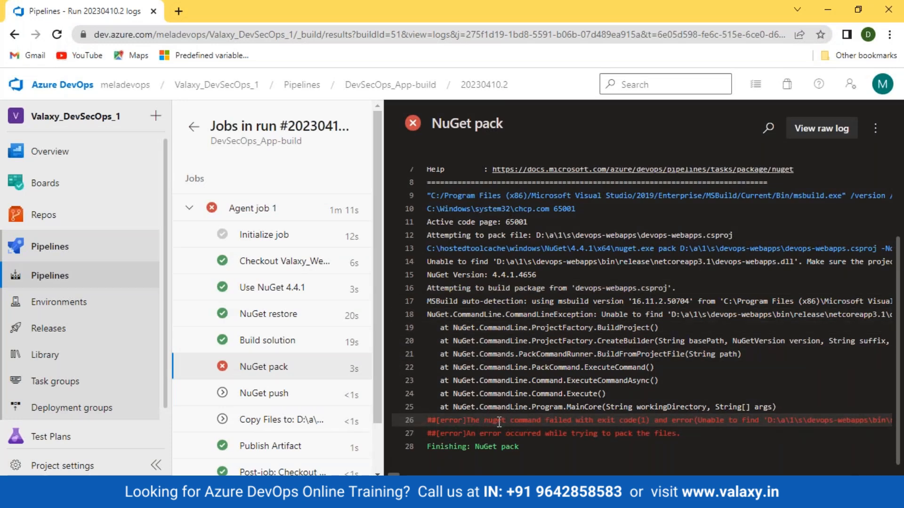
click(821, 128)
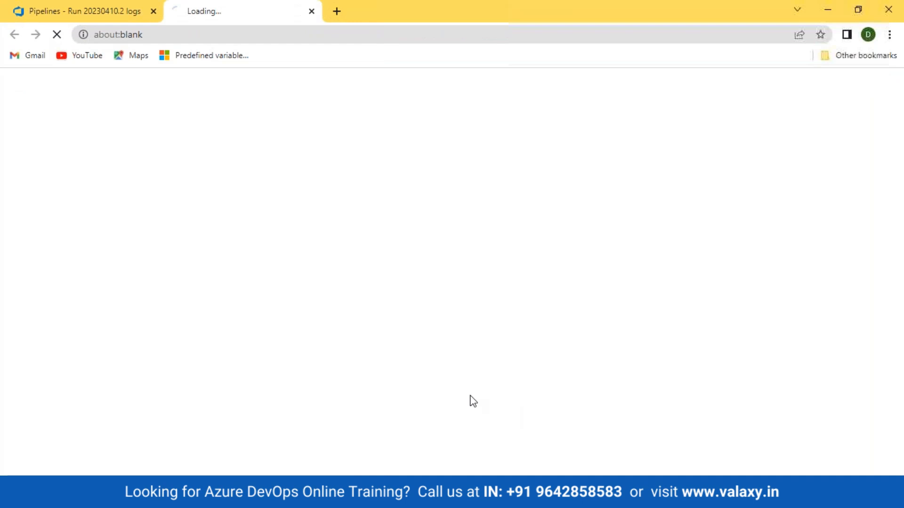
- Highlight the NuGet pack error, then the project name on line 573 of the Build solution log
drag(185, 369, 333, 379)
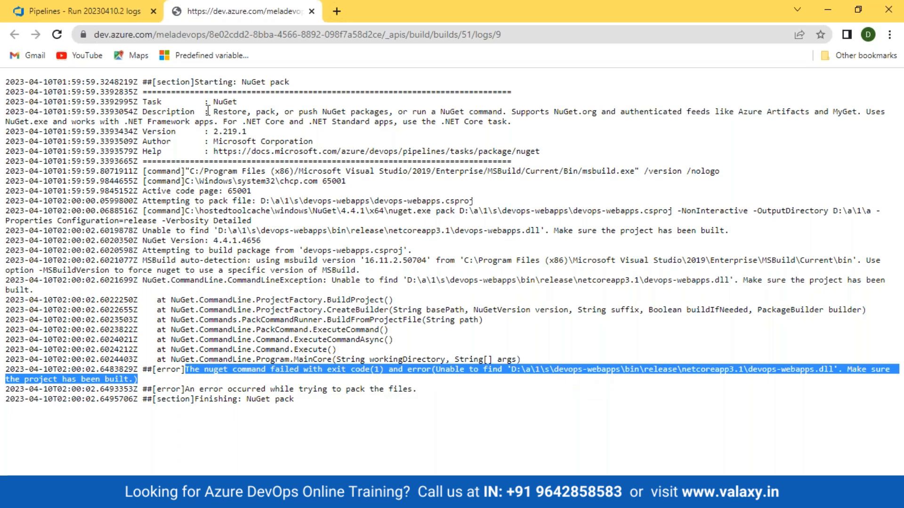
click(101, 15)
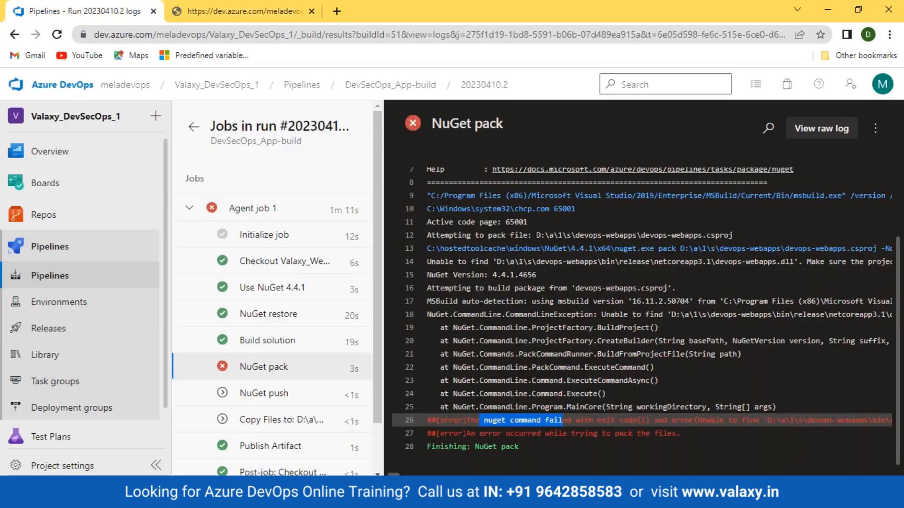
click(278, 341)
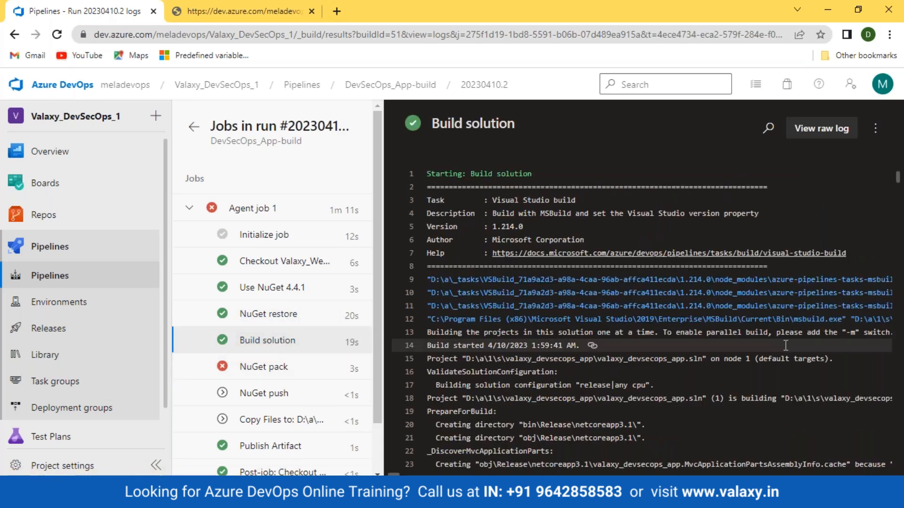
scroll(785, 346, down, 5)
click(283, 367)
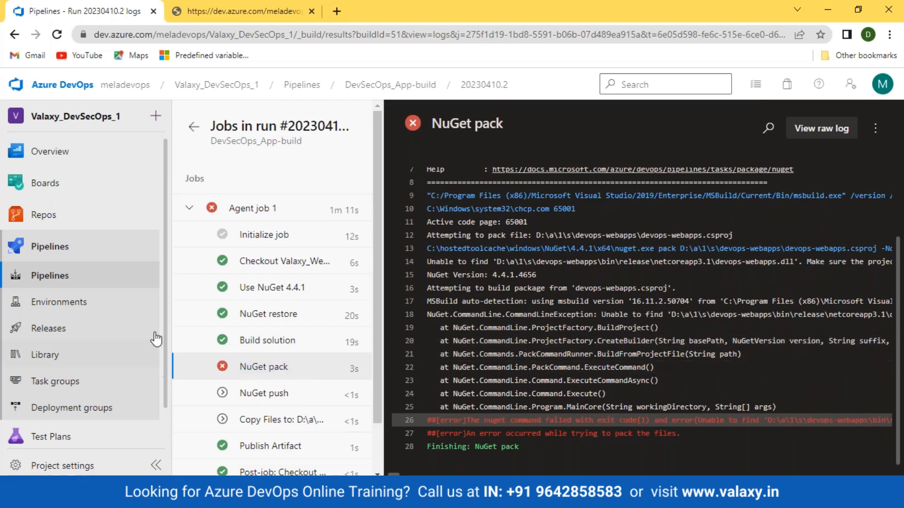
click(266, 345)
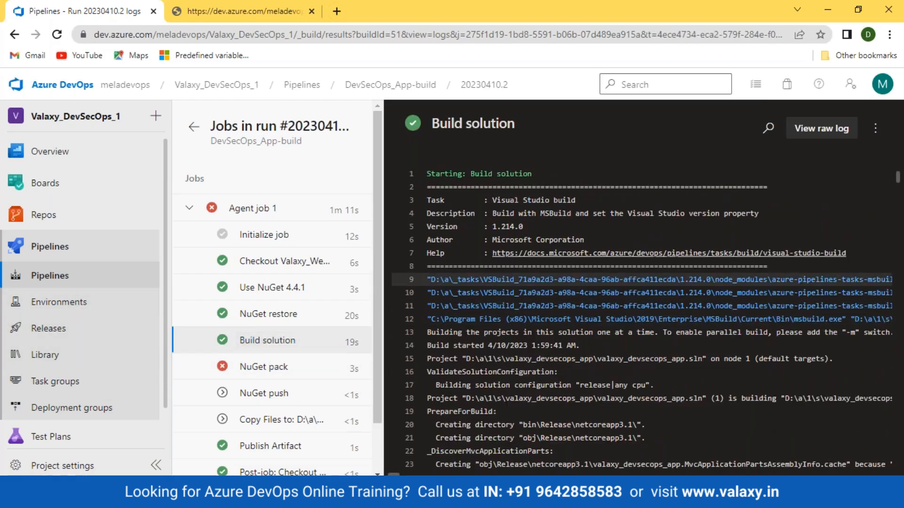
drag(897, 181, 897, 459)
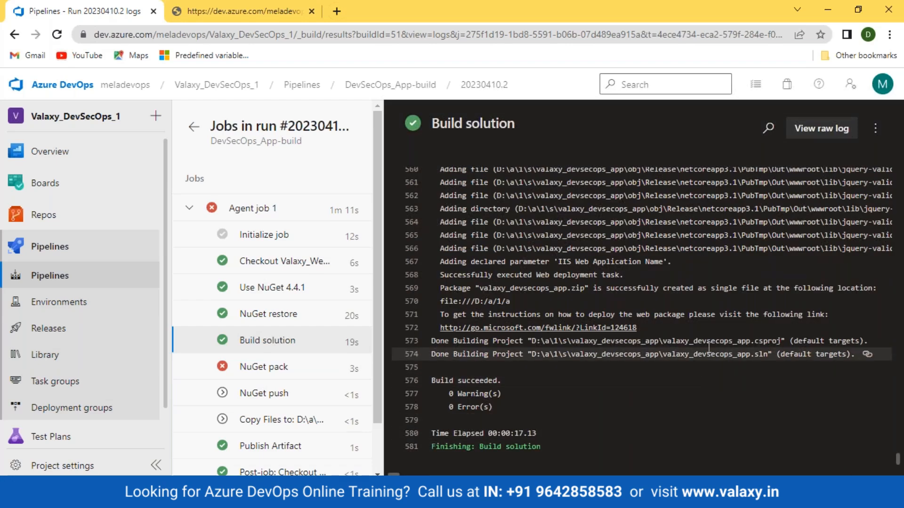
drag(668, 338, 754, 336)
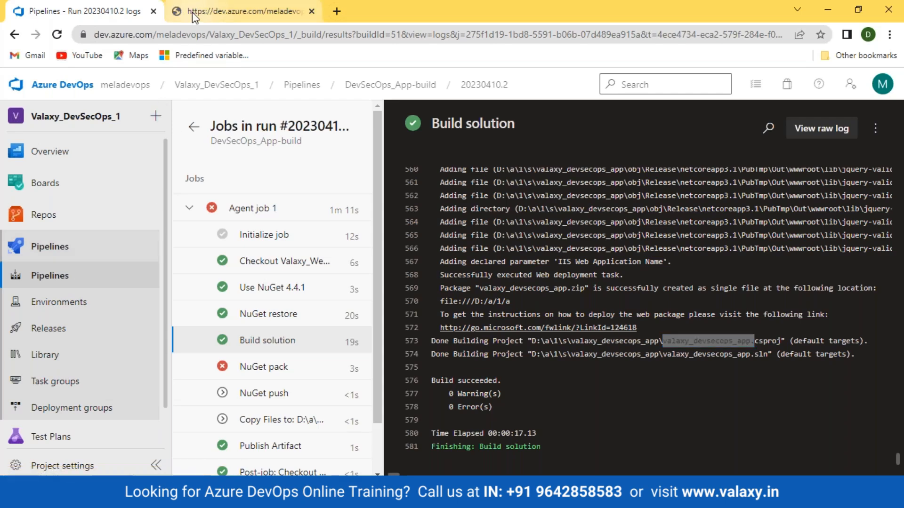
- Compare the expected release path and missing devops-webapps.dll against the built valaxy_devsecops_app.csproj
click(211, 12)
click(235, 388)
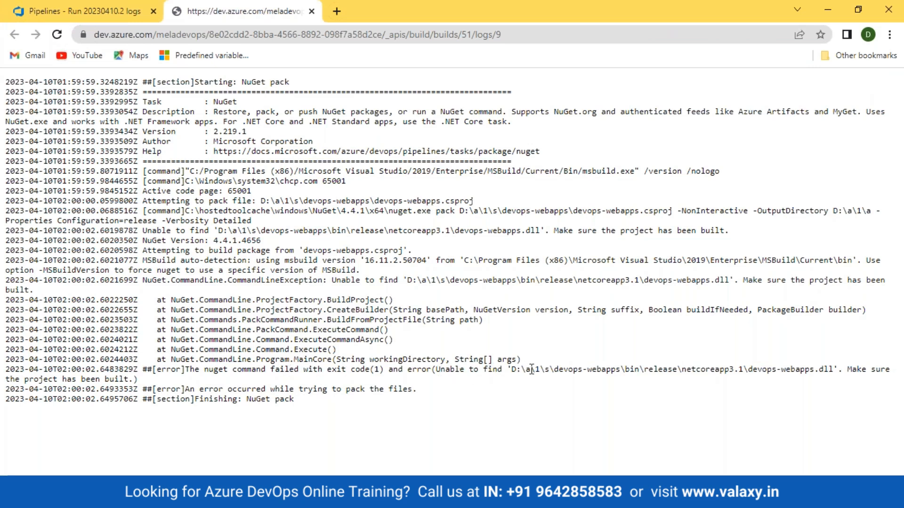
drag(508, 369, 690, 369)
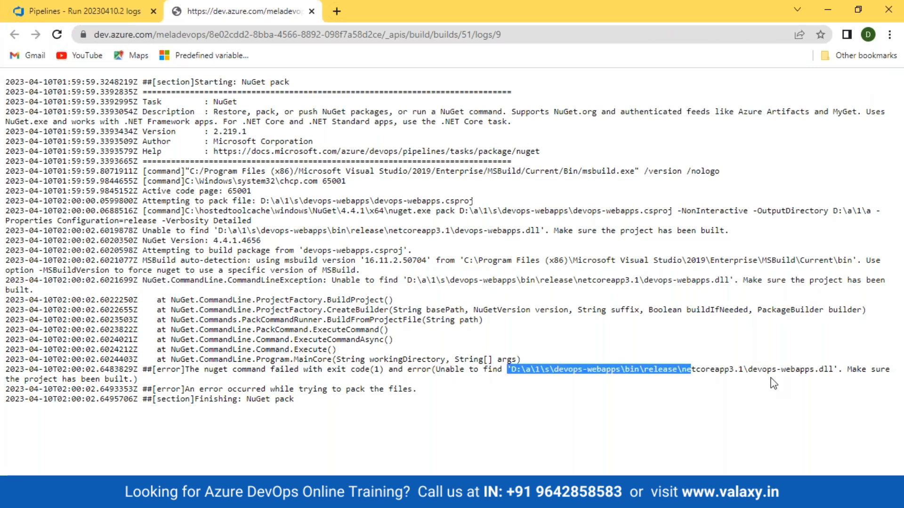
drag(748, 369, 836, 371)
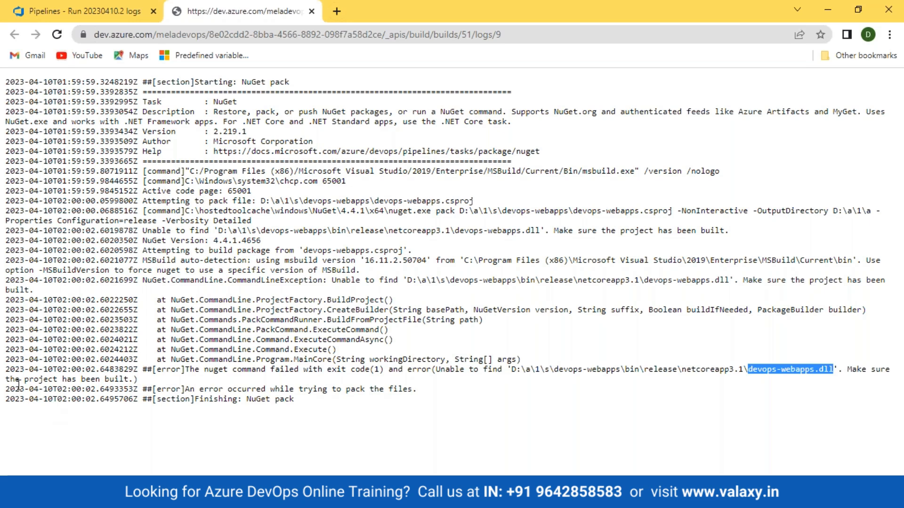
click(65, 11)
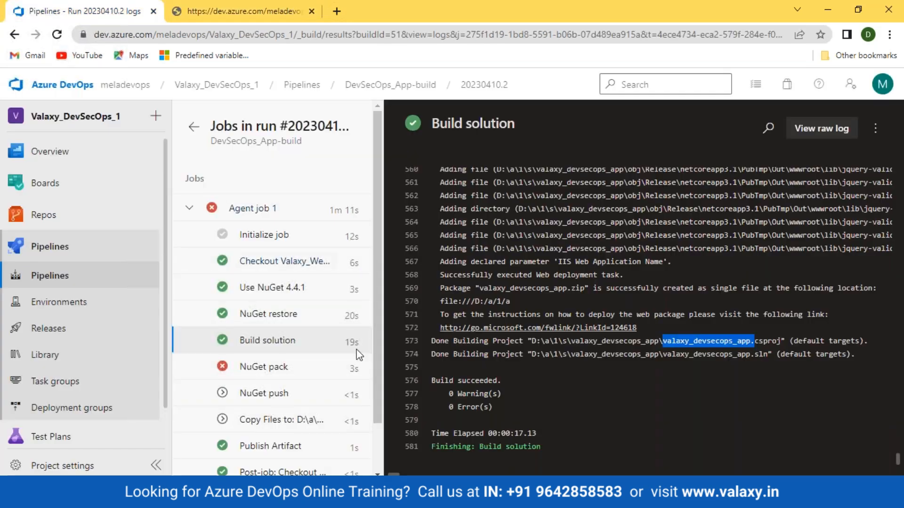
click(679, 339)
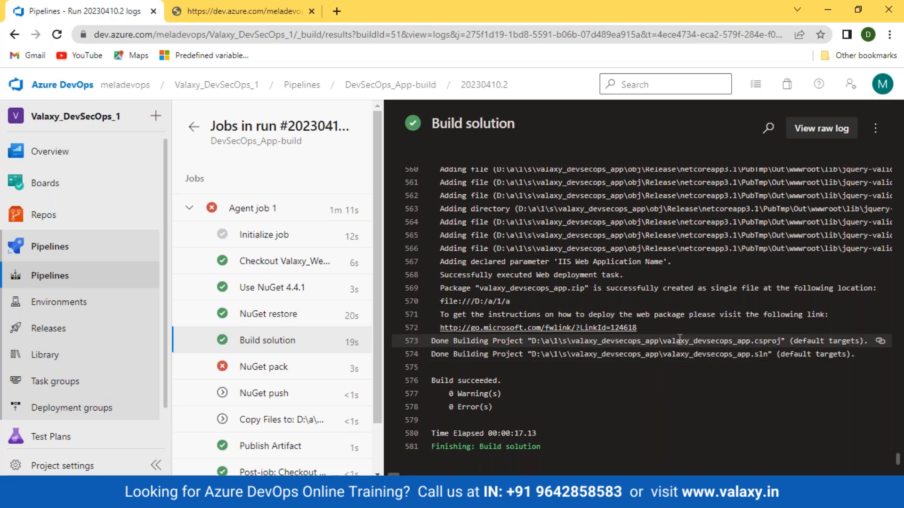
drag(663, 340, 780, 342)
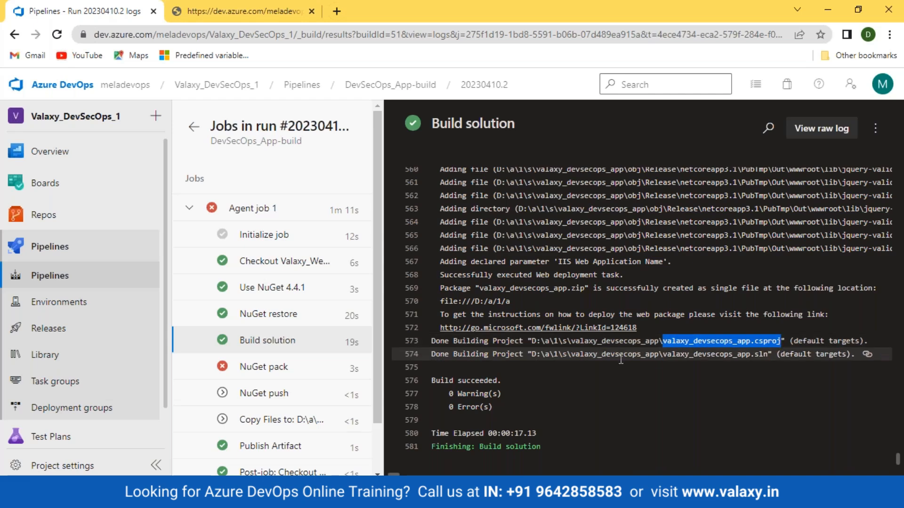
click(43, 215)
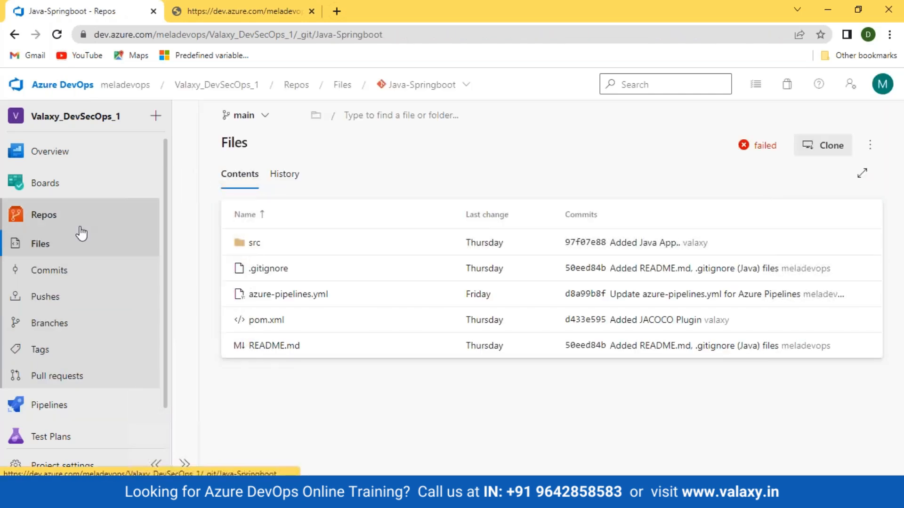
- Switch to the Valaxy_WebApp repository and browse its devops-webapps folder
click(443, 88)
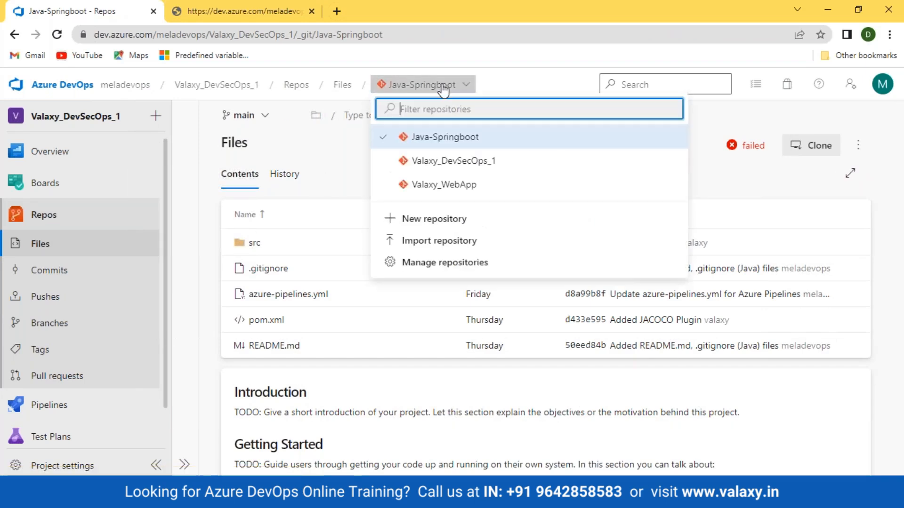
click(452, 186)
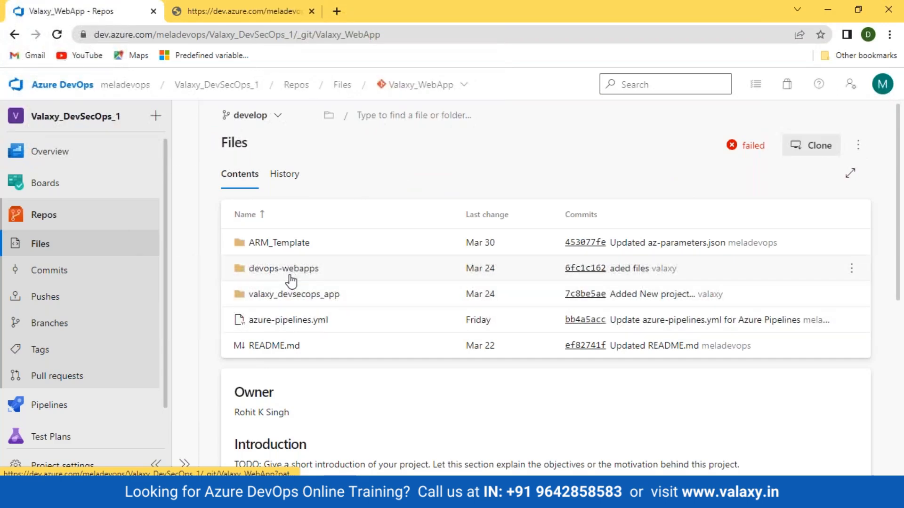
click(250, 274)
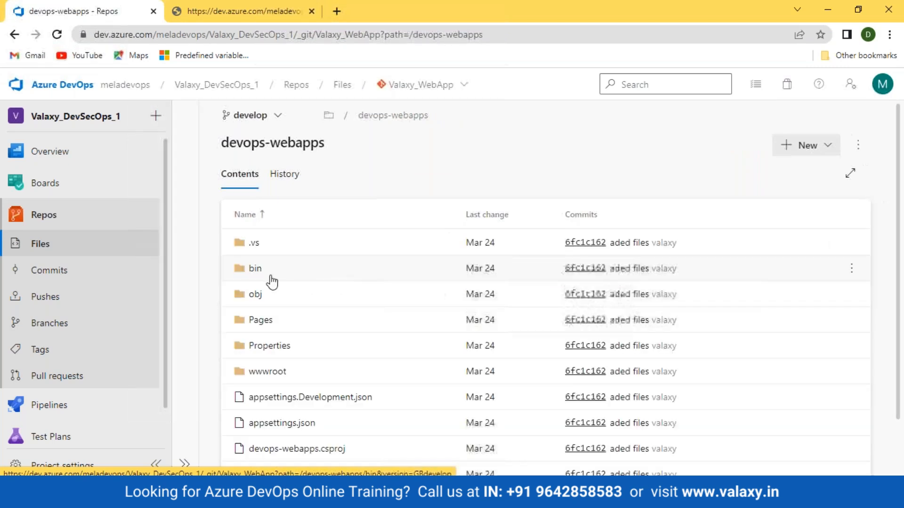
click(35, 405)
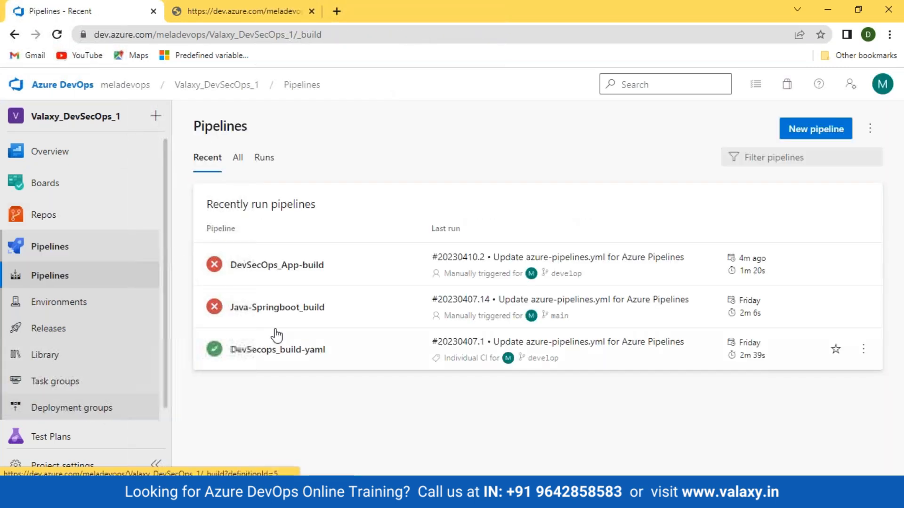
- Set the NuGet pack task's project path to valaxy_devsecops_app/valaxy_devsecops_app.csproj
click(269, 266)
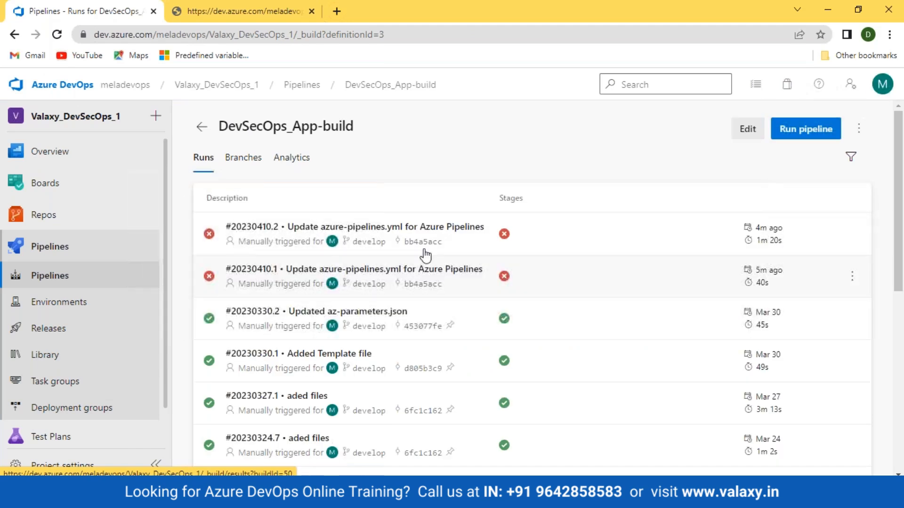
click(755, 132)
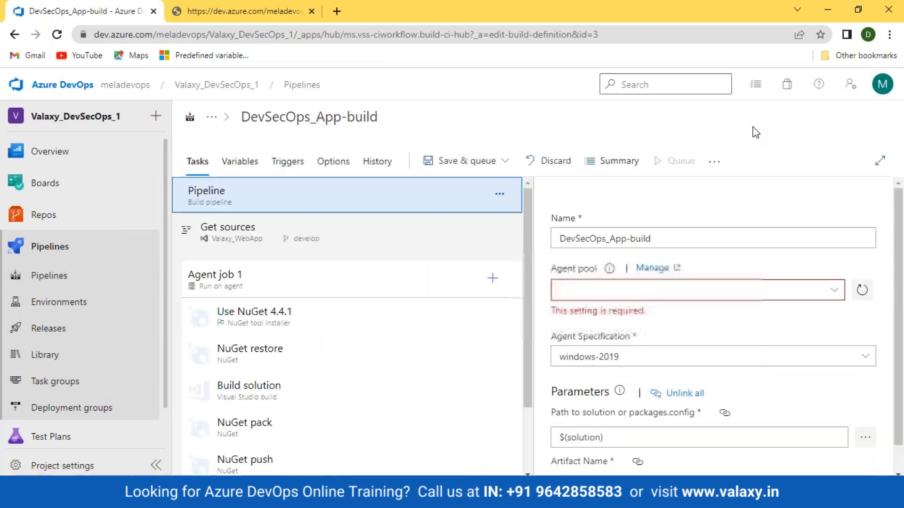
scroll(256, 376, down, 2)
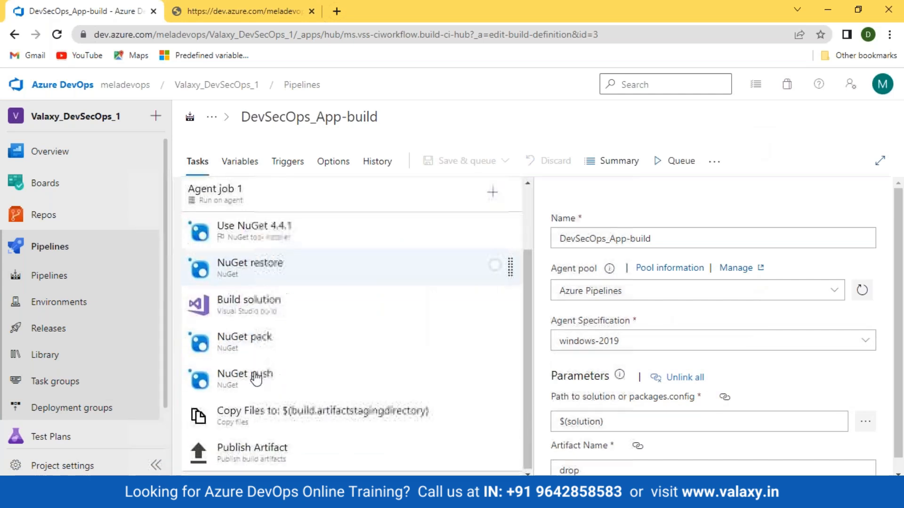
click(252, 347)
scroll(708, 381, down, 3)
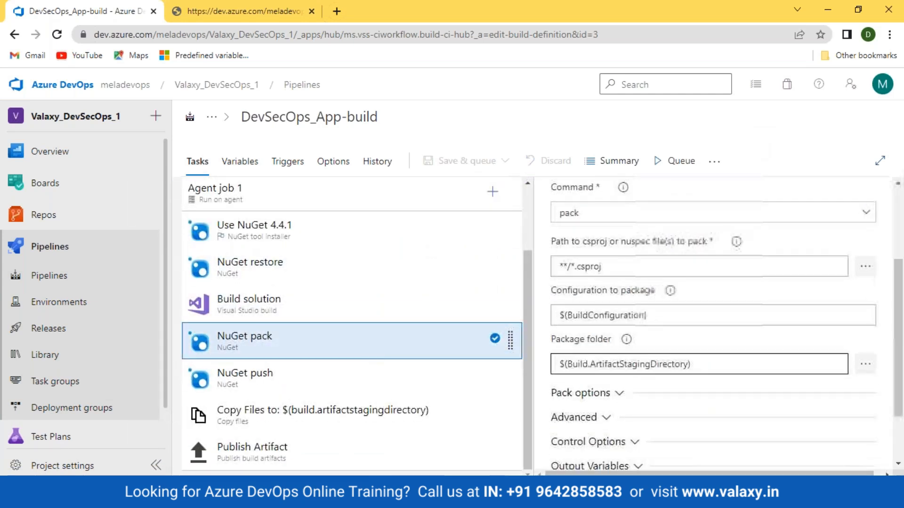
click(864, 272)
click(319, 205)
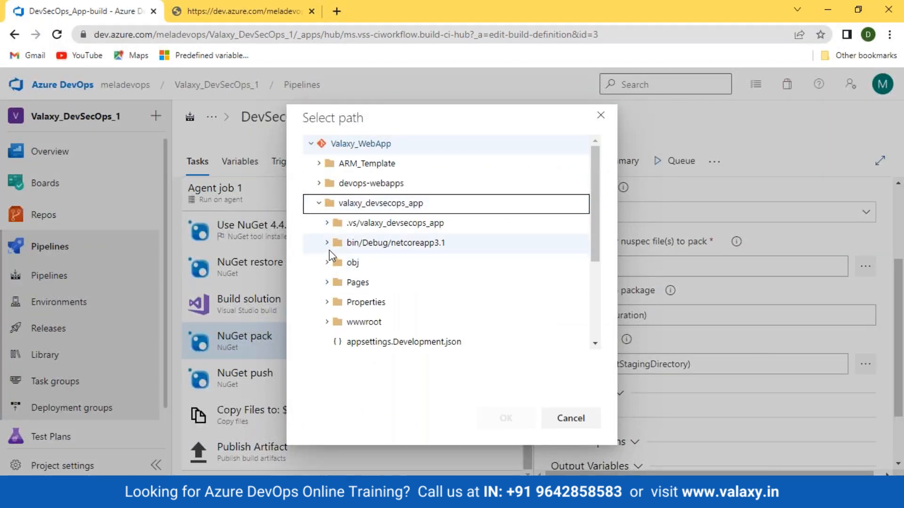
scroll(391, 270, down, 3)
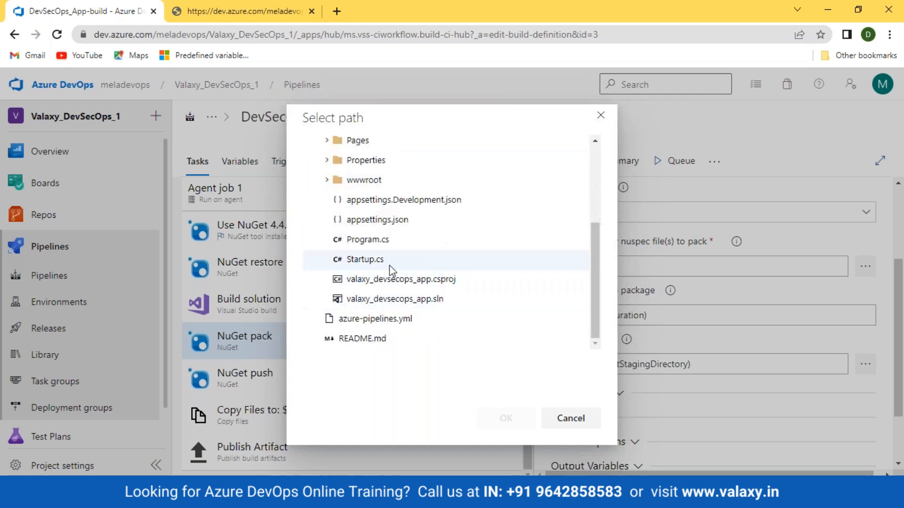
click(395, 279)
click(504, 419)
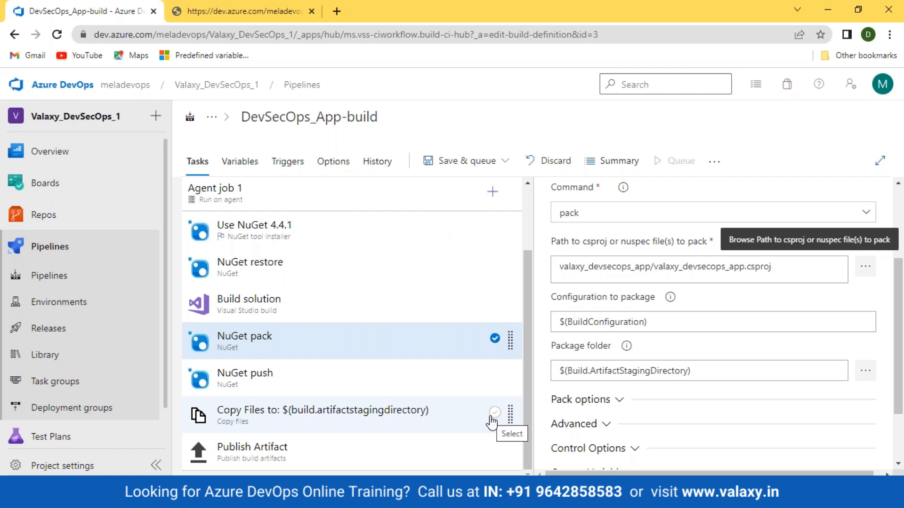
- Review the NuGet push task's target feed settings
click(381, 392)
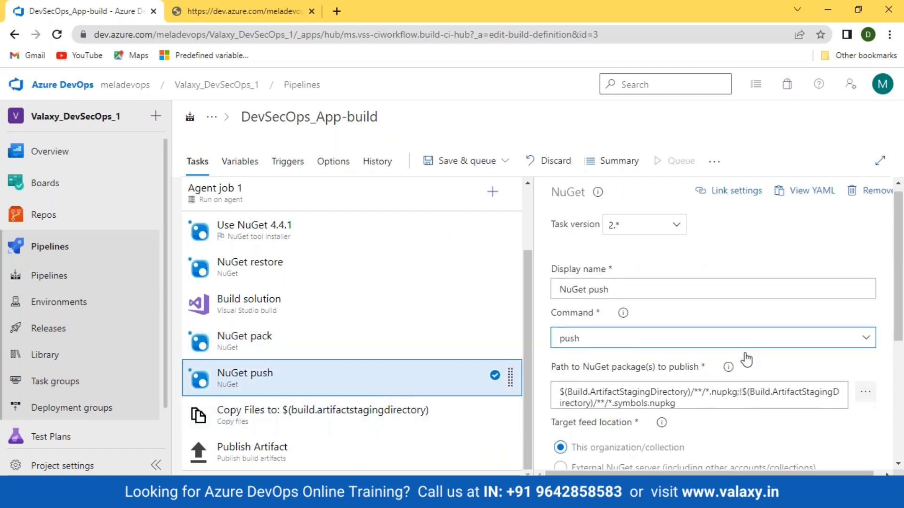
scroll(746, 359, down, 5)
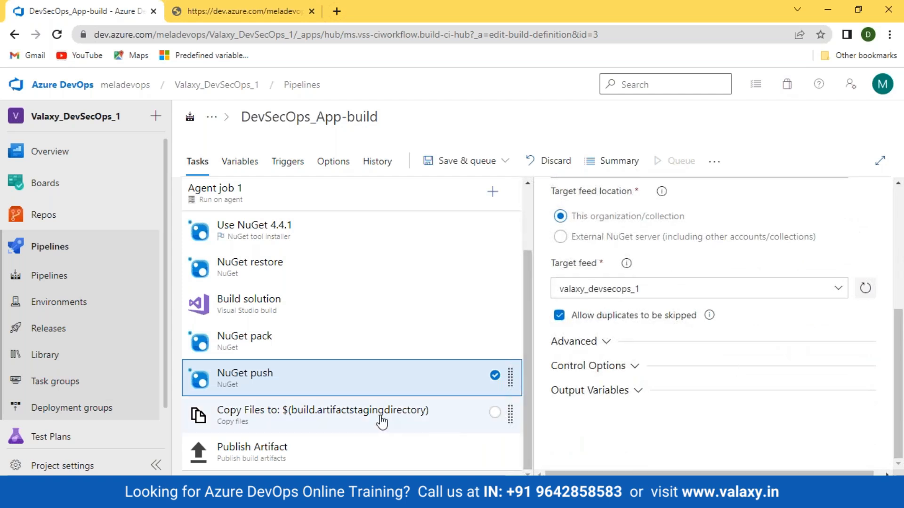
click(461, 162)
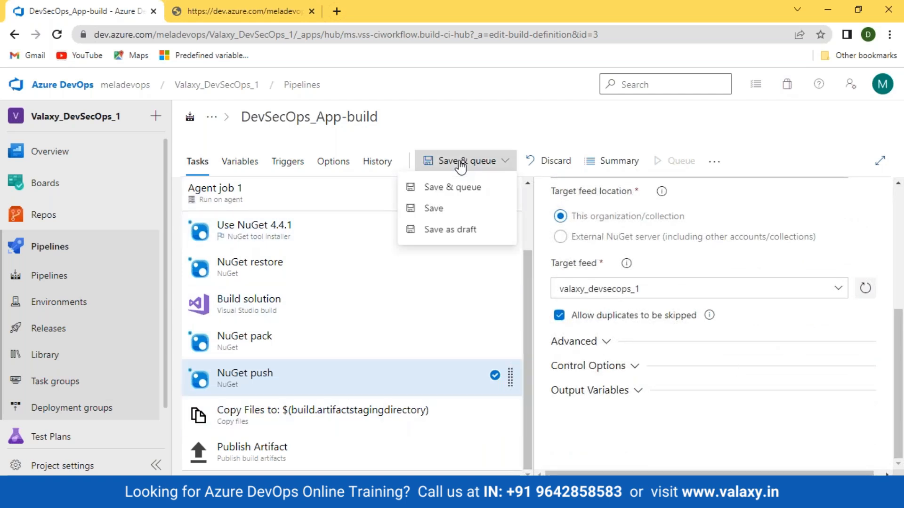
- Save and run the pipeline as run 20230410.3, close the old log window, open Agent job 1
click(455, 187)
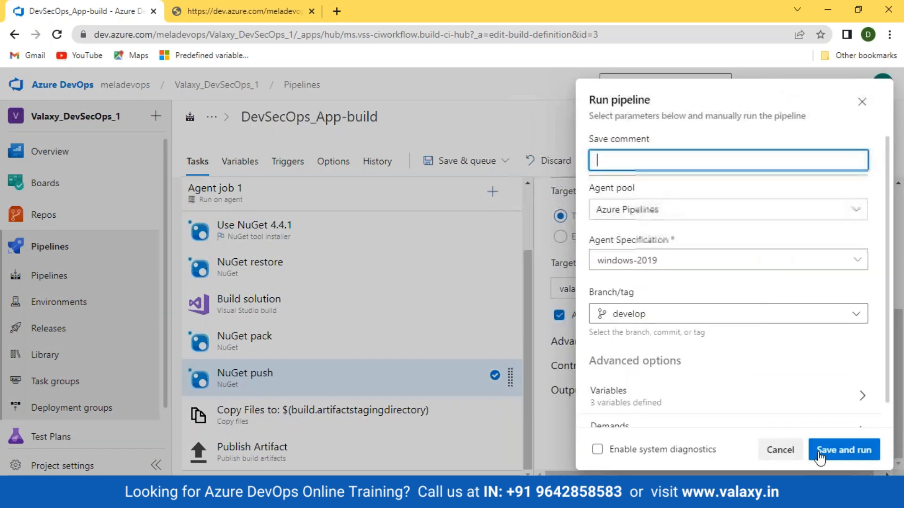
click(843, 449)
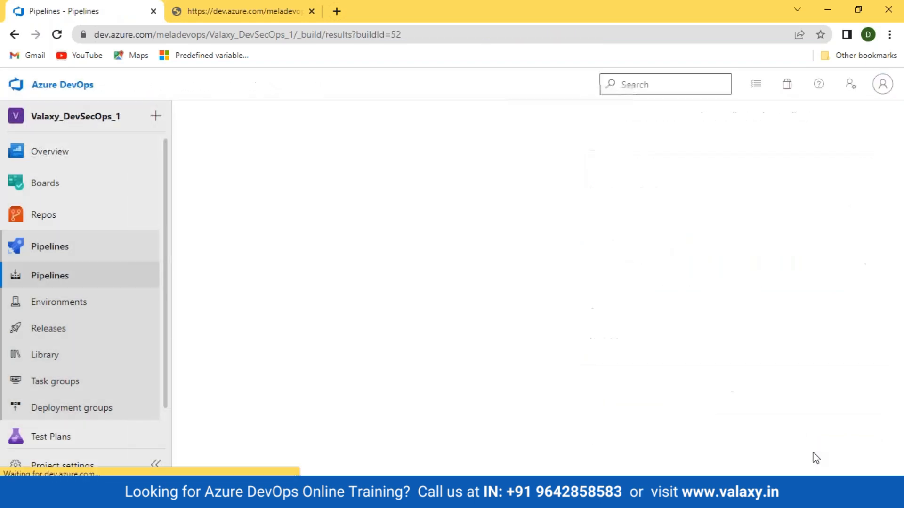
drag(212, 12, 305, 209)
drag(404, 201, 391, 57)
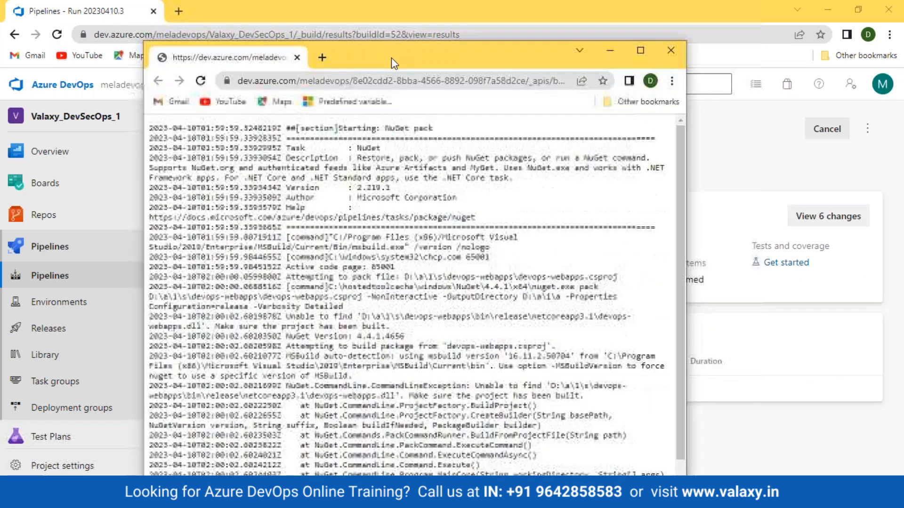
scroll(376, 329, down, 1)
drag(390, 465, 475, 464)
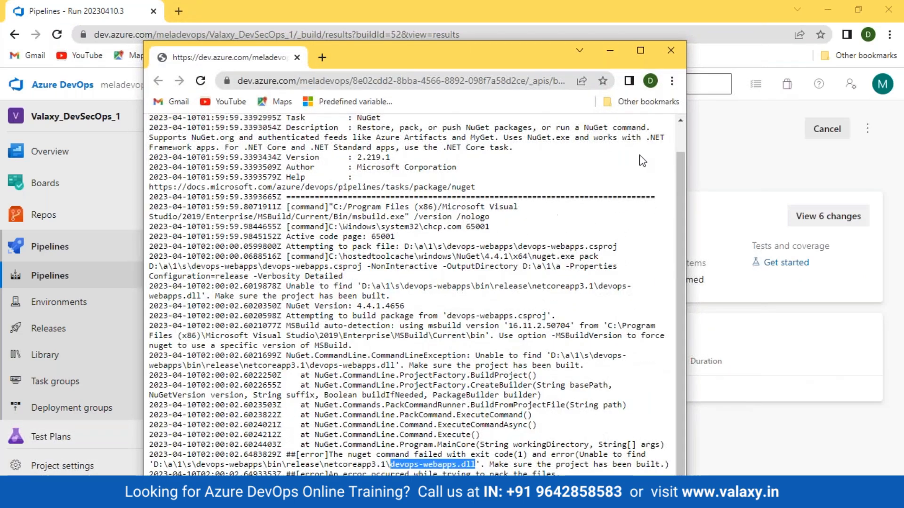
click(674, 57)
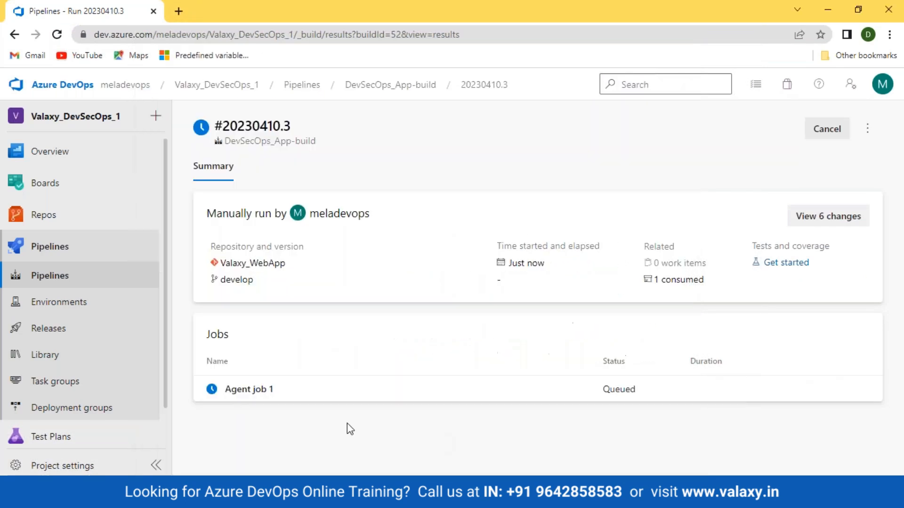
click(243, 391)
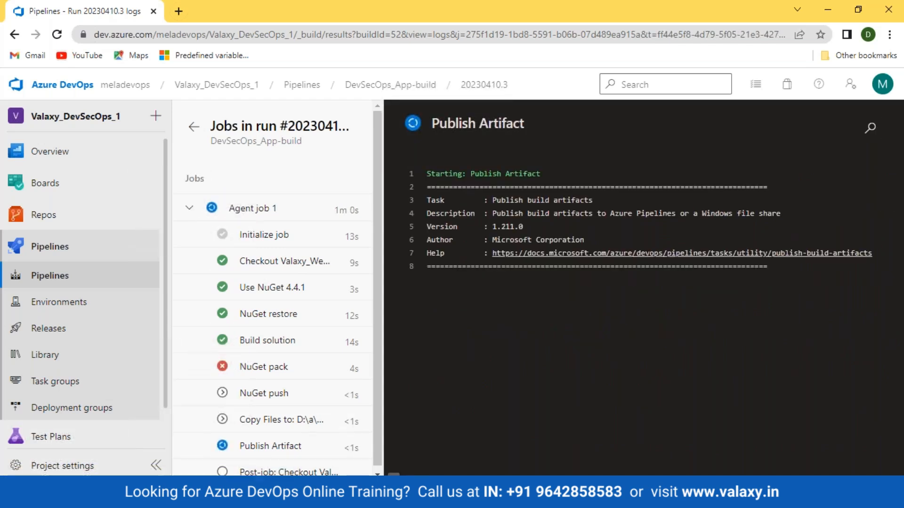
- Highlight the 'nuget command failed' error lines in the NuGet pack step log
click(283, 368)
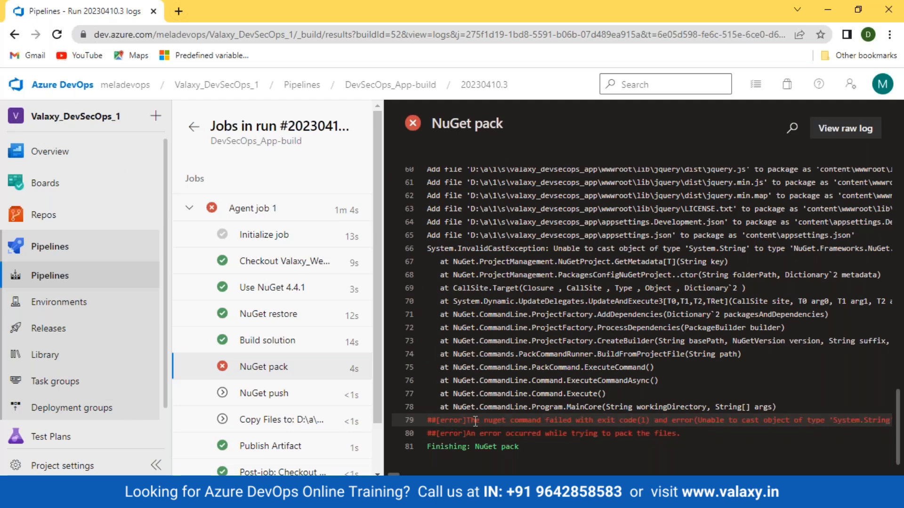
drag(475, 420, 650, 426)
triple_click(648, 427)
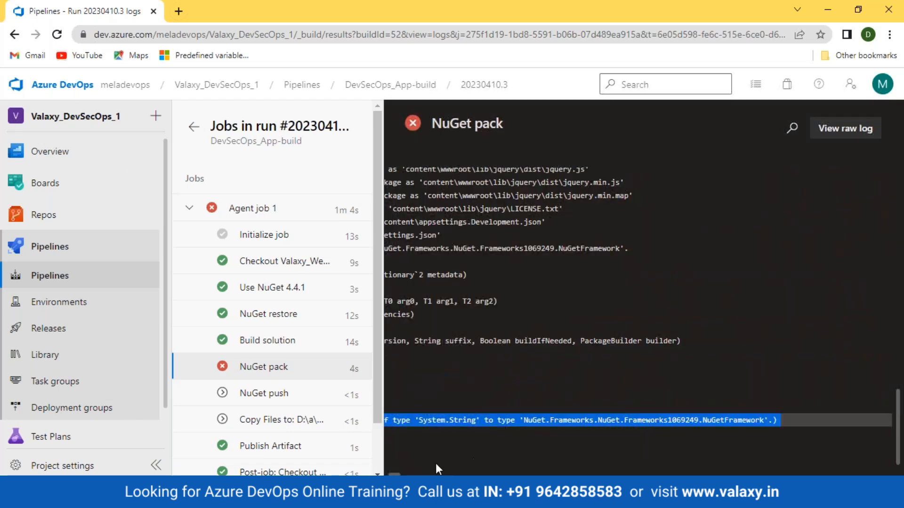
drag(476, 420, 682, 434)
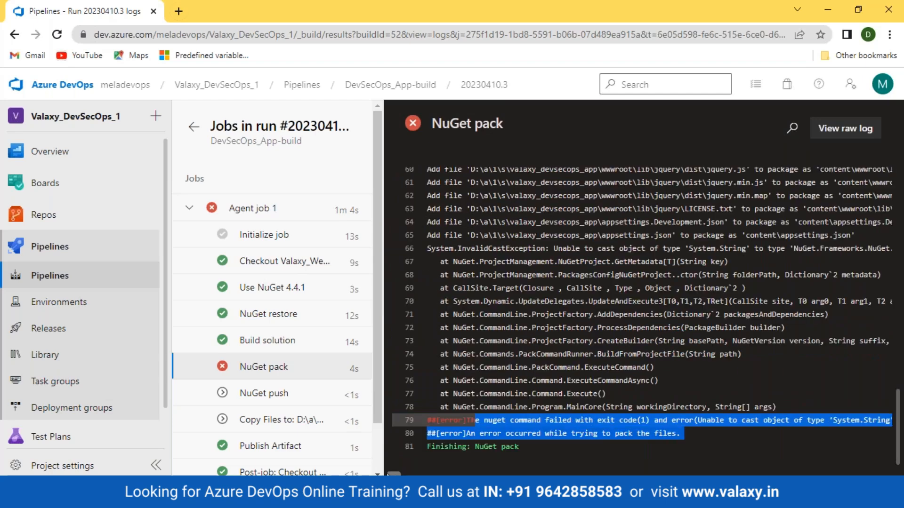
- Read the InvalidCastException and its System.String cast details in the raw log
click(845, 134)
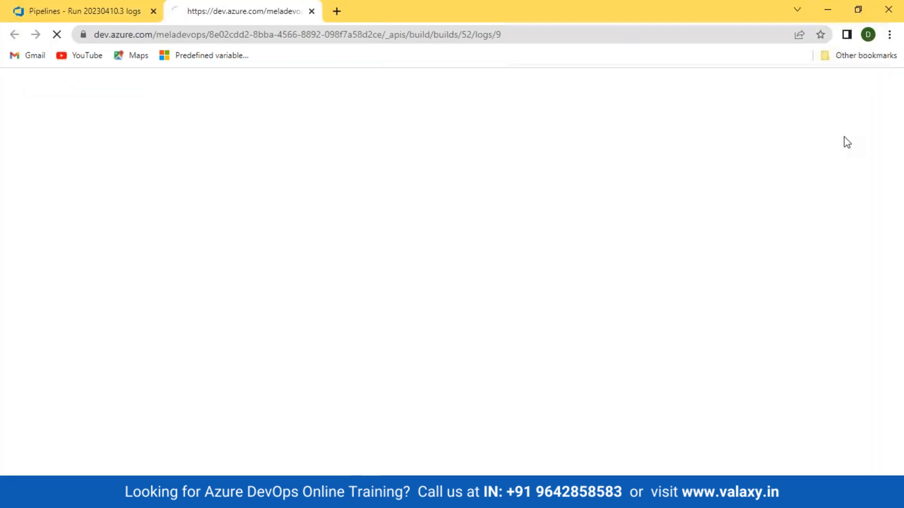
scroll(282, 301, down, 15)
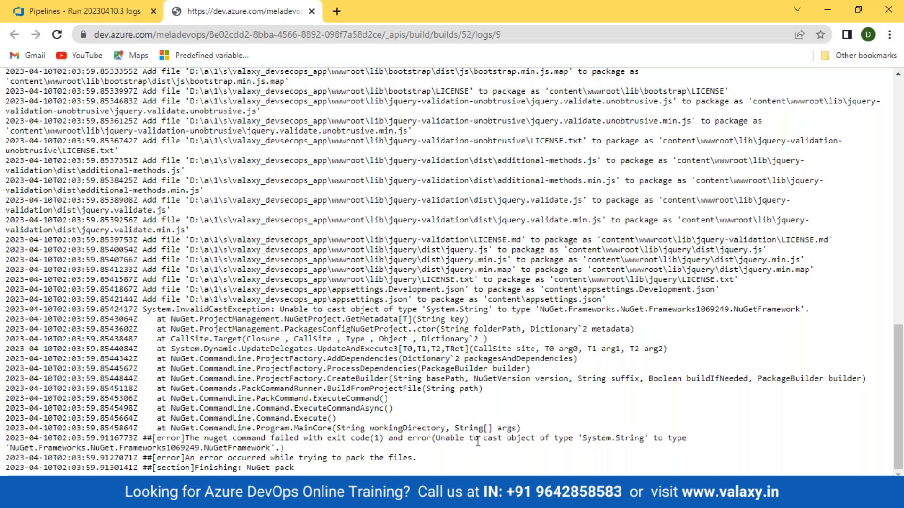
drag(179, 311, 361, 311)
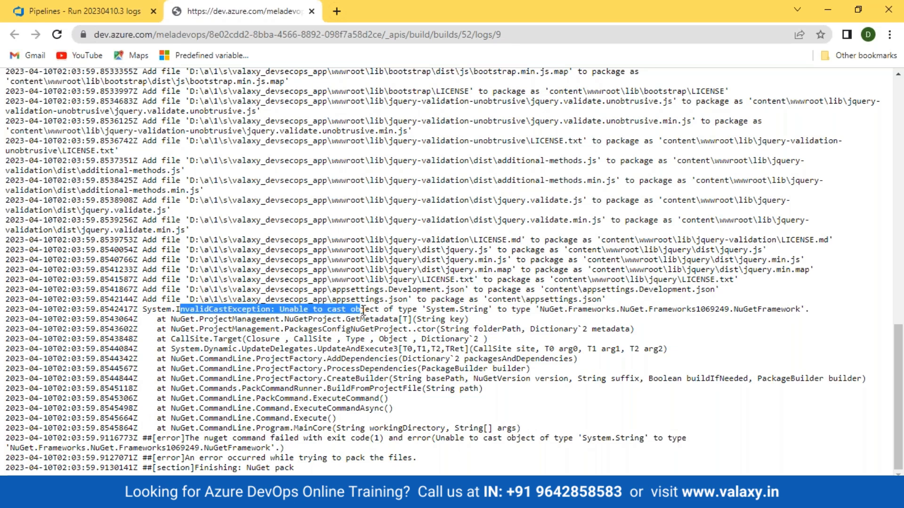
drag(418, 310, 733, 320)
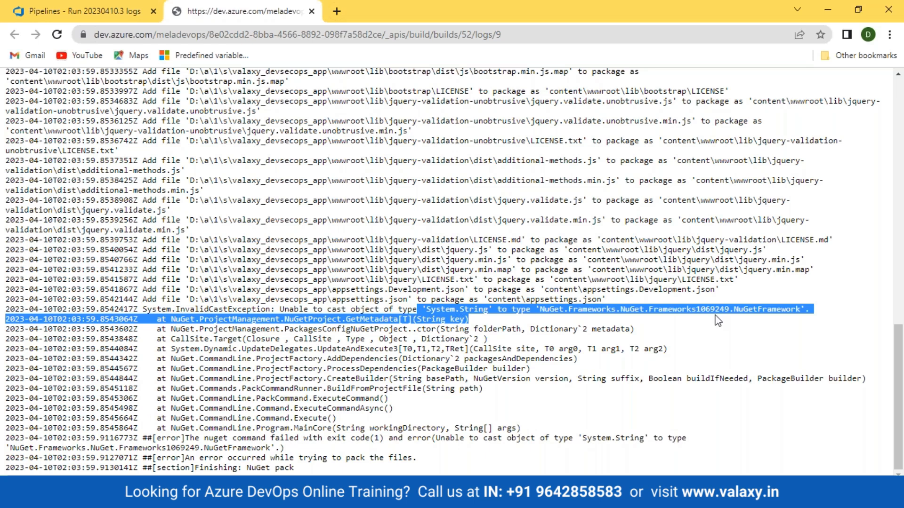
drag(205, 15, 158, 182)
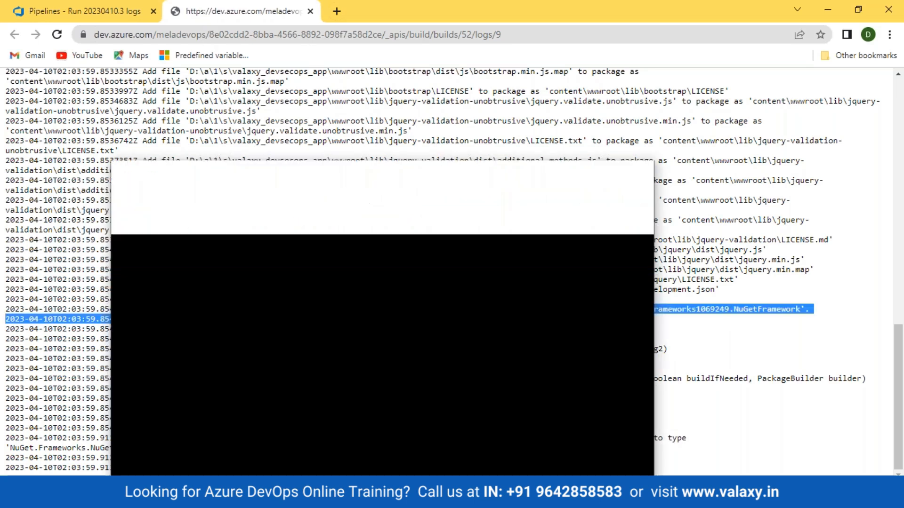
click(47, 275)
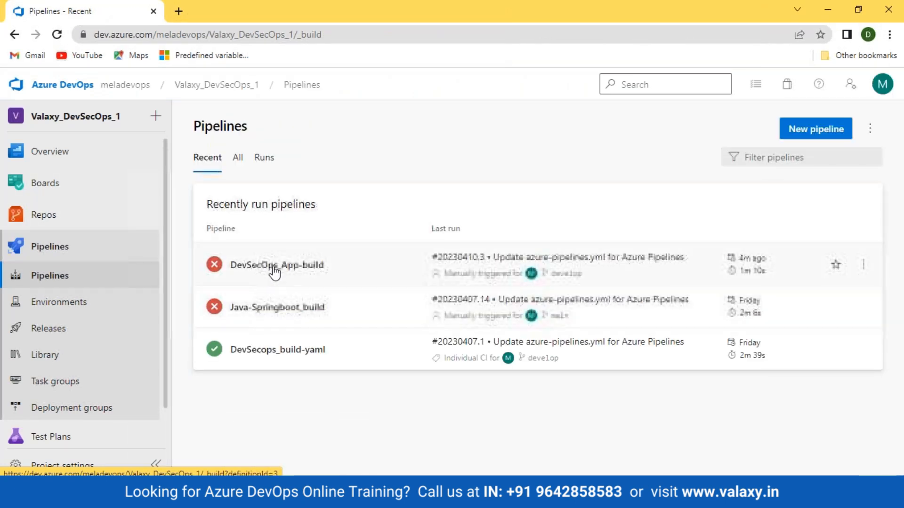
- Change the NuGet tool installer's version to install from 4.4.1 to 4.0.0
click(272, 266)
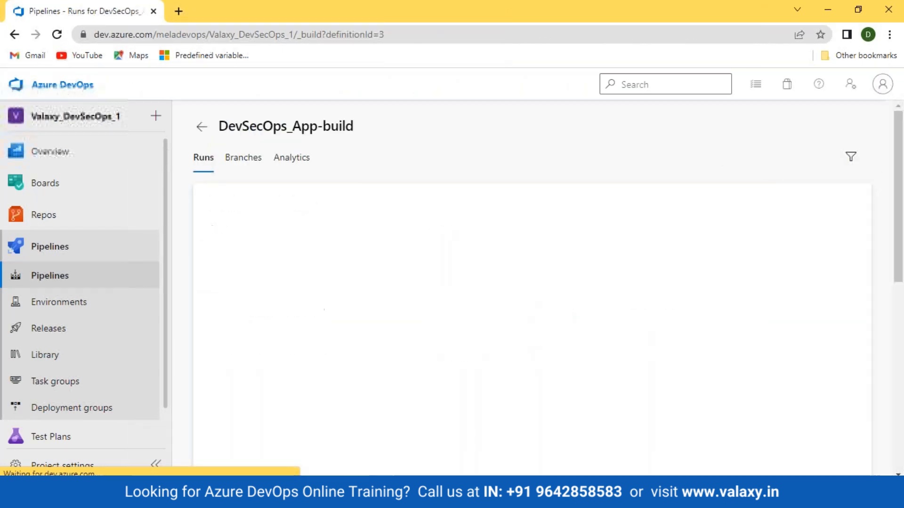
click(749, 129)
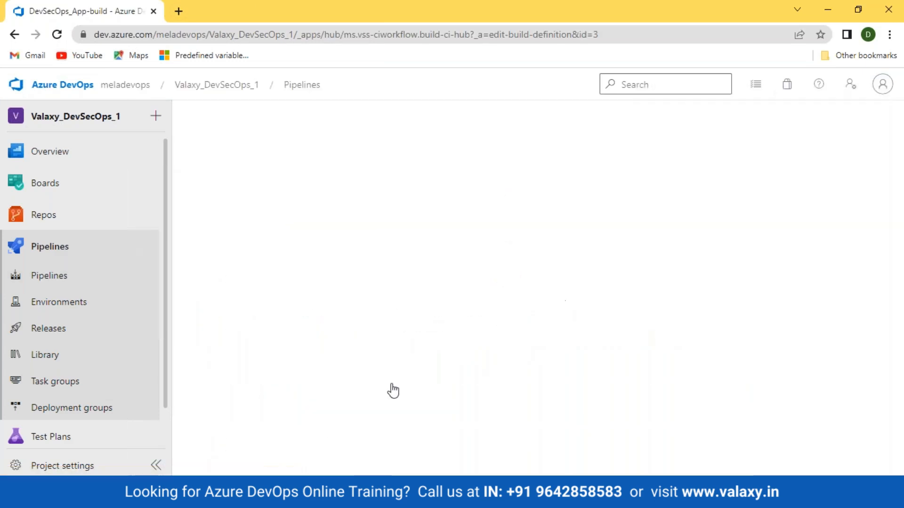
click(289, 429)
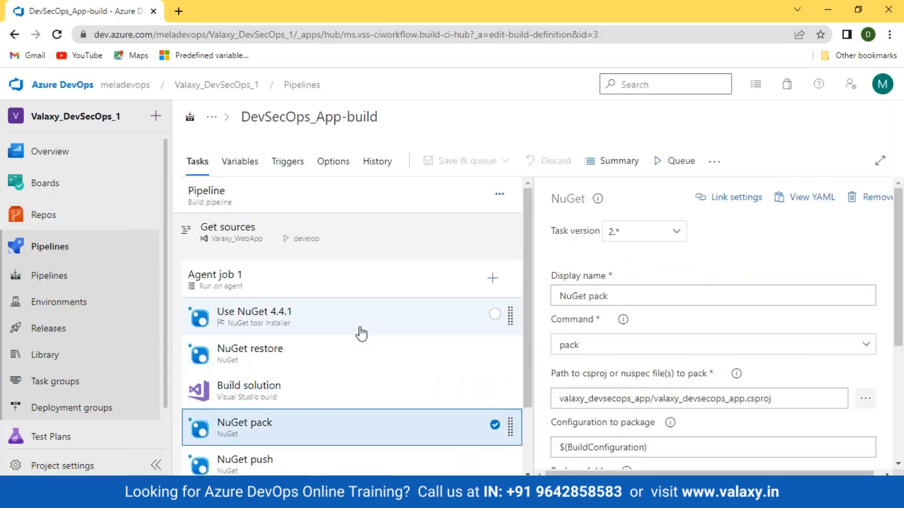
click(360, 333)
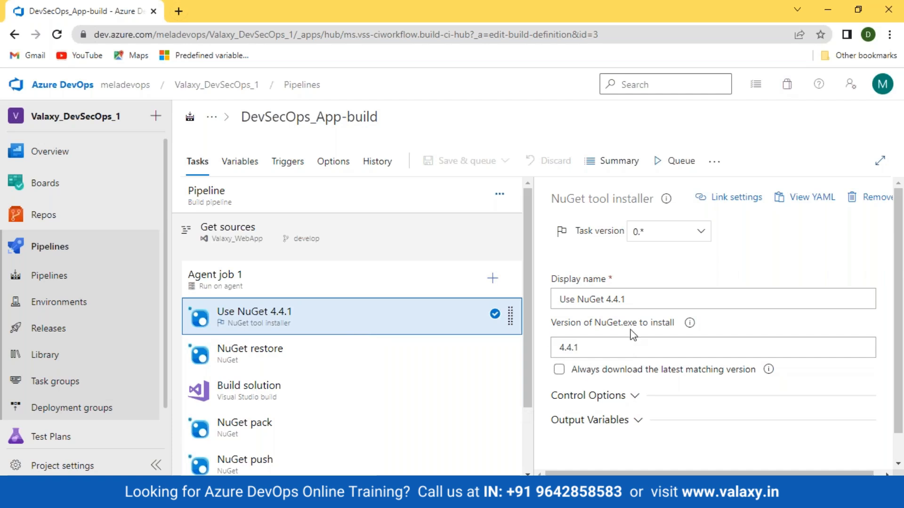
click(589, 349)
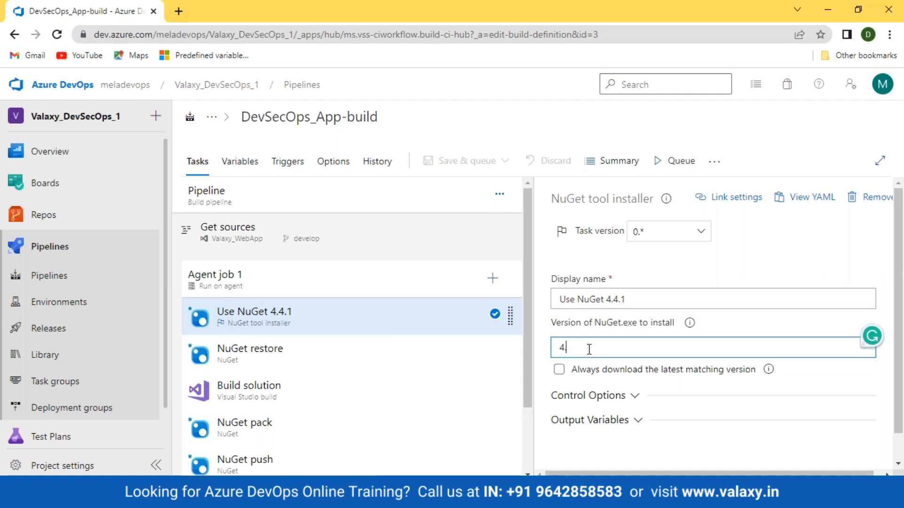
text(..0.0)
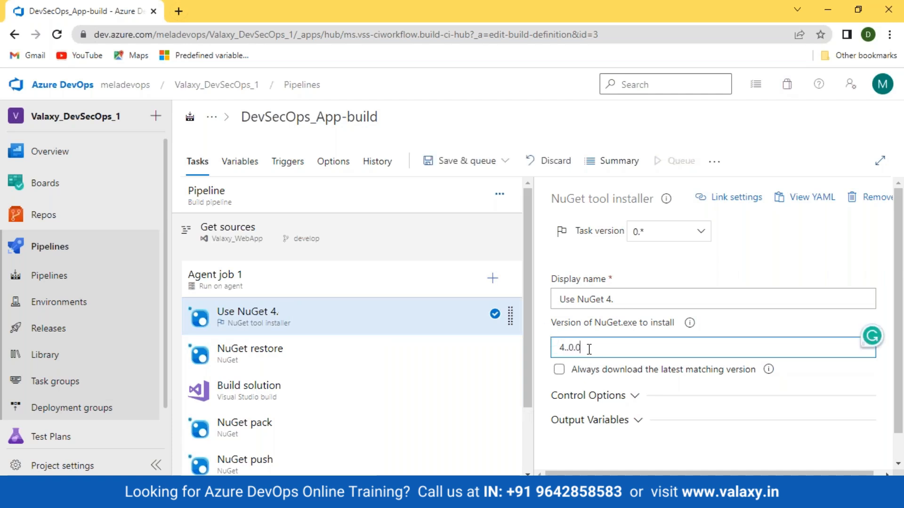
key(BackSpace)
key(BackSpace)
key(BackSpace)
text(.)
- Open the meladevops organization's projects home in a new browser tab
mouse_move(691, 323)
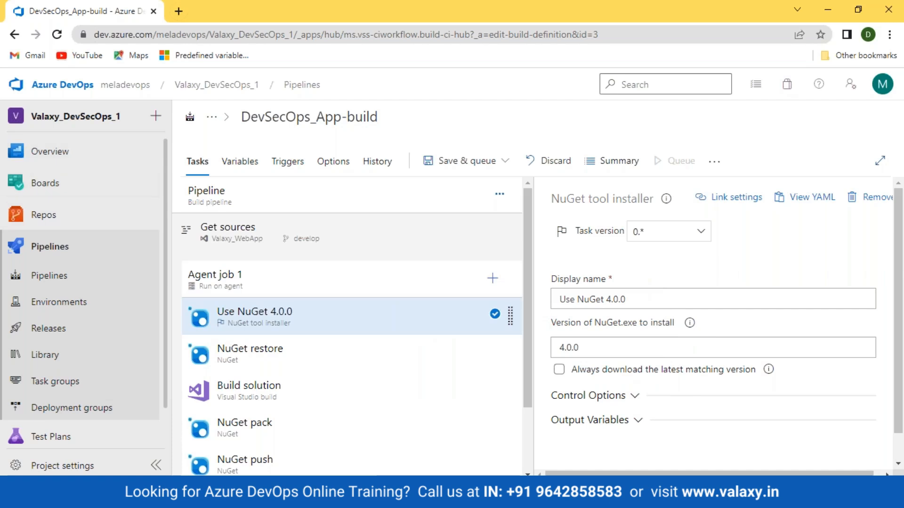
right_click(47, 84)
click(101, 94)
click(193, 13)
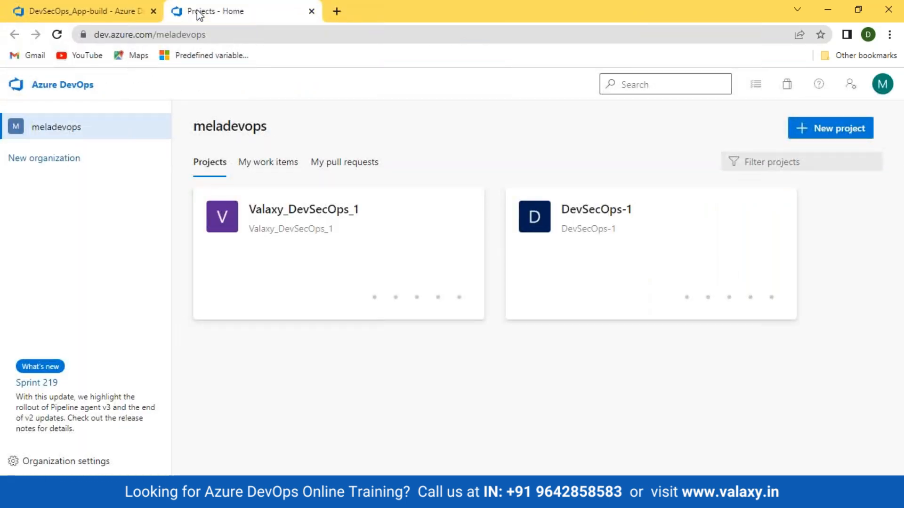
- Close the detached projects window and open dev.azure.com in a new private window
drag(200, 14, 244, 100)
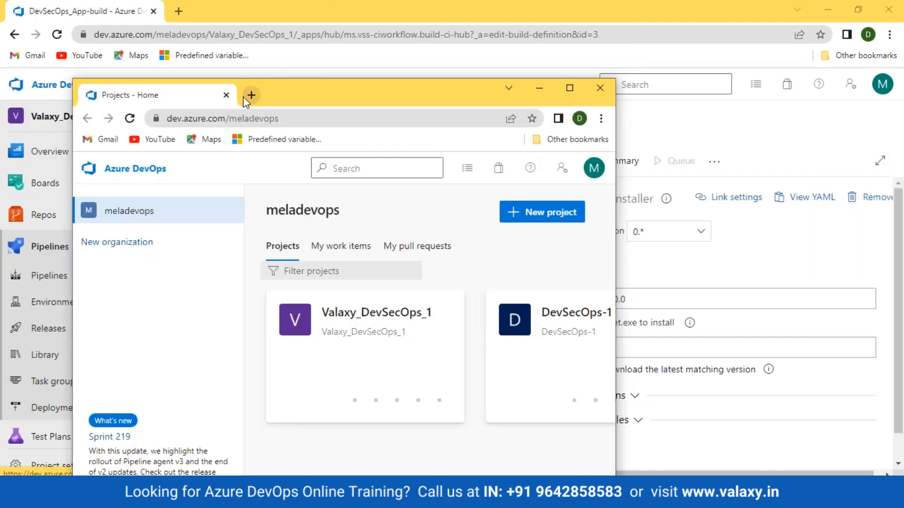
key(ctrl+w)
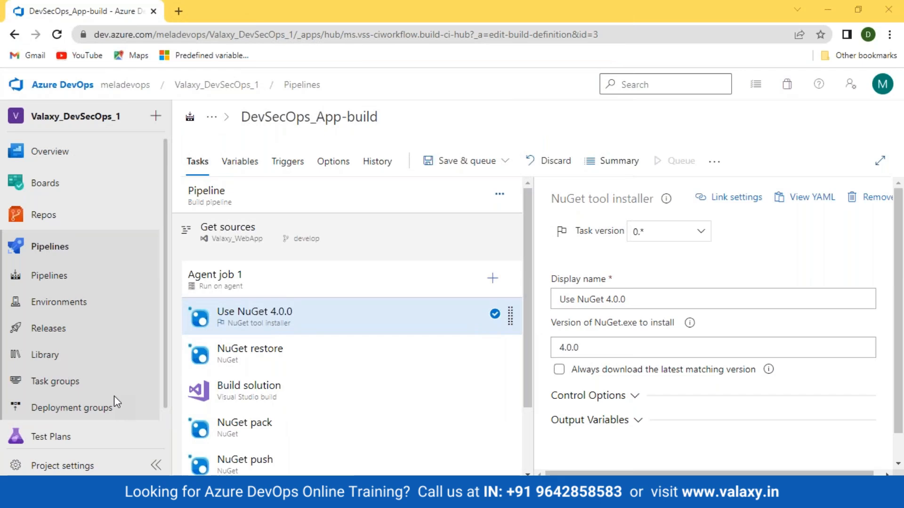
key(ctrl+shift+n)
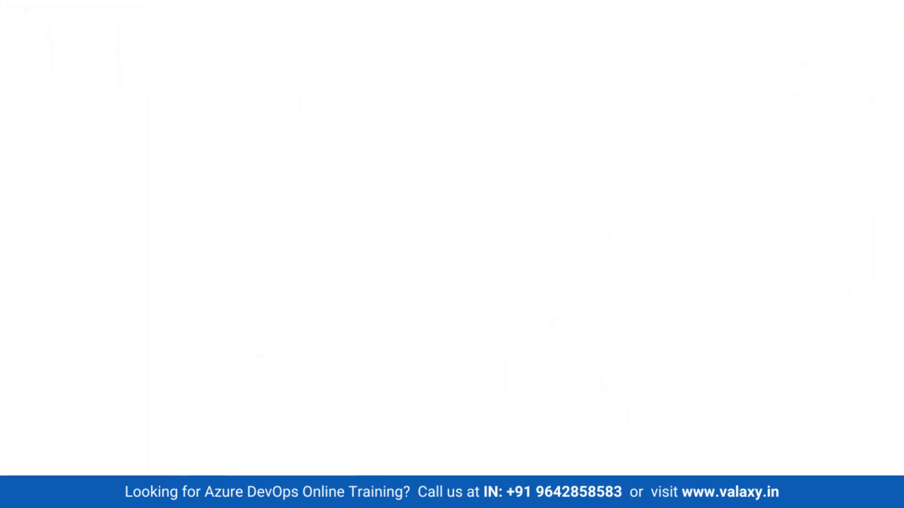
text(dev)
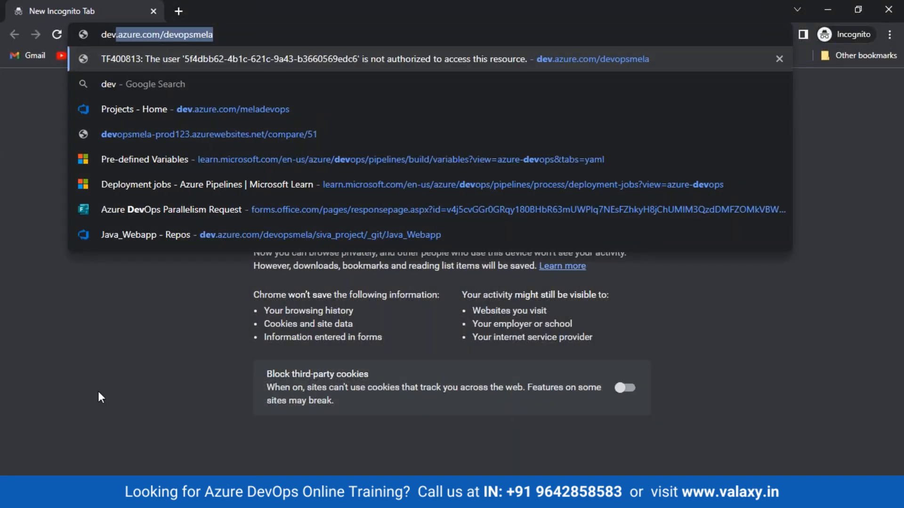
key(Return)
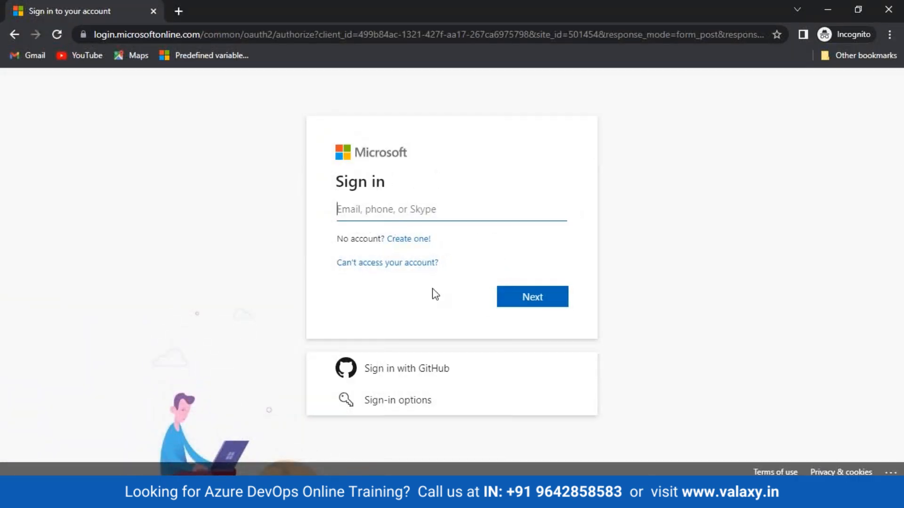
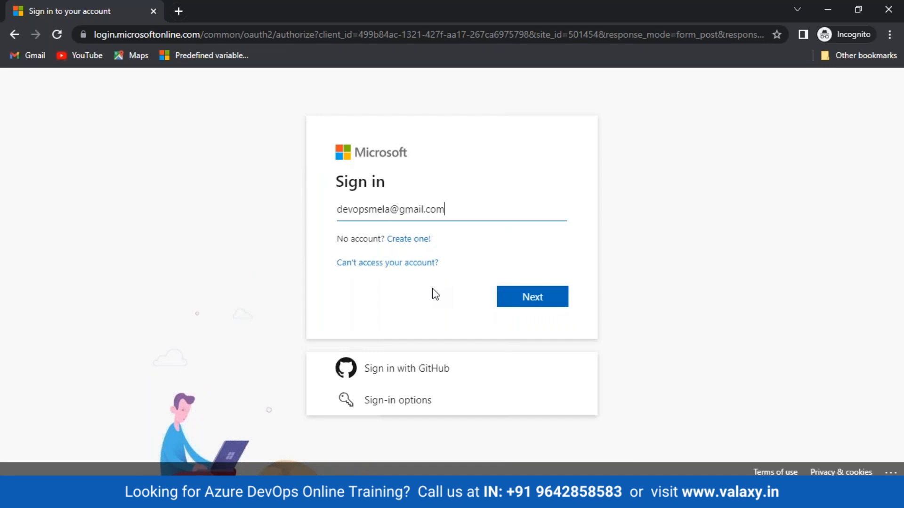
- Sign in with the other account's e-mail and password and stay signed in
key(Return)
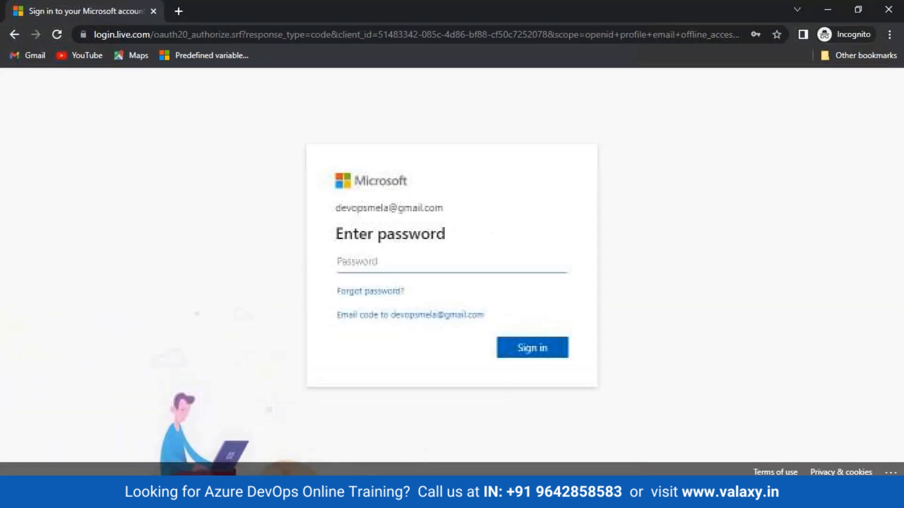
text(•••)
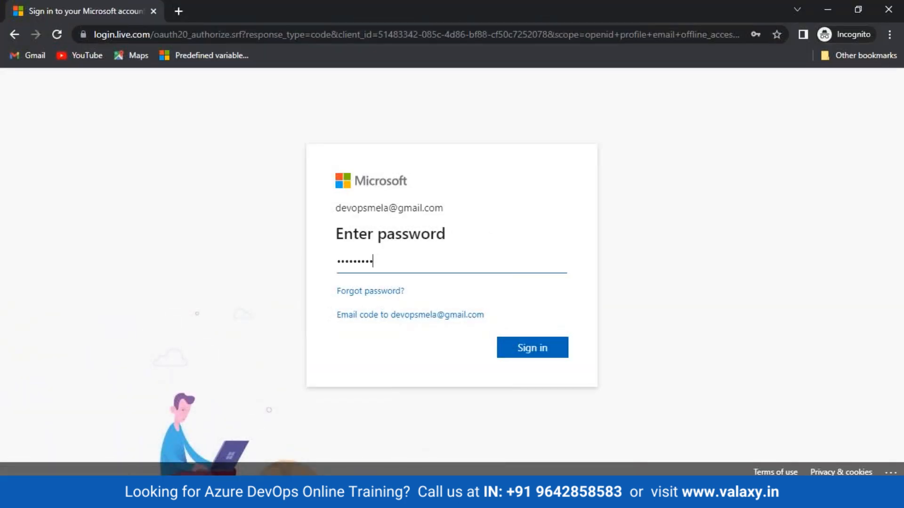
key(Return)
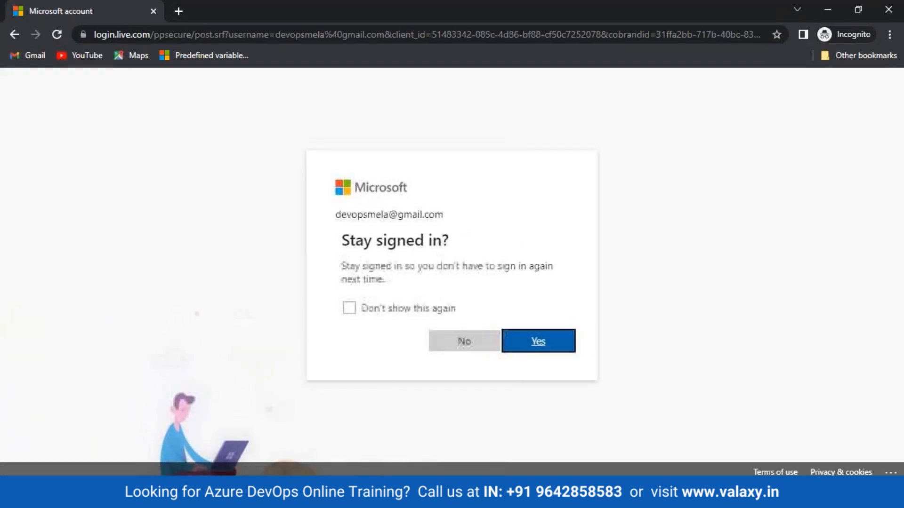
click(532, 347)
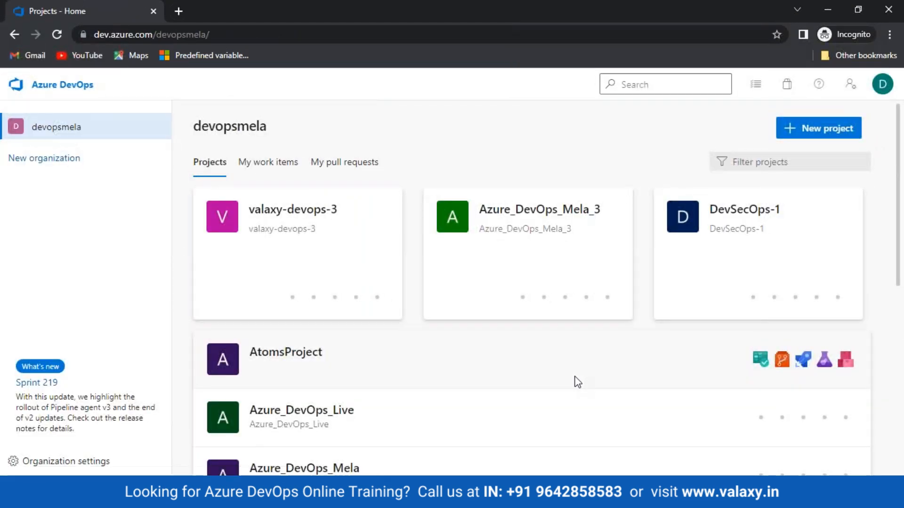
- In valaxy-devops-3, open the arm-webapp-yaml pipeline's YAML and scroll through it
click(289, 209)
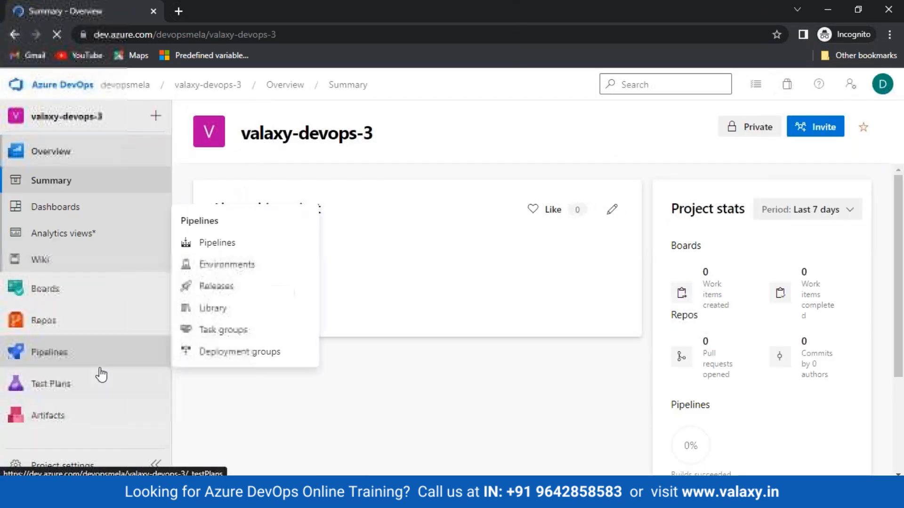
click(66, 361)
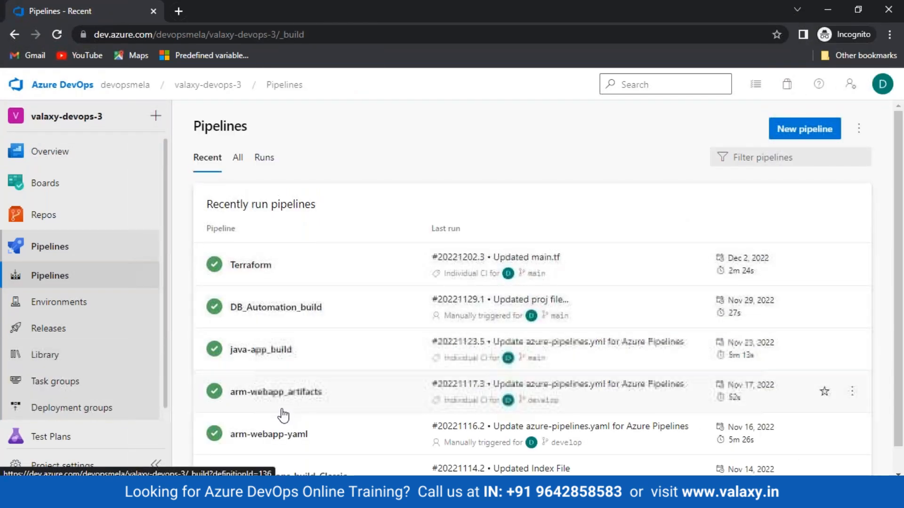
scroll(283, 415, down, 1)
click(264, 408)
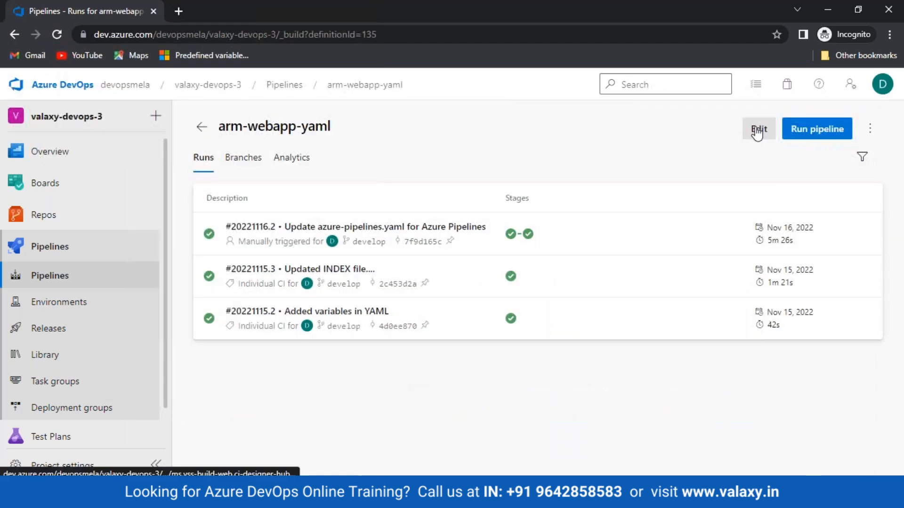
click(757, 131)
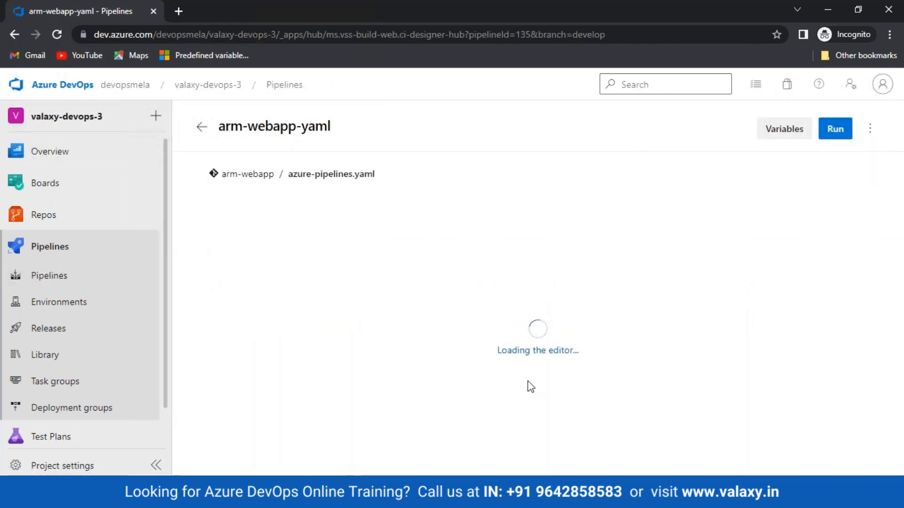
scroll(414, 329, down, 6)
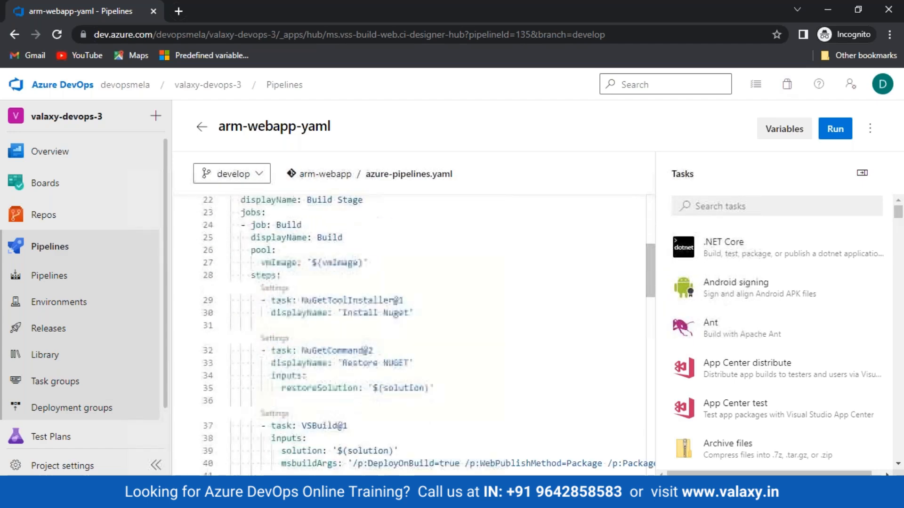
scroll(414, 334, down, 1)
scroll(415, 334, down, 7)
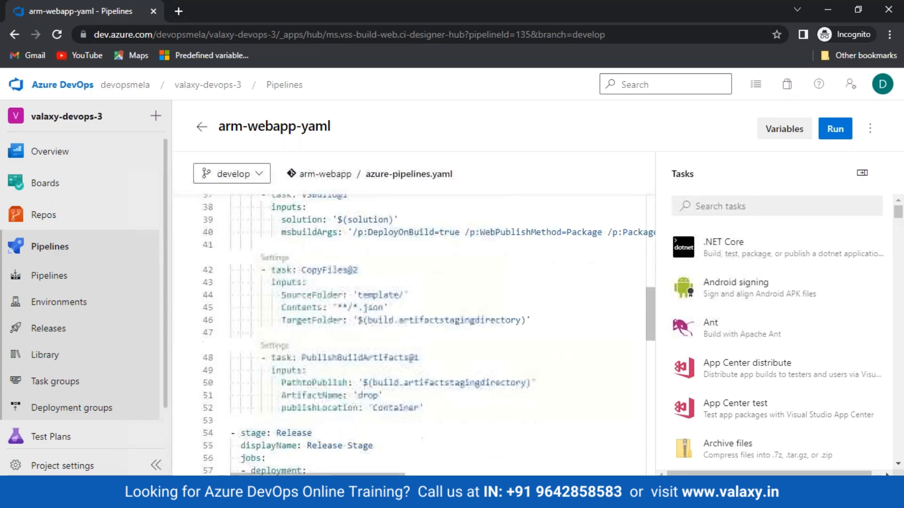
scroll(414, 335, down, 4)
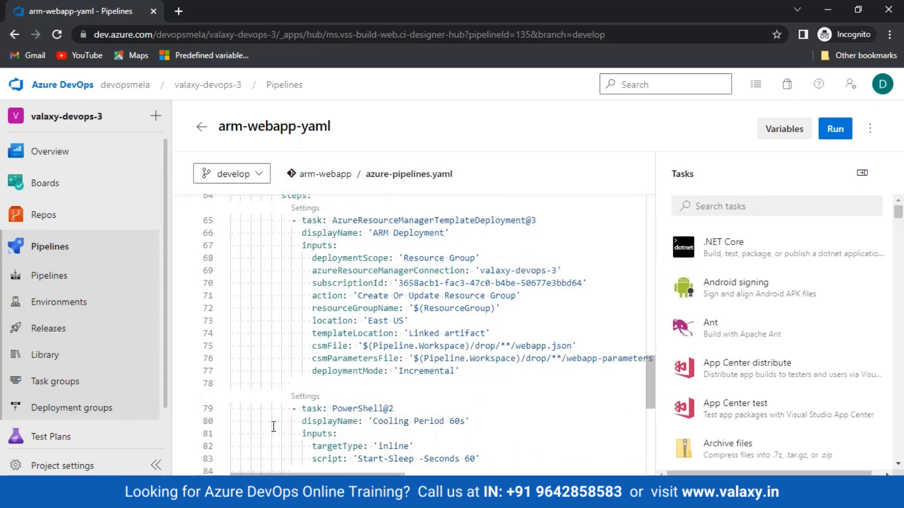
- Open the valaxy-devops-build_Classic definition in the editor, then return to the projects home
click(49, 276)
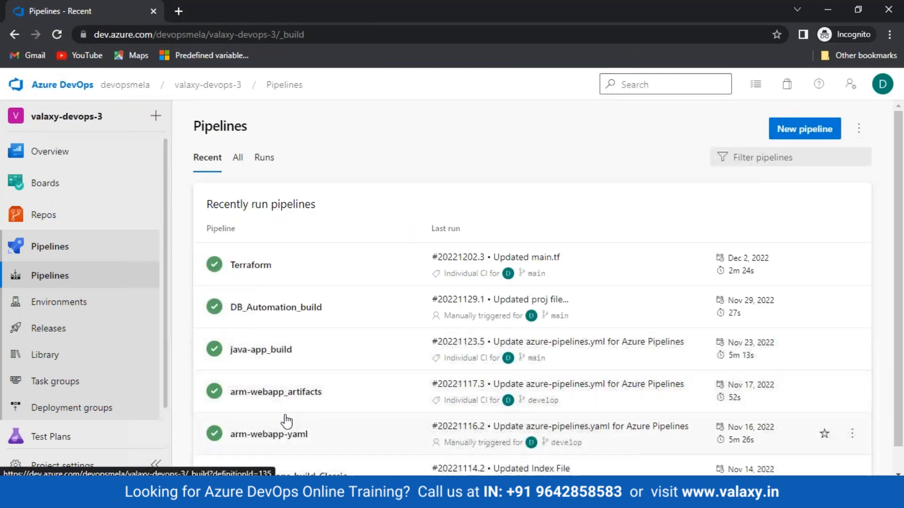
scroll(282, 424, down, 1)
click(284, 451)
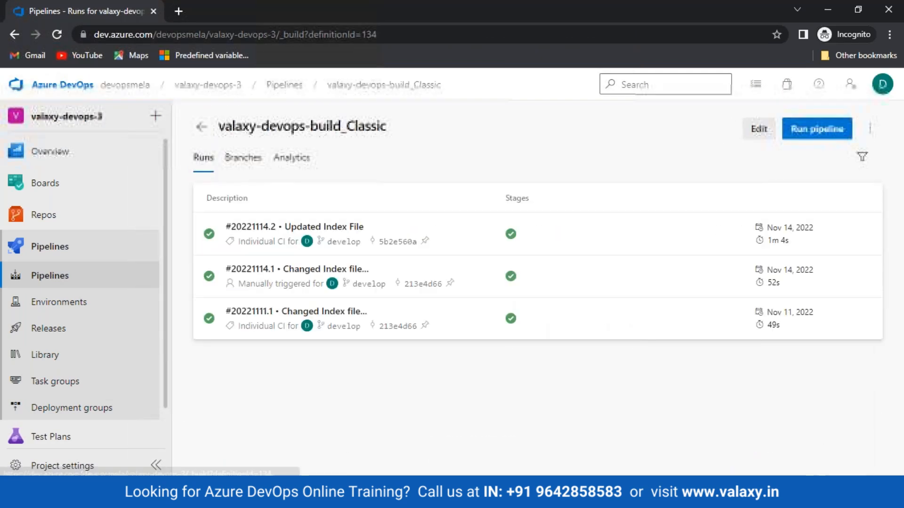
click(756, 134)
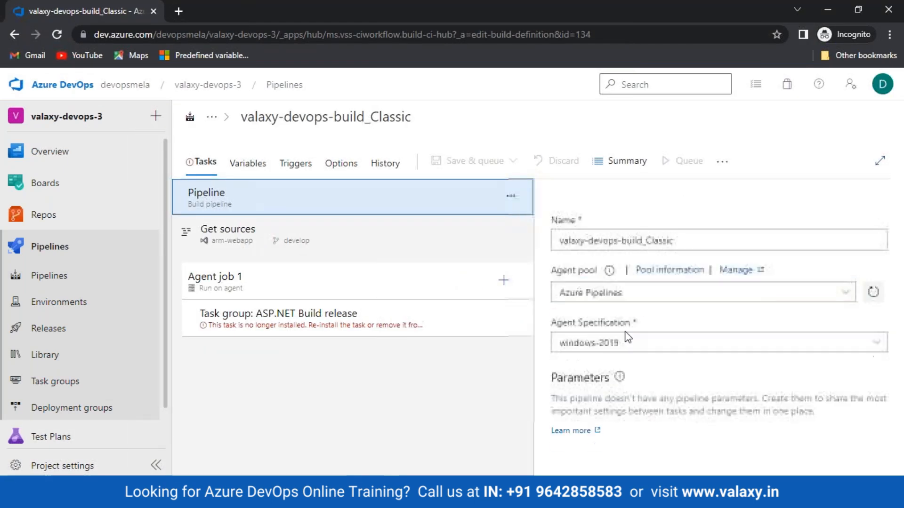
click(56, 85)
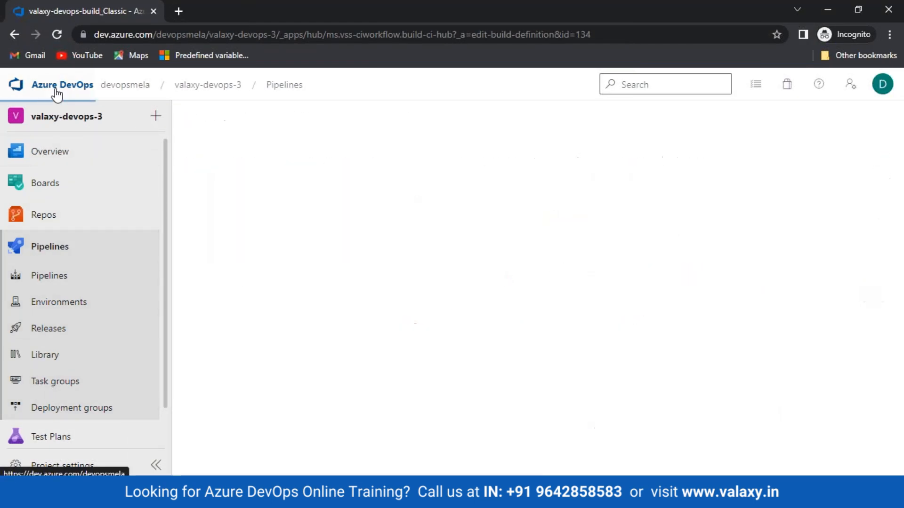
- In Azure_DevOps_Mela_3, open and scroll through the azure-webapp-build-yaml_develop pipeline's YAML
click(528, 213)
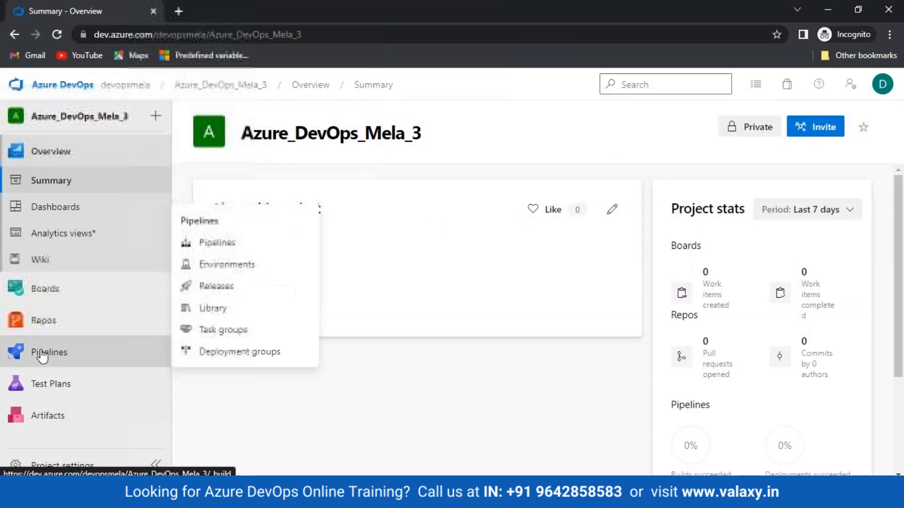
click(43, 352)
scroll(282, 464, down, 1)
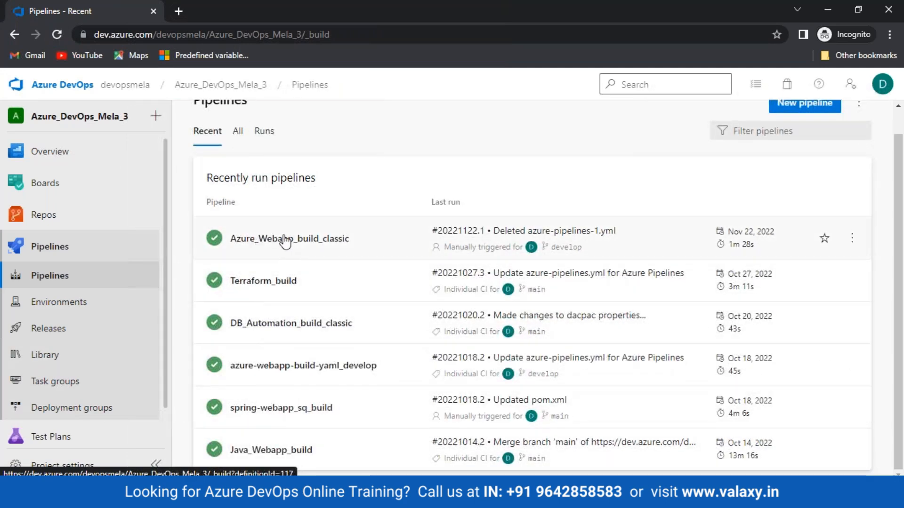
click(321, 366)
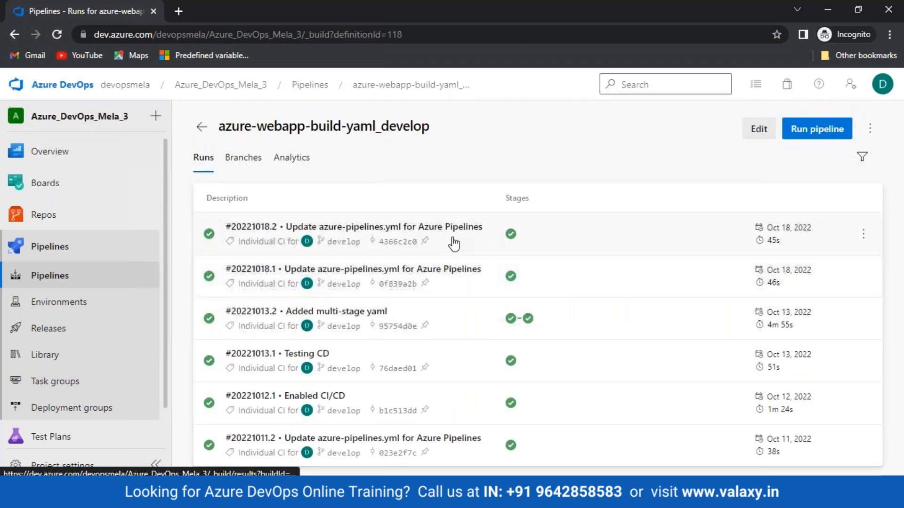
click(758, 128)
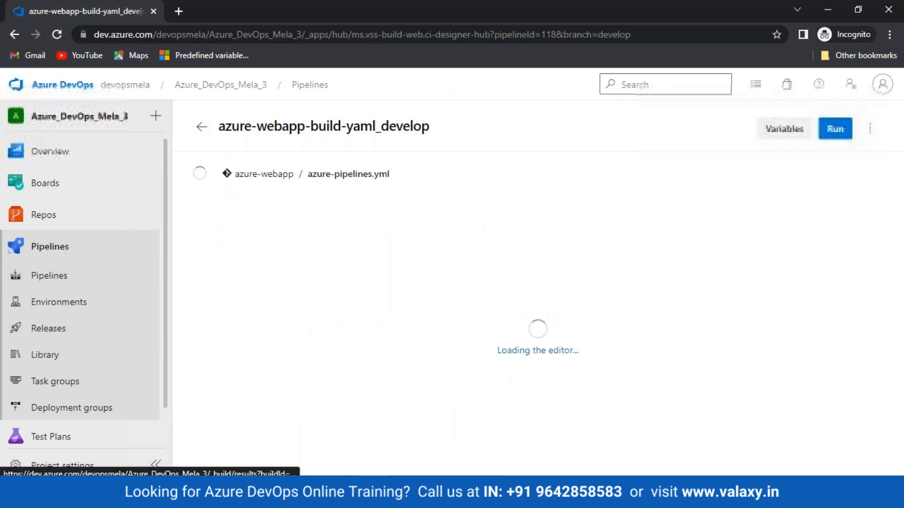
scroll(500, 365, down, 3)
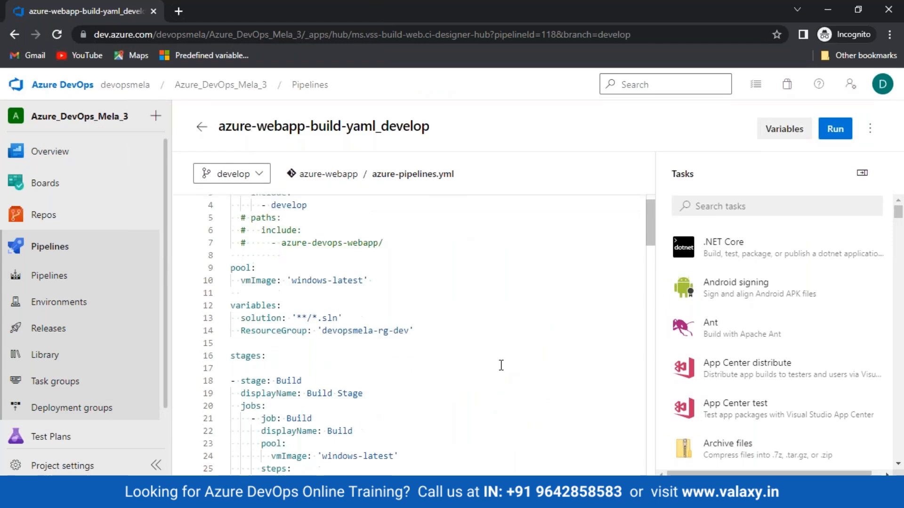
scroll(500, 366, down, 7)
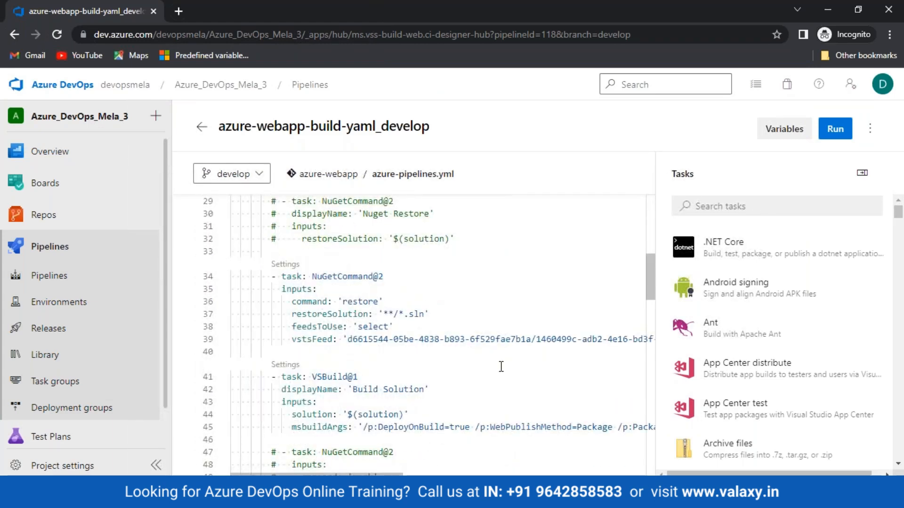
scroll(501, 367, down, 5)
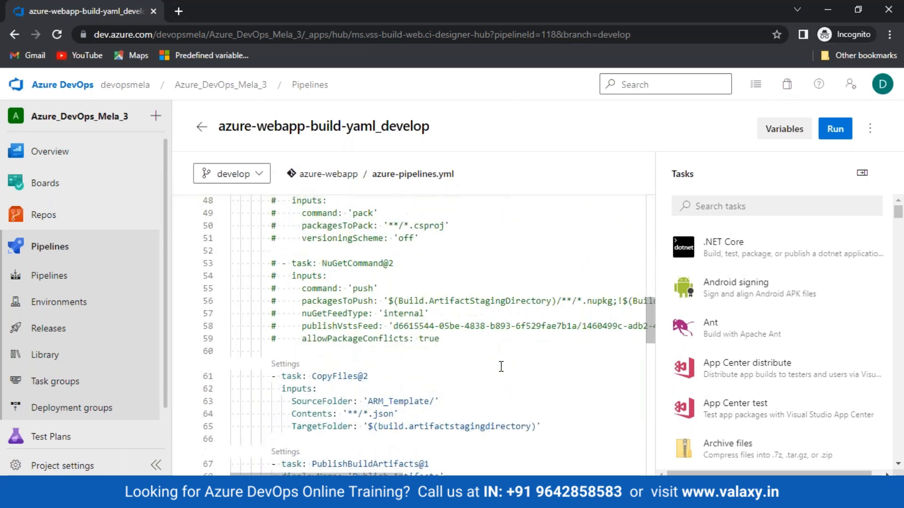
scroll(500, 366, up, 10)
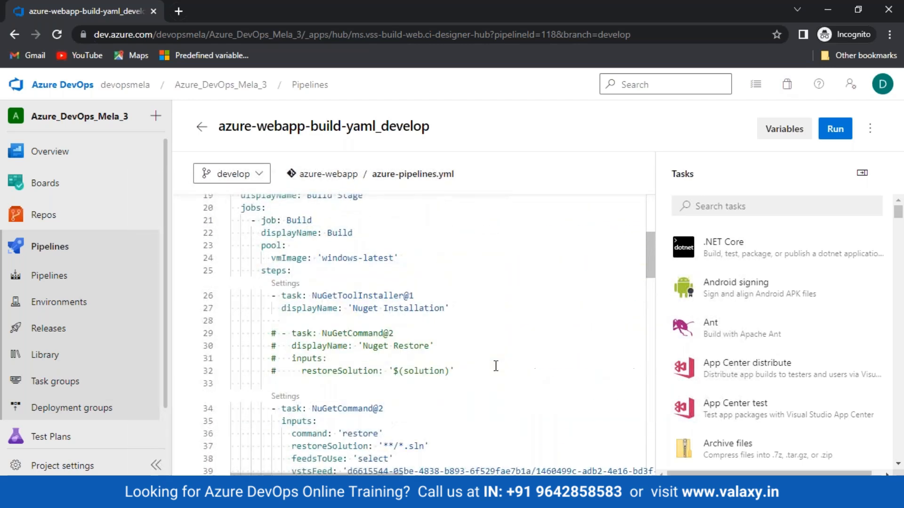
scroll(495, 367, down, 1)
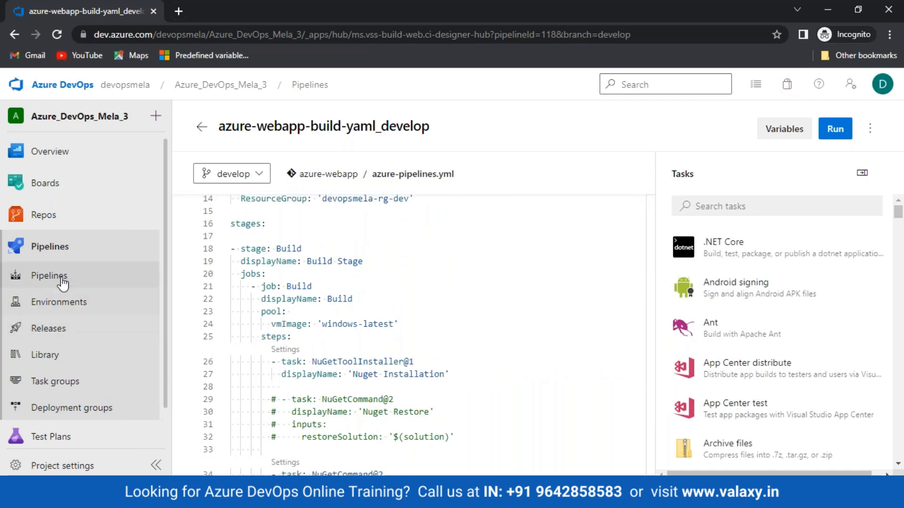
- Find NuGet 6.3.1 in run 20221018.2's Nuget Installation log, then switch to DevSecOps_App-build
click(105, 273)
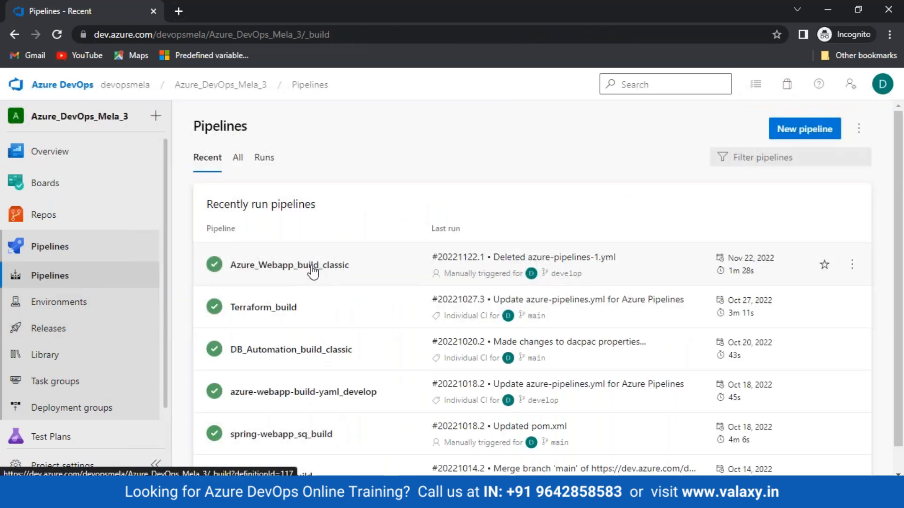
click(311, 401)
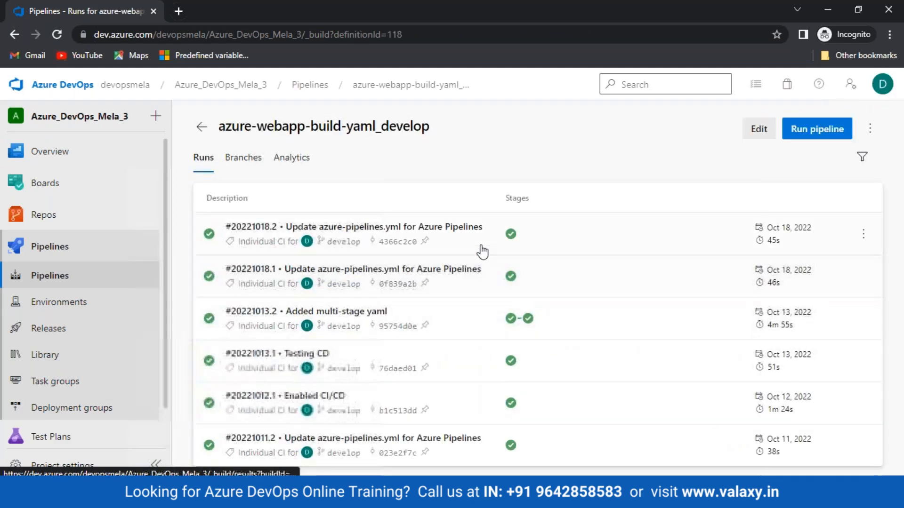
click(514, 233)
click(234, 453)
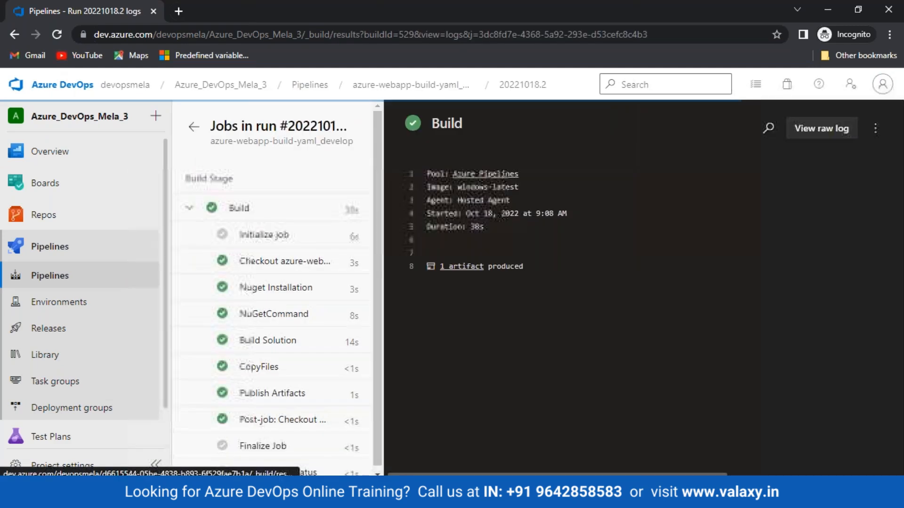
click(304, 287)
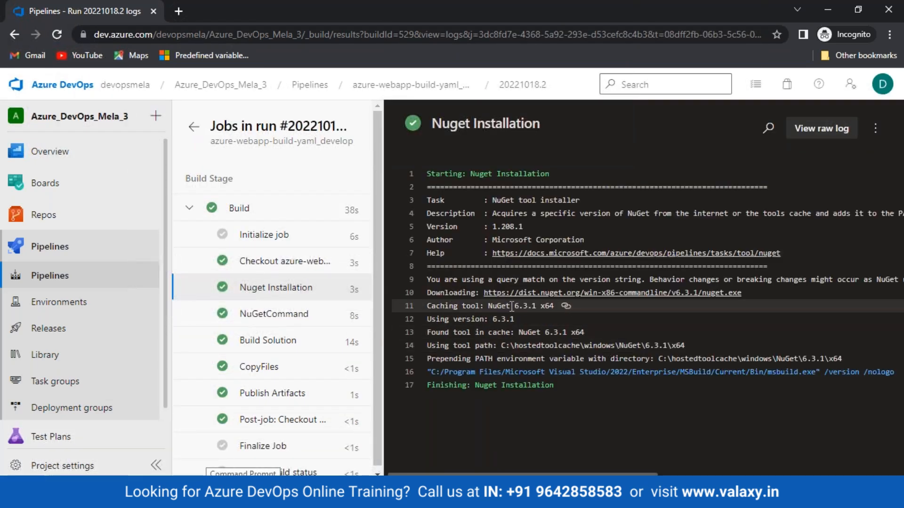
drag(513, 304, 525, 303)
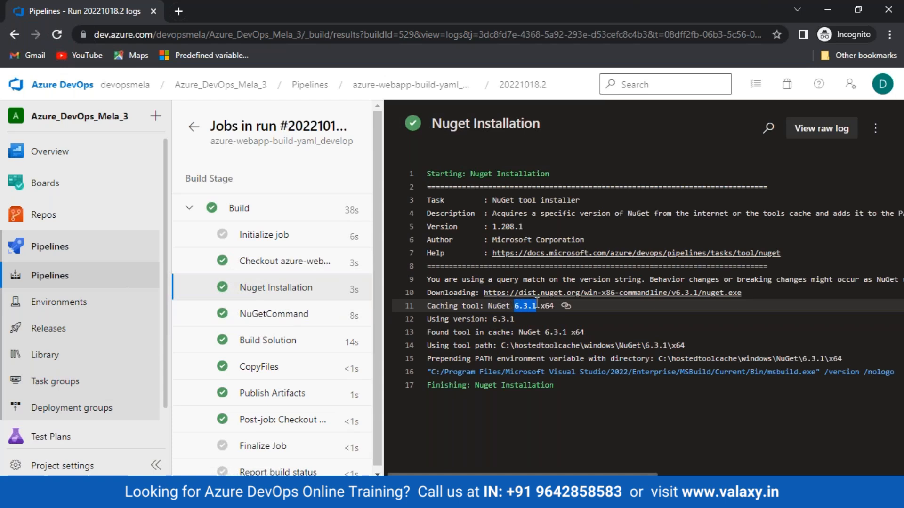
click(141, 498)
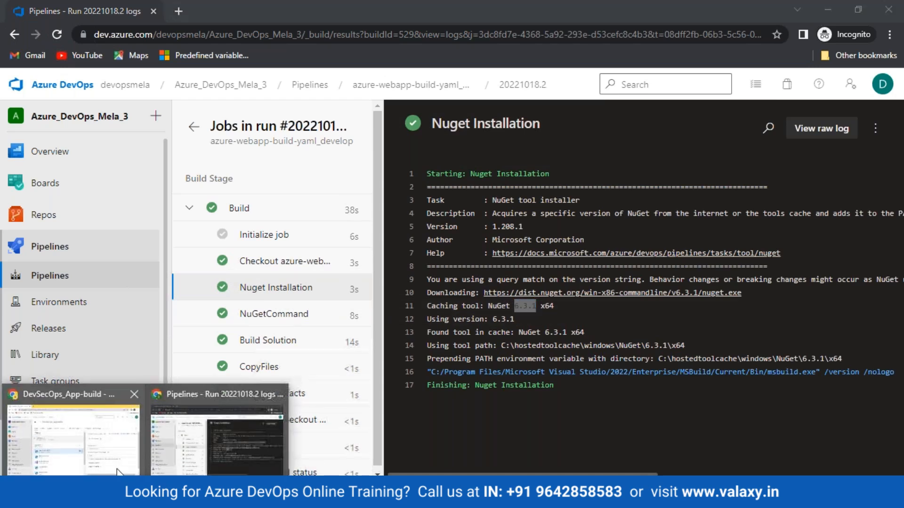
click(118, 472)
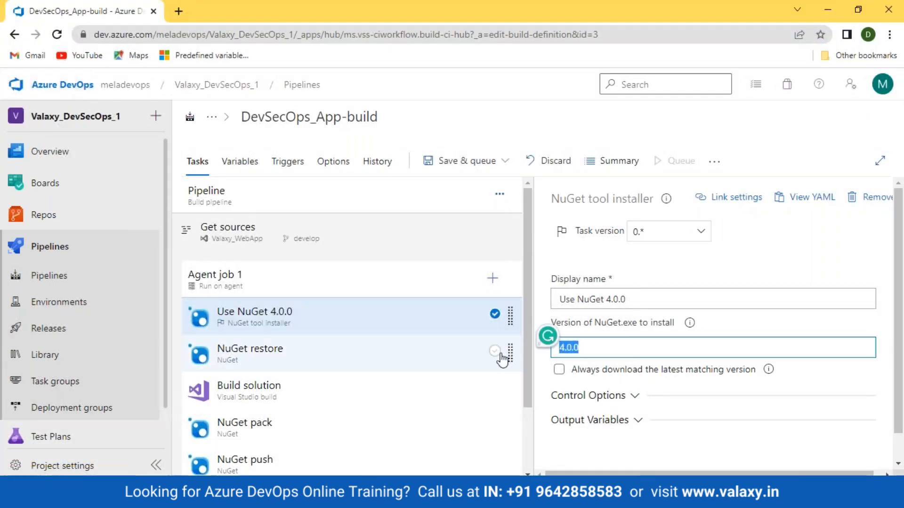
- Set the NuGet tool installer's version to 6.3.1, rechecking the earlier run's log
click(608, 350)
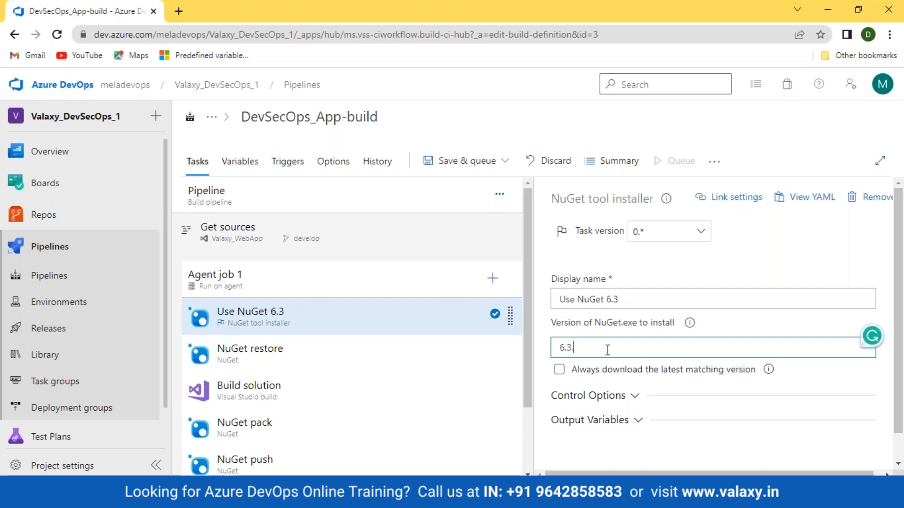
text(0)
click(146, 498)
click(187, 462)
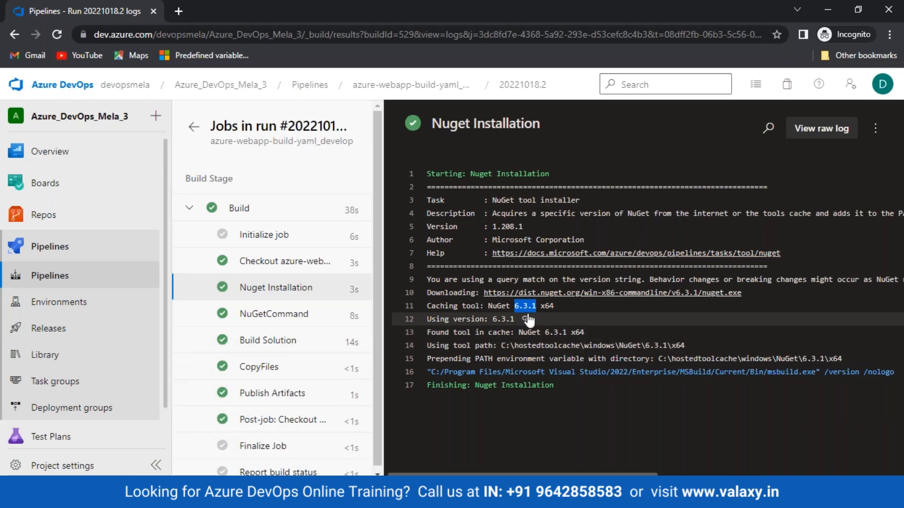
click(497, 320)
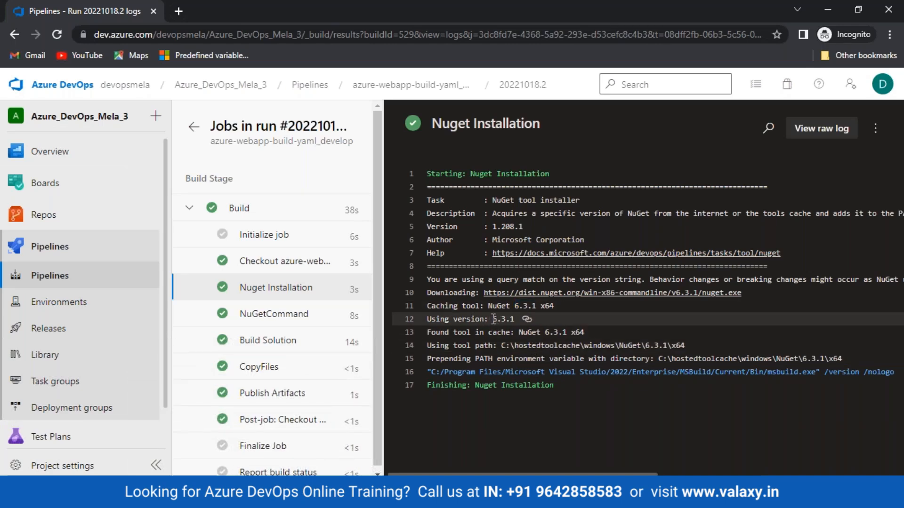
- Back in the DevSecOps_App-build editor, choose Save & queue to bring up the Run pipeline form
click(146, 498)
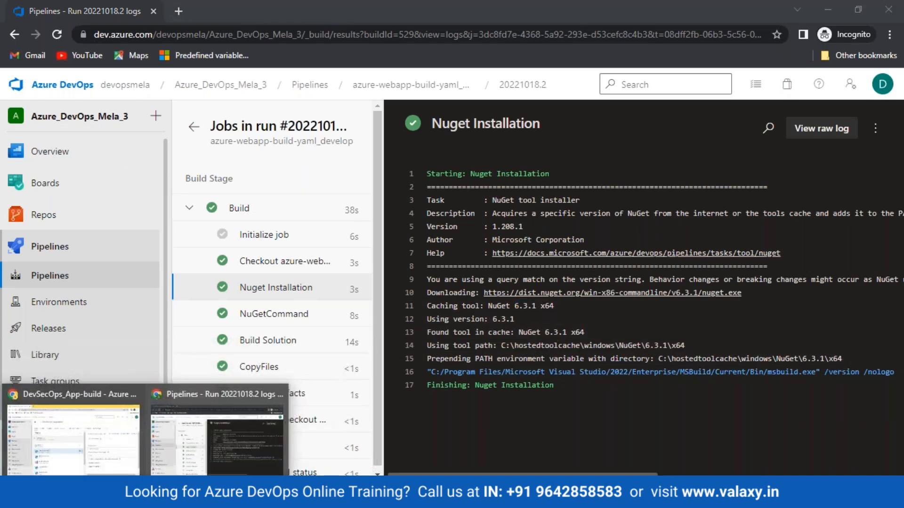
click(118, 469)
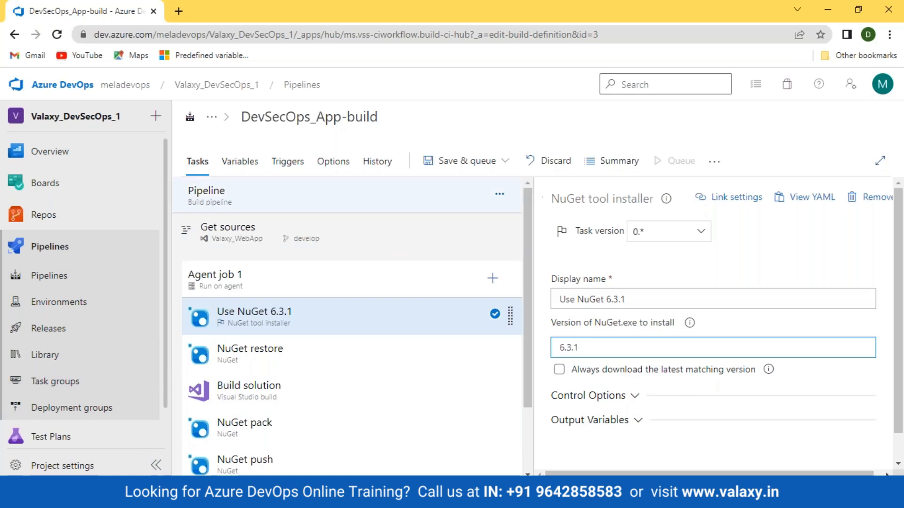
click(468, 161)
click(466, 186)
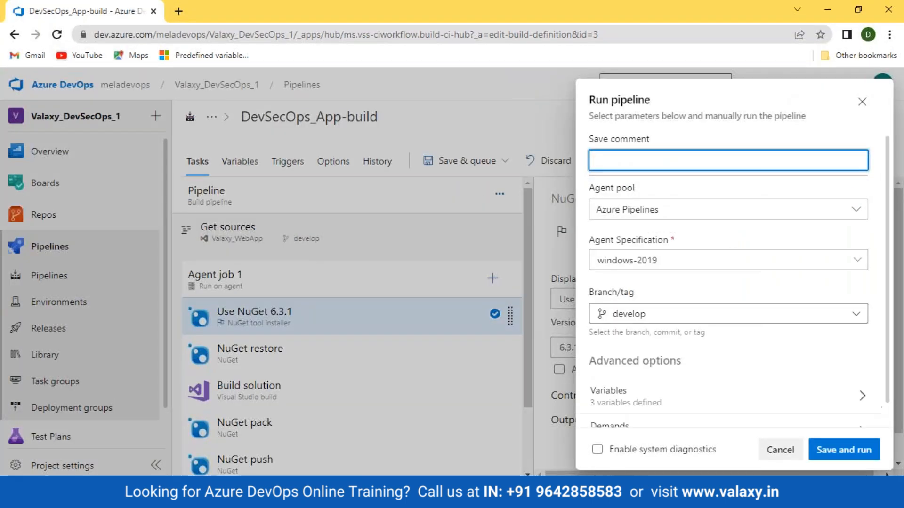
- Save and run the pipeline, open Agent job 1's live log, and refresh its progress
click(842, 450)
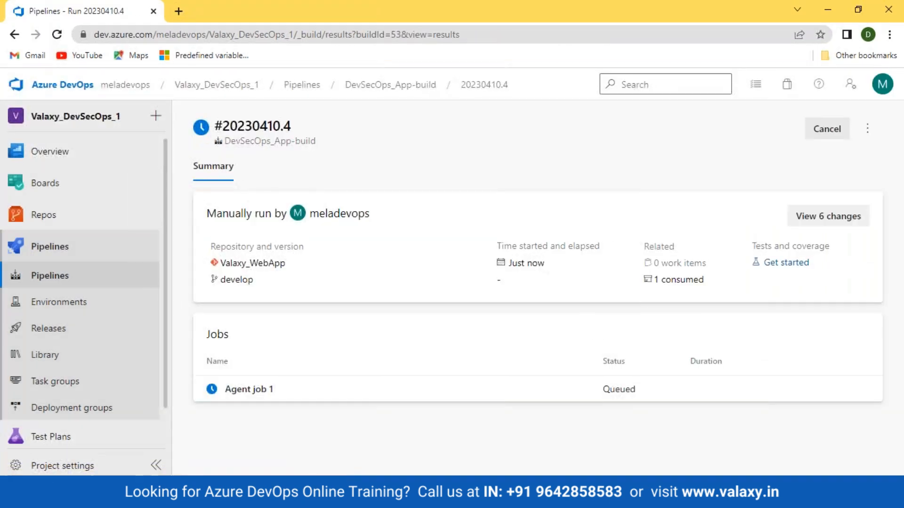
click(259, 391)
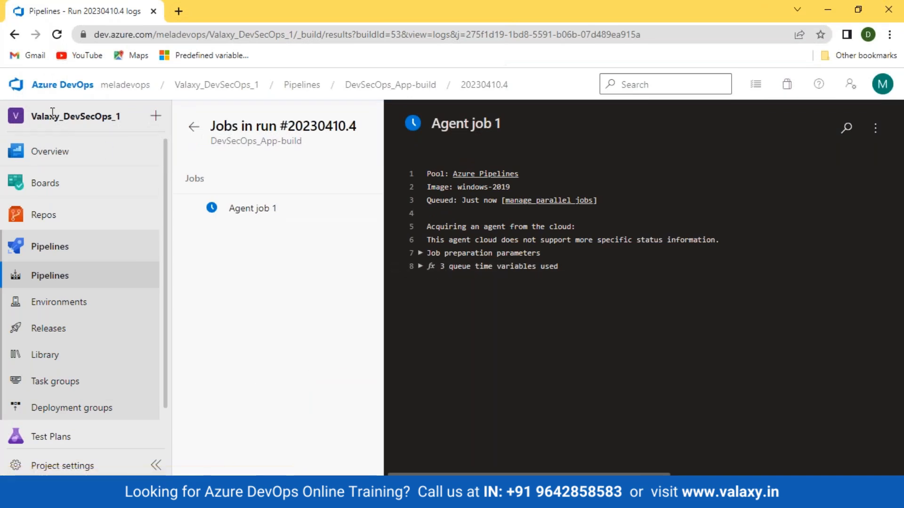
click(58, 37)
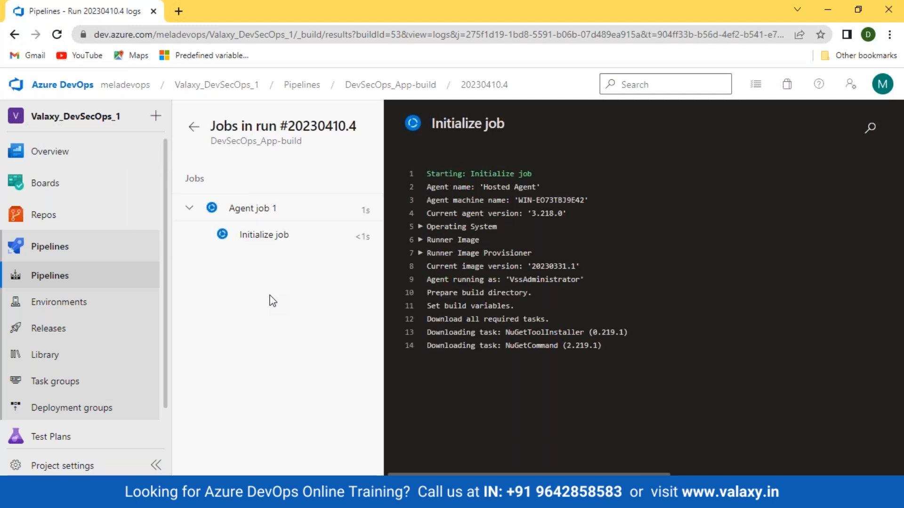
click(57, 34)
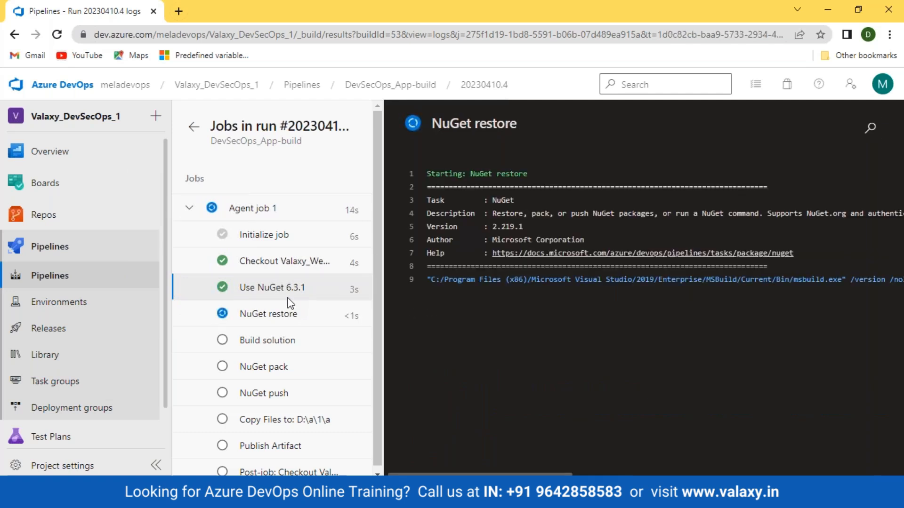
- Check the Use NuGet 6.3.1, NuGet restore, Build solution and NuGet pack step logs
click(287, 288)
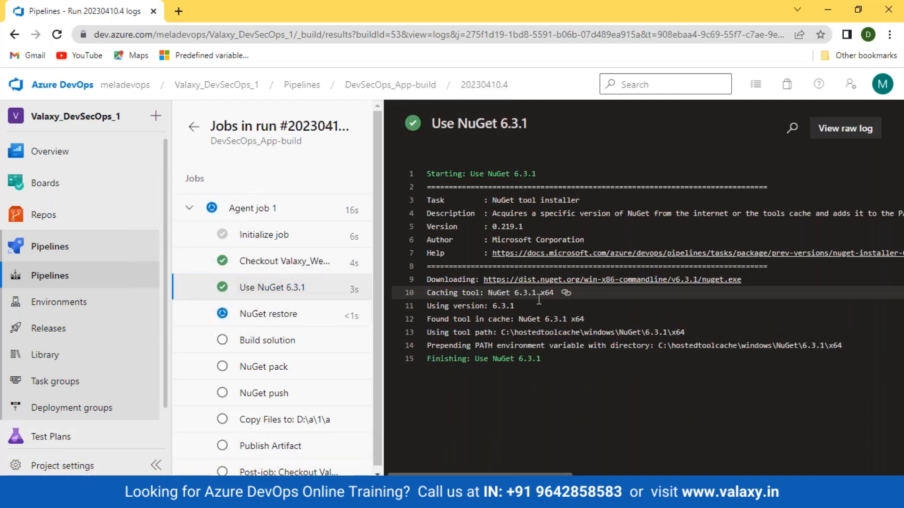
drag(515, 293, 549, 292)
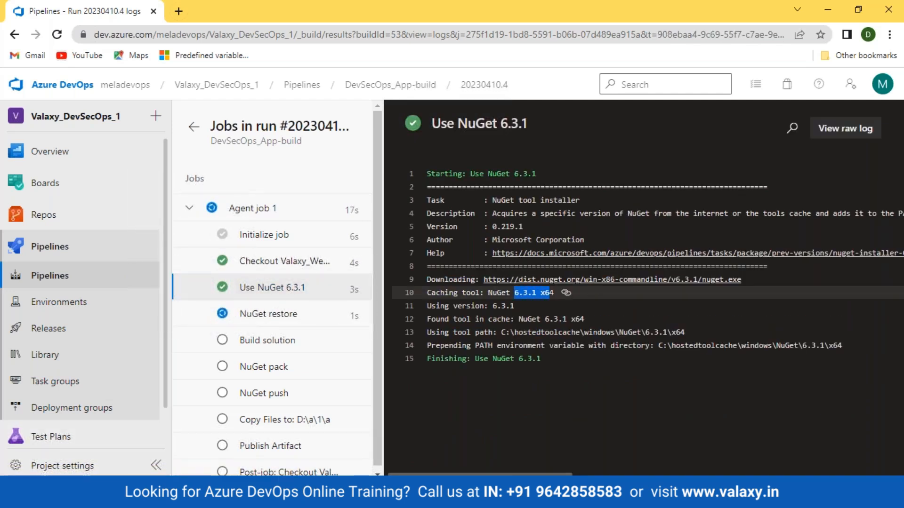
click(282, 324)
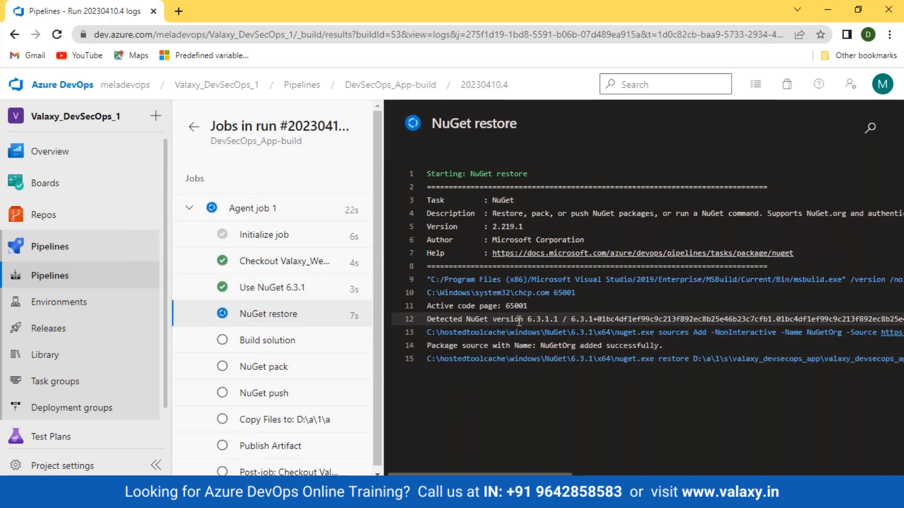
drag(518, 319, 594, 319)
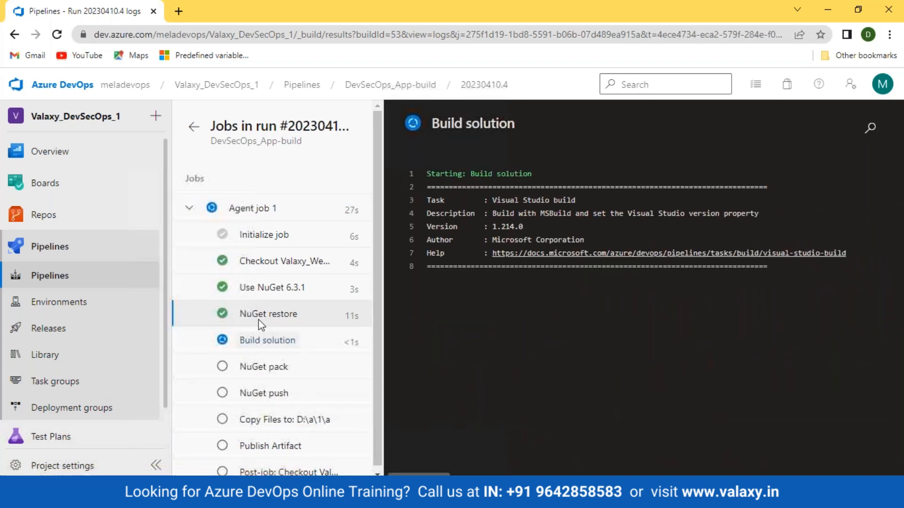
click(257, 341)
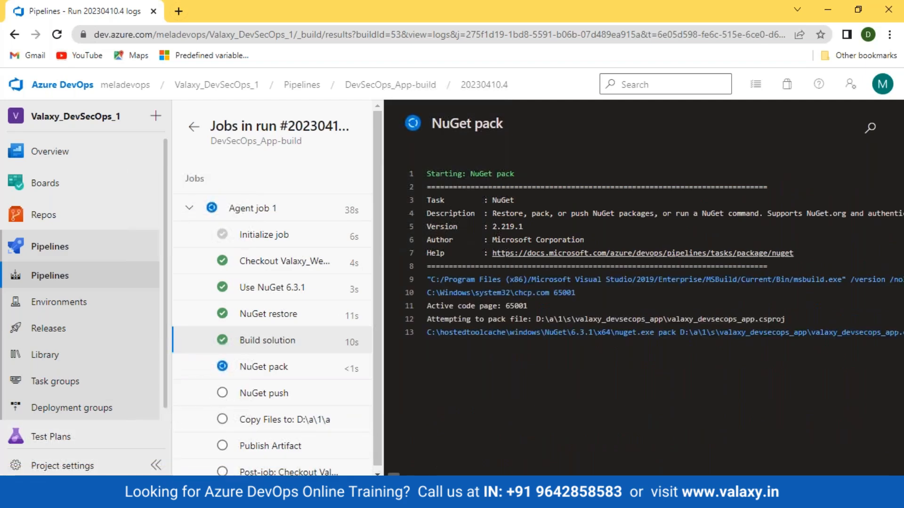
click(264, 370)
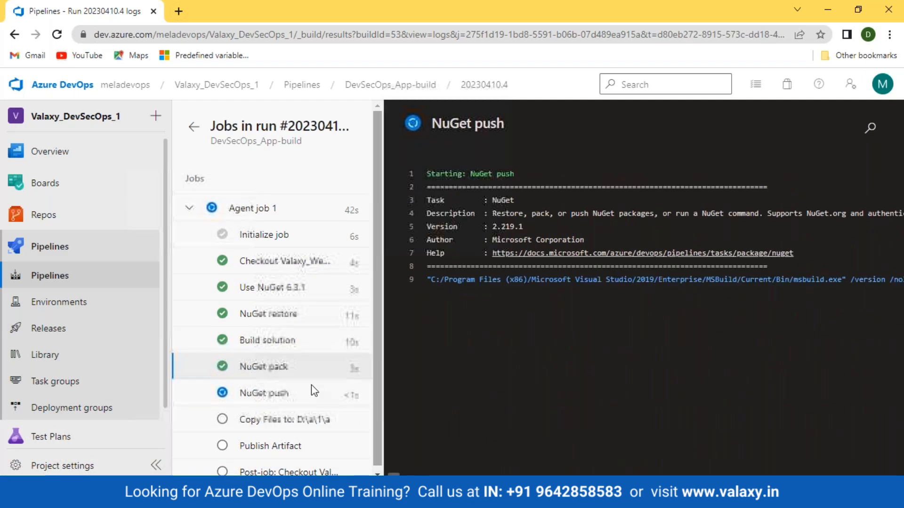
click(265, 371)
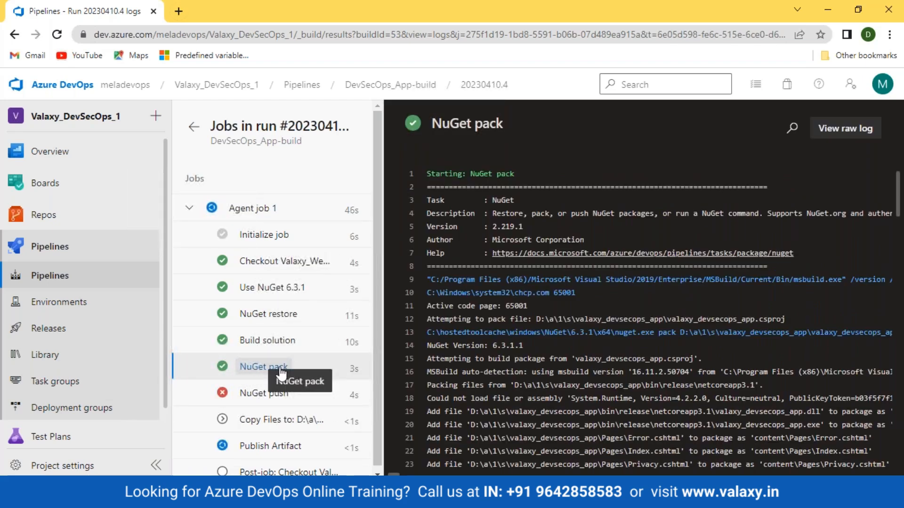
- Open the NuGet push raw log in a new tab and note the package path from NuGet pack
click(259, 395)
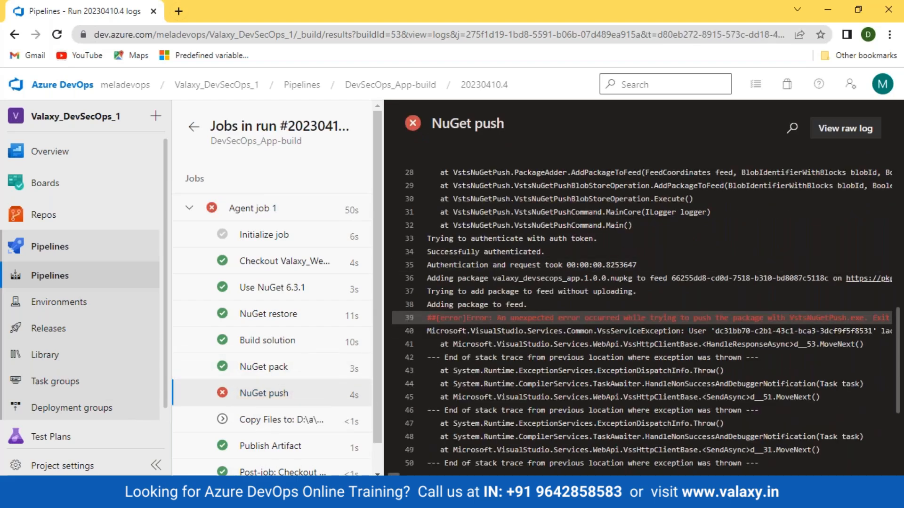
click(857, 128)
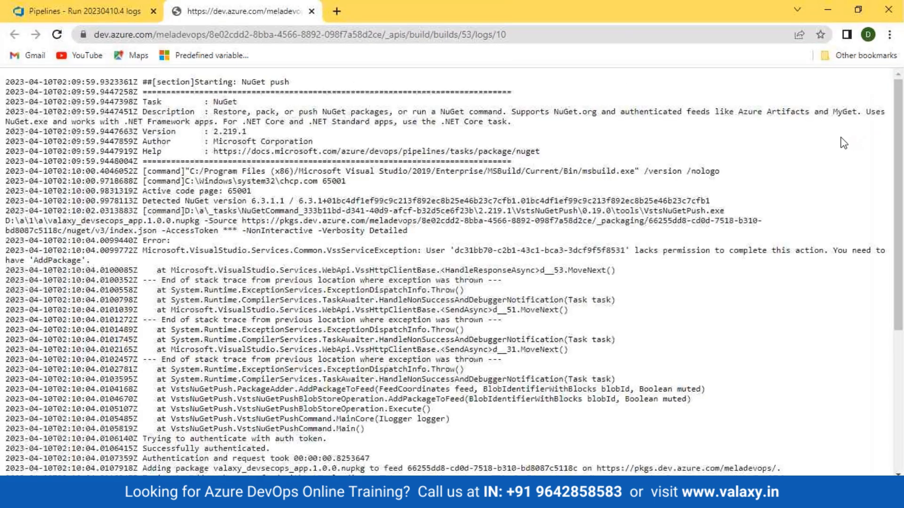
key(ctrl+shift+Tab)
click(296, 366)
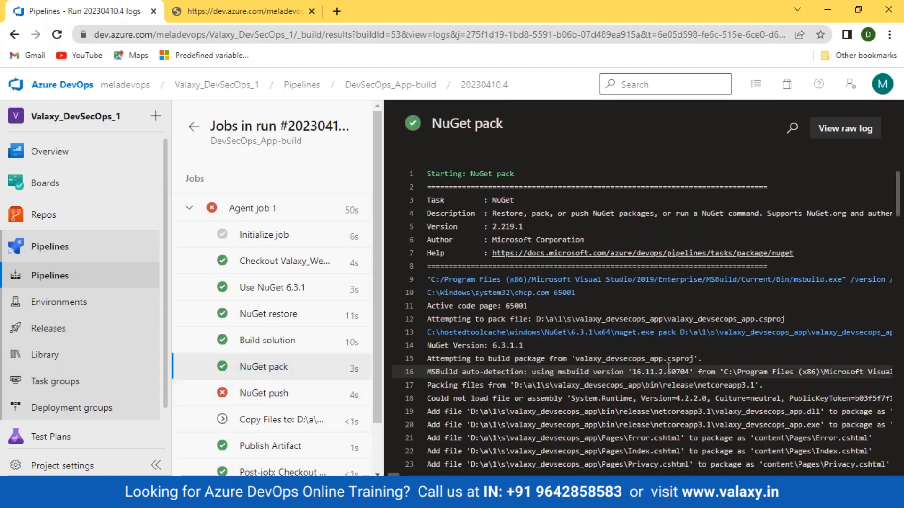
scroll(669, 367, down, 20)
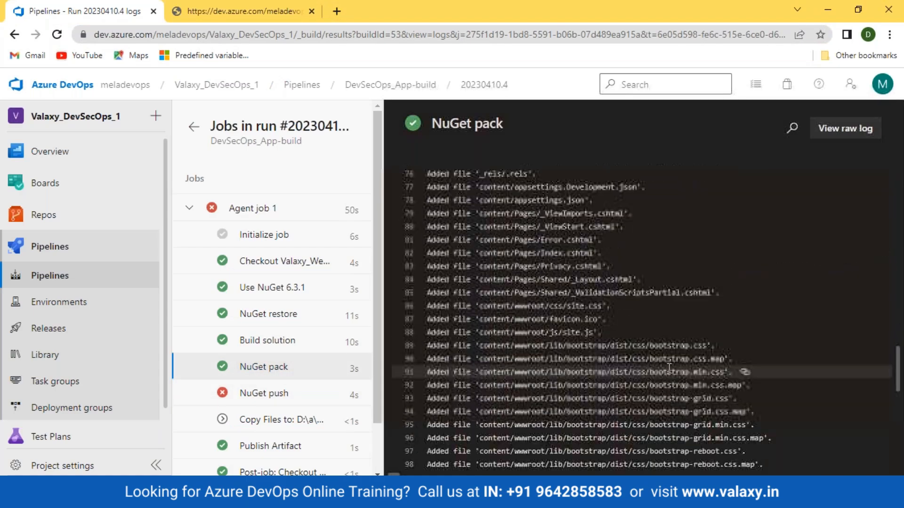
scroll(668, 368, down, 10)
drag(898, 414, 899, 469)
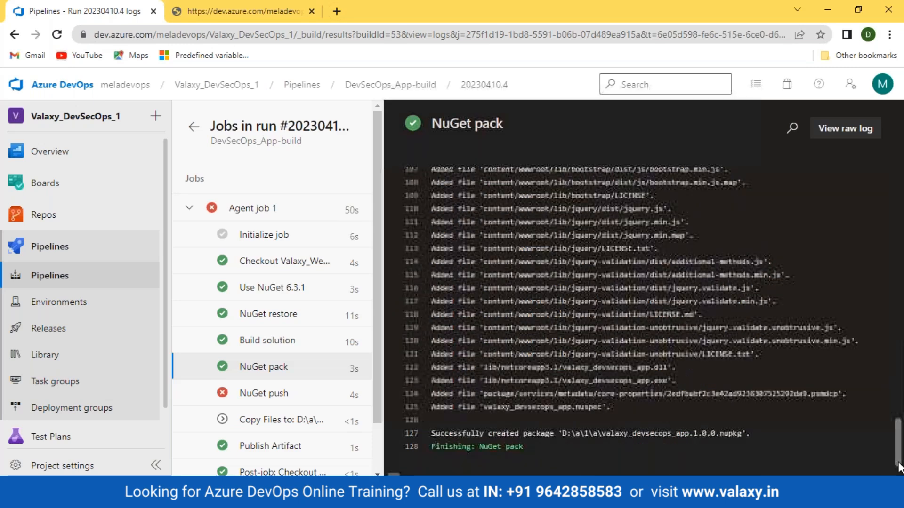
drag(485, 433, 749, 434)
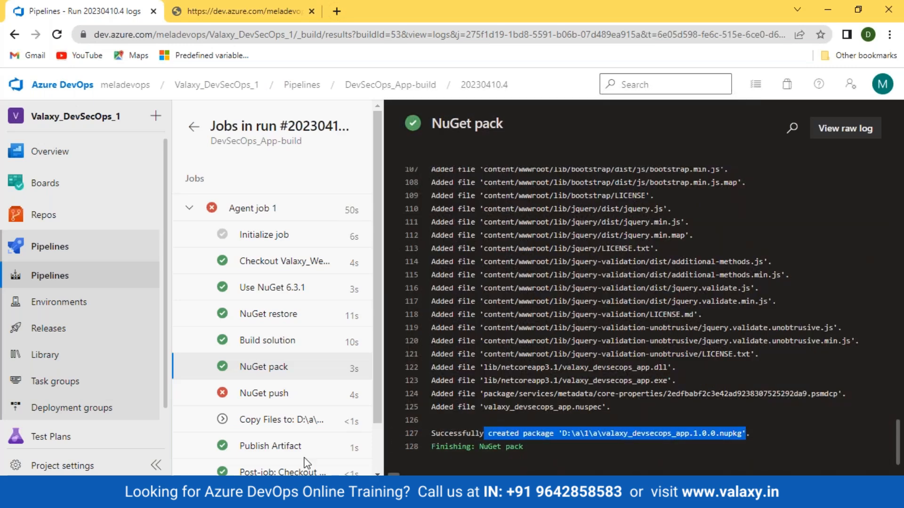
- In the raw NuGet push log, highlight the publish failure and missing 'AddPackage' permission errors
click(261, 394)
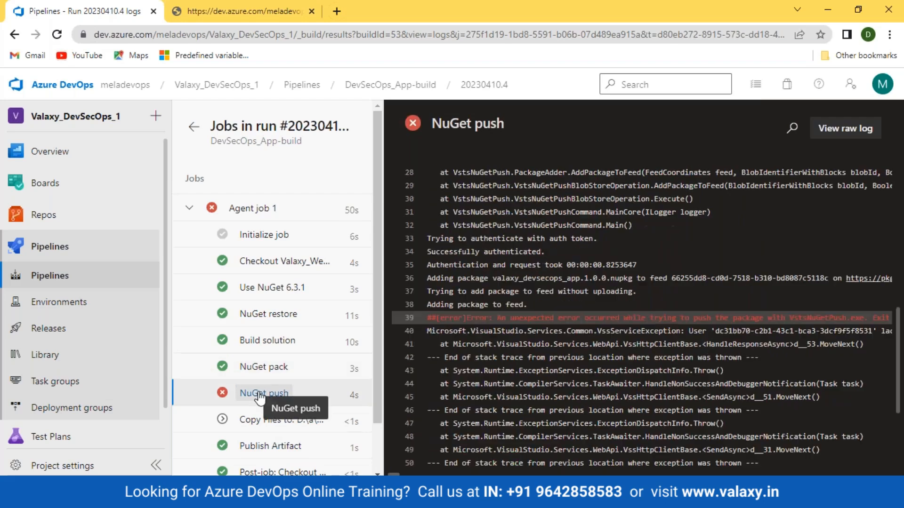
click(845, 128)
scroll(324, 395, down, 5)
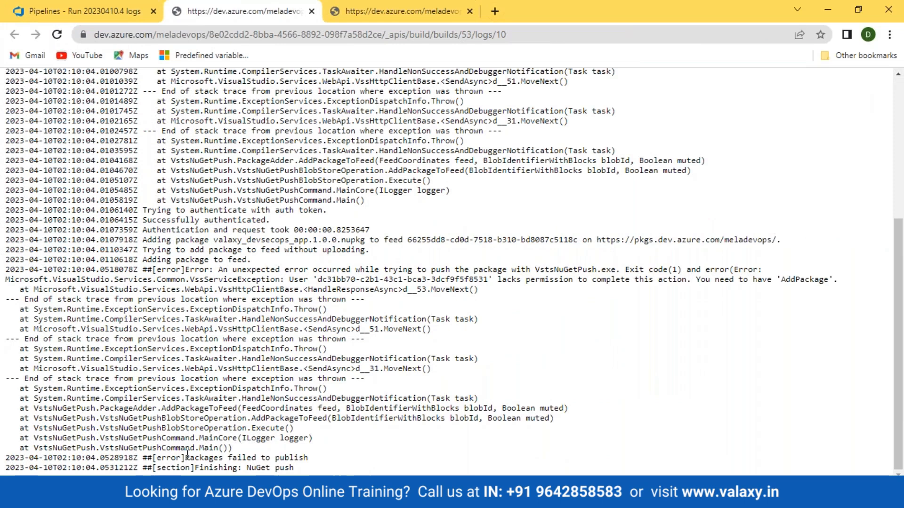
drag(186, 457, 322, 464)
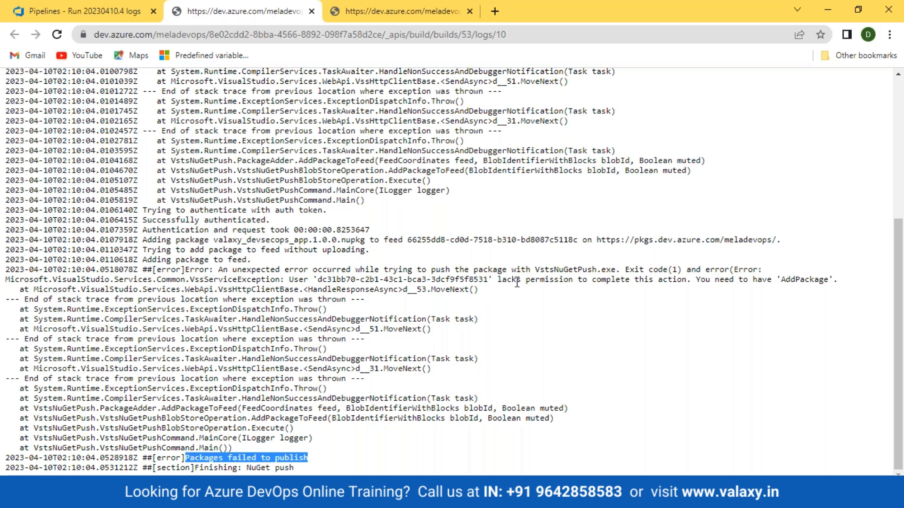
drag(491, 281, 827, 280)
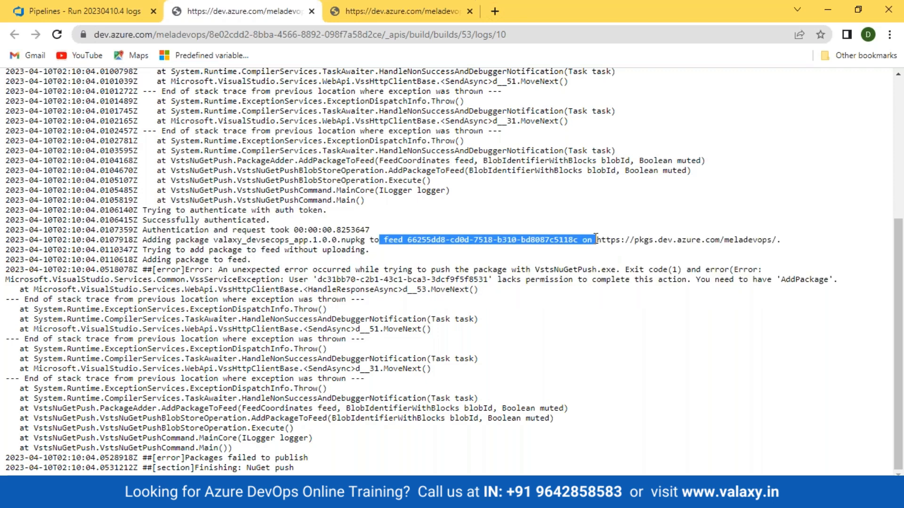
- Return to the pipeline run tab and go to the pipelines list
click(70, 13)
mouse_move(49, 426)
click(52, 280)
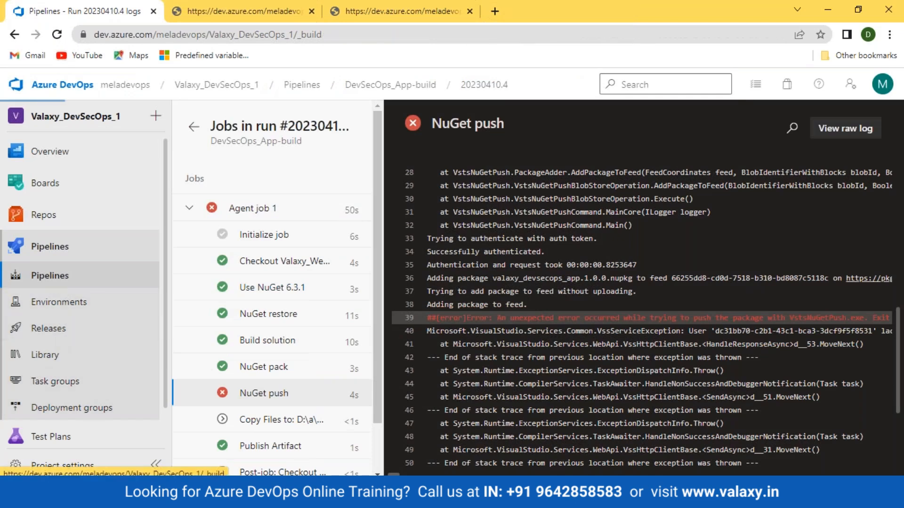
- Open DevSecOps_App-build for editing and show the NuGet push task's settings
click(296, 267)
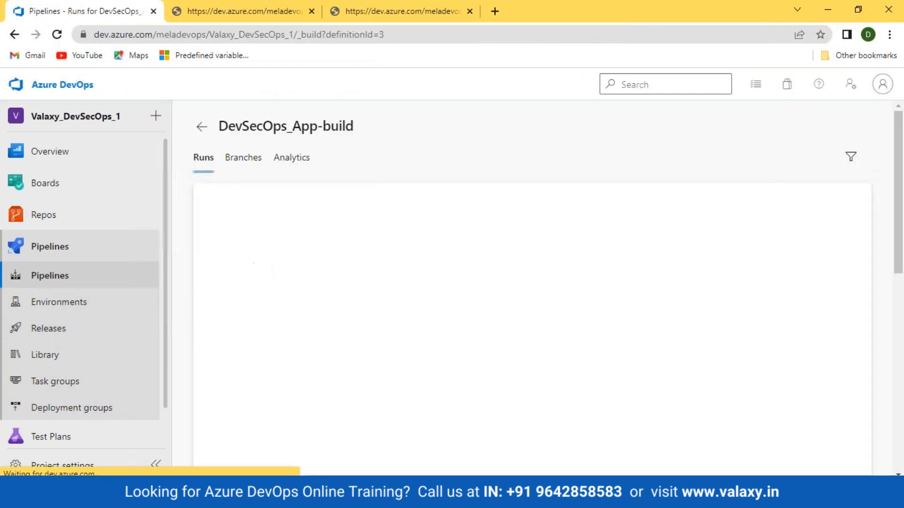
click(747, 130)
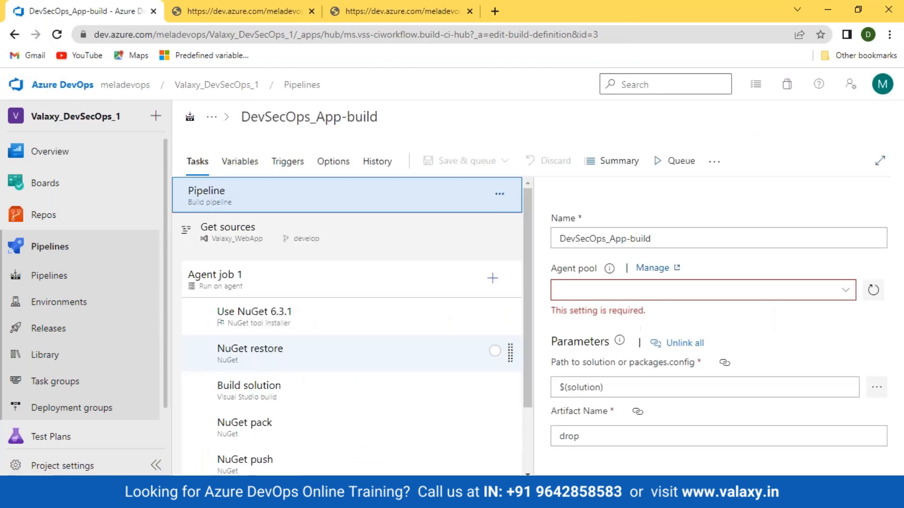
scroll(296, 417, down, 2)
click(282, 378)
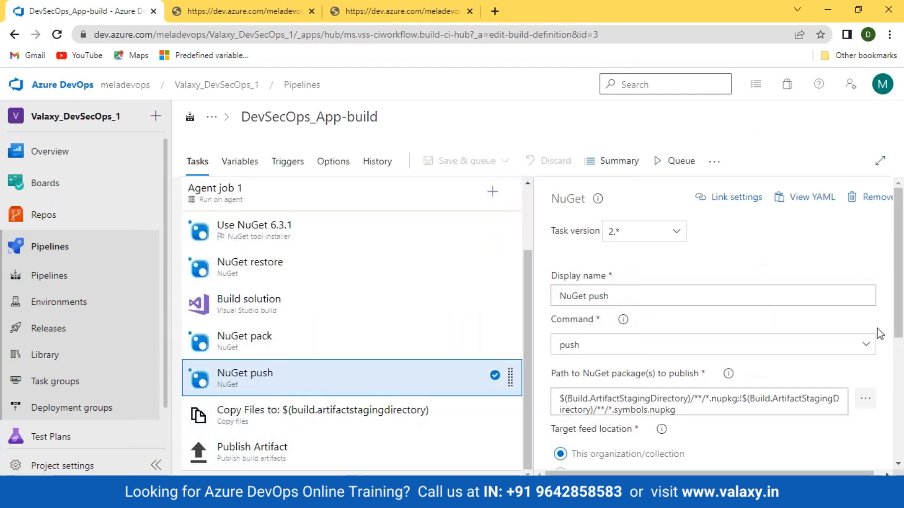
scroll(747, 354, down, 3)
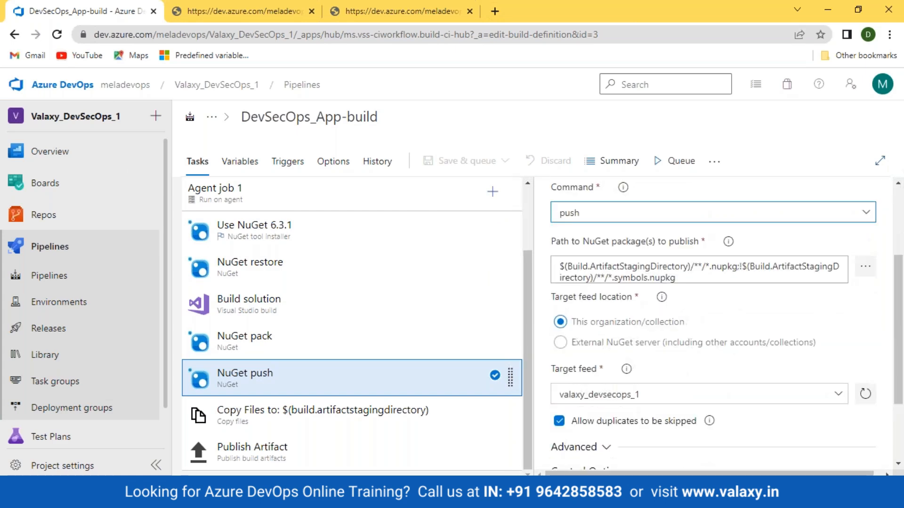
scroll(713, 325, down, 1)
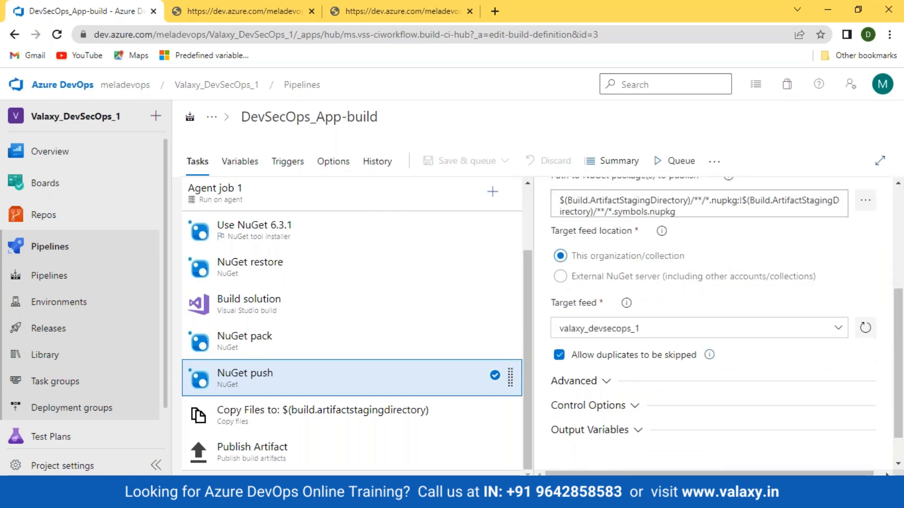
- Toggle the target feed location and keep valaxy_devsecops_1 as the push feed, then open Artifacts
click(560, 277)
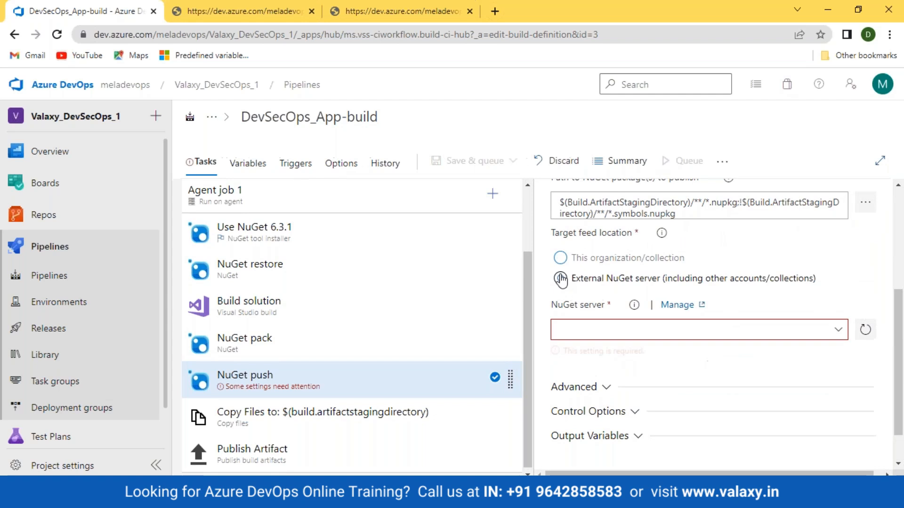
click(785, 329)
click(560, 257)
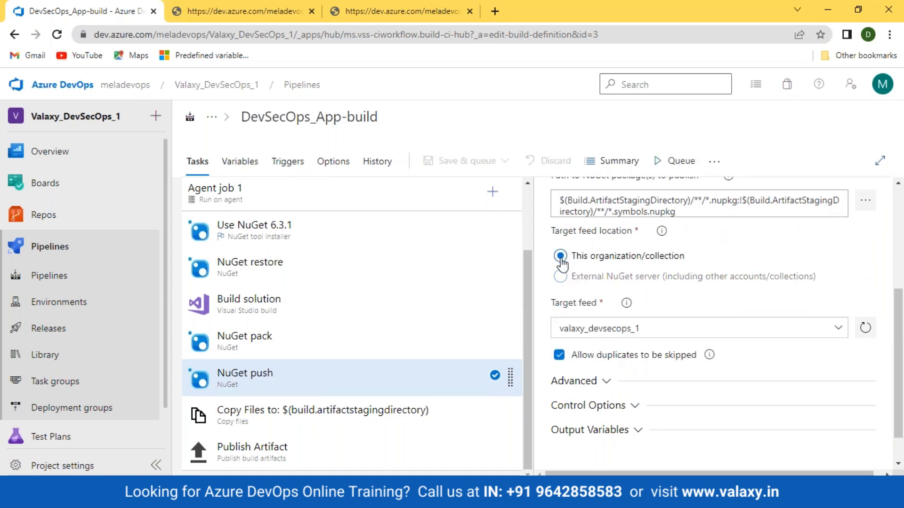
click(840, 331)
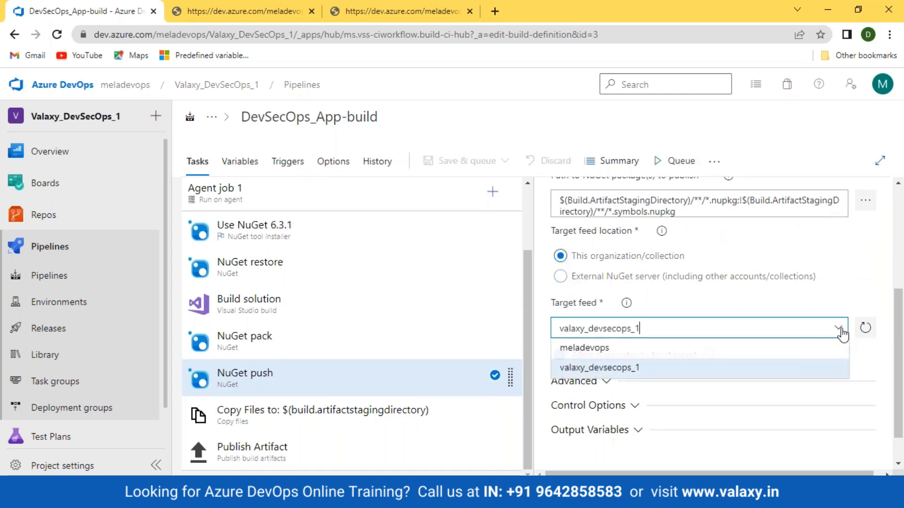
click(649, 368)
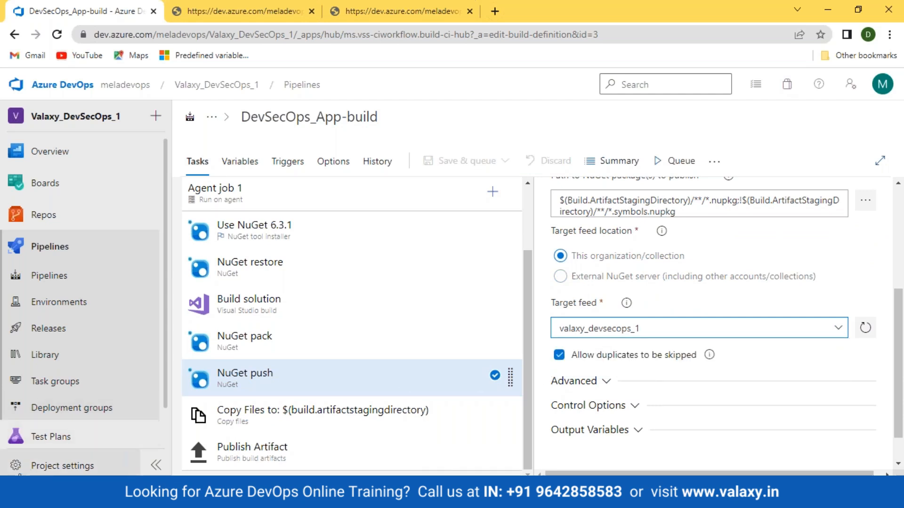
scroll(43, 430, down, 1)
scroll(41, 430, down, 1)
click(41, 429)
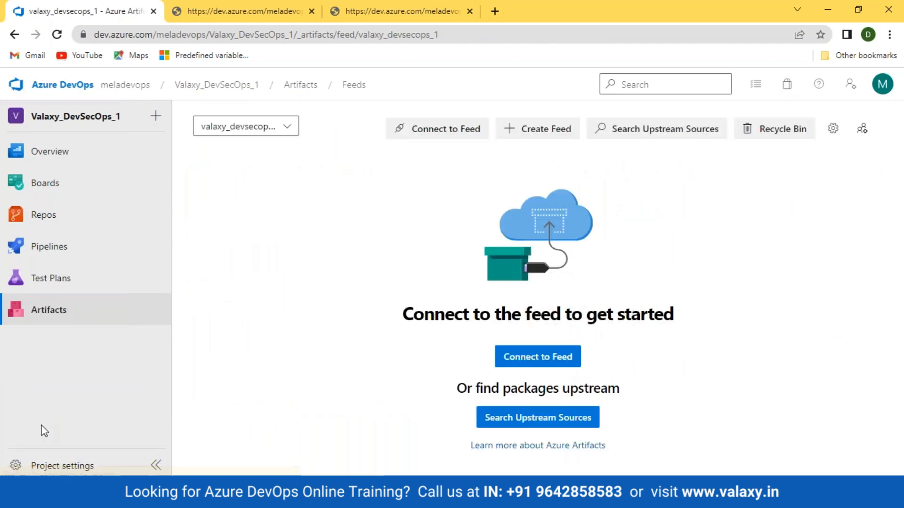
- Open Feed Settings for valaxy_devsecops_1 and select its Permissions tab
click(833, 129)
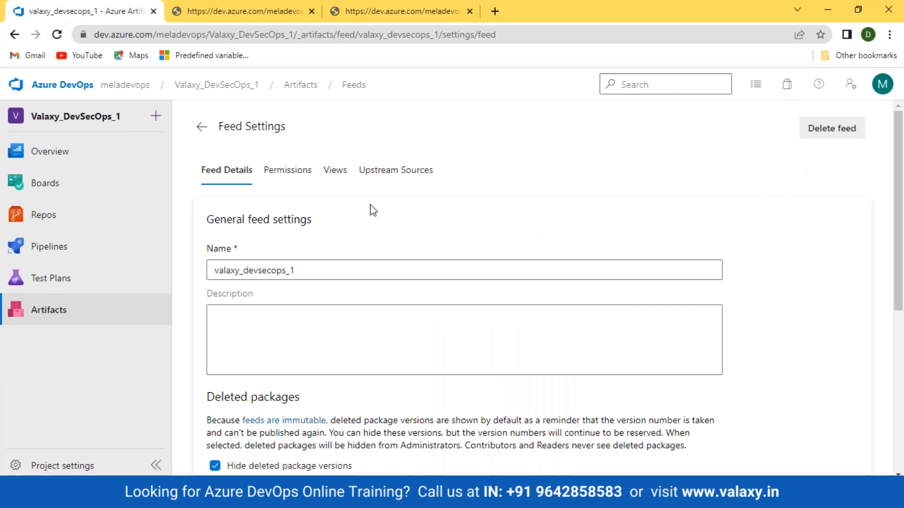
click(288, 170)
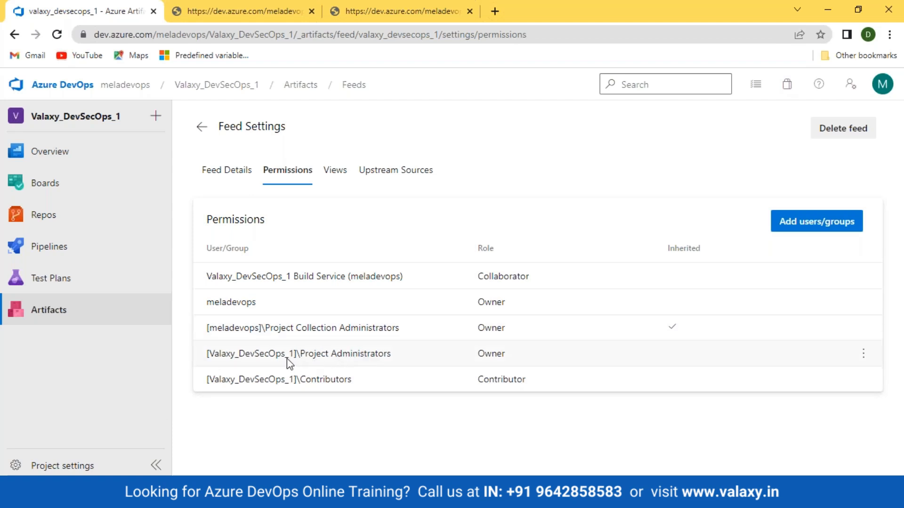
- Close the Project Administrators actions menu without changes and go to the Pipelines list
click(864, 355)
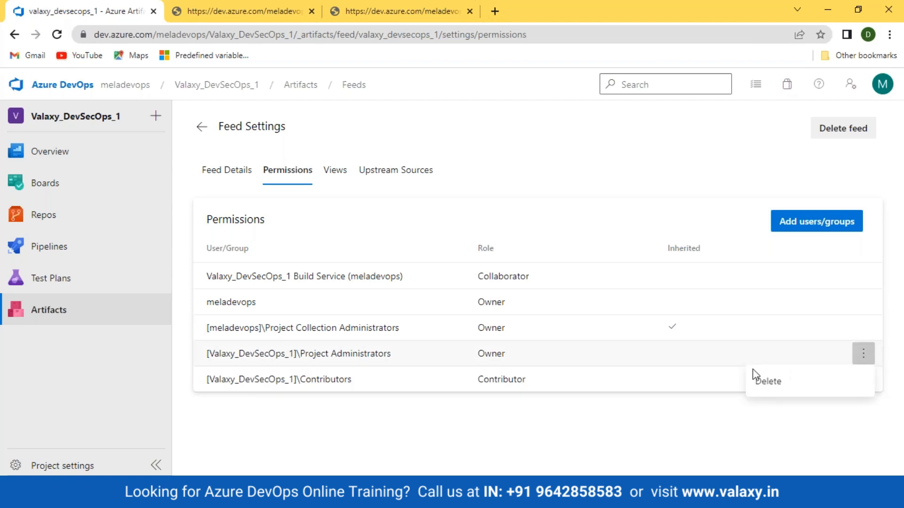
click(608, 367)
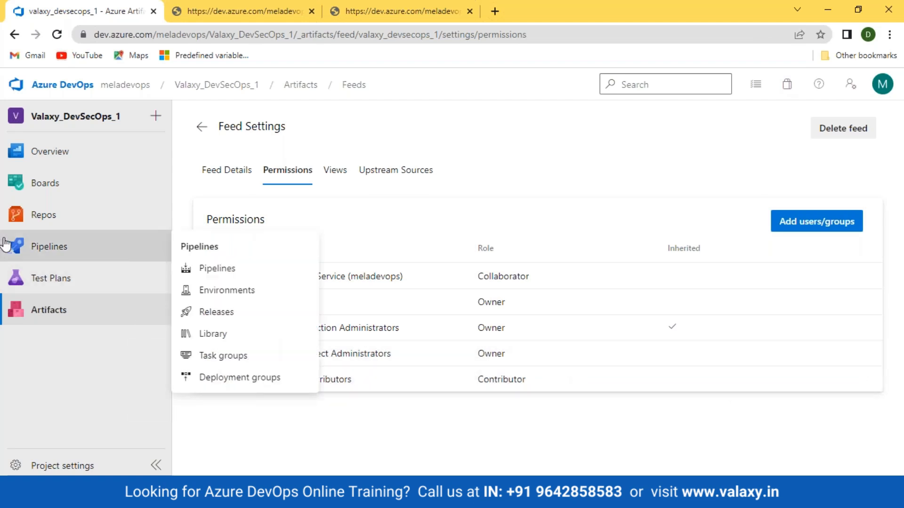
mouse_move(139, 272)
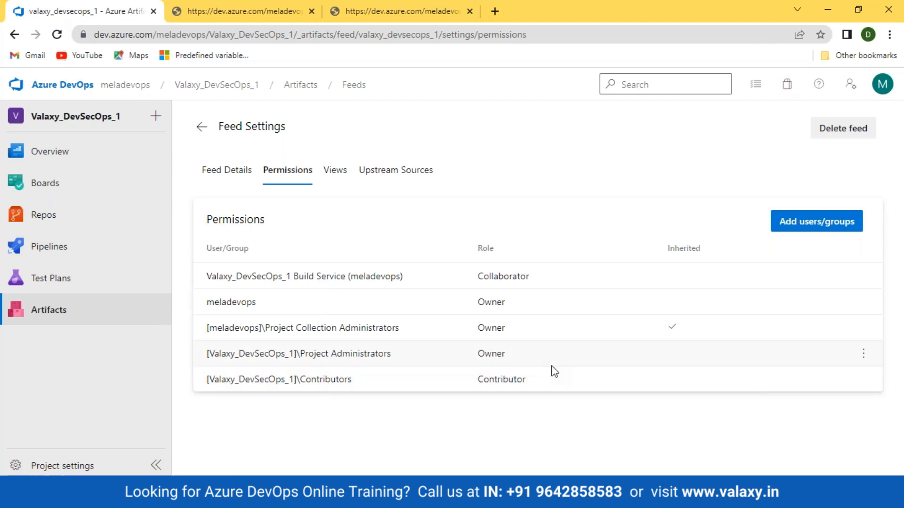
click(36, 254)
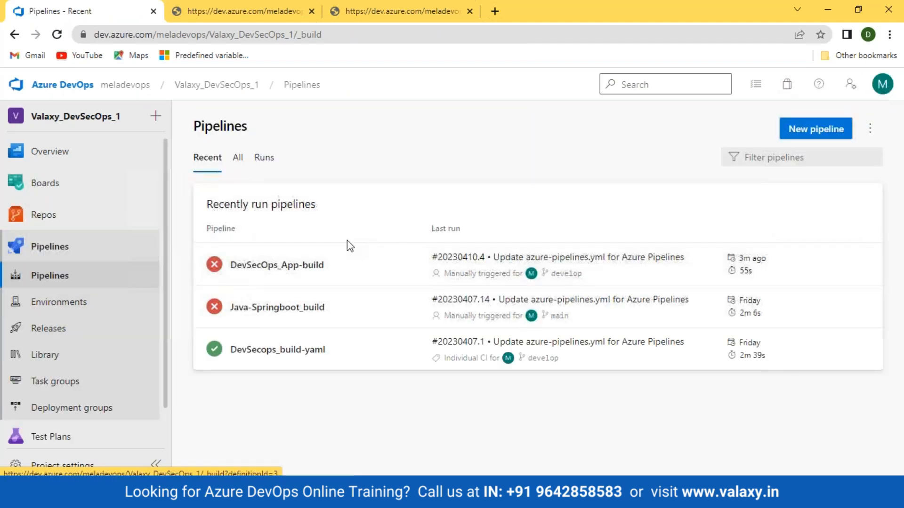
- Highlight the failing identity and missing AddPackage permission in the NuGet push error log
click(278, 267)
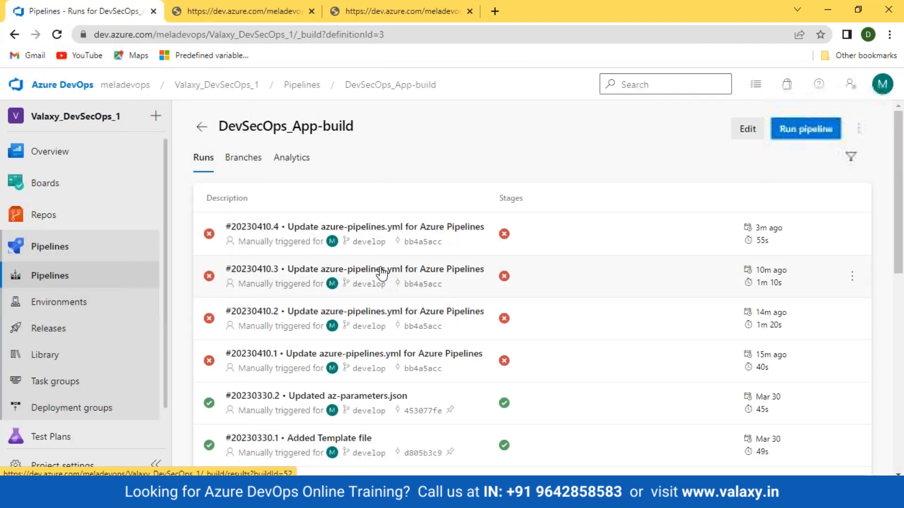
click(237, 11)
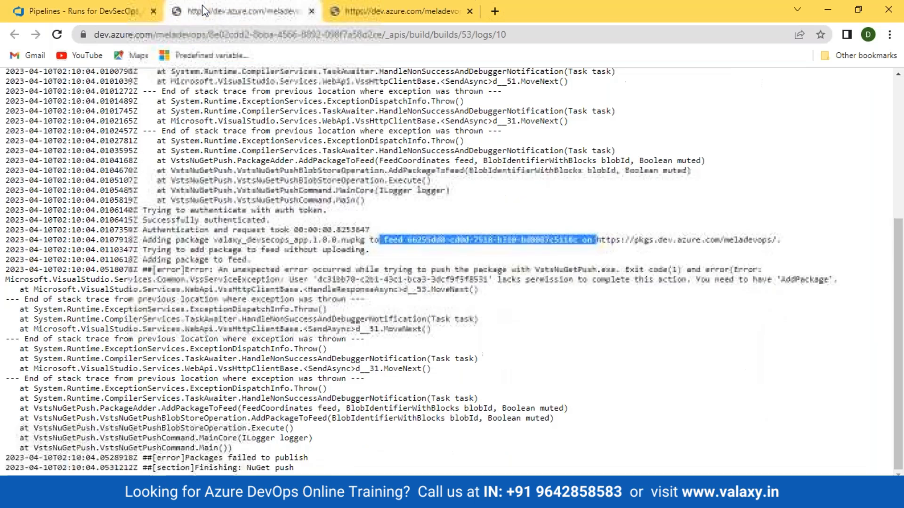
click(636, 244)
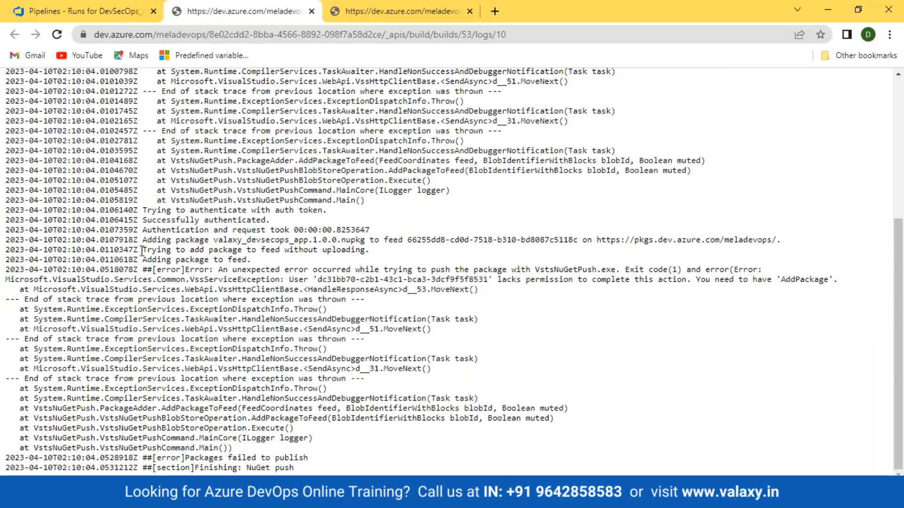
drag(142, 251, 369, 250)
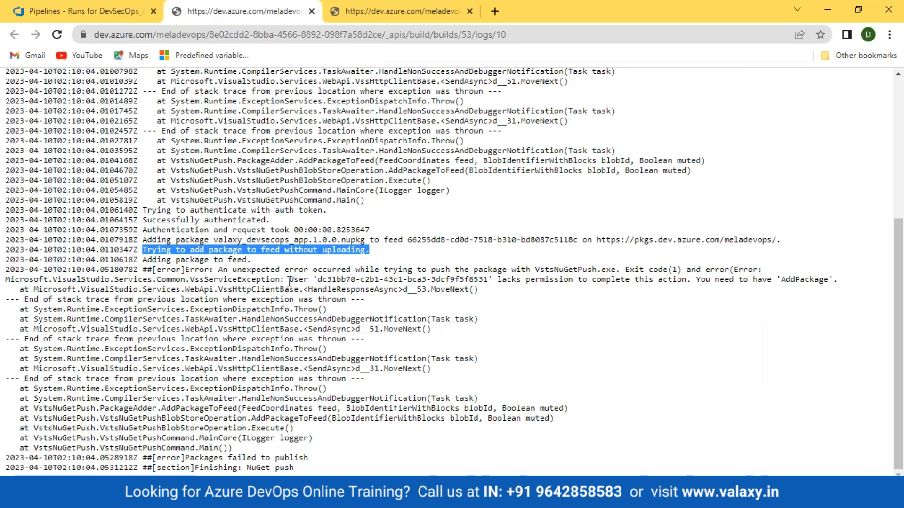
drag(326, 279, 406, 278)
drag(498, 279, 580, 280)
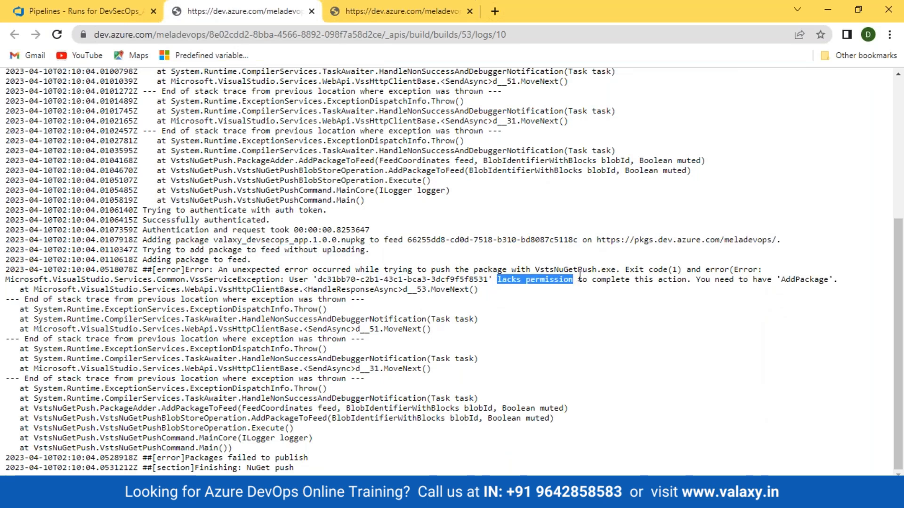
drag(699, 280, 830, 279)
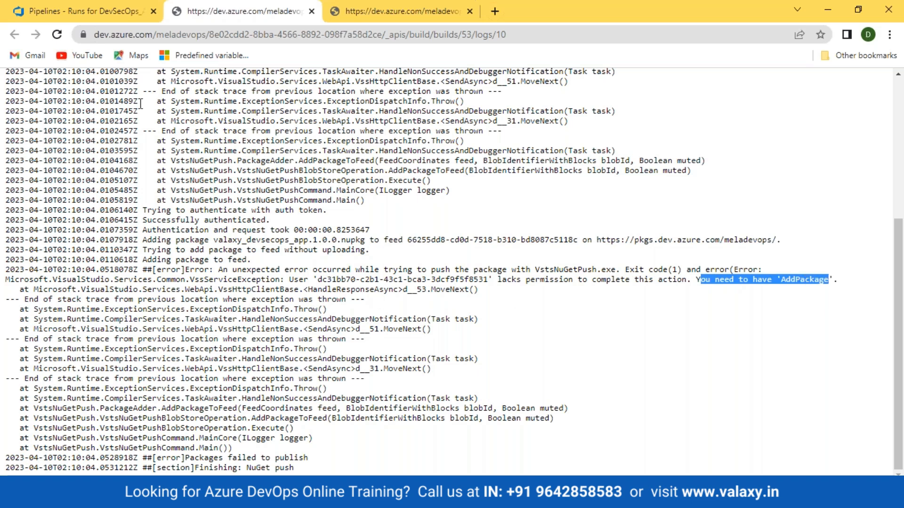
- Check the signed-in account, then open DevSecOps_App-build for editing
click(31, 10)
click(883, 86)
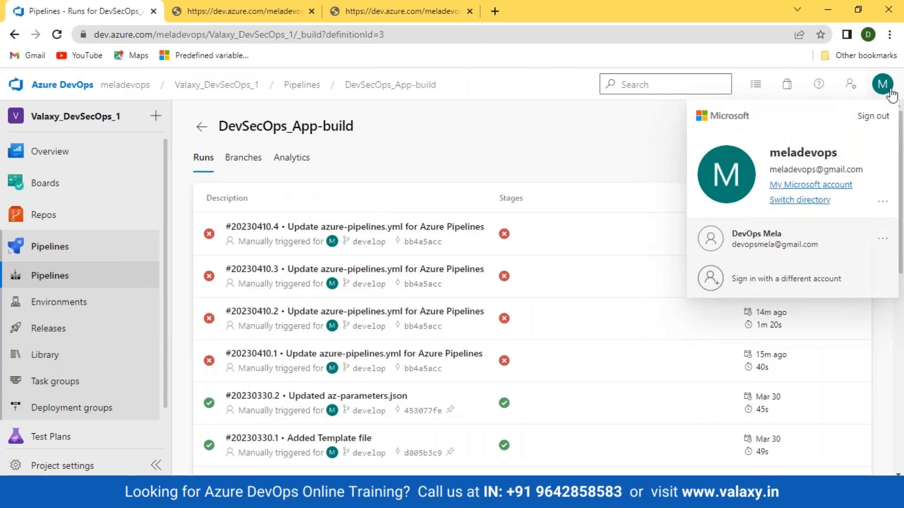
click(572, 158)
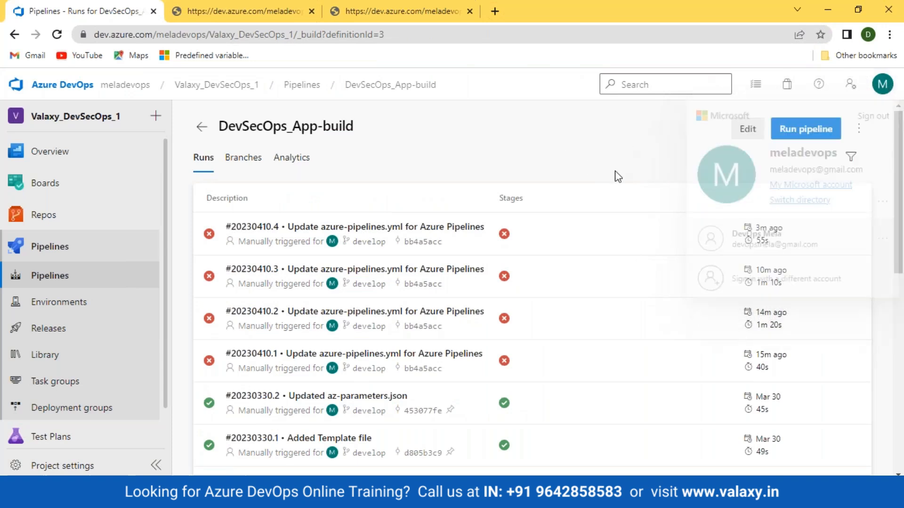
click(749, 128)
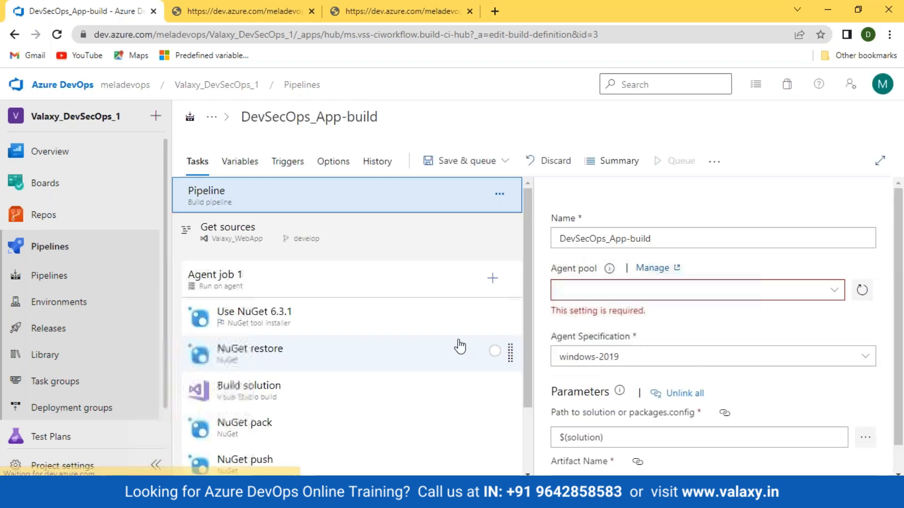
- Inspect the NuGet push task settings and compare them against the push error log
scroll(263, 371, down, 2)
click(272, 389)
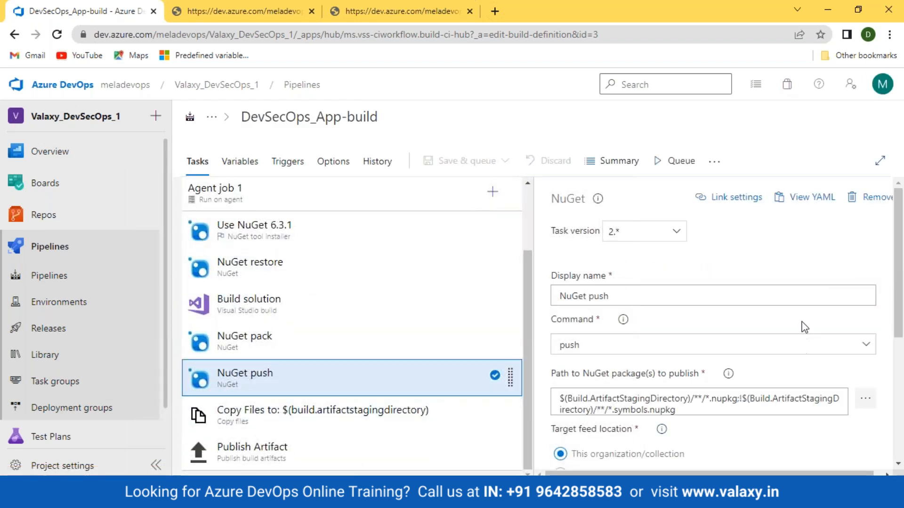
scroll(801, 323, down, 3)
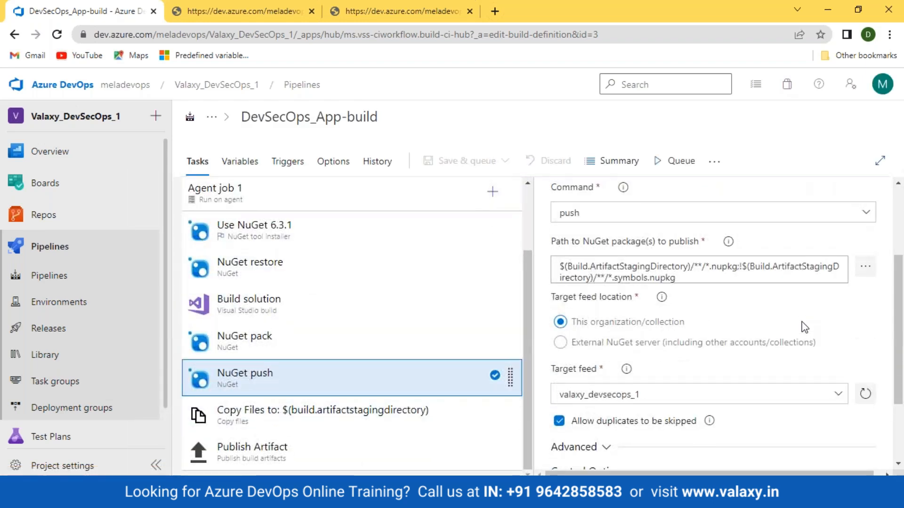
scroll(804, 327, down, 2)
scroll(723, 366, up, 3)
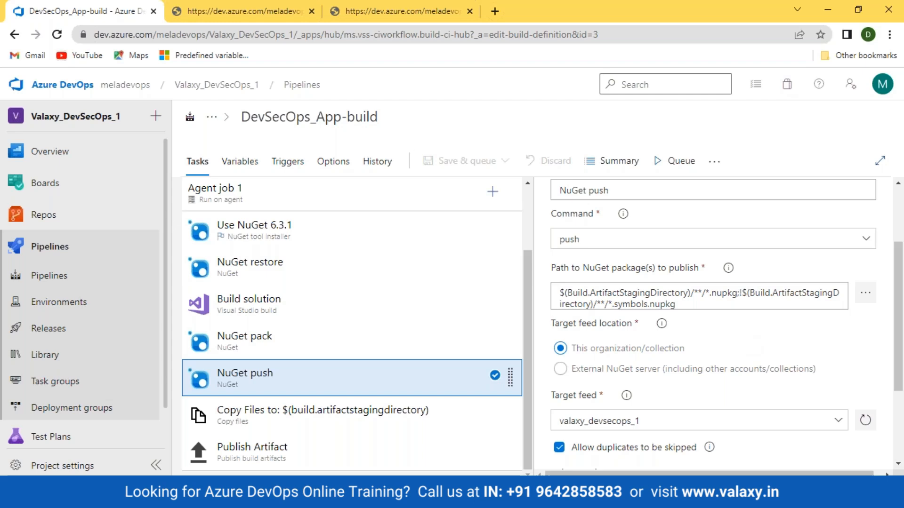
click(209, 14)
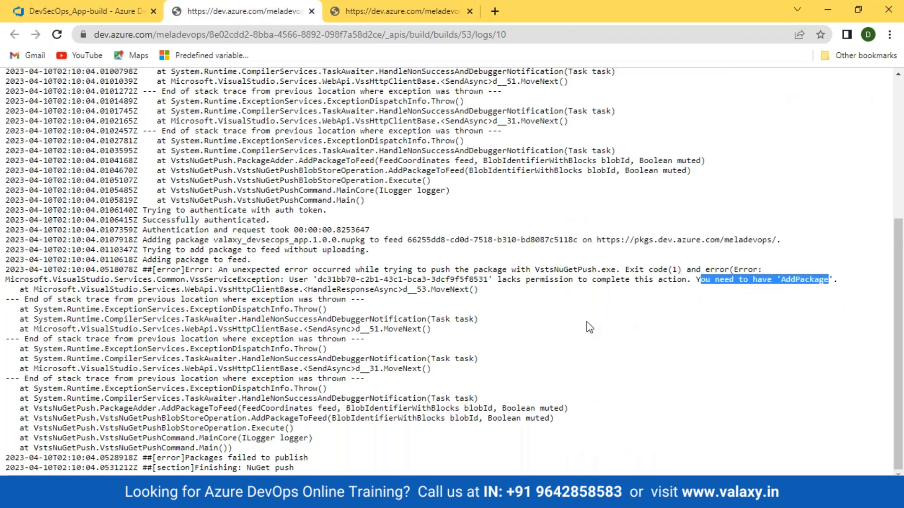
click(747, 324)
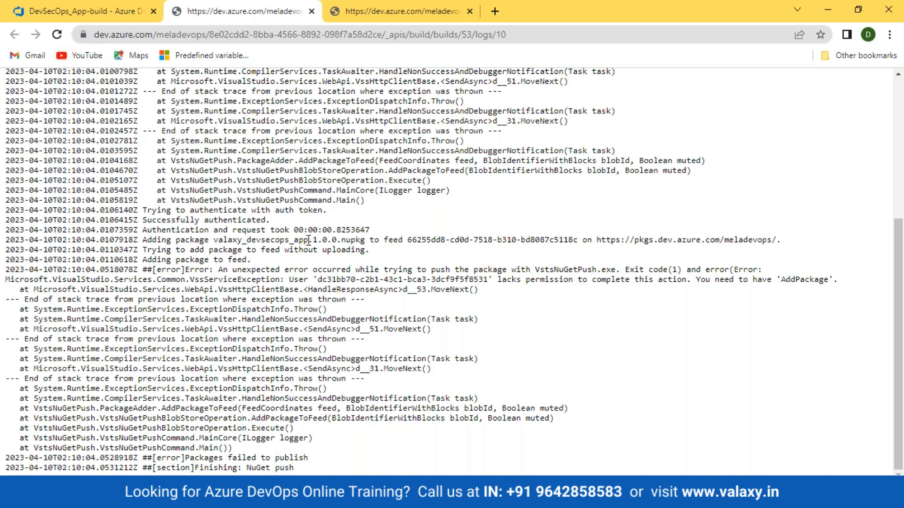
click(76, 11)
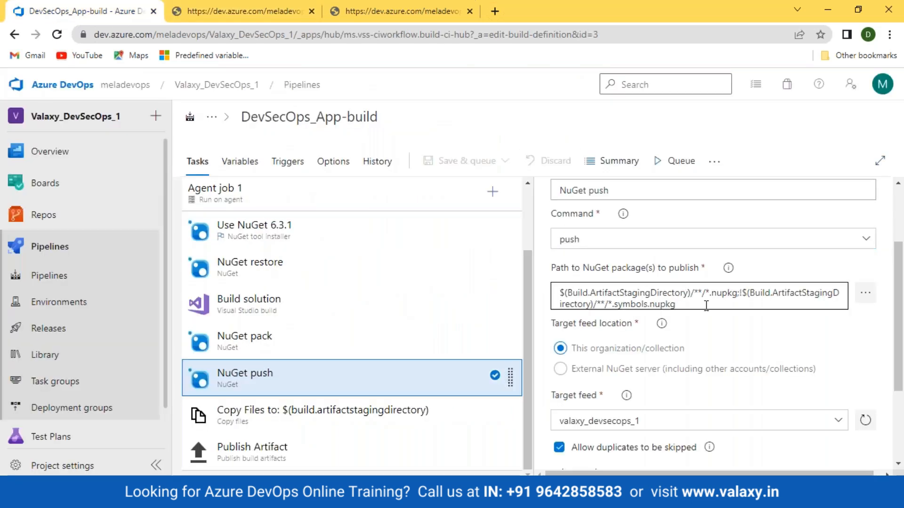
- Expand the NuGet push task's Advanced, Control Options and Output Variables sections
scroll(758, 351, up, 3)
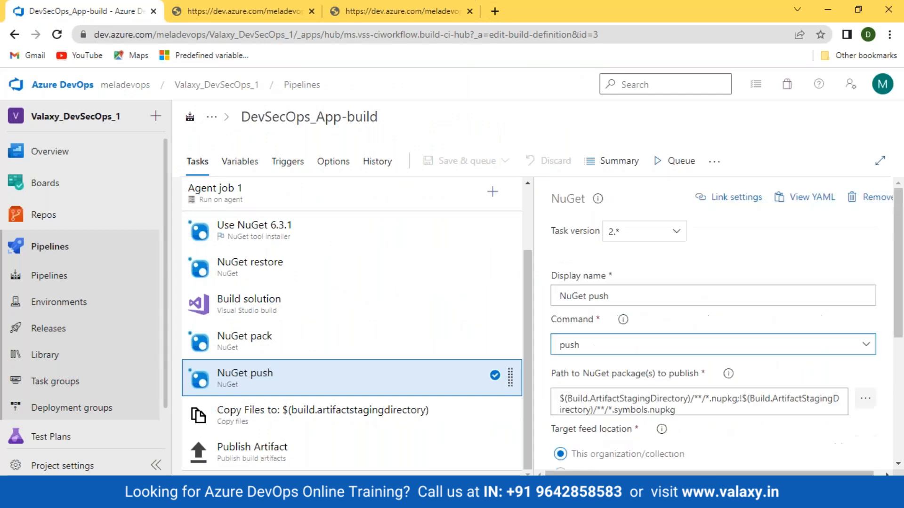
scroll(672, 297, down, 5)
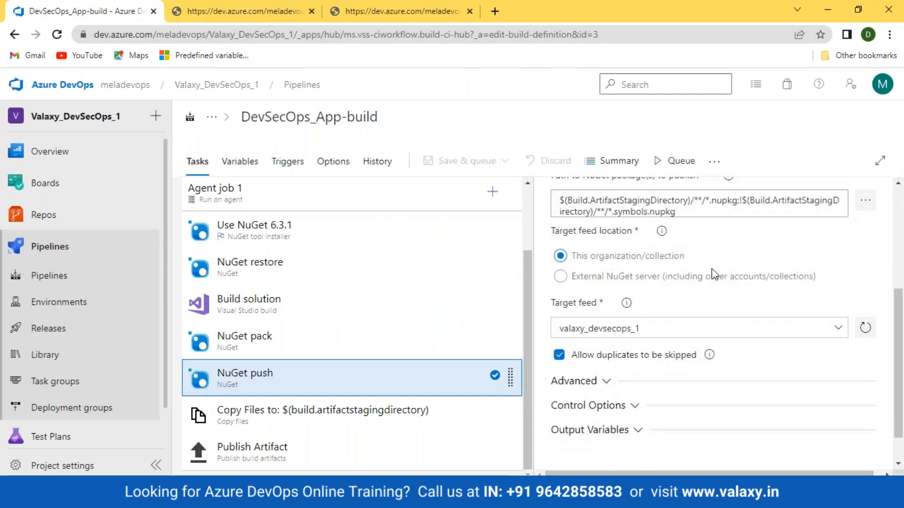
scroll(708, 287, down, 1)
click(601, 342)
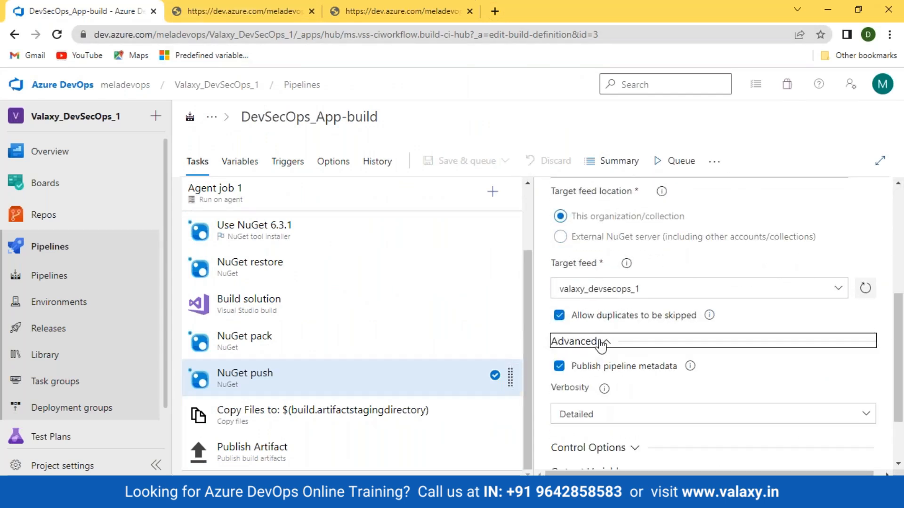
scroll(603, 343, down, 2)
click(631, 364)
scroll(638, 377, down, 4)
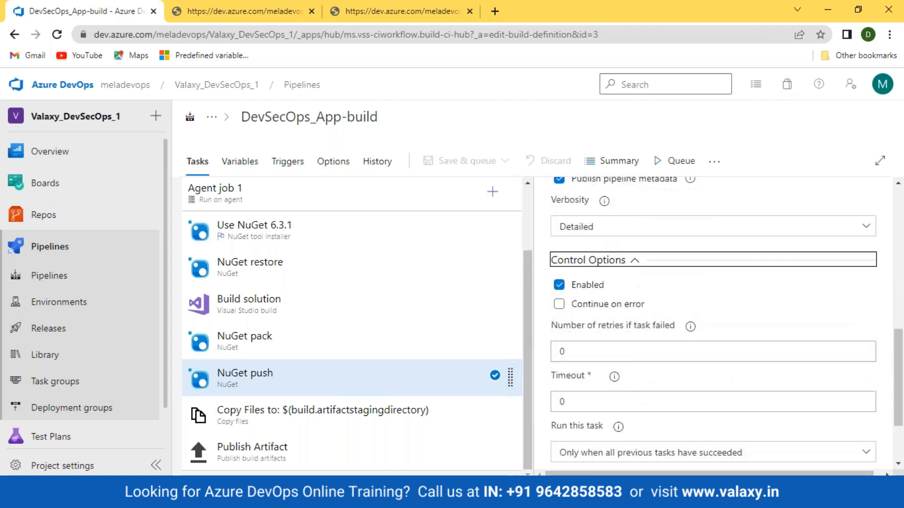
click(638, 389)
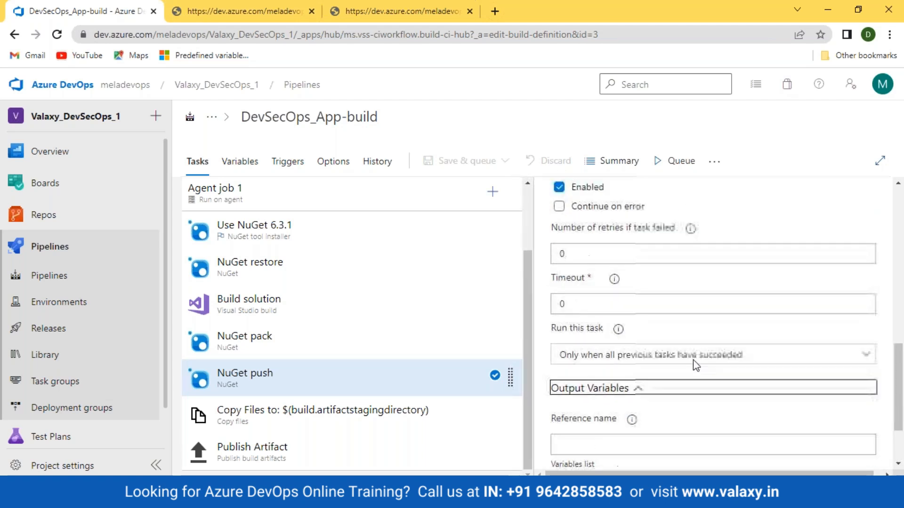
- Reselect valaxy_devsecops_1 as the NuGet push target feed and return to the log
scroll(695, 357, up, 5)
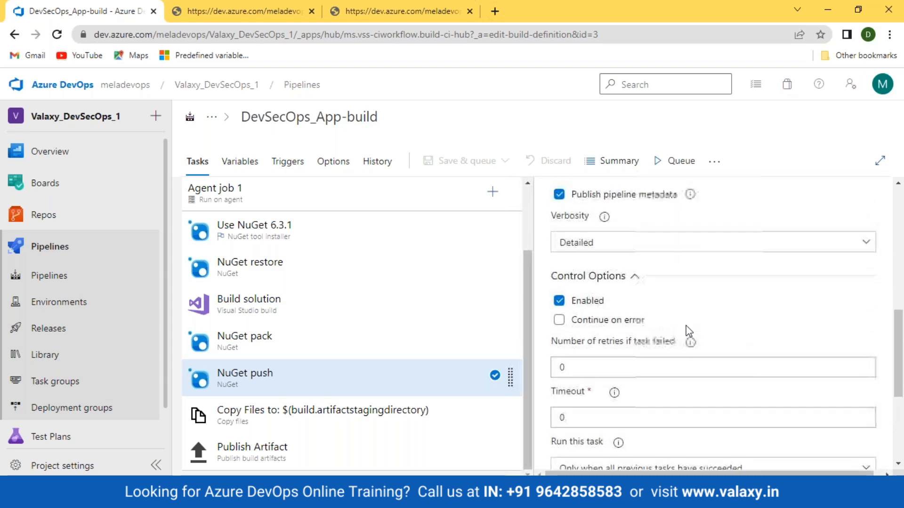
scroll(689, 331, up, 2)
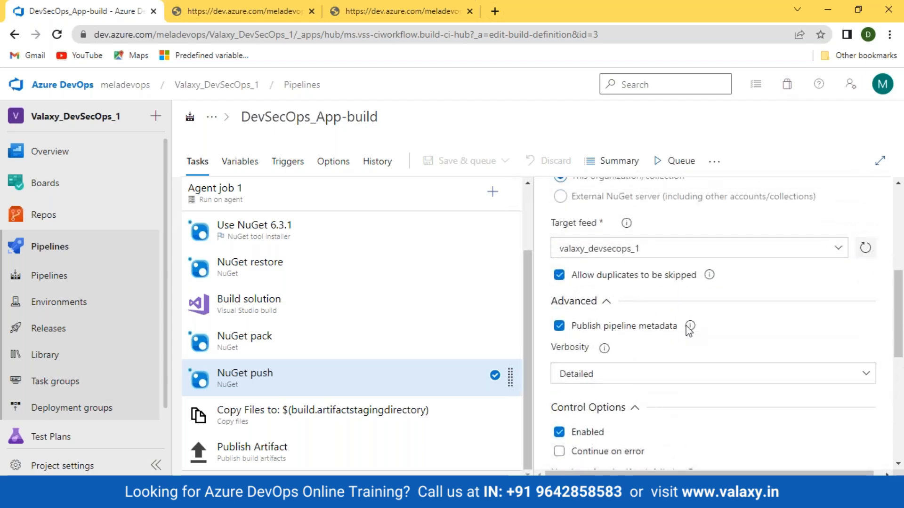
scroll(688, 330, up, 5)
scroll(819, 377, down, 3)
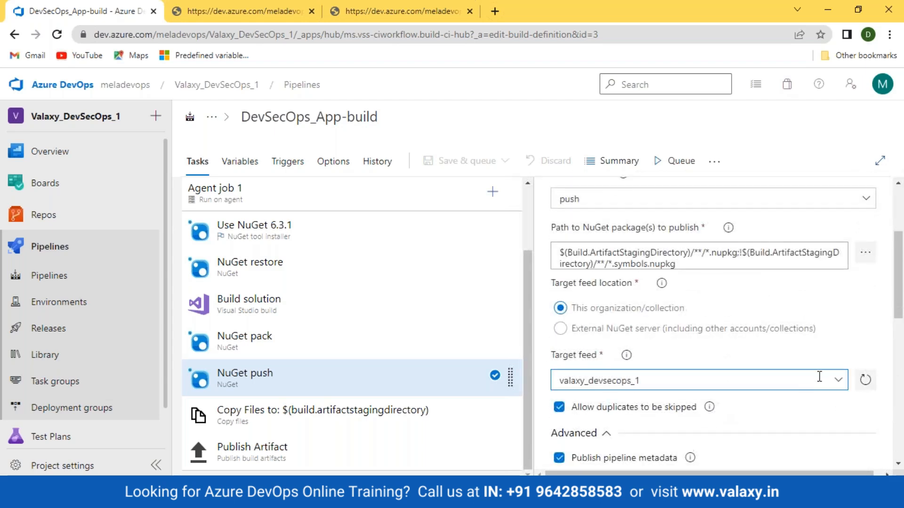
click(705, 377)
click(650, 424)
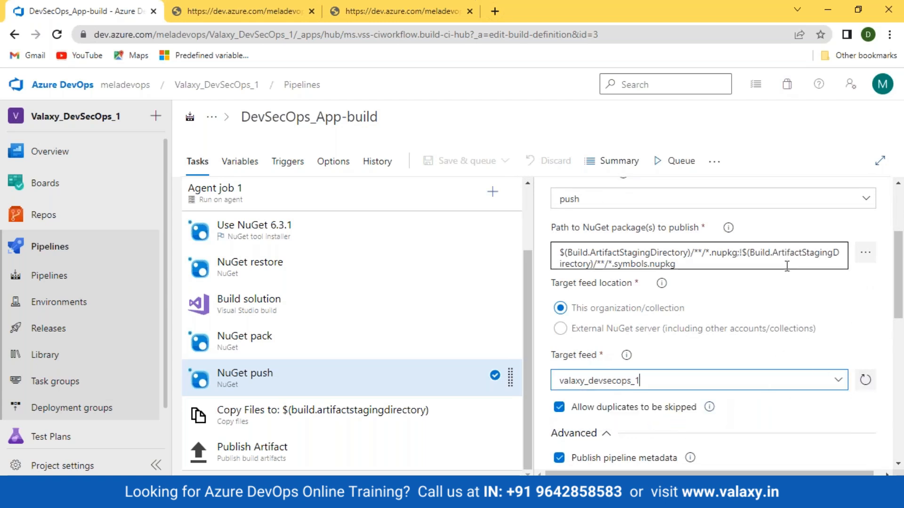
click(201, 14)
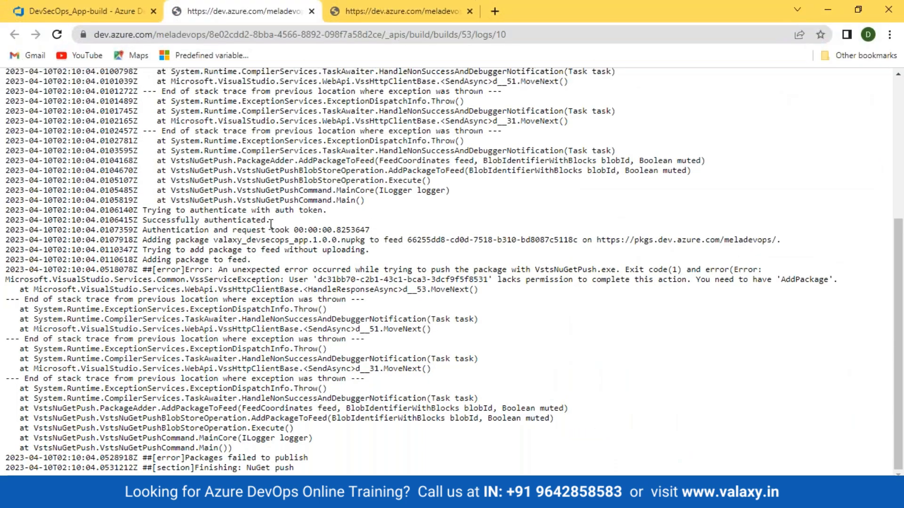
- Highlight the package name and target feed ID in the NuGet push log
scroll(271, 225, up, 3)
scroll(272, 226, up, 2)
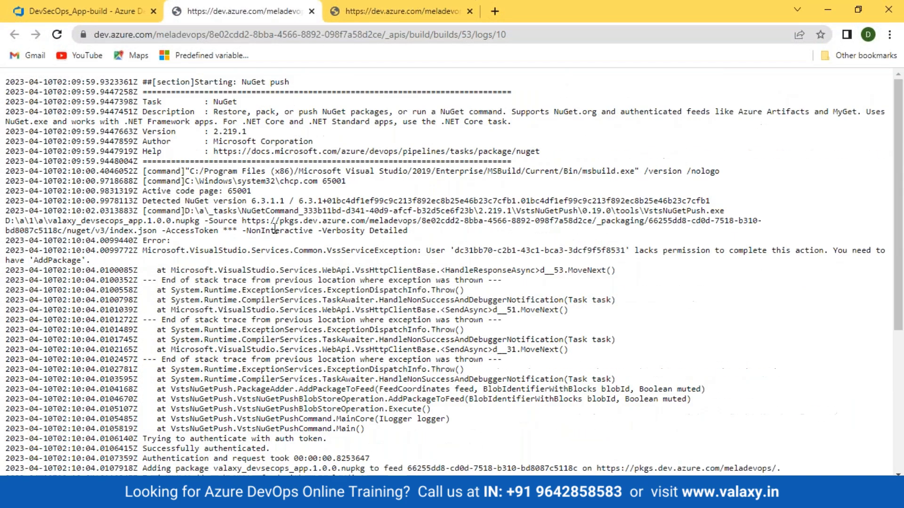
scroll(275, 229, down, 5)
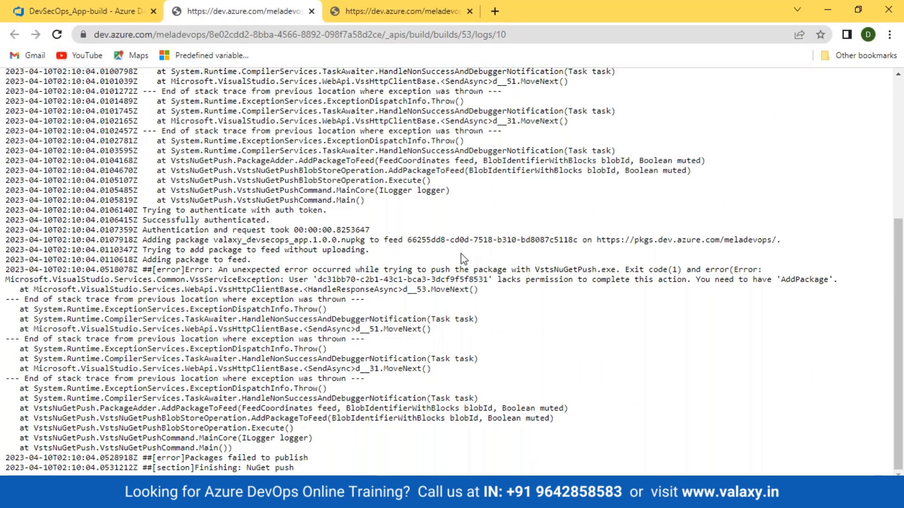
drag(210, 239, 304, 238)
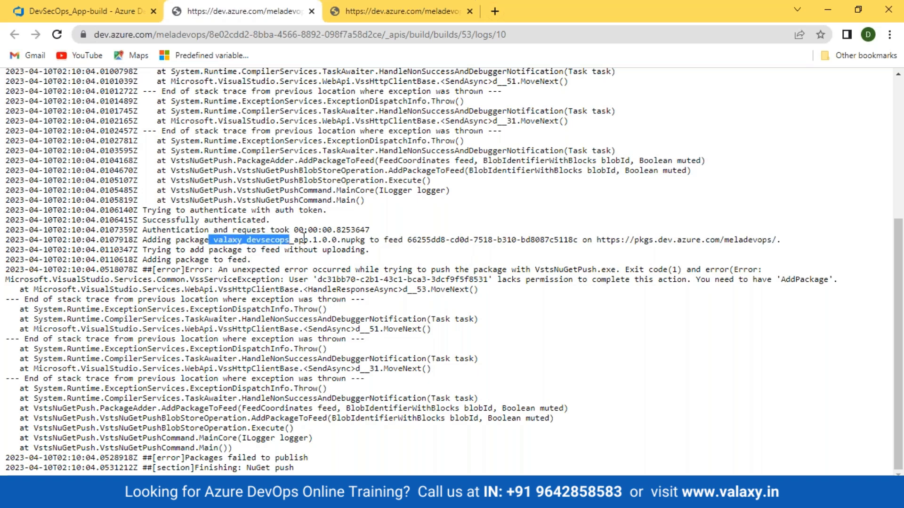
drag(411, 240, 574, 240)
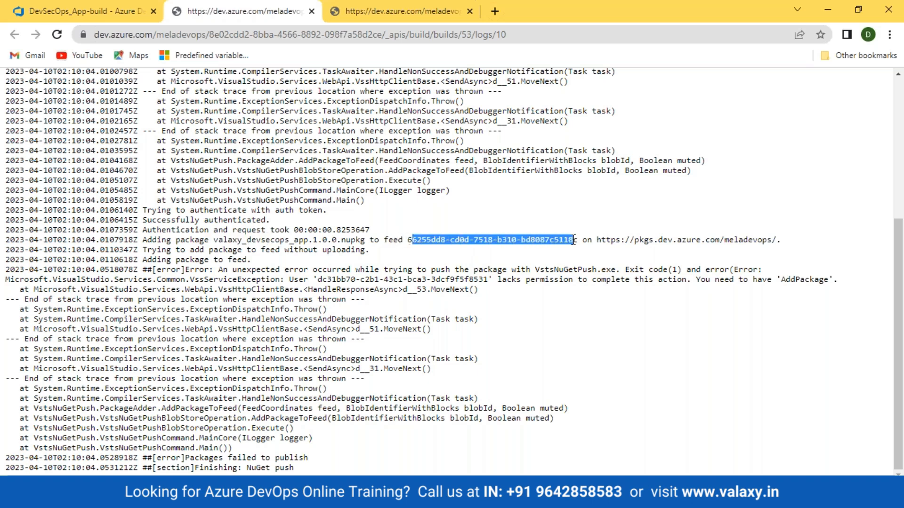
click(531, 257)
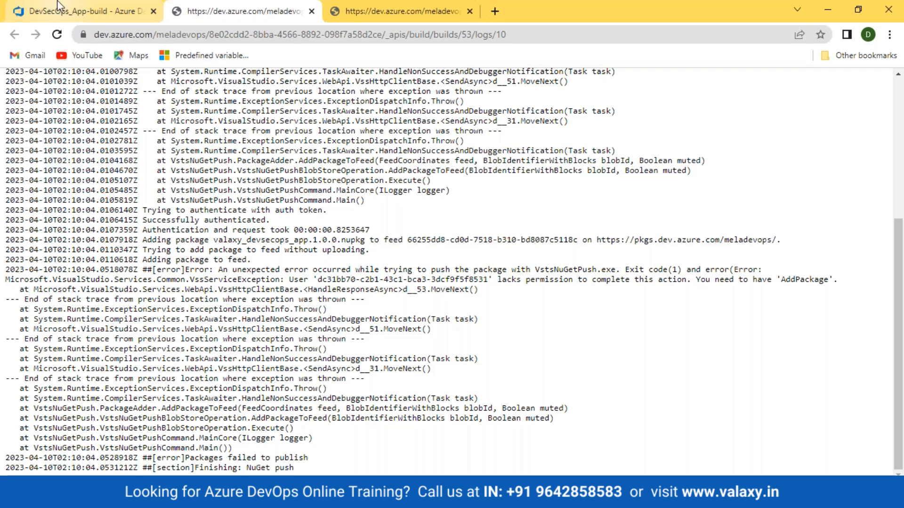
- Return to the pipeline editor and open Artifacts in a new browser tab
click(94, 11)
click(240, 11)
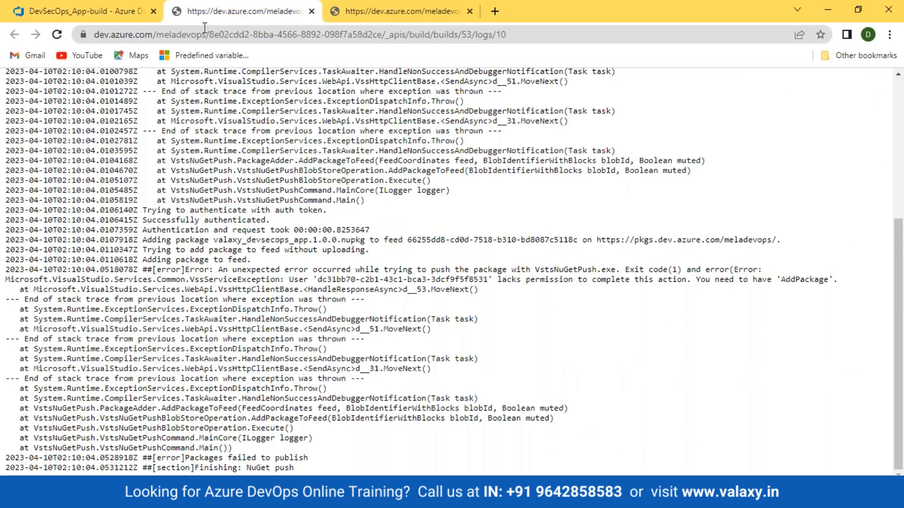
click(94, 11)
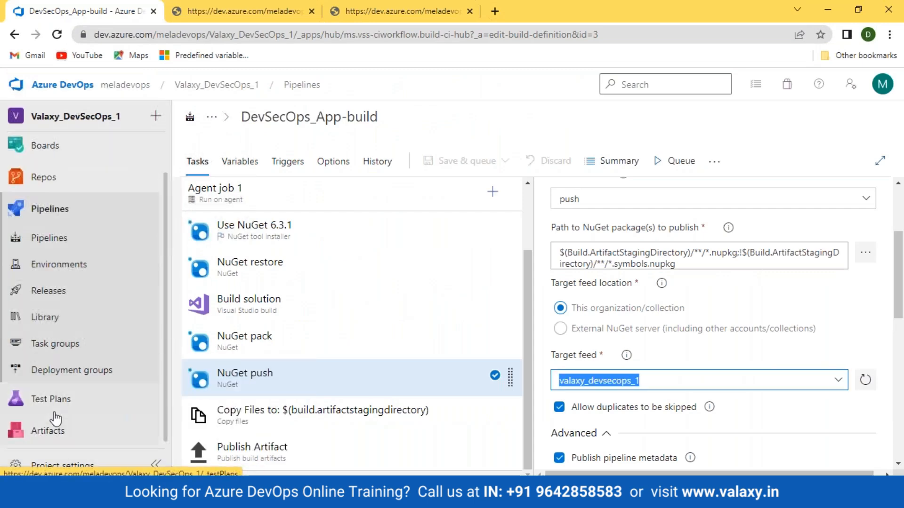
right_click(53, 429)
click(115, 304)
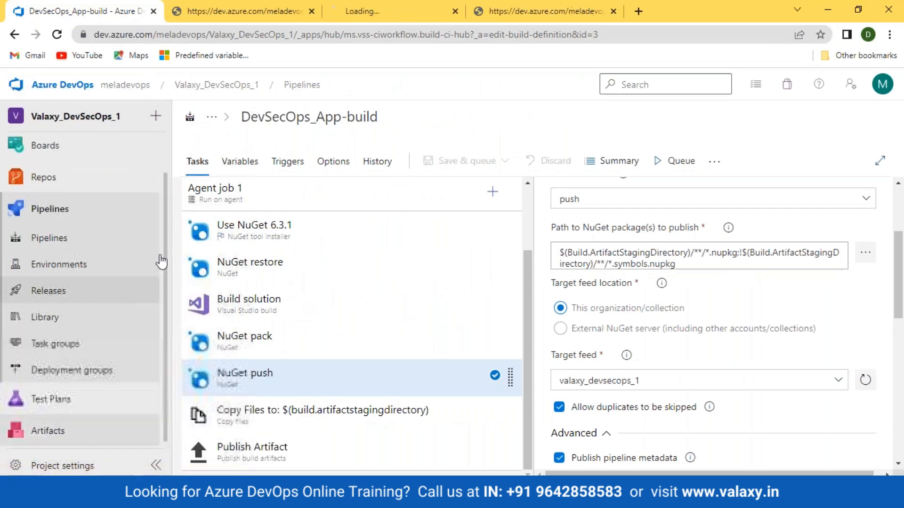
- Delete the meladevops feed from its feed settings
click(362, 19)
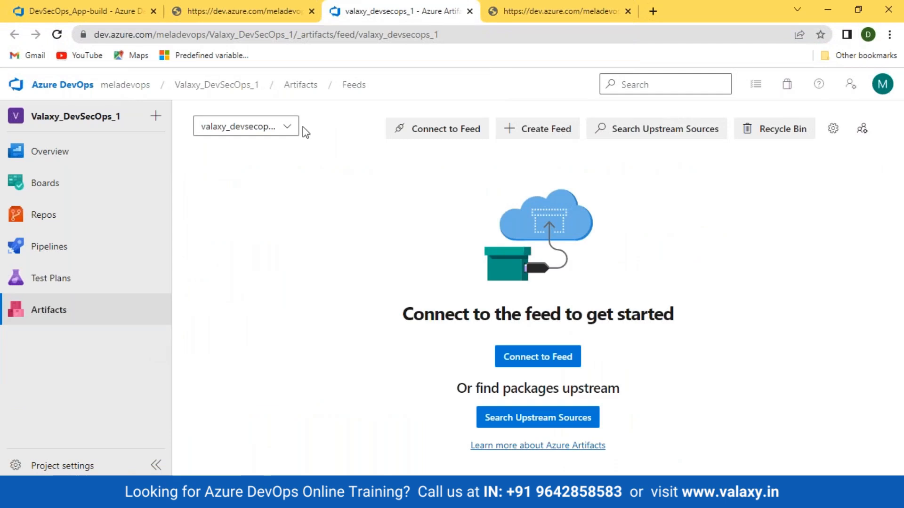
click(287, 126)
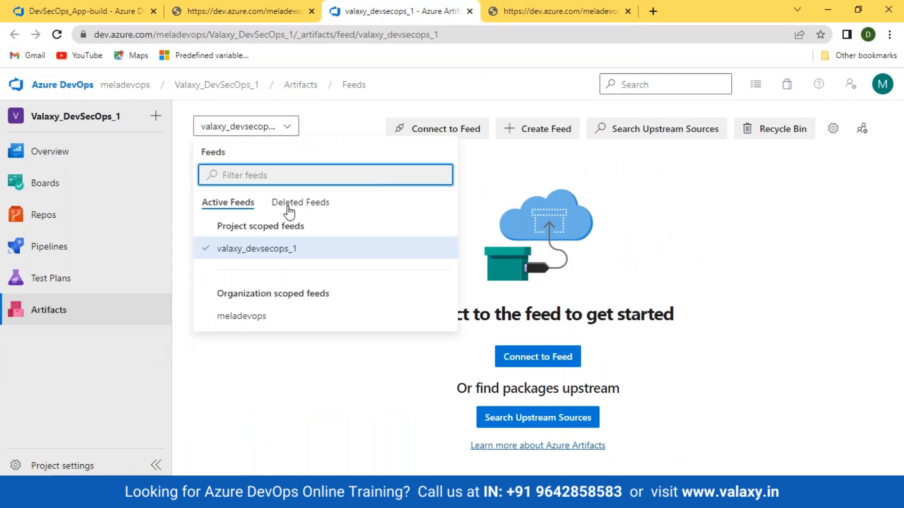
click(255, 323)
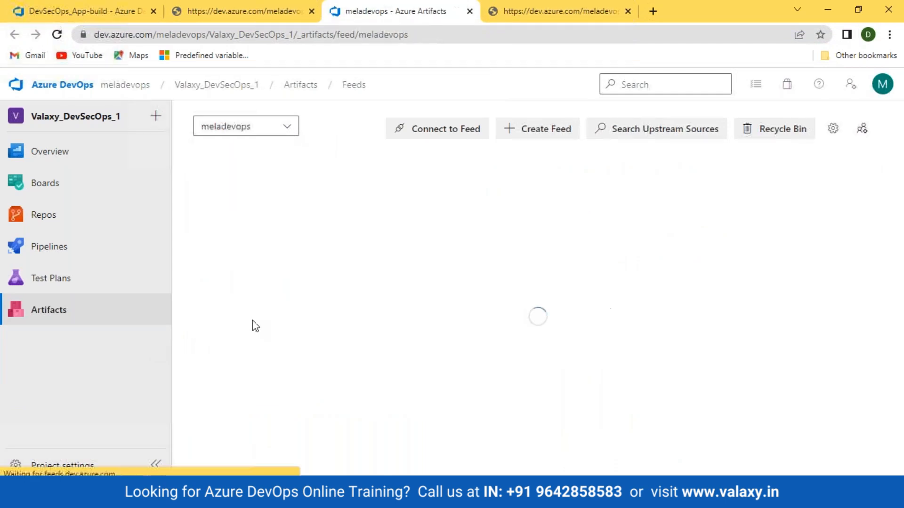
click(834, 130)
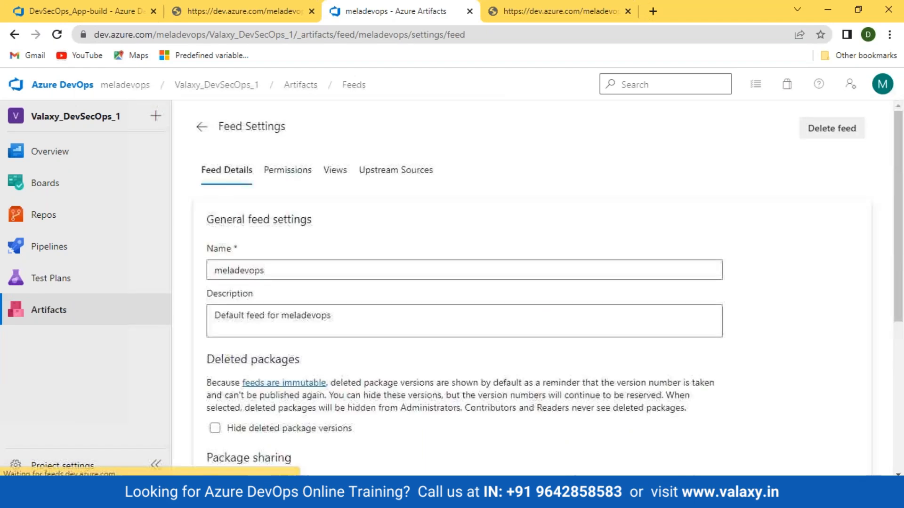
click(823, 132)
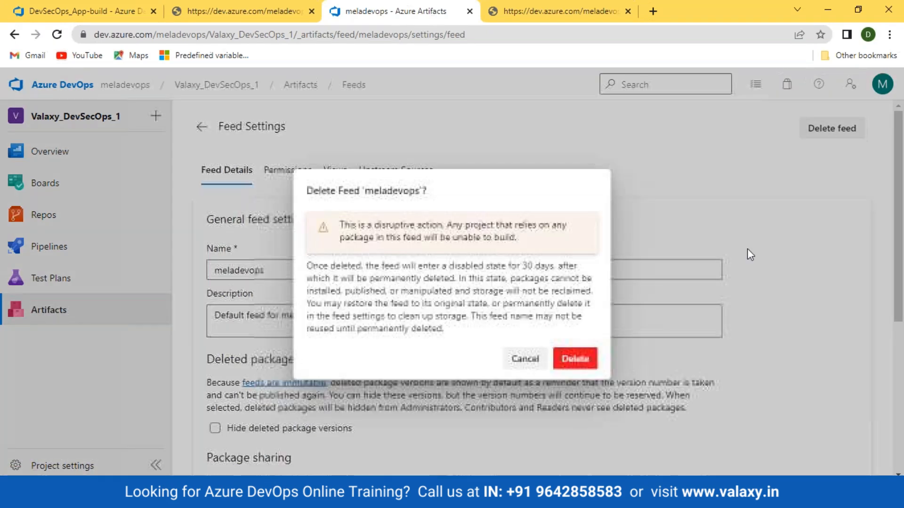
click(577, 360)
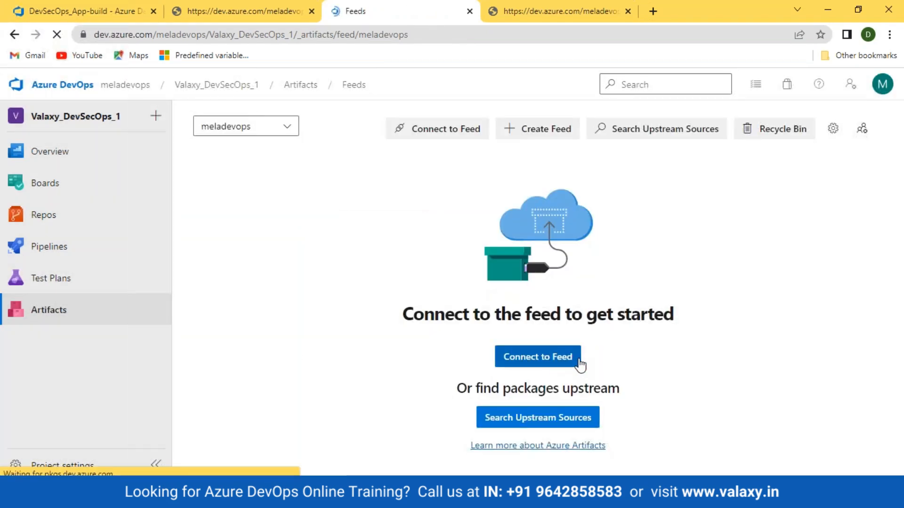
- Select valaxy_devsecops_1, view its Visual Studio connection setup, then return to the editor
click(288, 130)
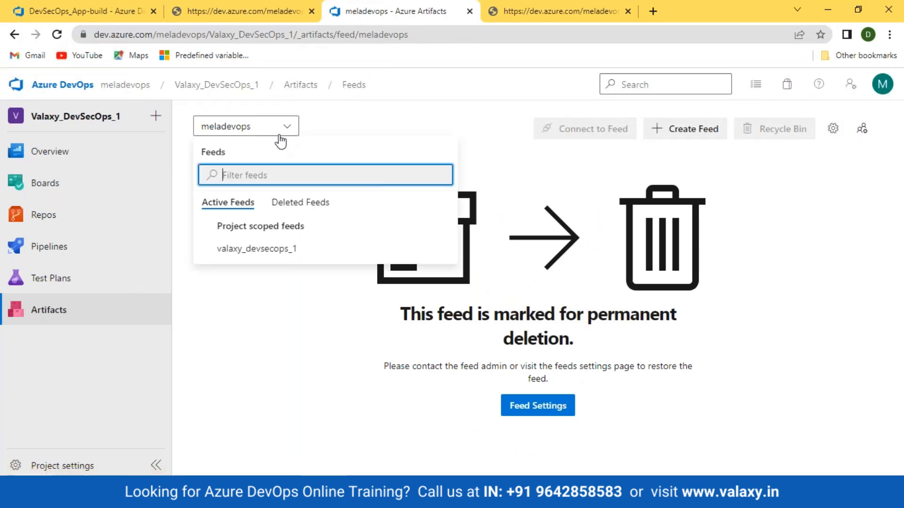
click(263, 247)
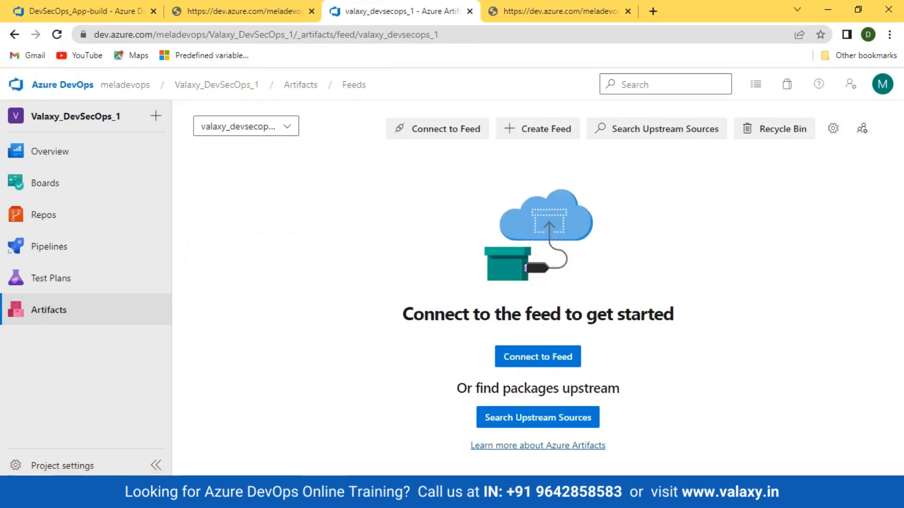
click(424, 132)
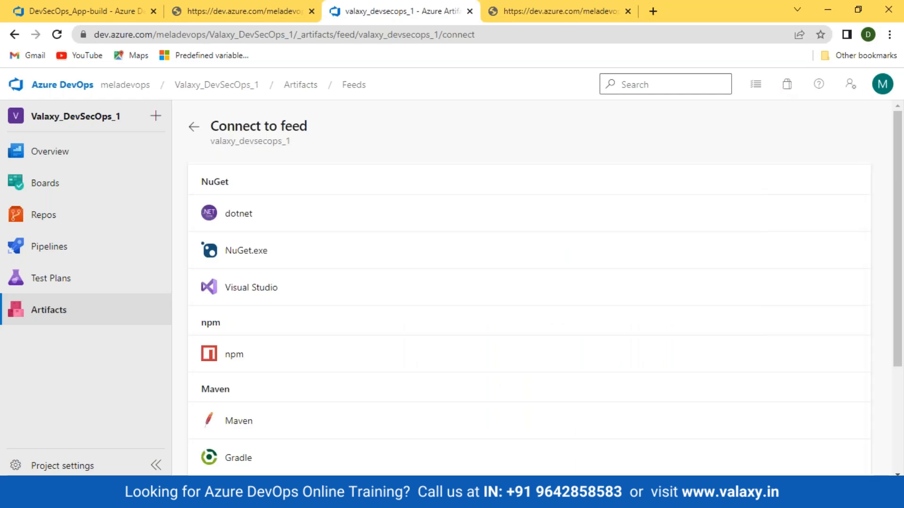
click(260, 288)
scroll(641, 347, down, 3)
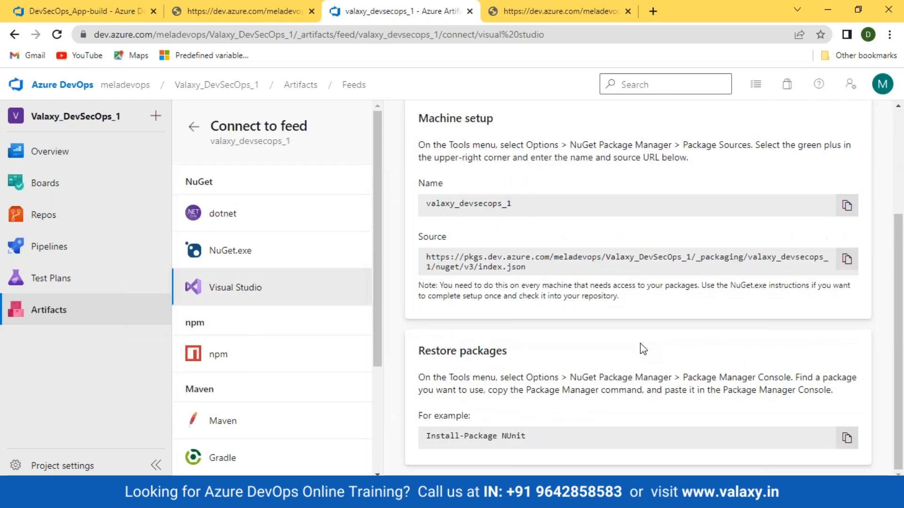
scroll(657, 343, up, 2)
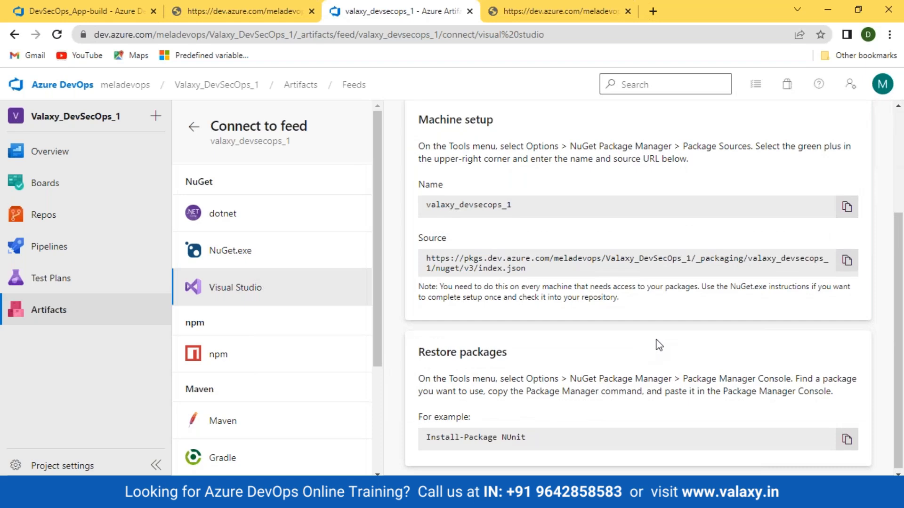
click(151, 11)
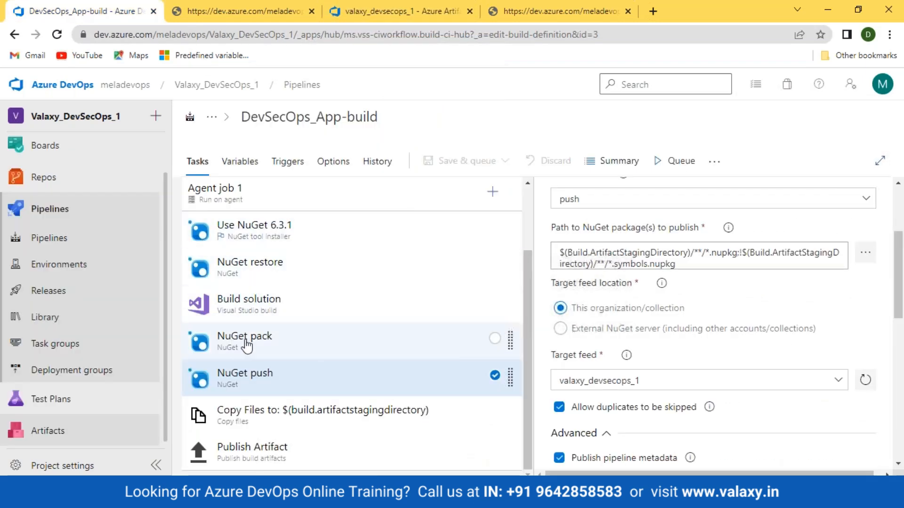
- Refresh the target feeds, keep valaxy_devsecops_1 selected and verbosity at Detailed
click(842, 383)
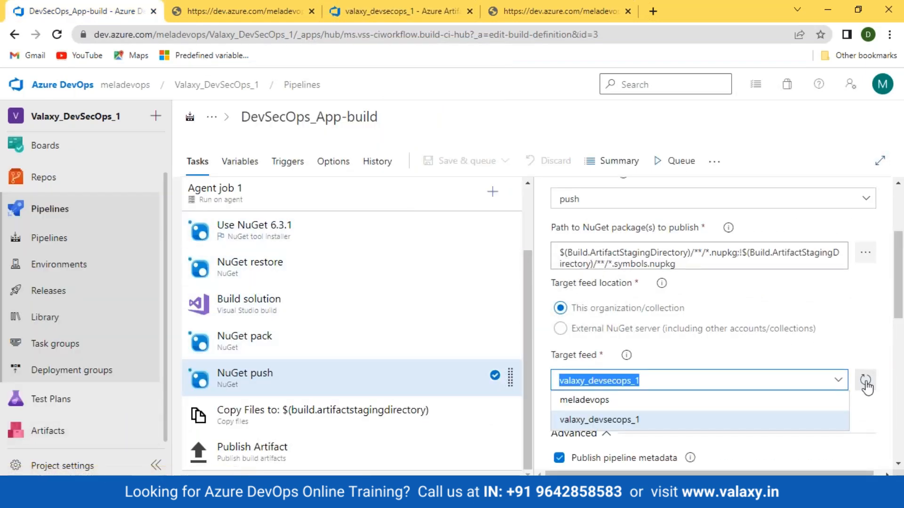
click(866, 382)
click(838, 383)
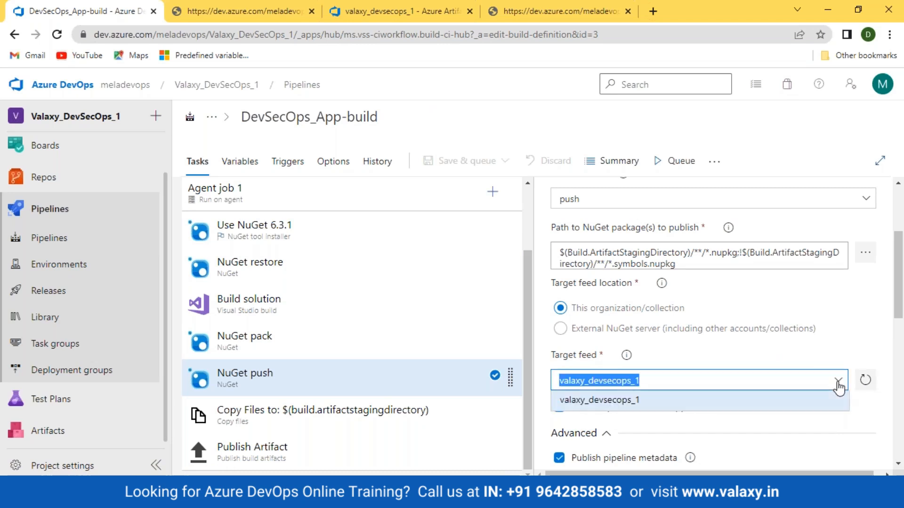
click(658, 404)
scroll(747, 397, down, 4)
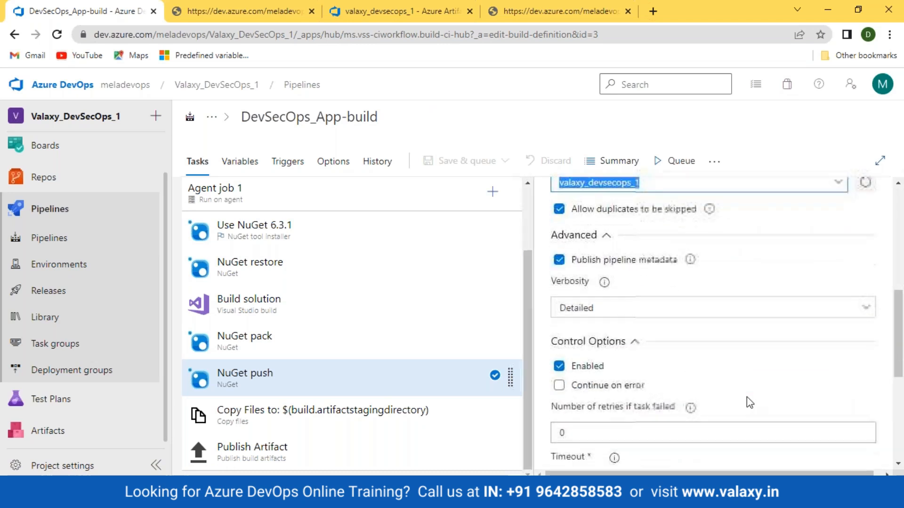
click(710, 319)
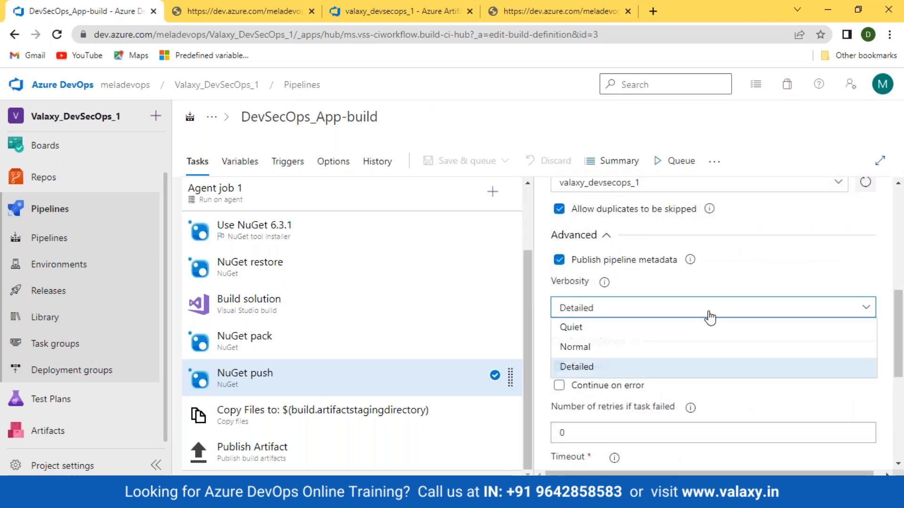
click(710, 318)
scroll(768, 382, down, 4)
scroll(767, 382, up, 10)
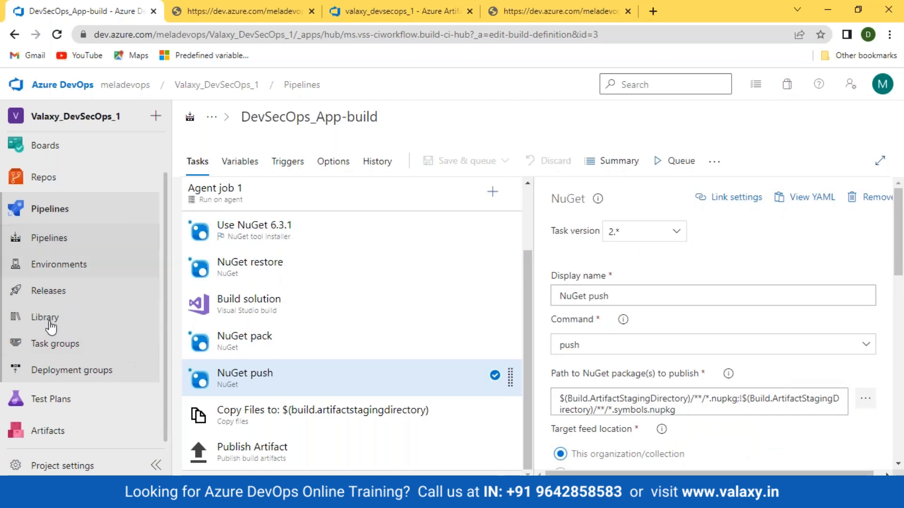
- Queue a new DevSecOps_App-build run on develop and open run #20230410.5's job logs
click(14, 239)
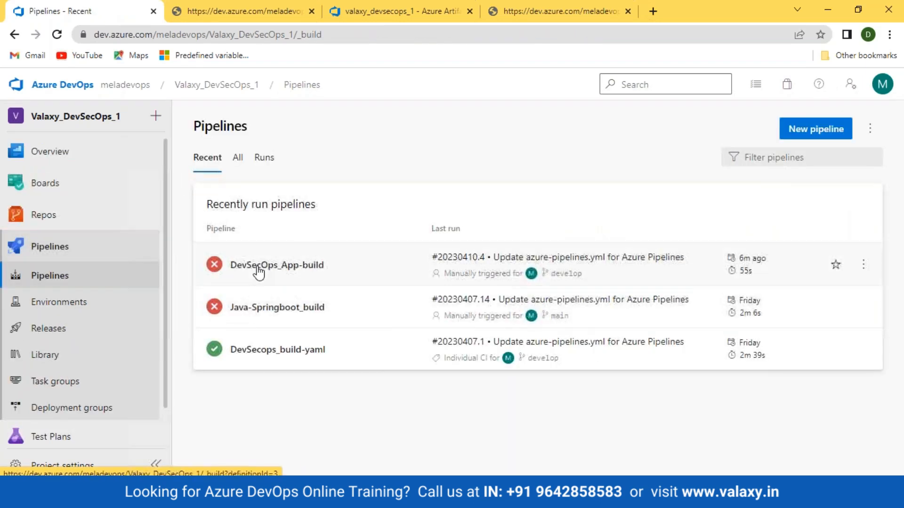
click(259, 269)
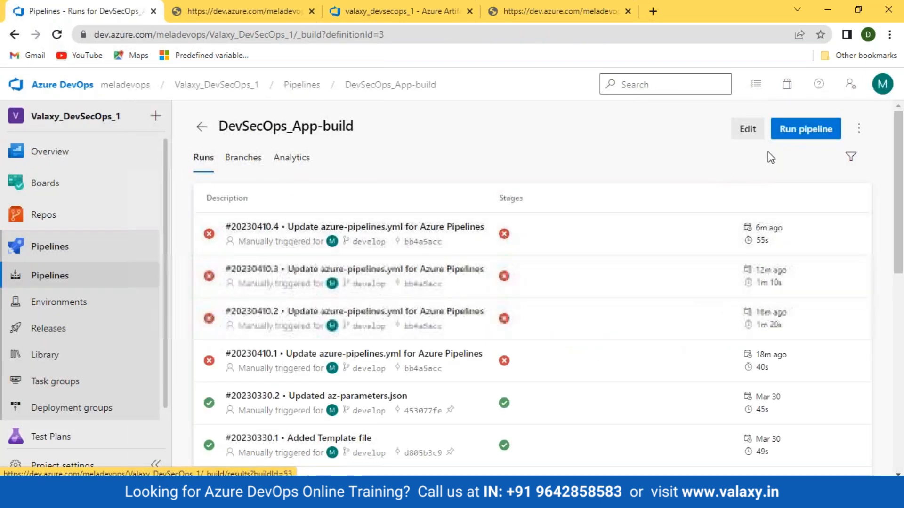
click(772, 136)
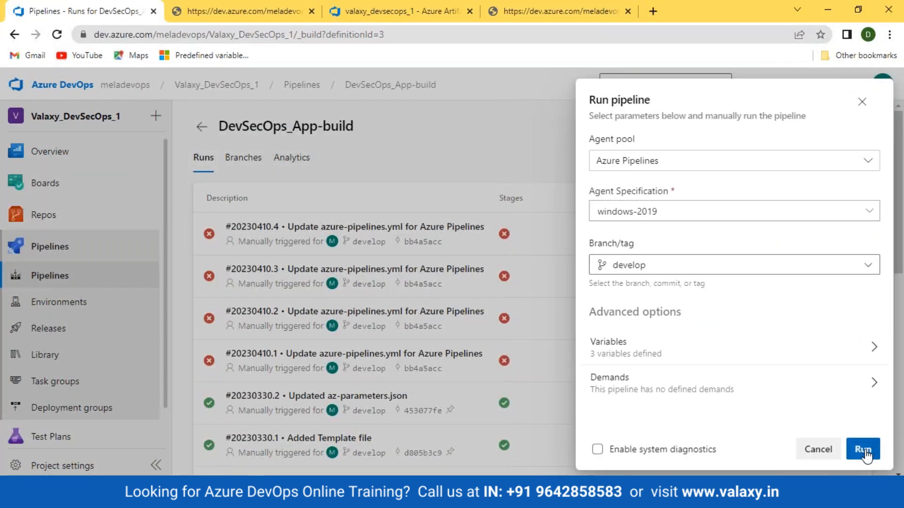
click(865, 452)
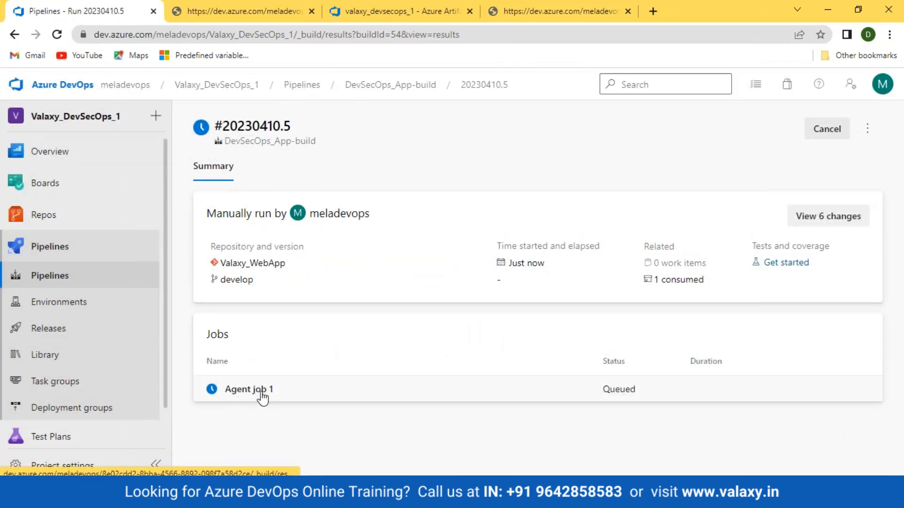
click(257, 395)
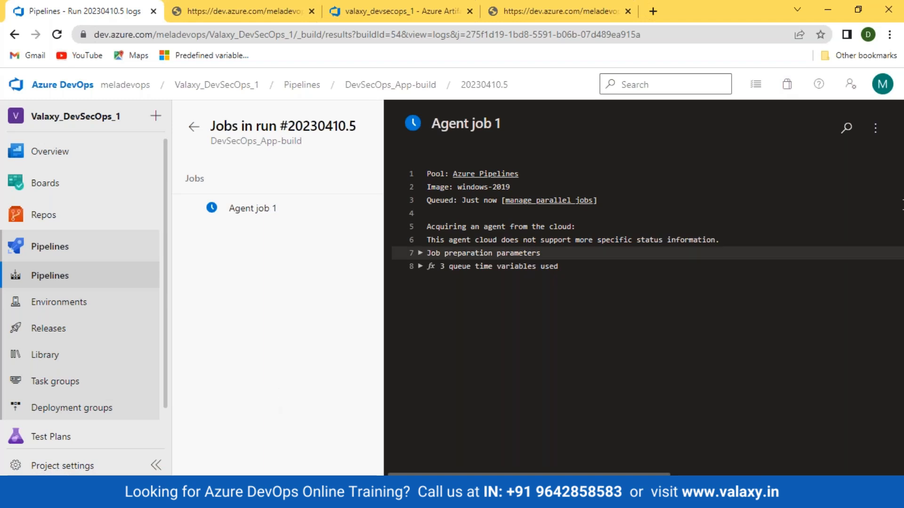
click(61, 277)
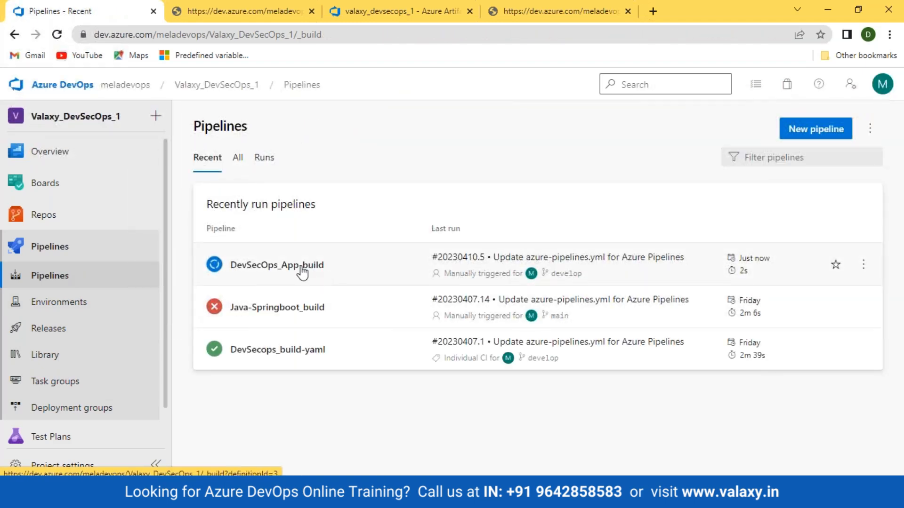
click(305, 266)
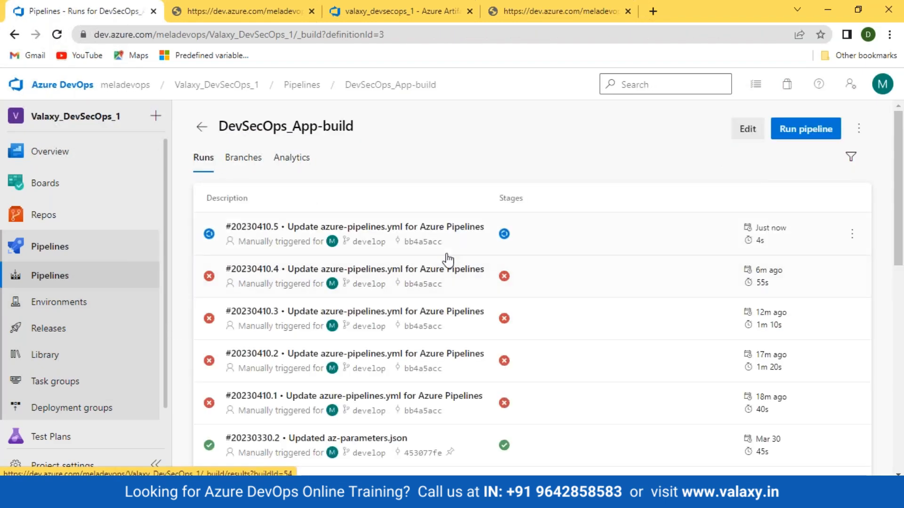
click(504, 234)
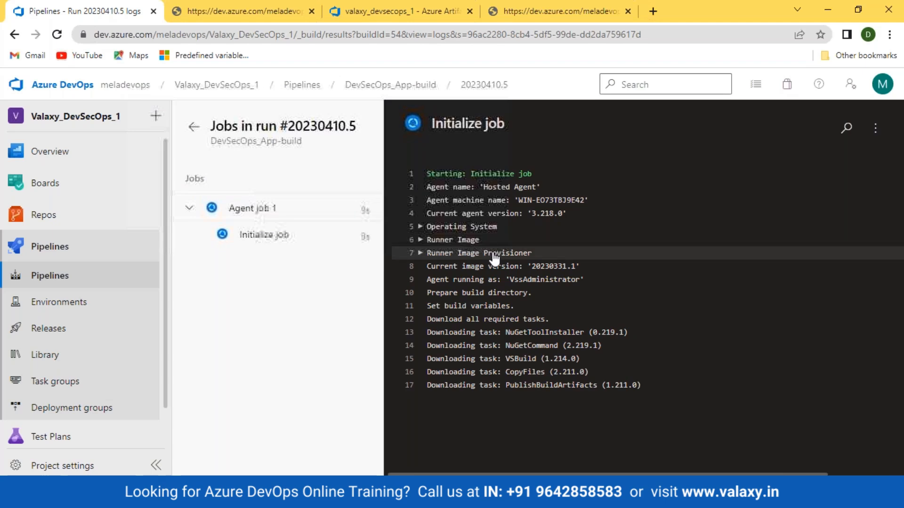
- Highlight the feed ID, AddPackage error and user ID in the earlier push log
click(202, 13)
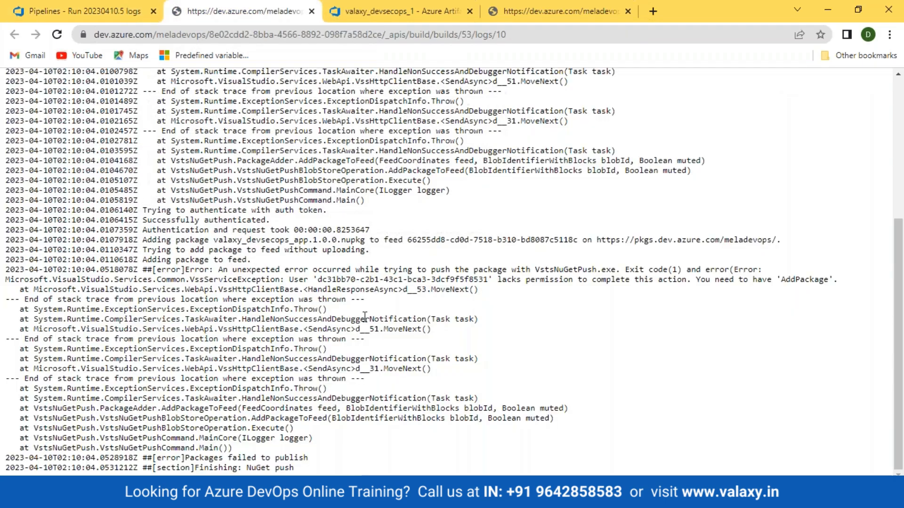
drag(408, 242, 570, 238)
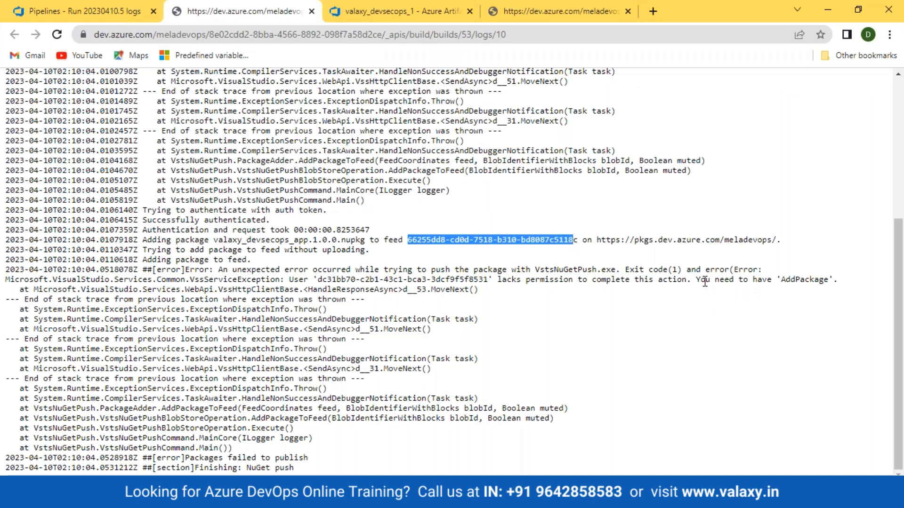
drag(696, 280, 837, 284)
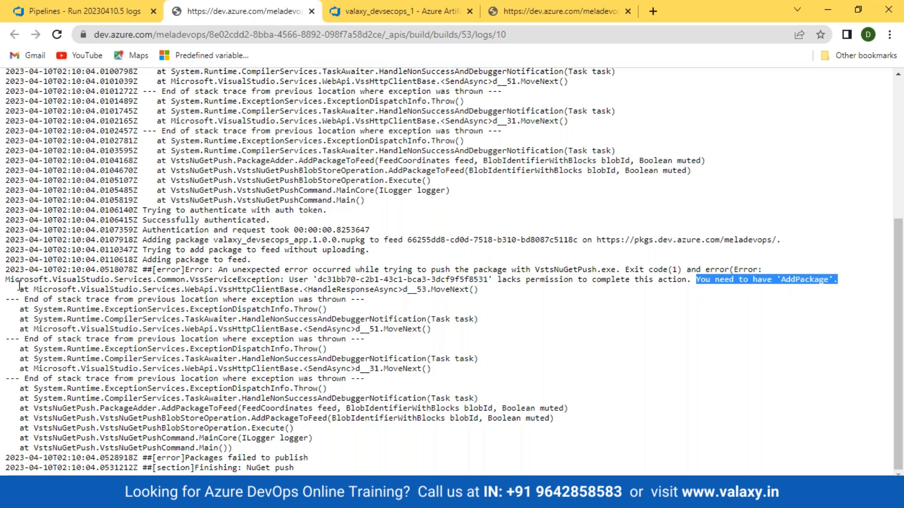
drag(9, 279, 408, 280)
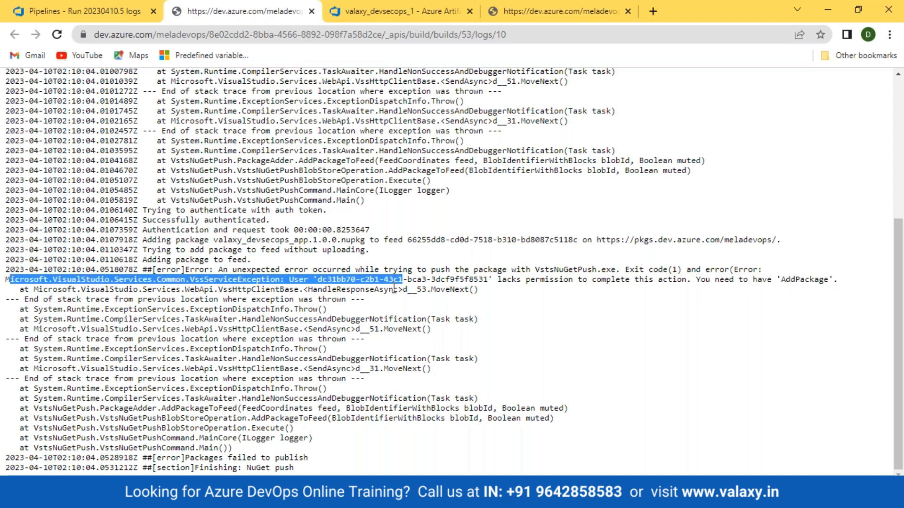
click(337, 284)
drag(319, 281, 480, 281)
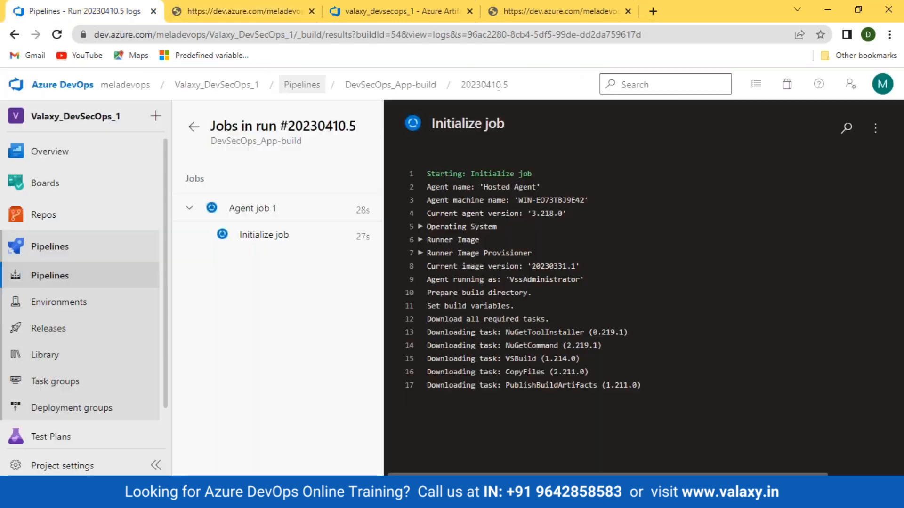
click(80, 10)
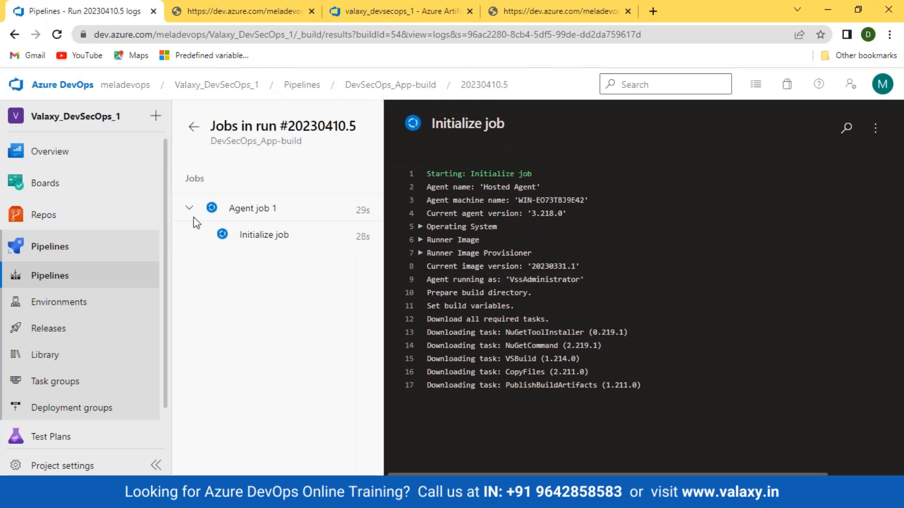
- Reload run #20230410.5 and follow its Build solution and NuGet pack logs
click(57, 34)
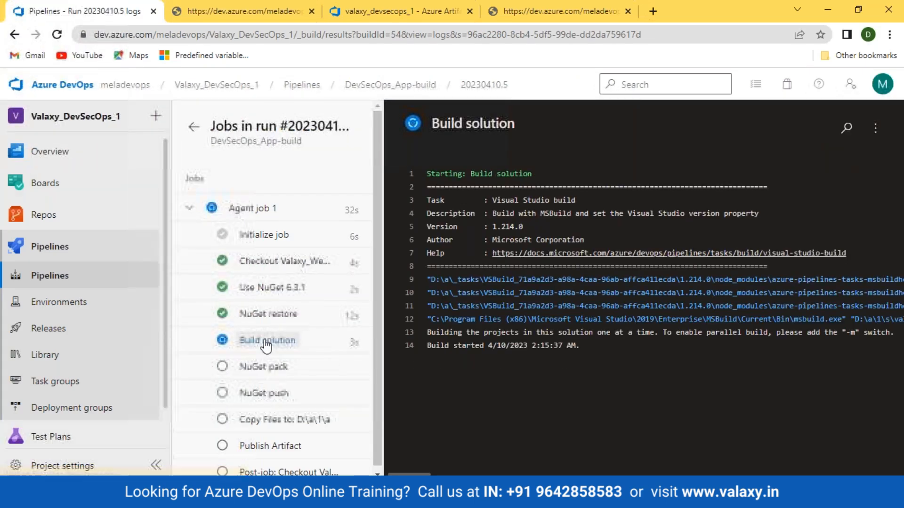
click(266, 345)
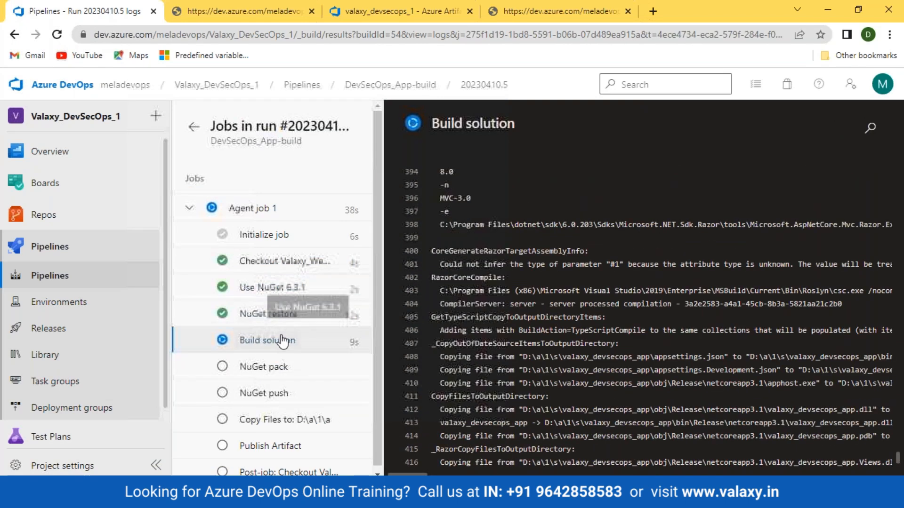
click(283, 368)
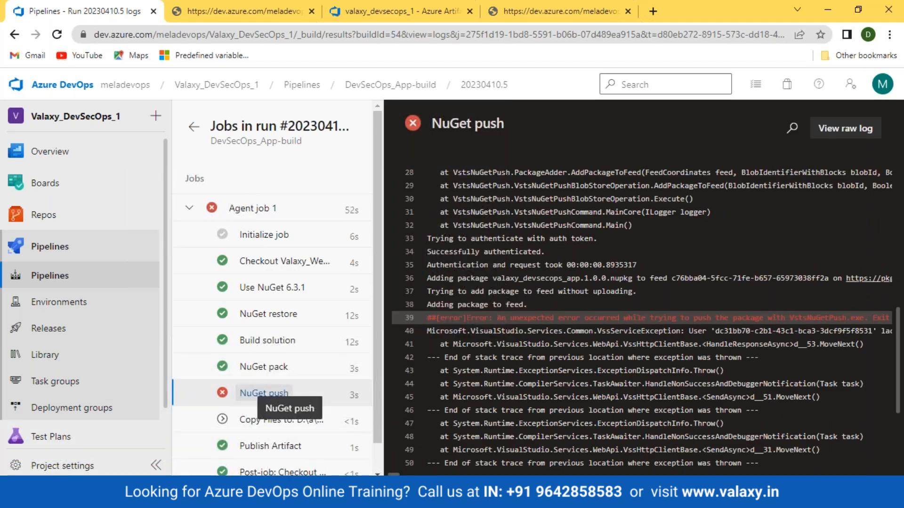
- Highlight the permission error, push command path and feed URL in NuGet push's raw log
click(845, 128)
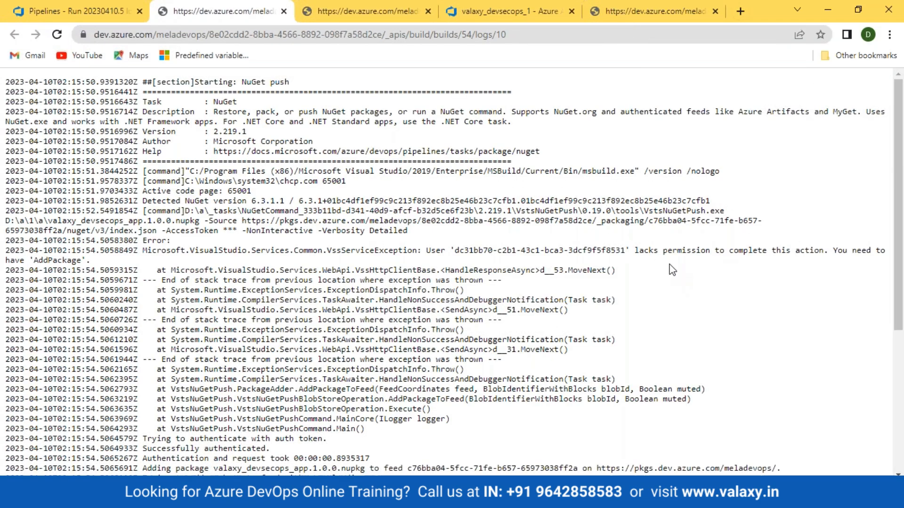
drag(626, 250, 173, 241)
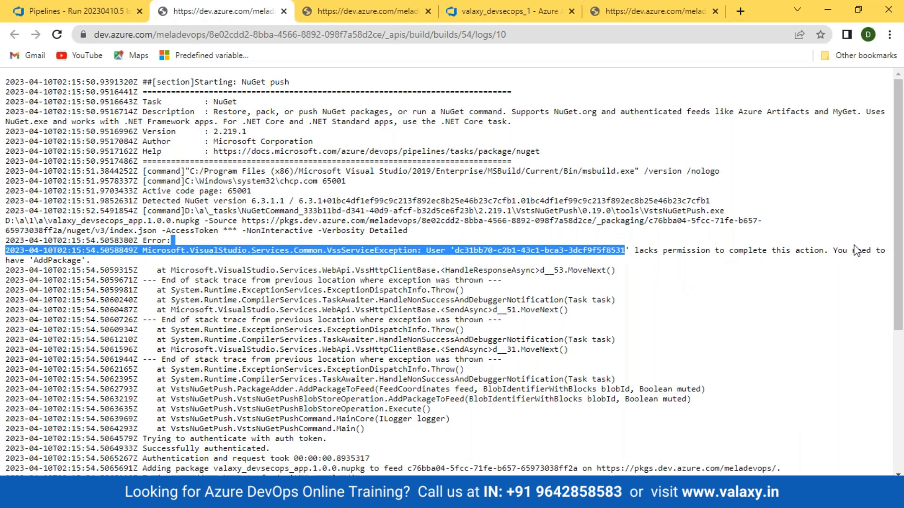
drag(203, 211, 682, 221)
drag(57, 231, 767, 233)
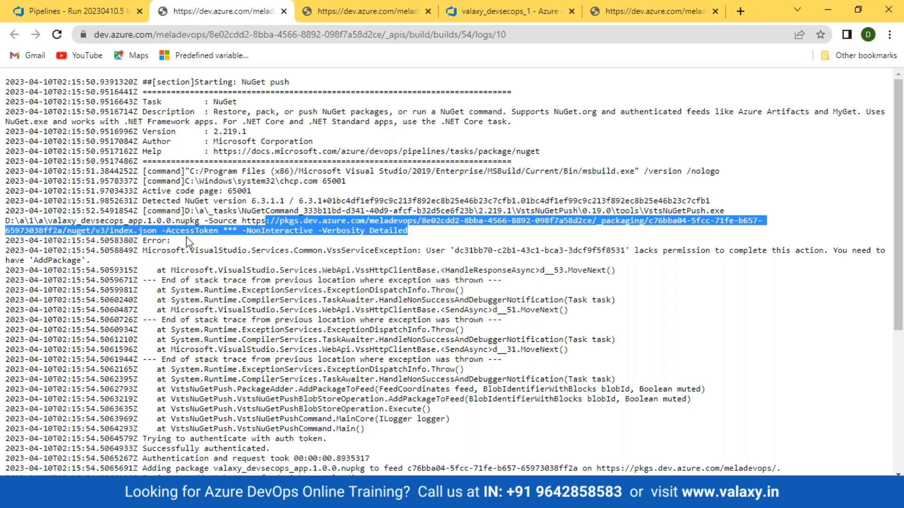
click(69, 2)
scroll(49, 421, down, 1)
scroll(49, 420, down, 1)
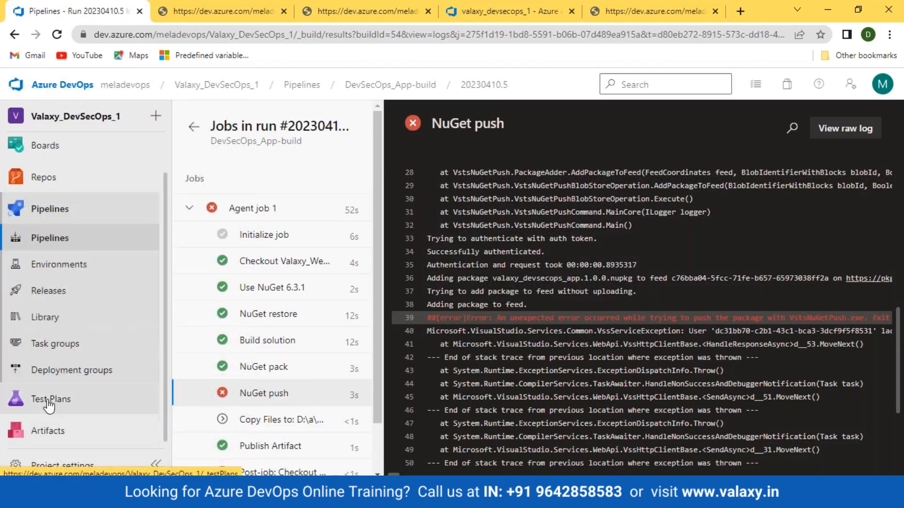
- Delete the valaxy_devsecops_1 feed, then permanently delete it
click(43, 428)
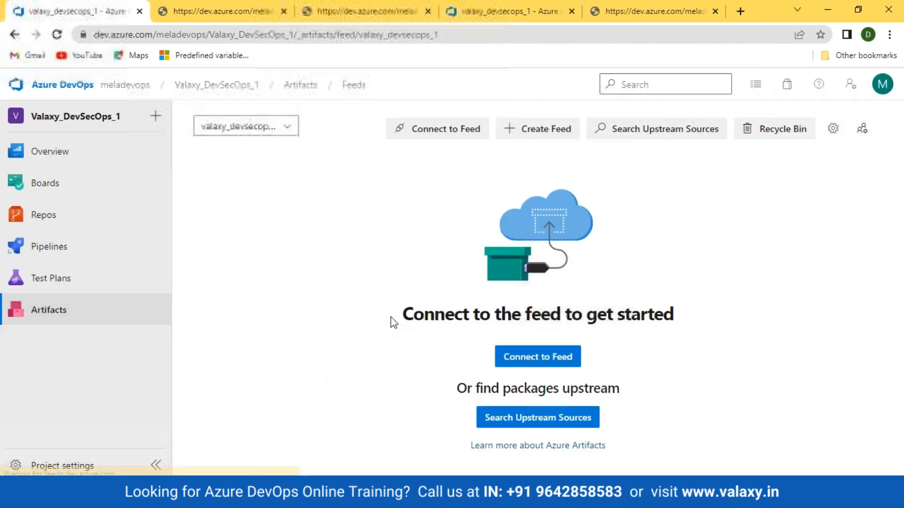
click(832, 129)
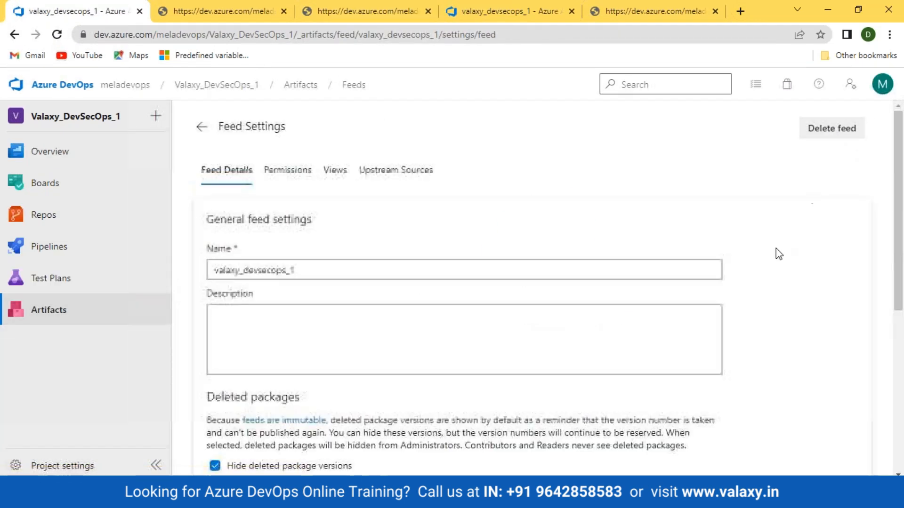
click(832, 128)
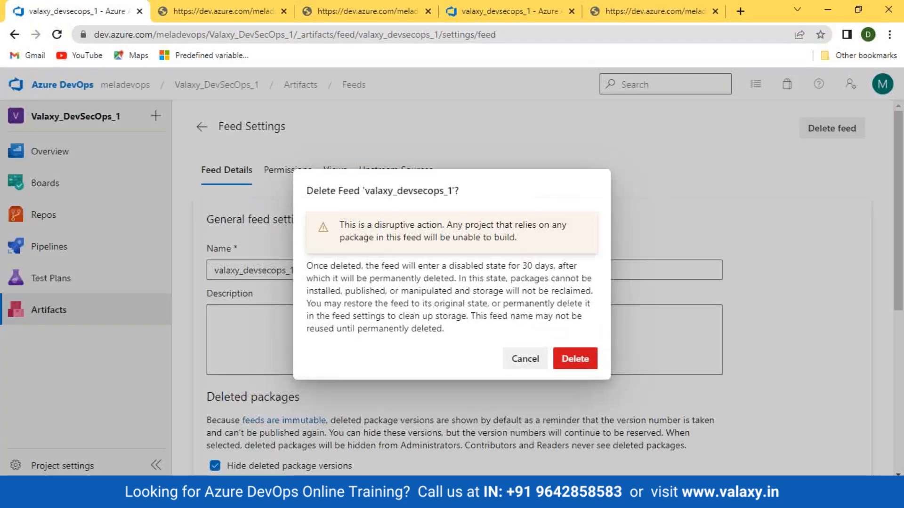
click(575, 358)
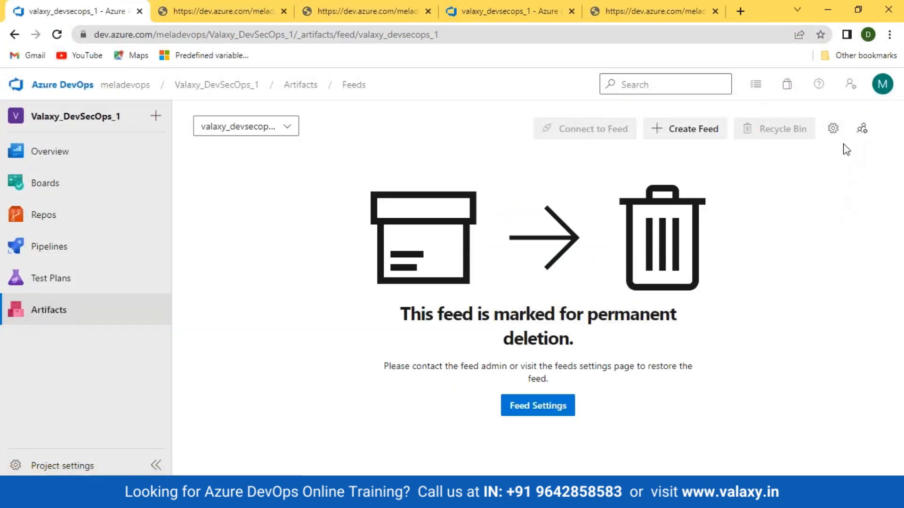
click(832, 128)
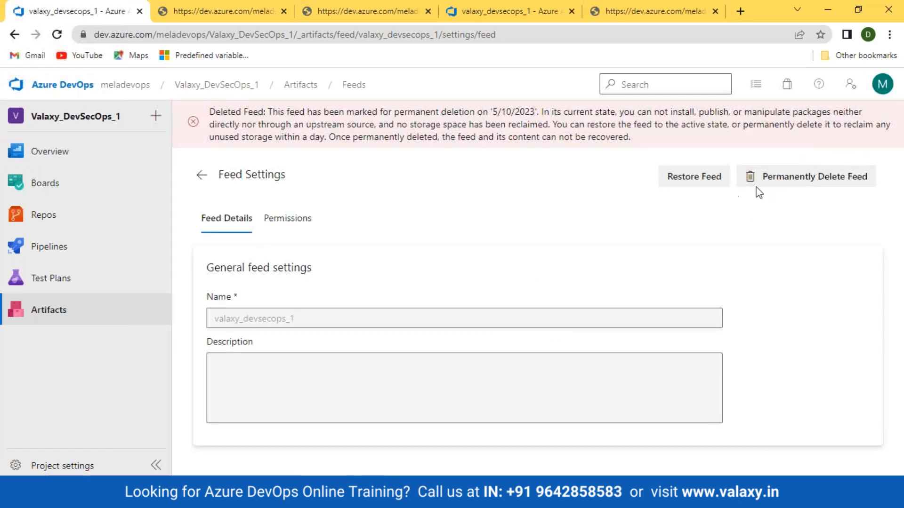
click(812, 176)
click(571, 334)
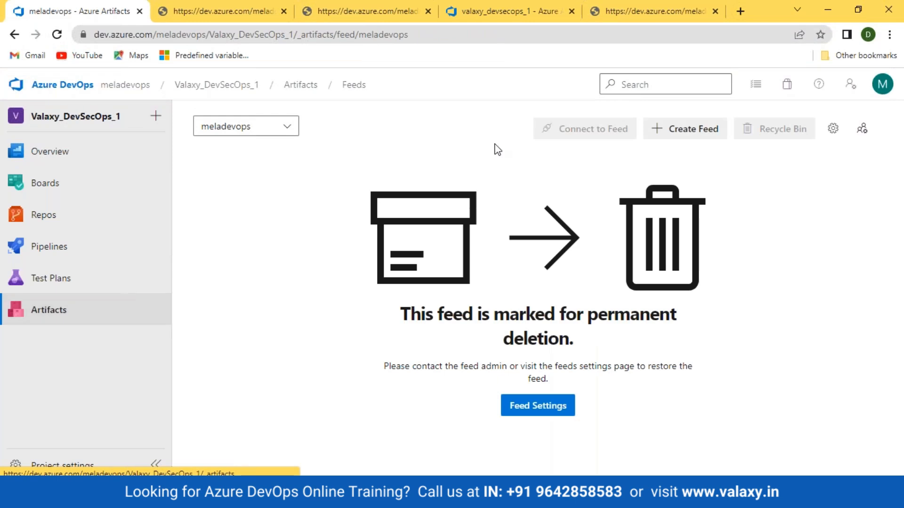
- Confirm no active or deleted feeds remain and start a new feed
click(83, 309)
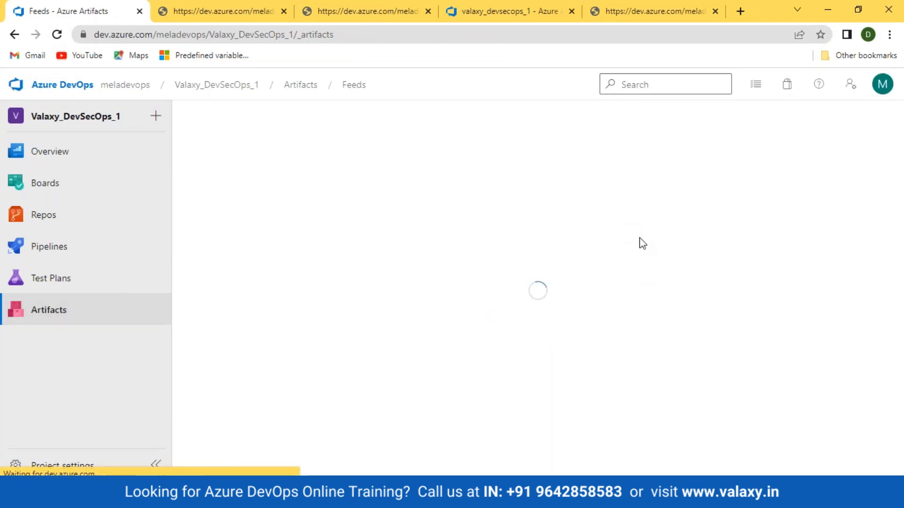
click(291, 127)
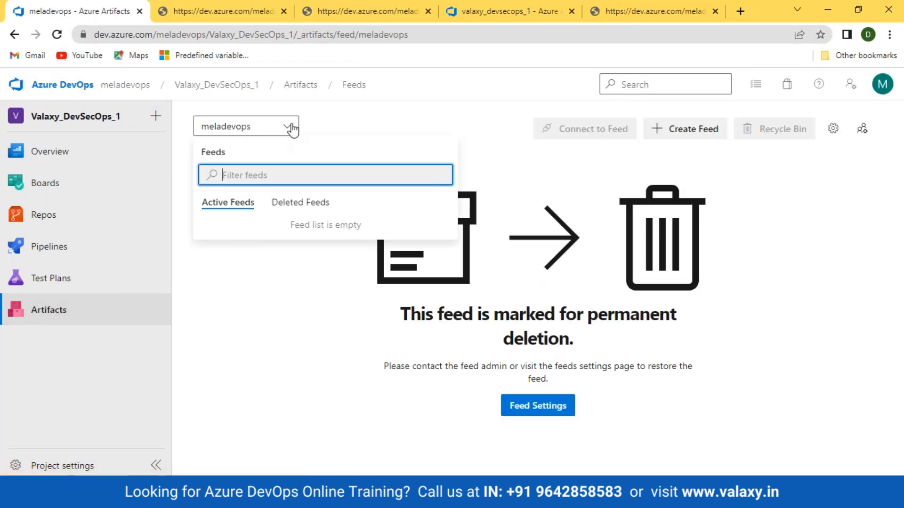
click(295, 207)
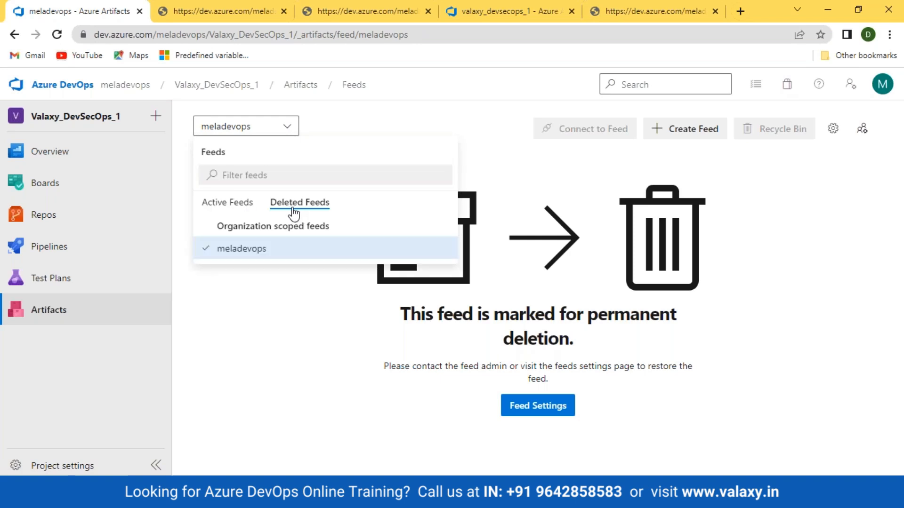
click(242, 202)
click(293, 123)
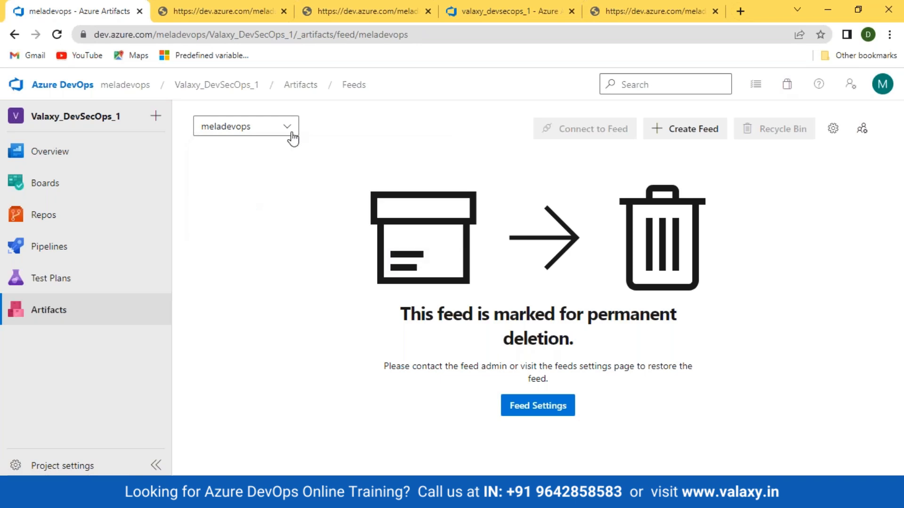
click(704, 129)
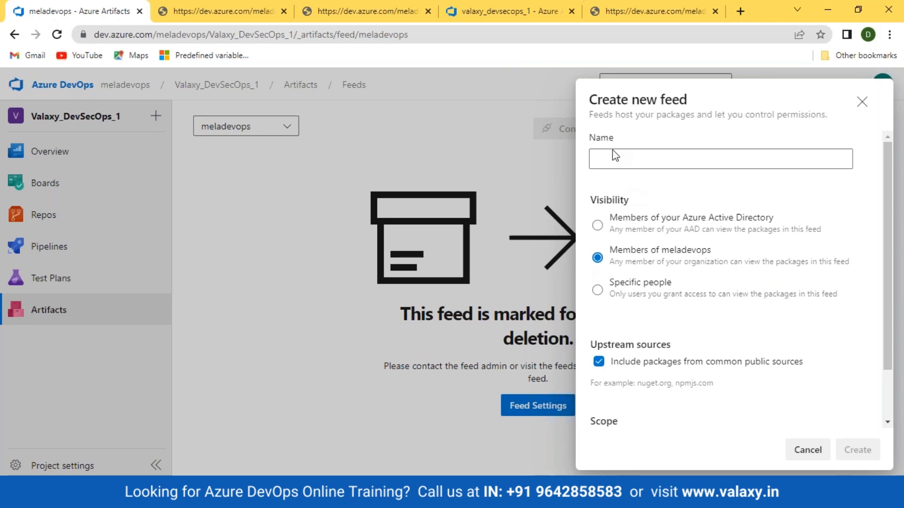
- Name the feed val_devsecops-1, choose Organization scope, and create it
click(610, 162)
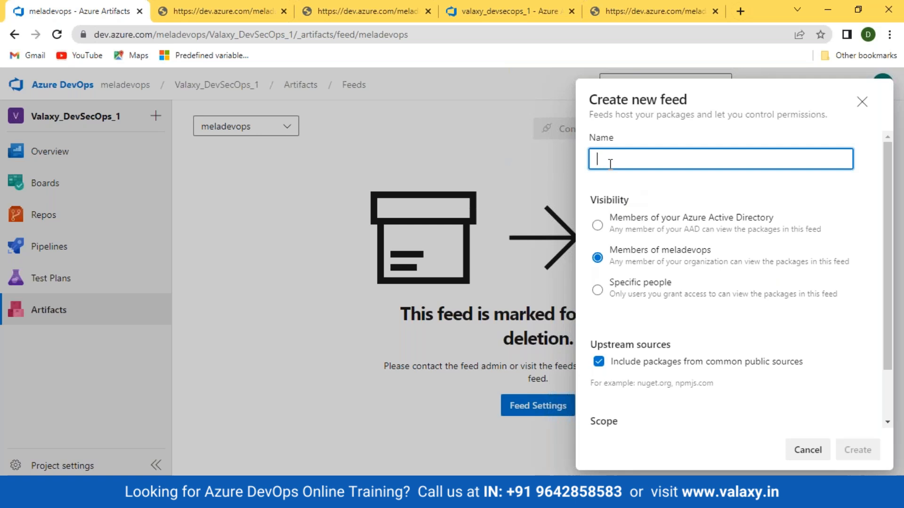
text(val_devsecops-1)
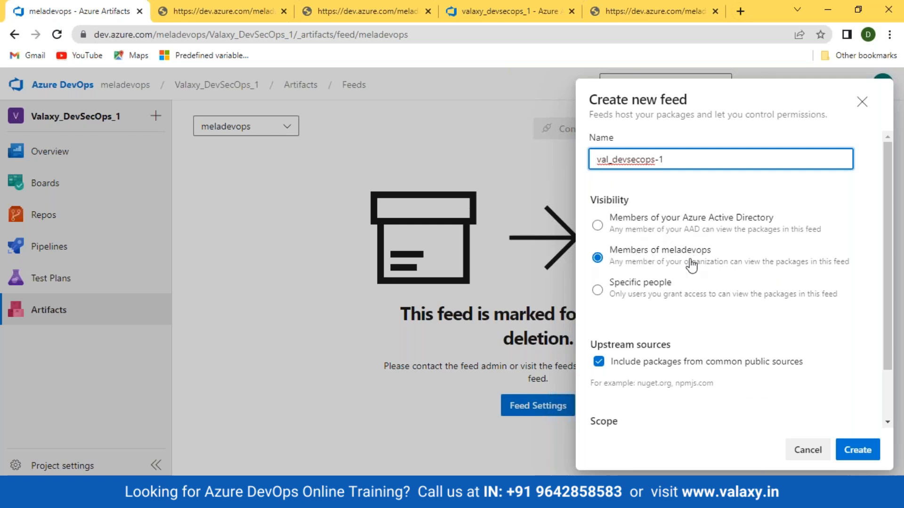
scroll(691, 264, down, 2)
scroll(650, 254, up, 2)
scroll(725, 299, down, 2)
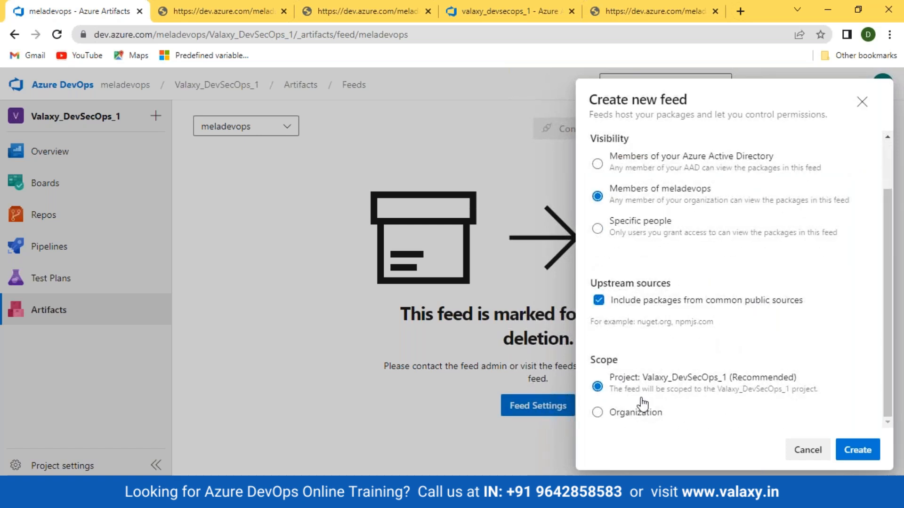
click(605, 414)
scroll(624, 317, up, 2)
scroll(624, 317, down, 2)
click(860, 456)
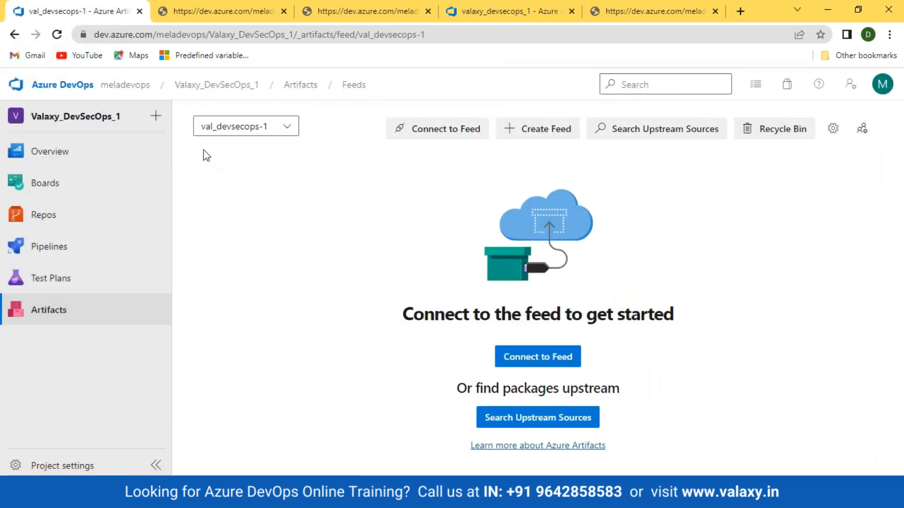
- Open the DevSecOps_App-build pipeline for editing and select its NuGet push step
click(49, 246)
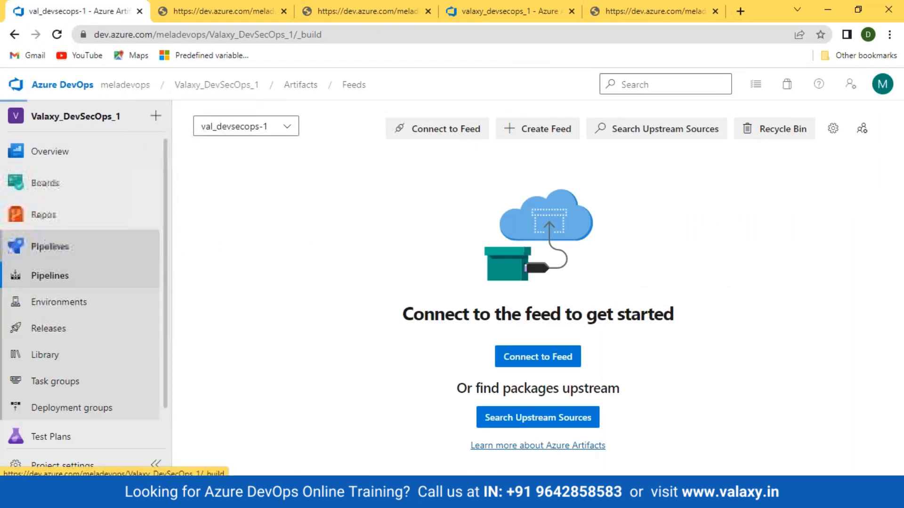
click(232, 265)
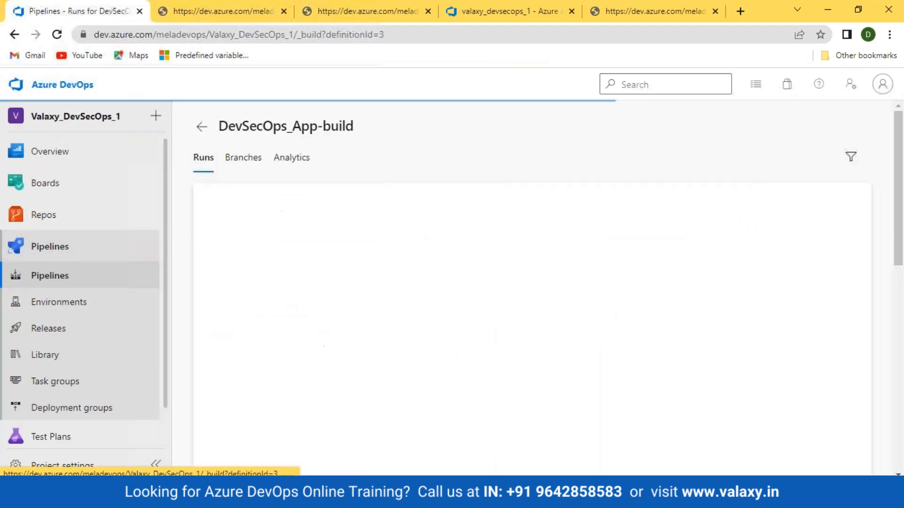
click(747, 130)
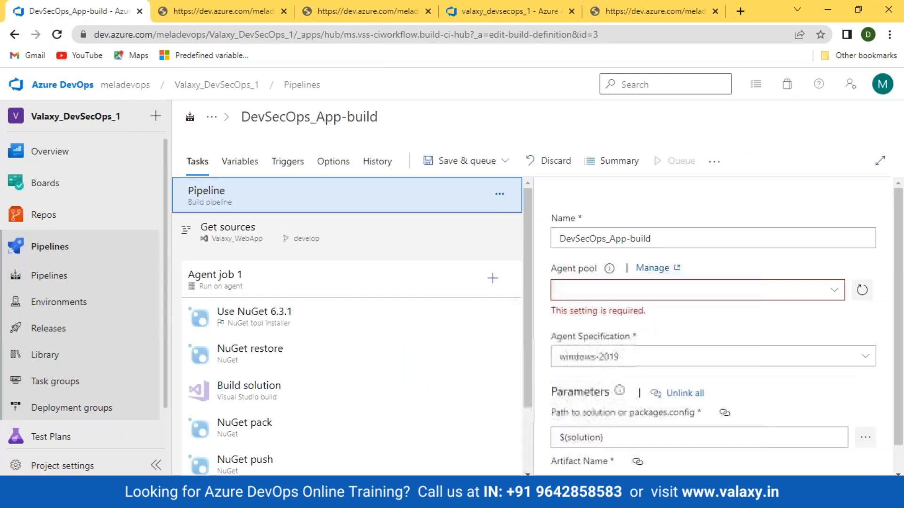
scroll(263, 425, down, 2)
click(254, 374)
scroll(869, 360, down, 5)
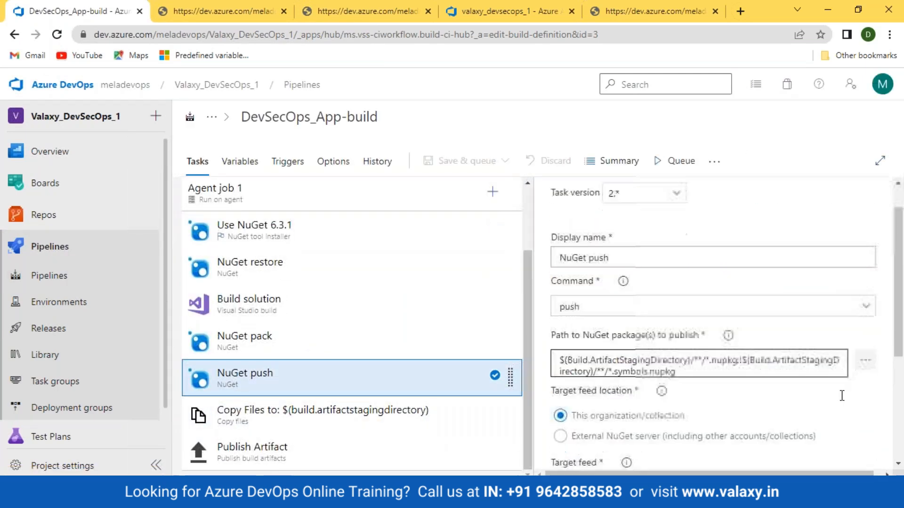
click(869, 359)
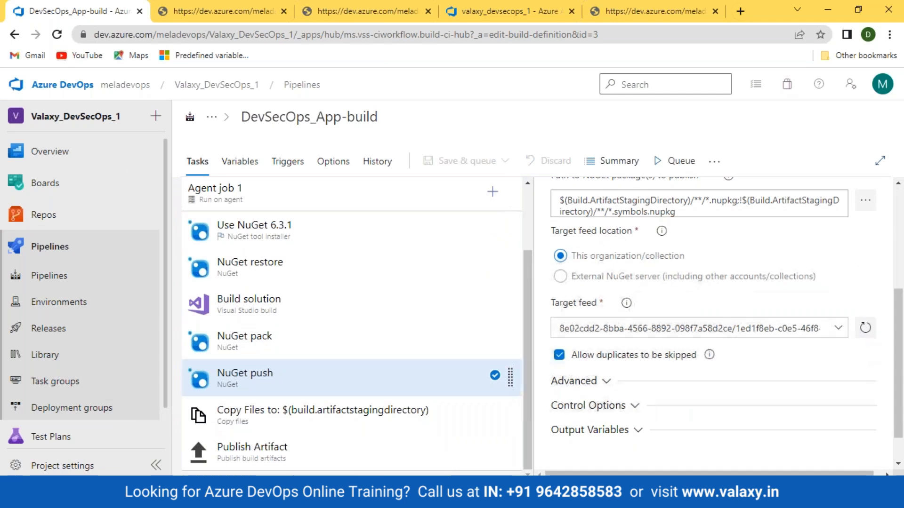
- Set the NuGet push Target feed to val_devsecops-1
click(834, 329)
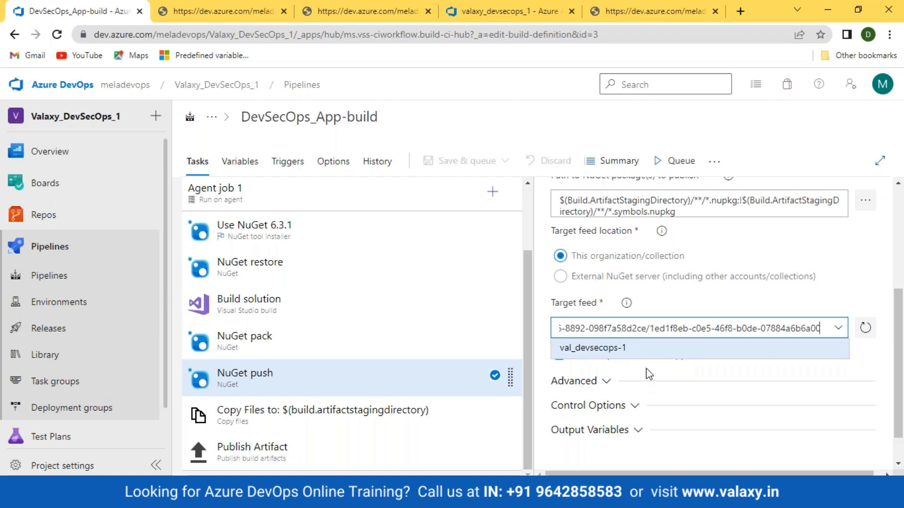
click(868, 288)
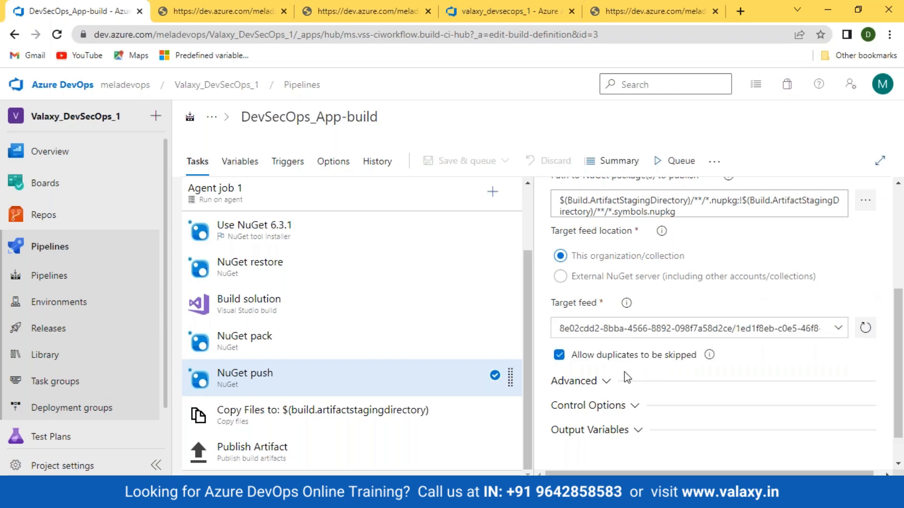
click(835, 329)
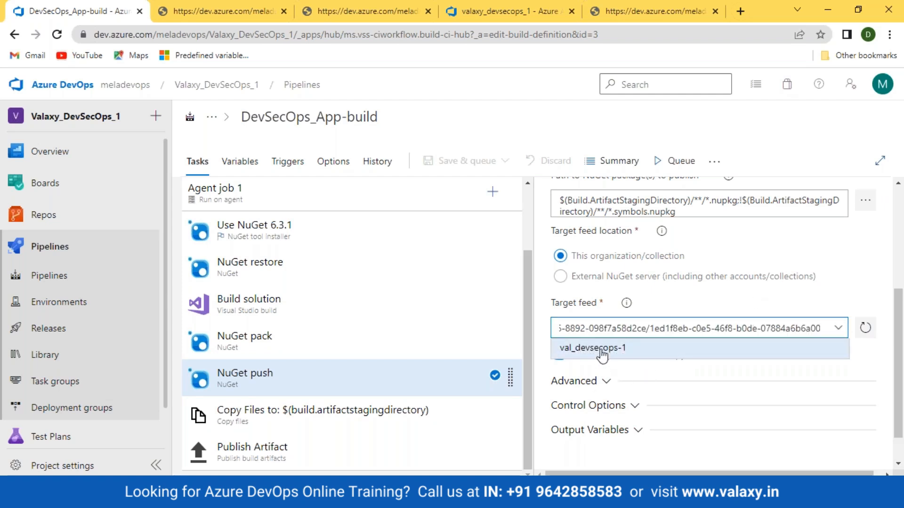
click(760, 348)
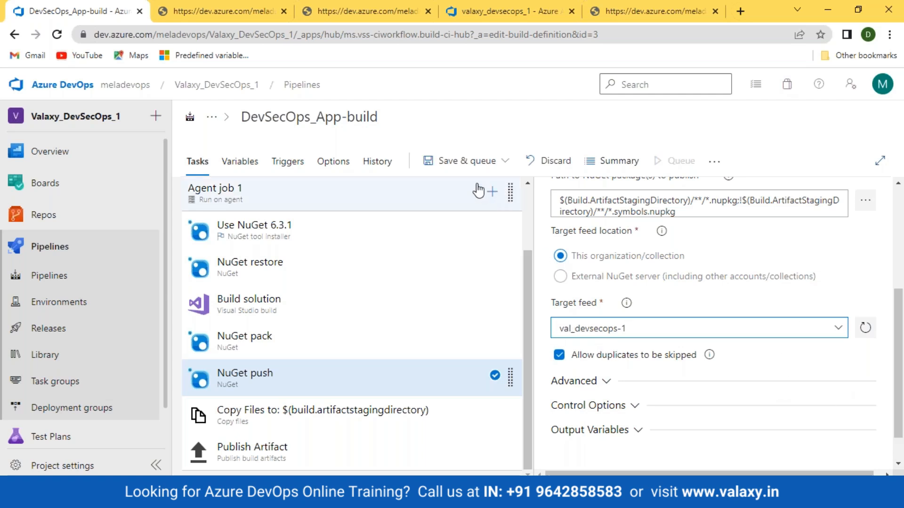
- Save the pipeline and queue a run on the develop branch
click(466, 161)
click(464, 189)
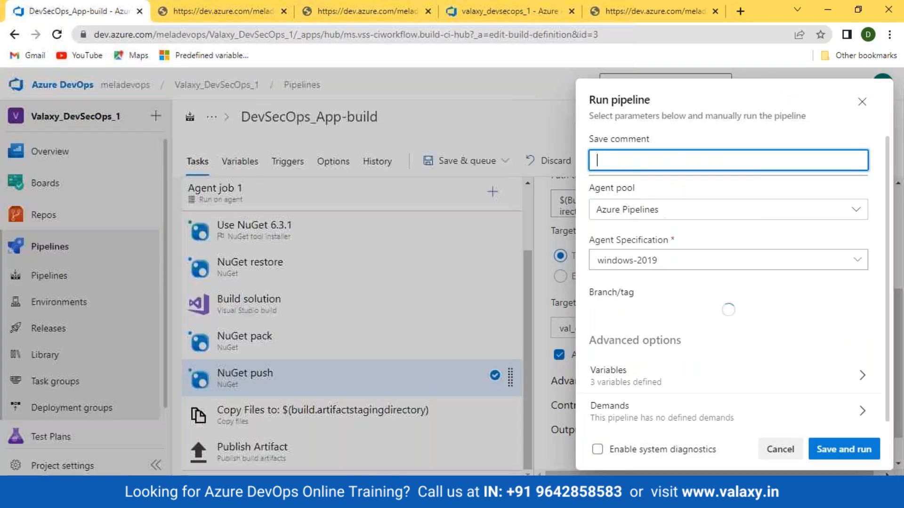
click(834, 451)
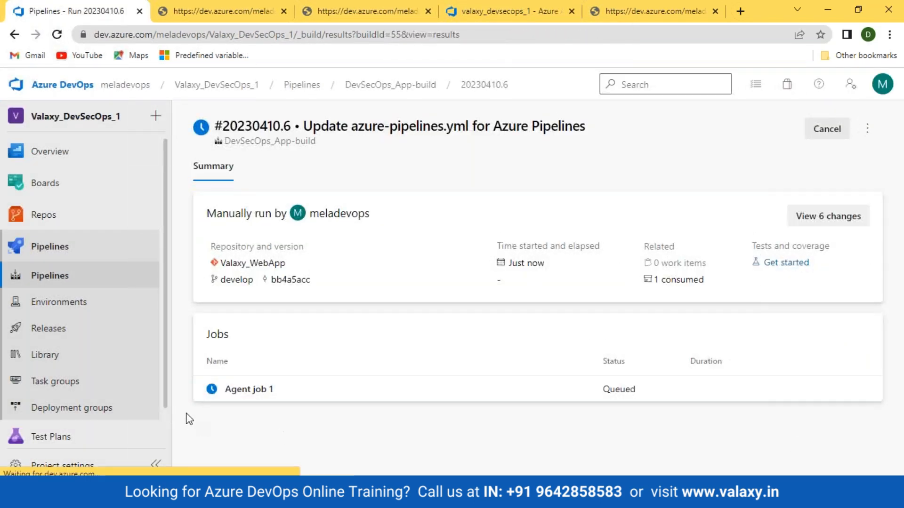
- Follow run #20230410.6's Agent job 1 logs through NuGet pack and push, then open Project settings
click(233, 391)
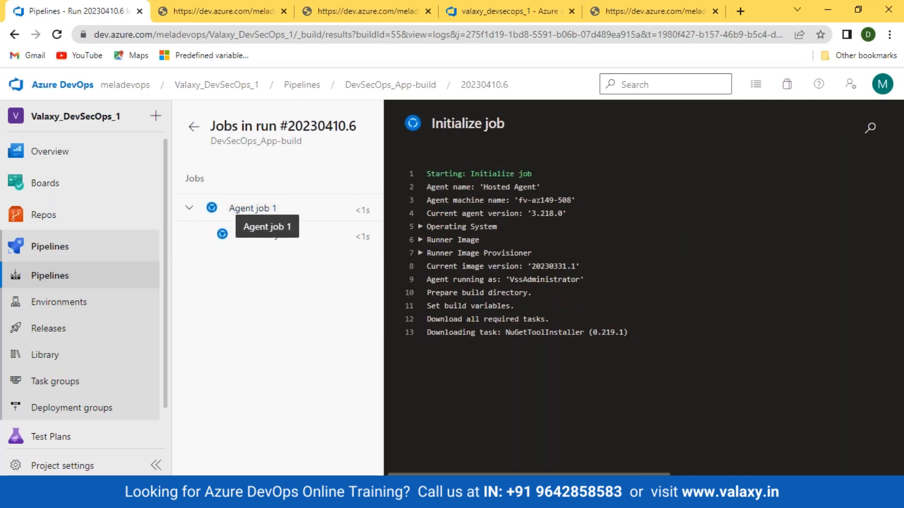
click(56, 35)
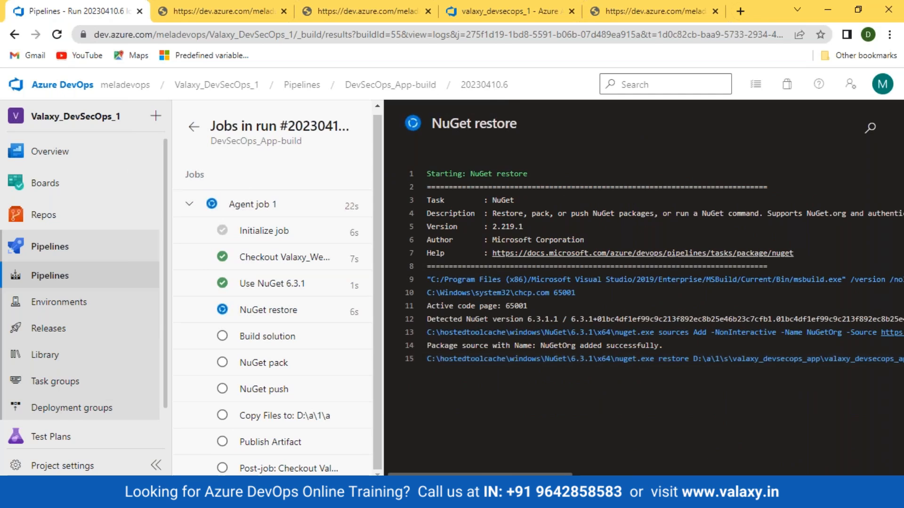
click(285, 370)
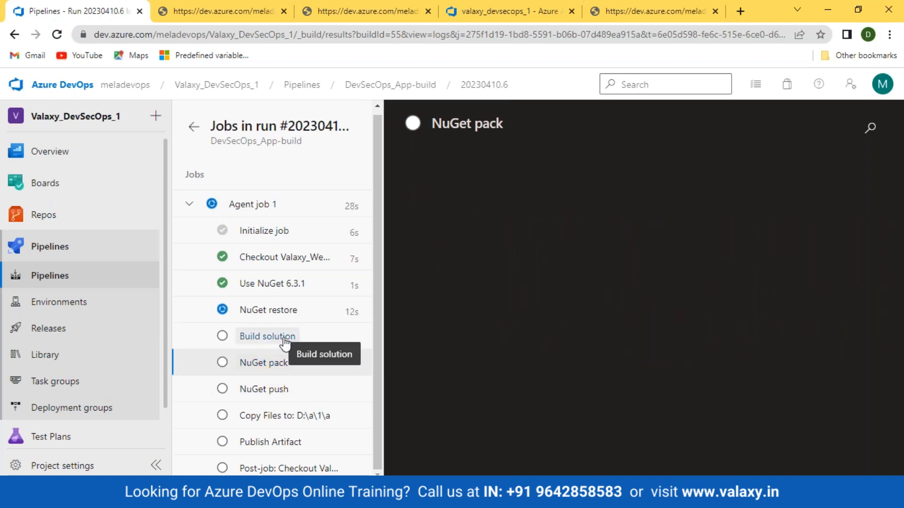
click(262, 394)
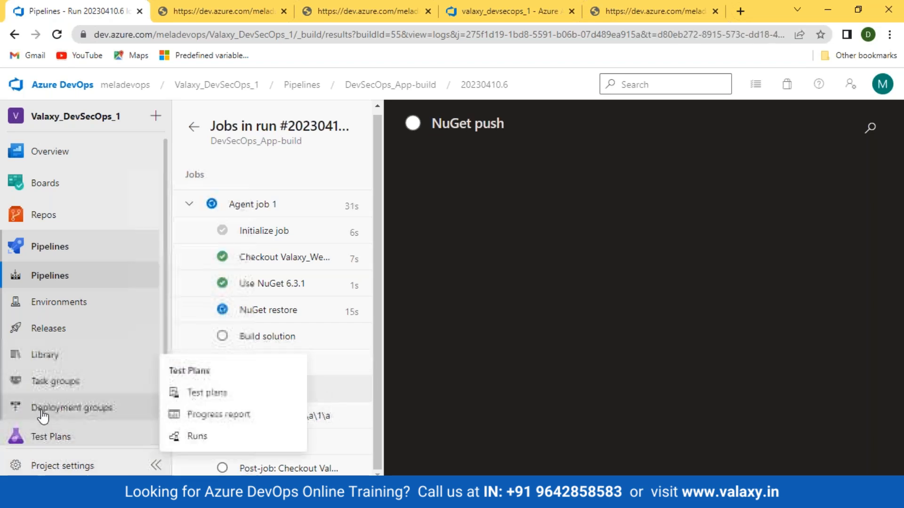
scroll(43, 410, down, 1)
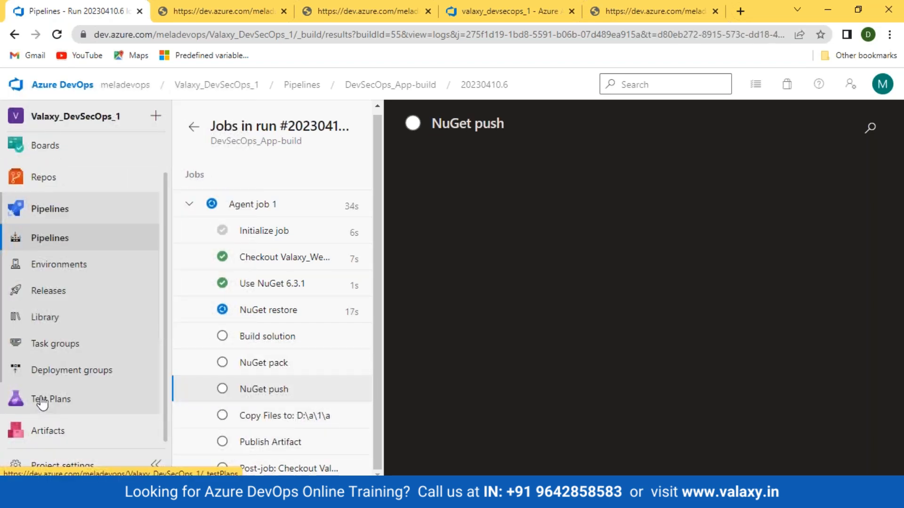
click(58, 35)
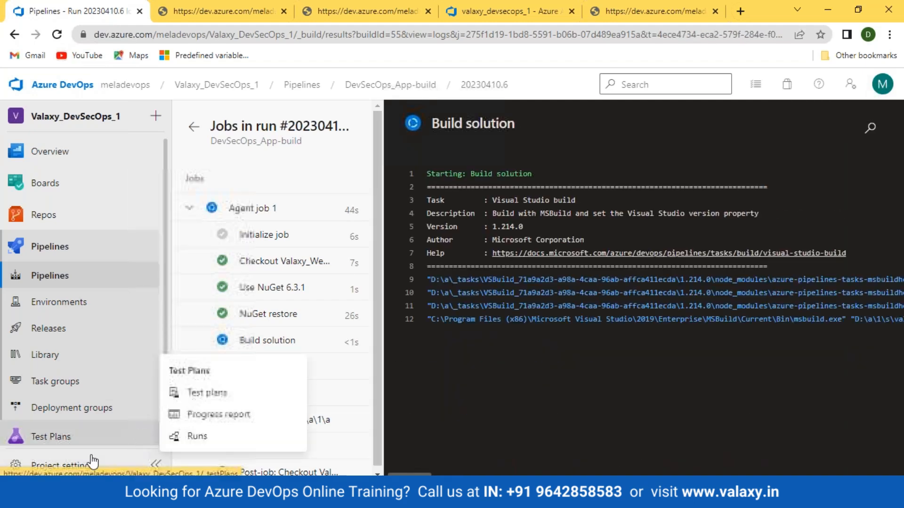
click(75, 467)
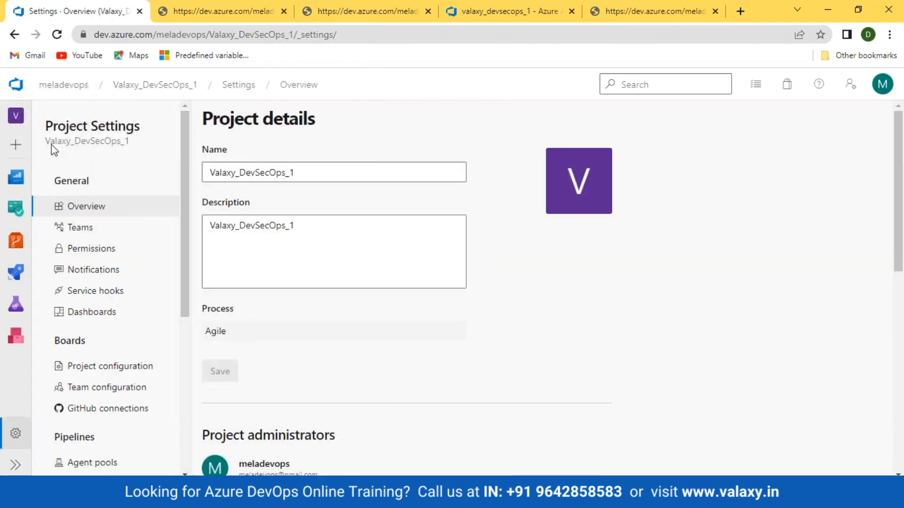
- Go via the projects home and Valaxy_DevSecOps_1 settings to the DevSecOps_App-build runs list
click(27, 87)
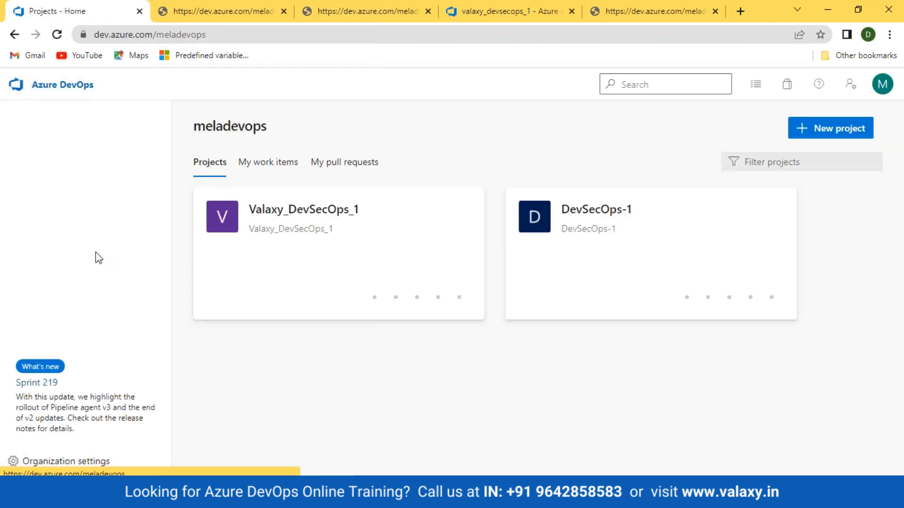
click(335, 208)
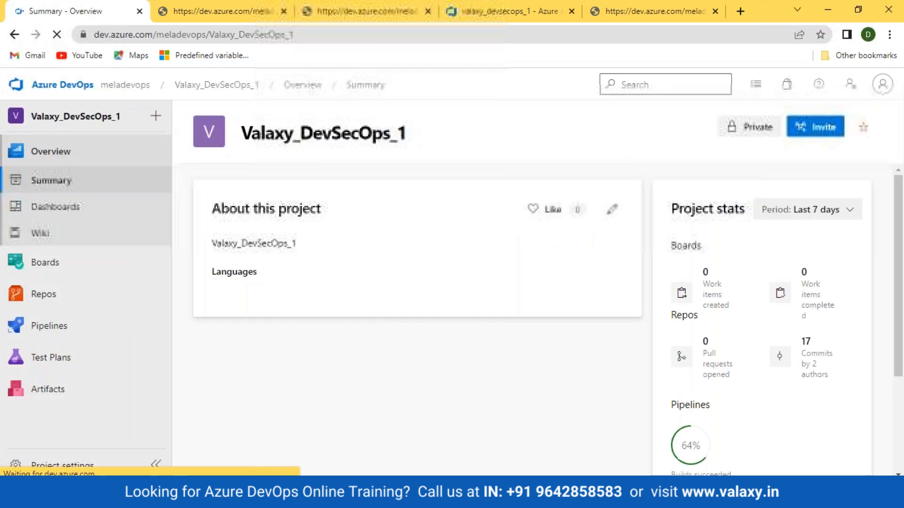
click(53, 467)
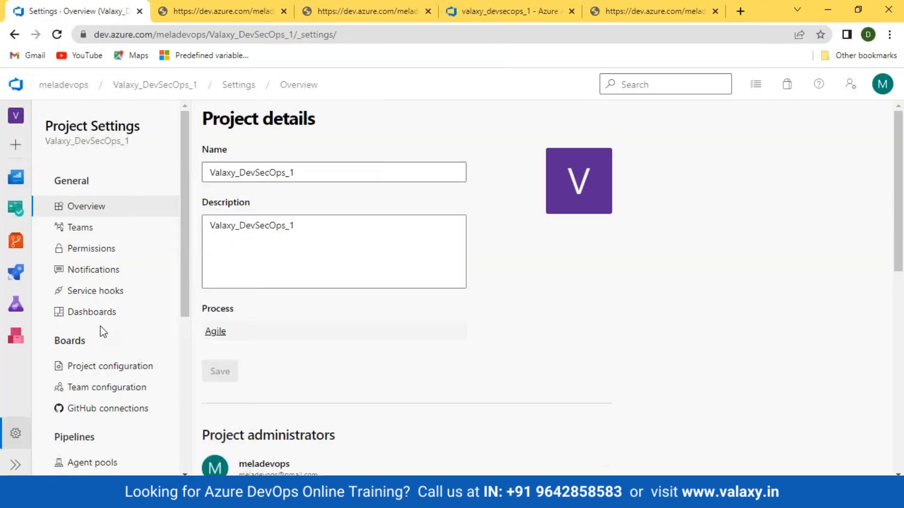
scroll(400, 415, down, 5)
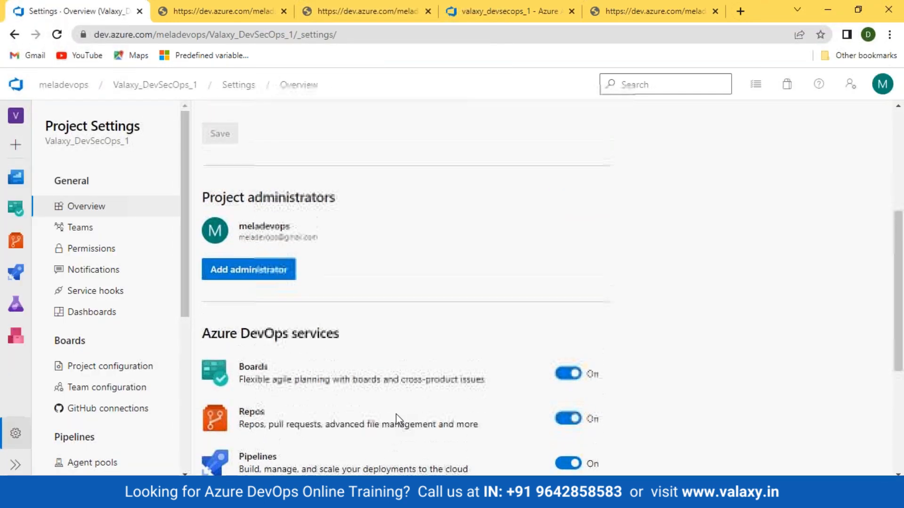
scroll(396, 414, up, 1)
drag(238, 266, 319, 263)
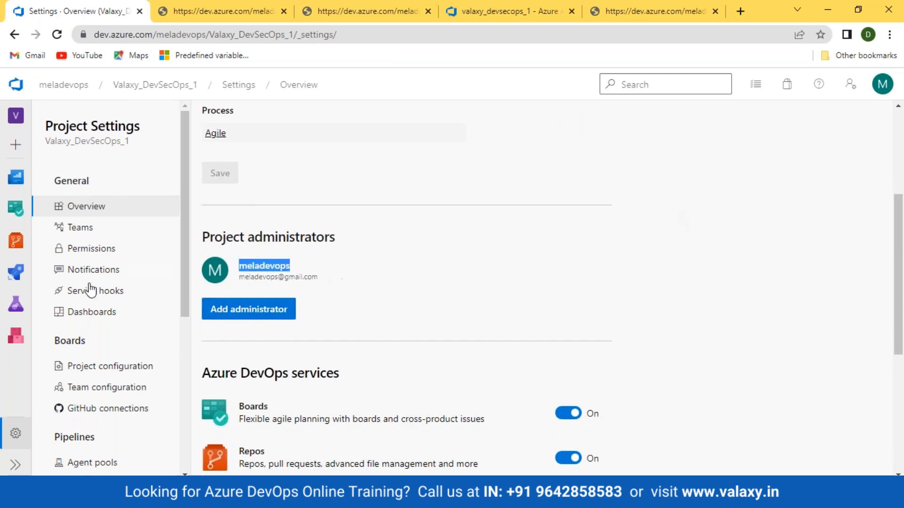
mouse_move(18, 272)
click(66, 296)
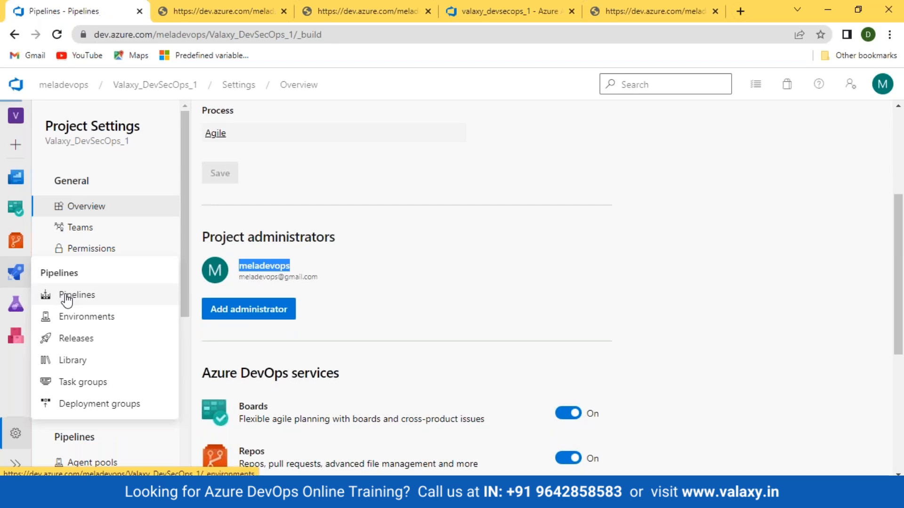
click(289, 269)
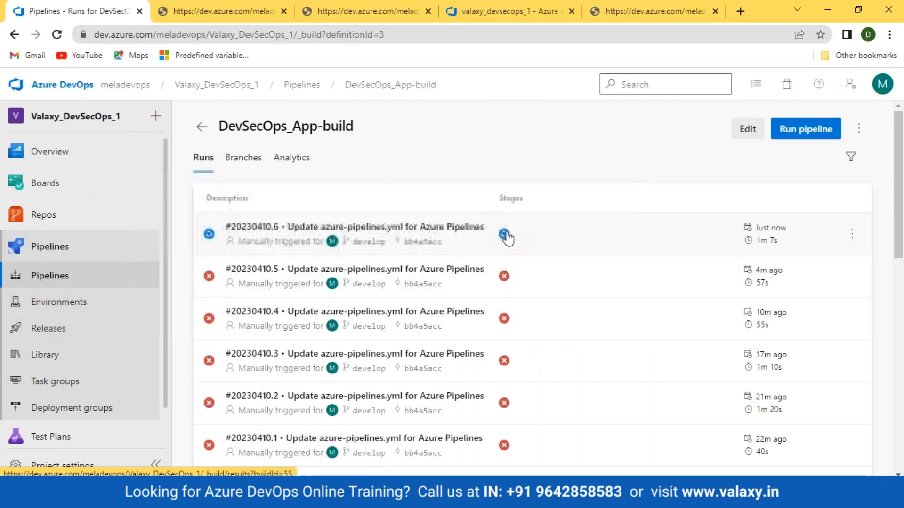
- Open the latest run's failed NuGet push log as a raw log in a new tab
click(505, 234)
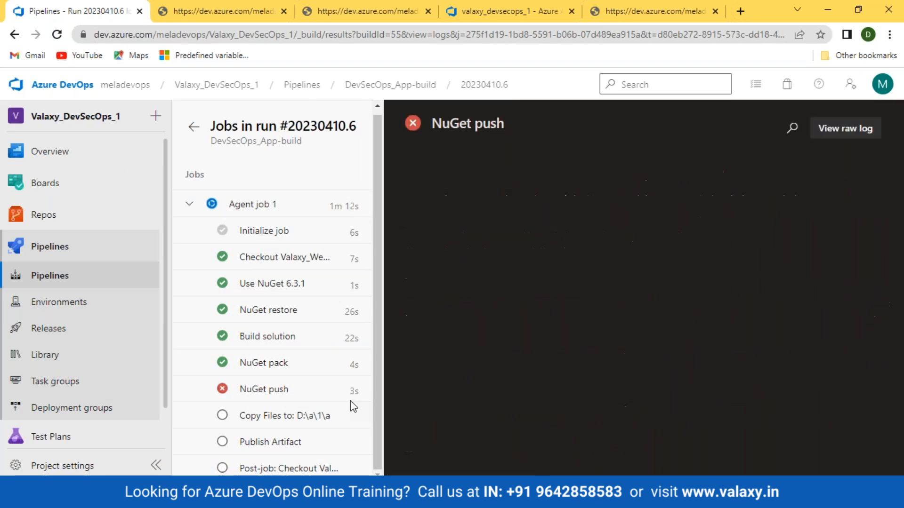
click(267, 391)
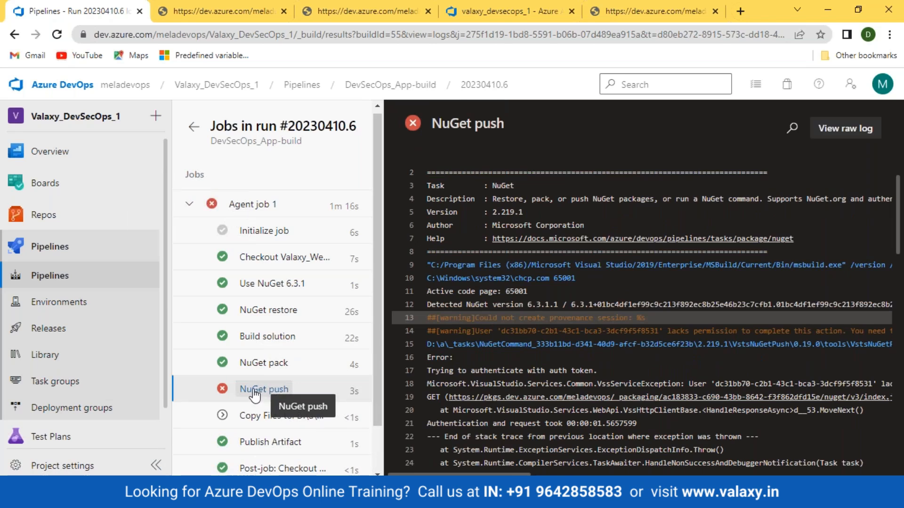
click(844, 128)
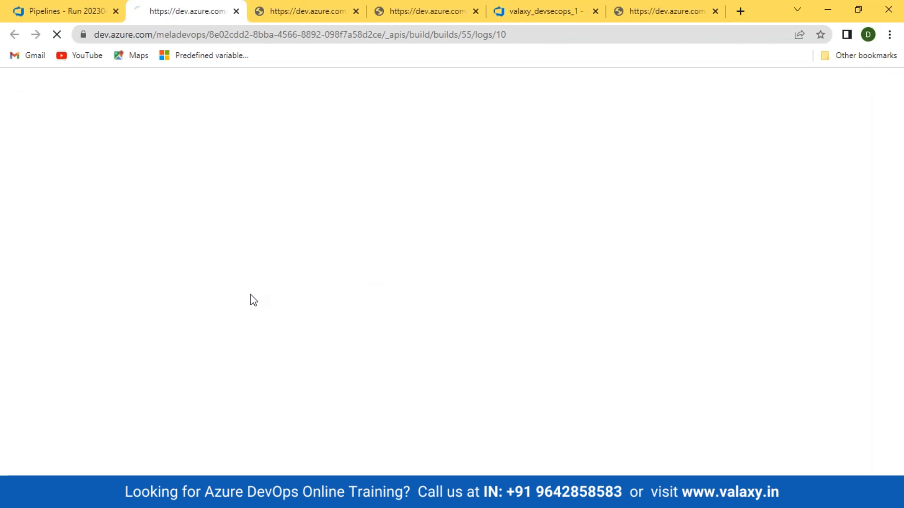
- Highlight the authentication line and 'lacks permission' warning, then return to the project tab
scroll(251, 300, down, 3)
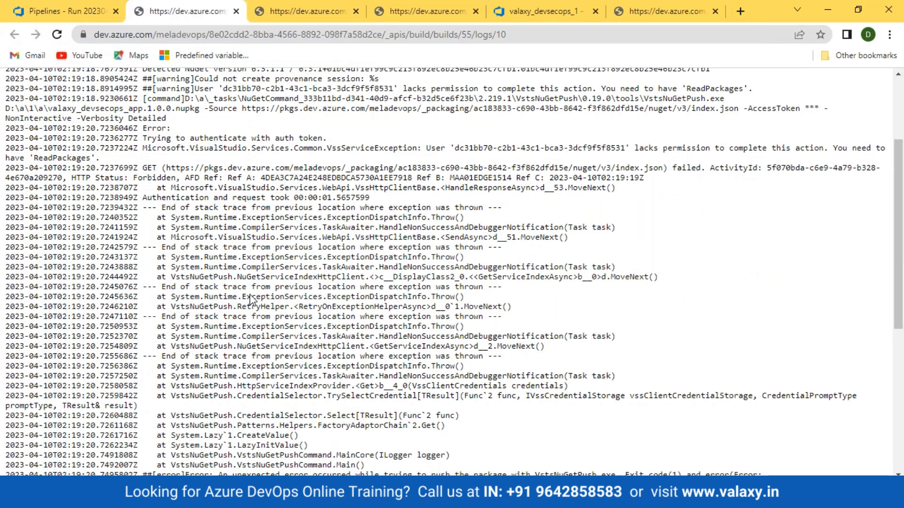
scroll(251, 300, up, 1)
scroll(251, 295, up, 2)
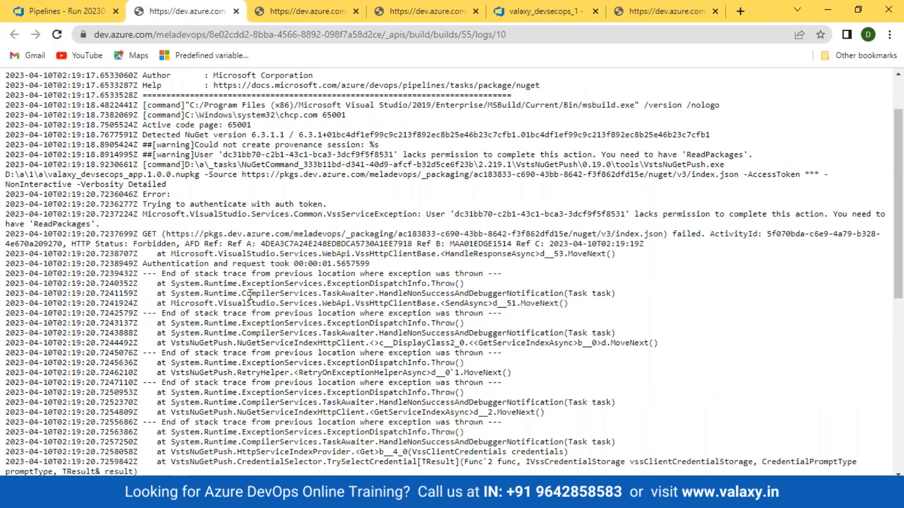
drag(152, 204, 295, 203)
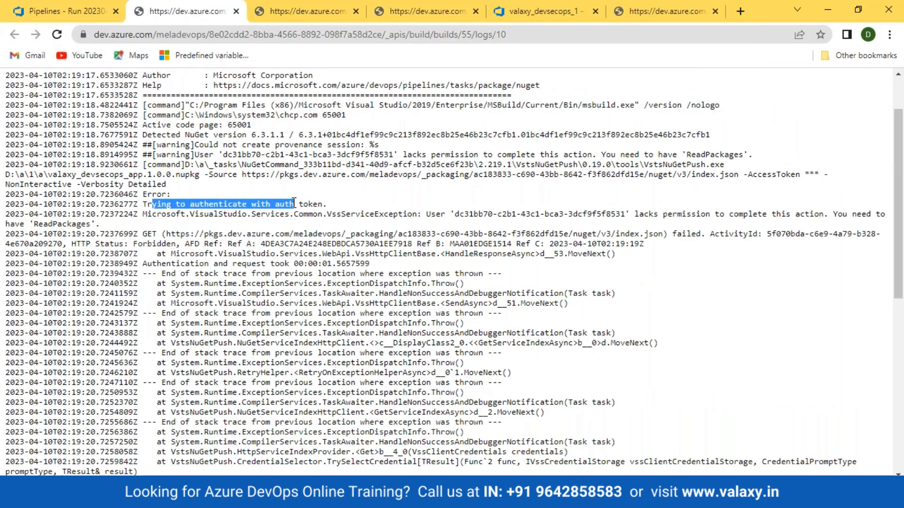
drag(195, 155, 601, 155)
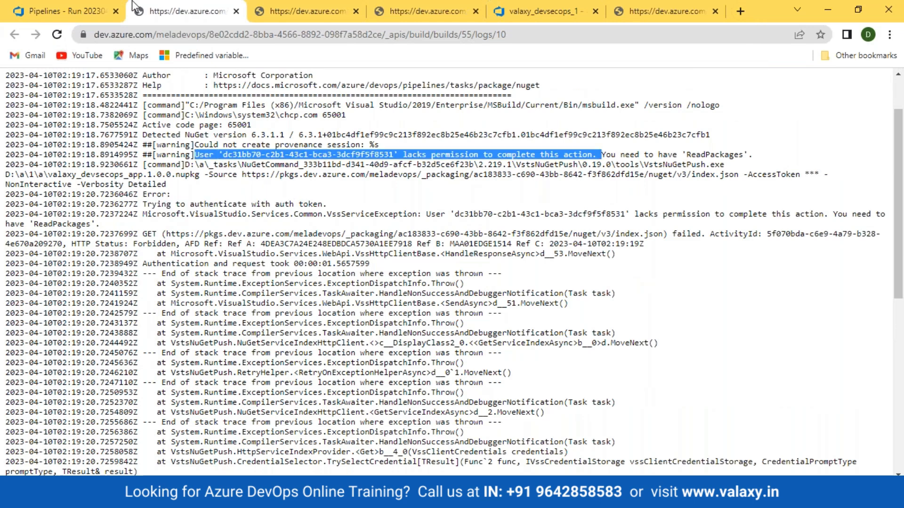
click(19, 10)
click(35, 278)
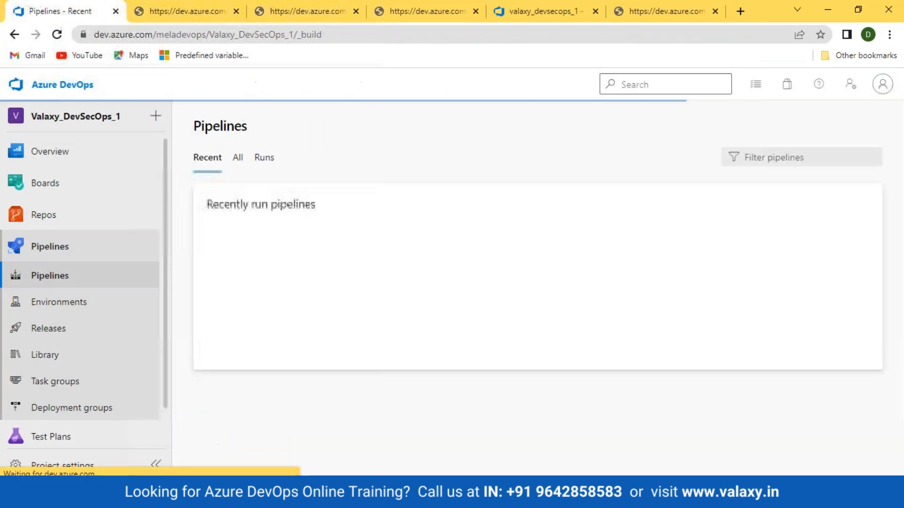
click(288, 356)
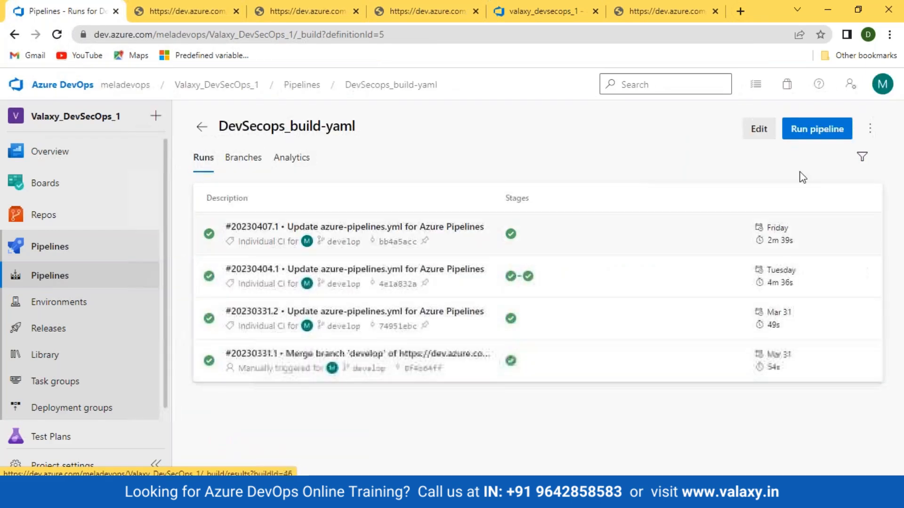
click(759, 128)
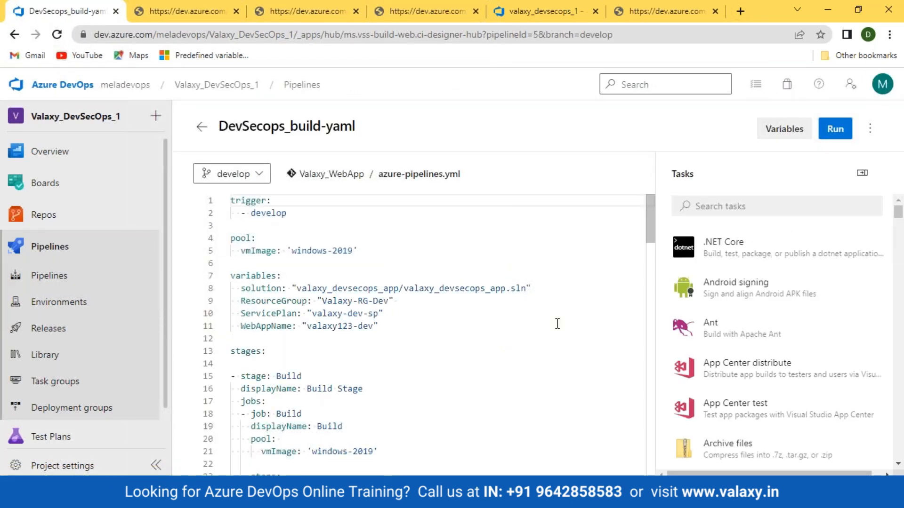
click(862, 173)
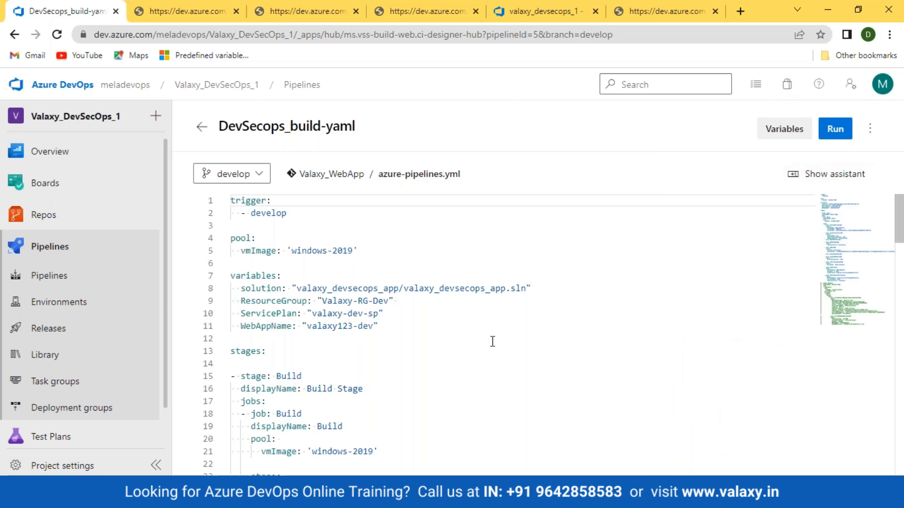
scroll(493, 342, down, 4)
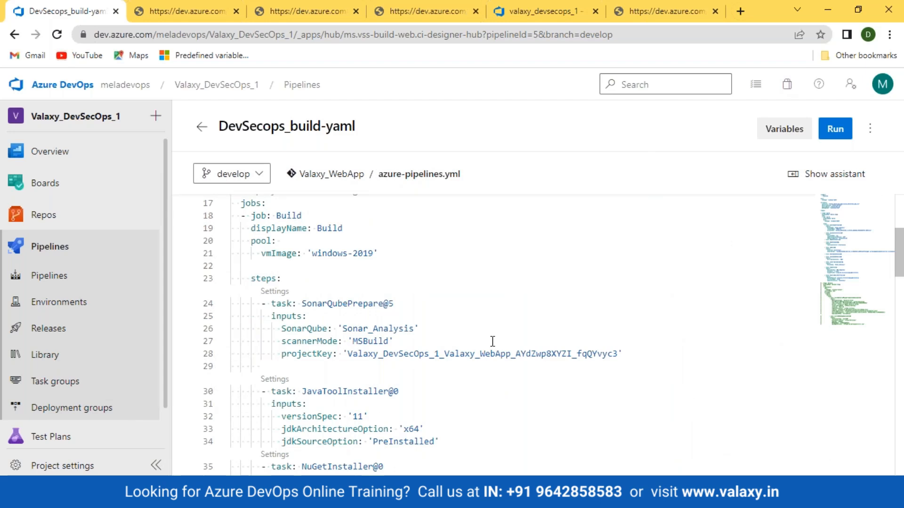
scroll(493, 341, down, 5)
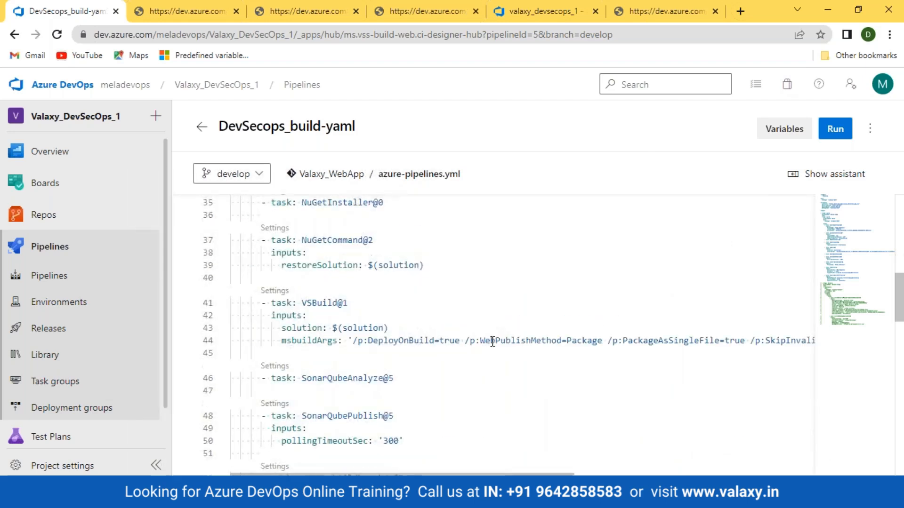
scroll(493, 341, down, 3)
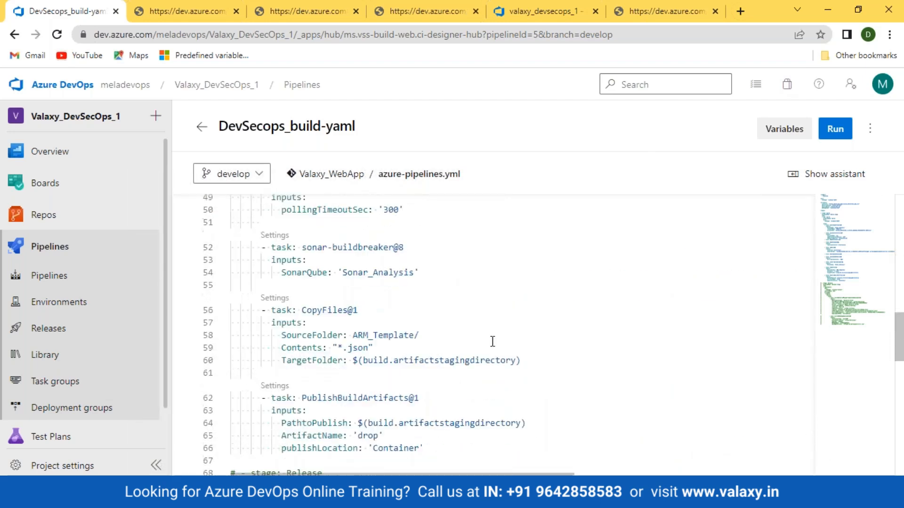
scroll(493, 342, up, 3)
click(50, 277)
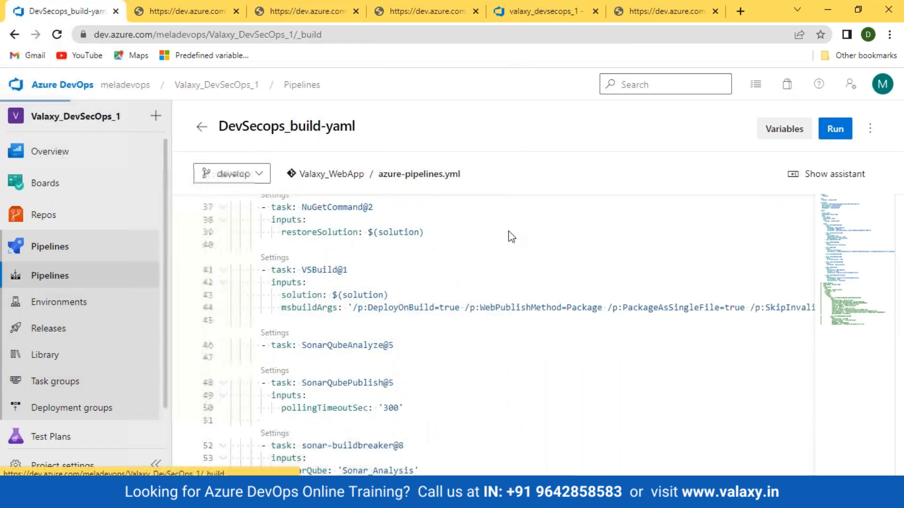
- Create a new pipeline for the Valaxy_WebApp Azure Repos Git repository from the ASP.NET template
click(824, 128)
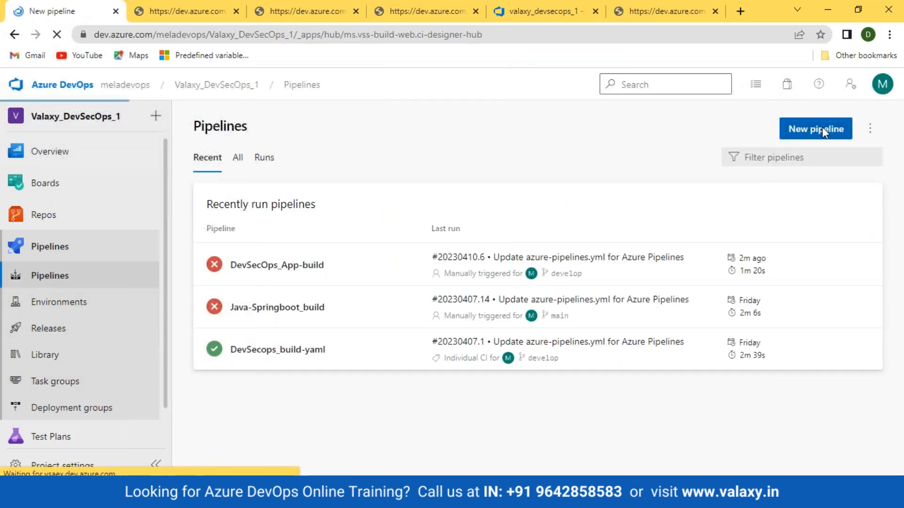
click(307, 224)
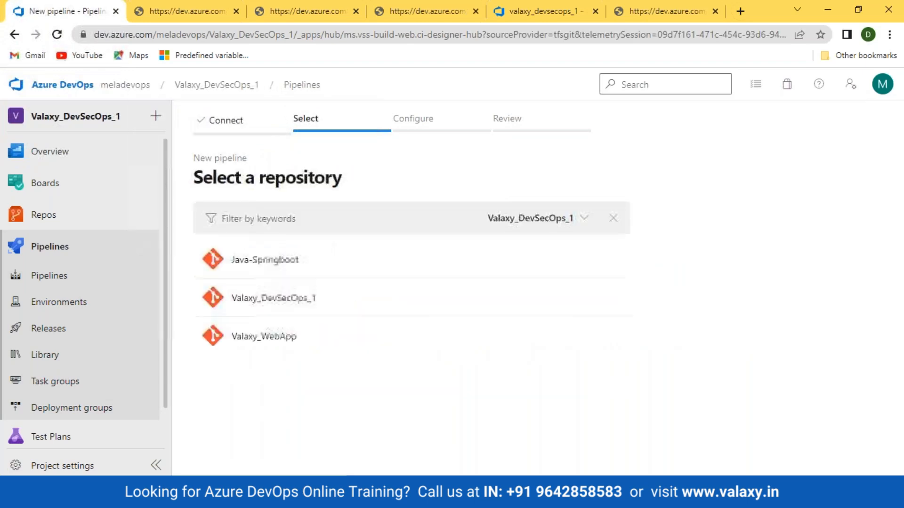
click(267, 348)
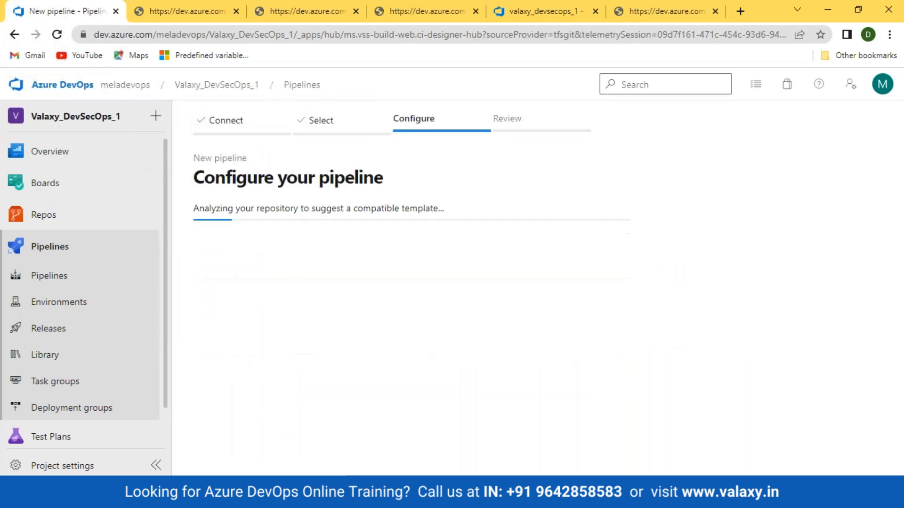
click(303, 235)
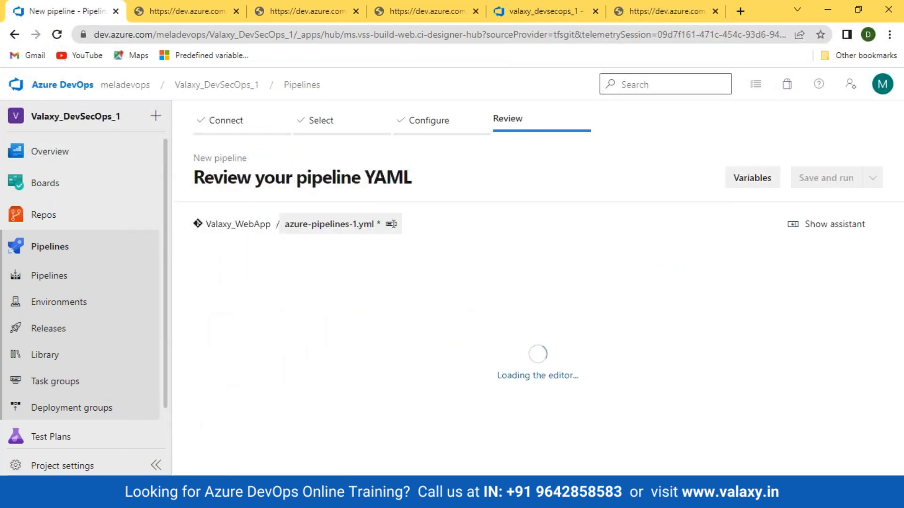
- Delete the comment header lines at the top of the YAML
drag(666, 289, 215, 241)
key(Delete)
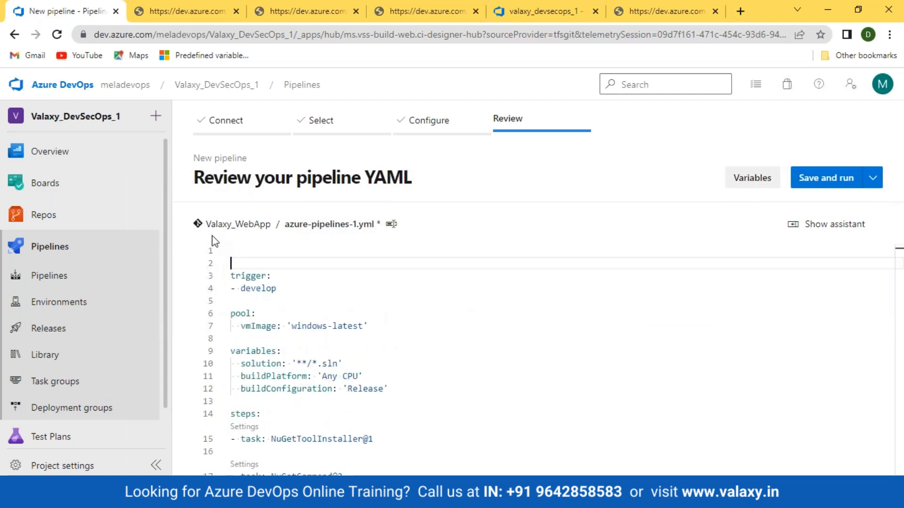
key(Delete)
key(Delete)
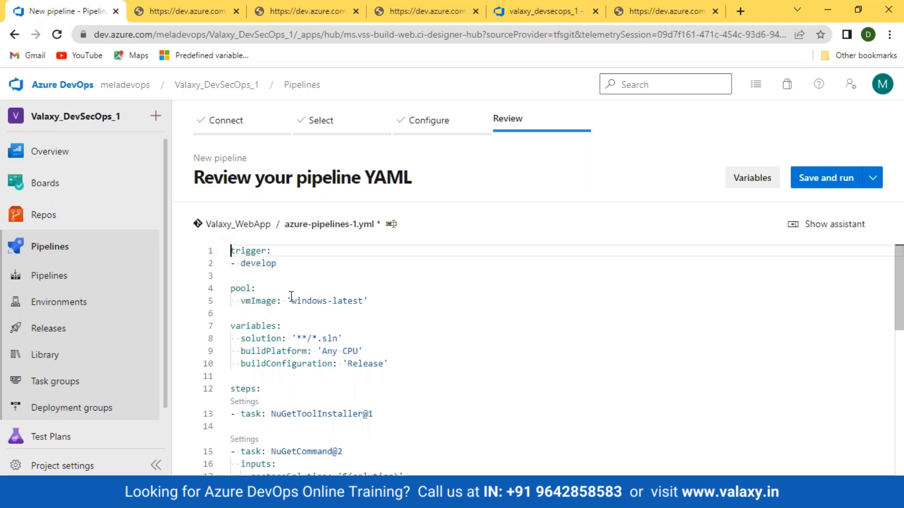
scroll(466, 387, down, 4)
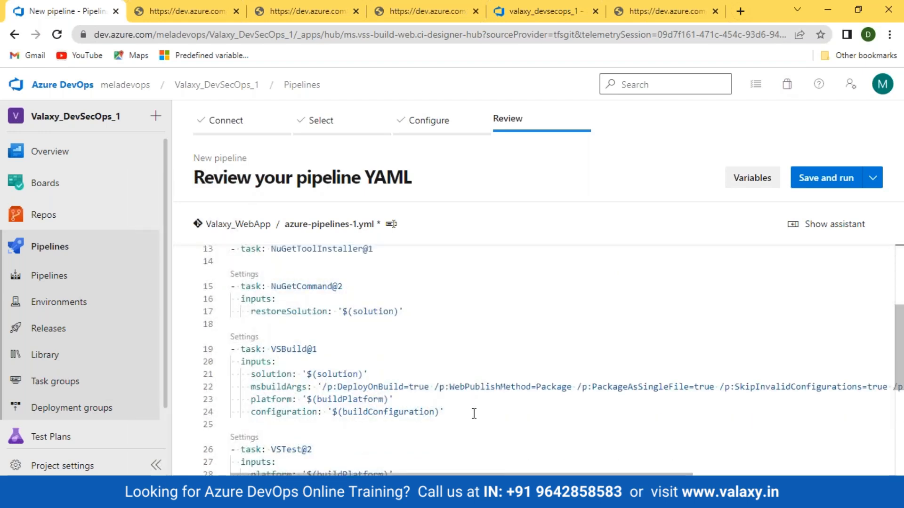
scroll(474, 413, down, 1)
scroll(466, 404, up, 2)
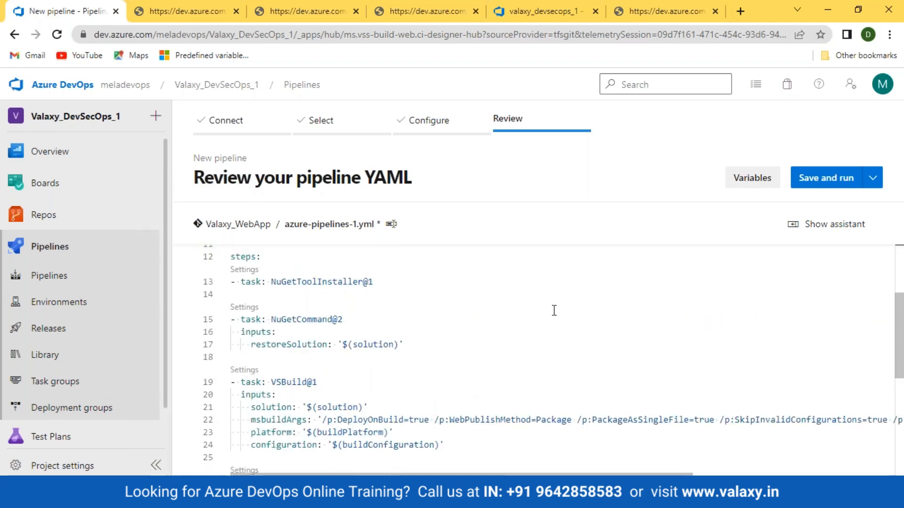
- Configure a NuGet task in the assistant with the command set to pack
click(831, 231)
text(nuget)
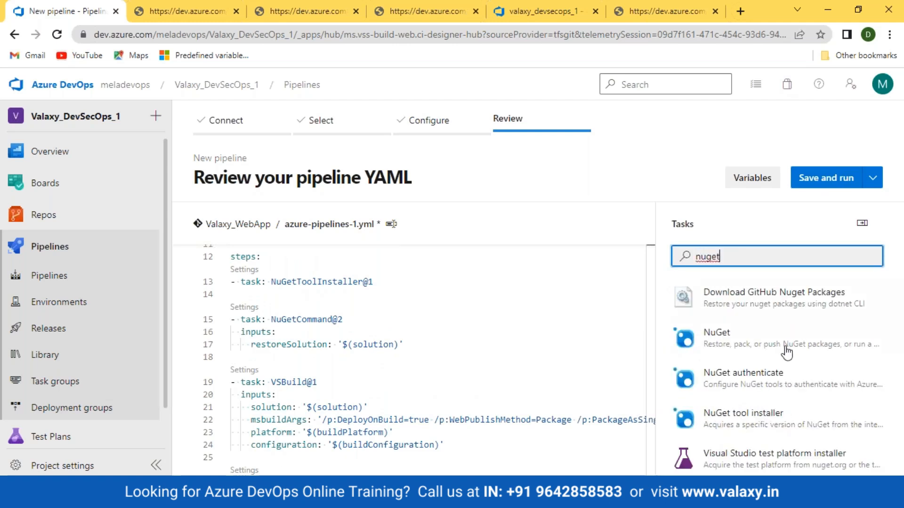
click(785, 350)
click(864, 283)
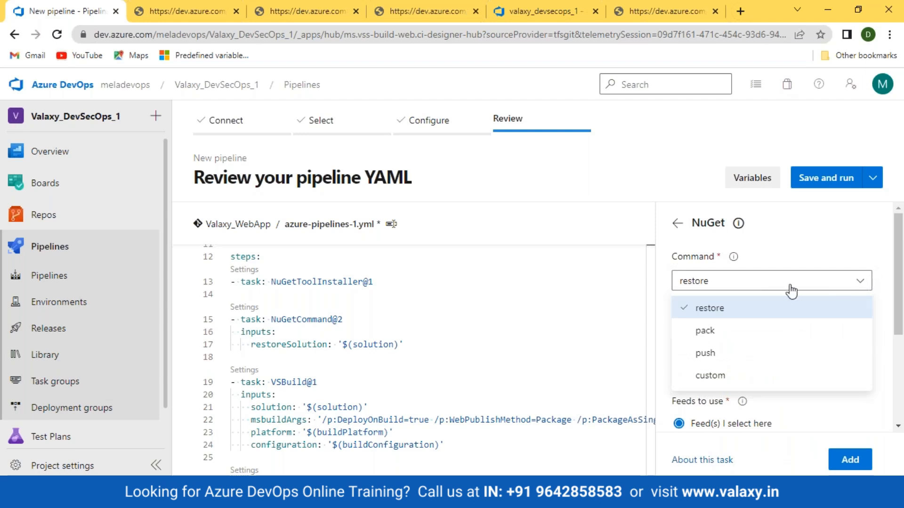
click(698, 332)
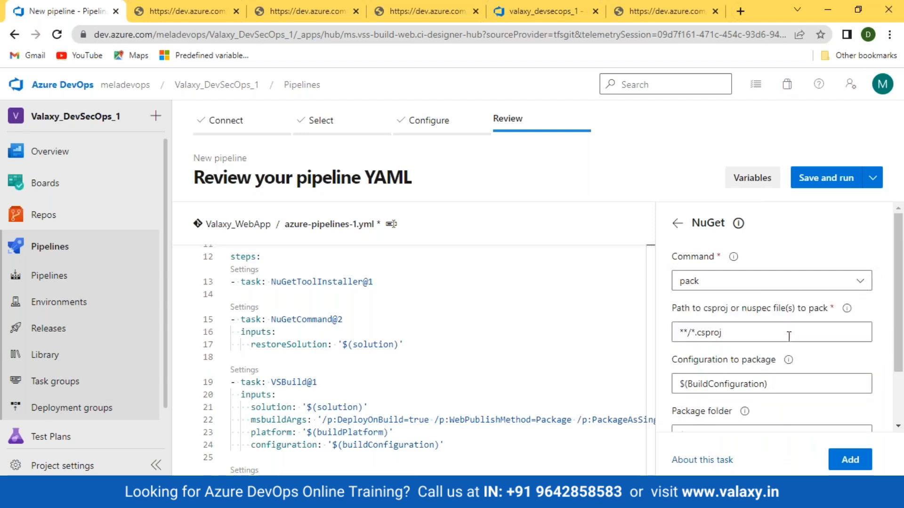
- Open the repository files in a new tab and browse the valaxy_devsecops_app folder
click(193, 15)
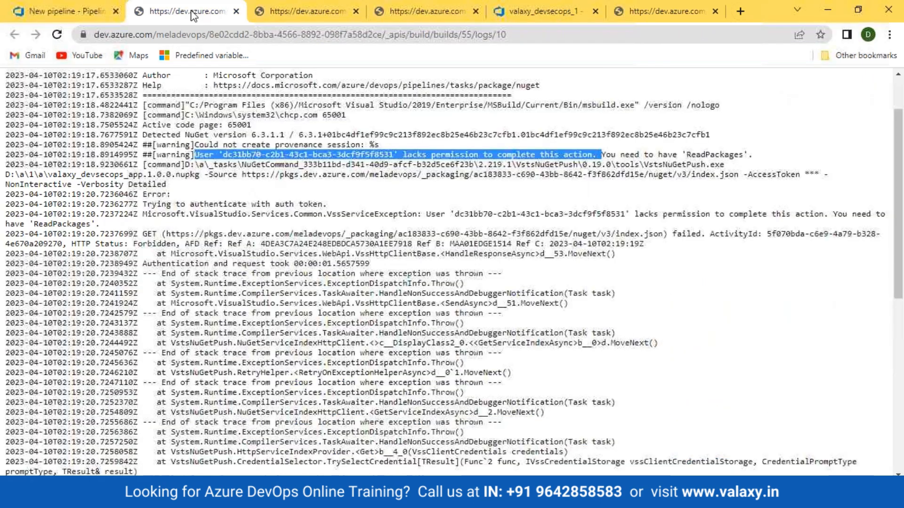
click(66, 10)
right_click(32, 214)
click(80, 224)
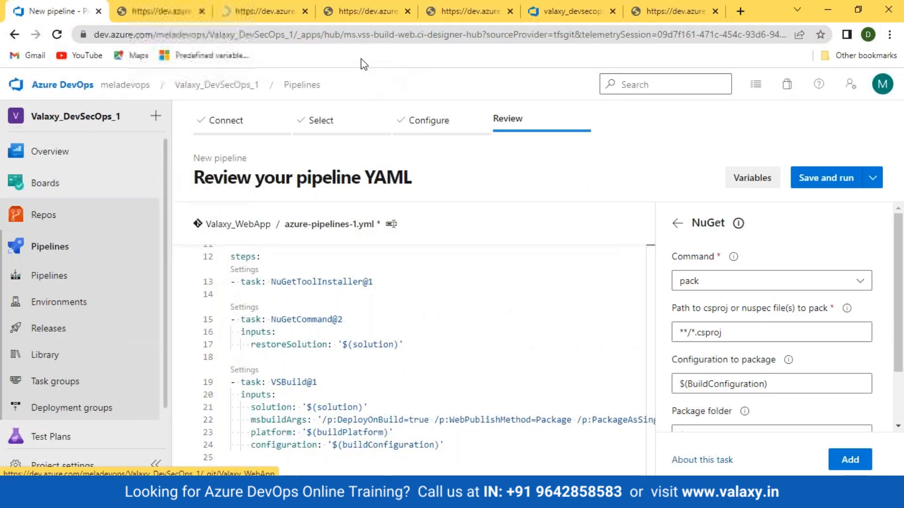
click(250, 12)
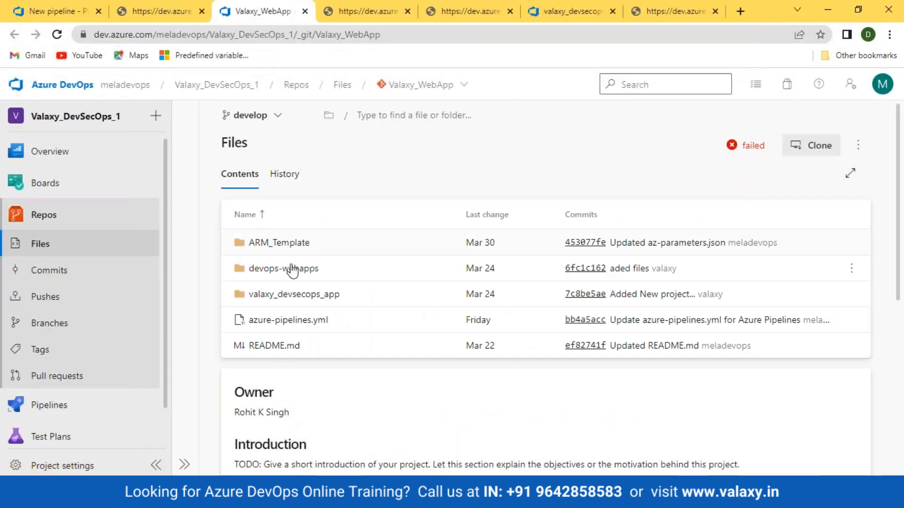
click(293, 296)
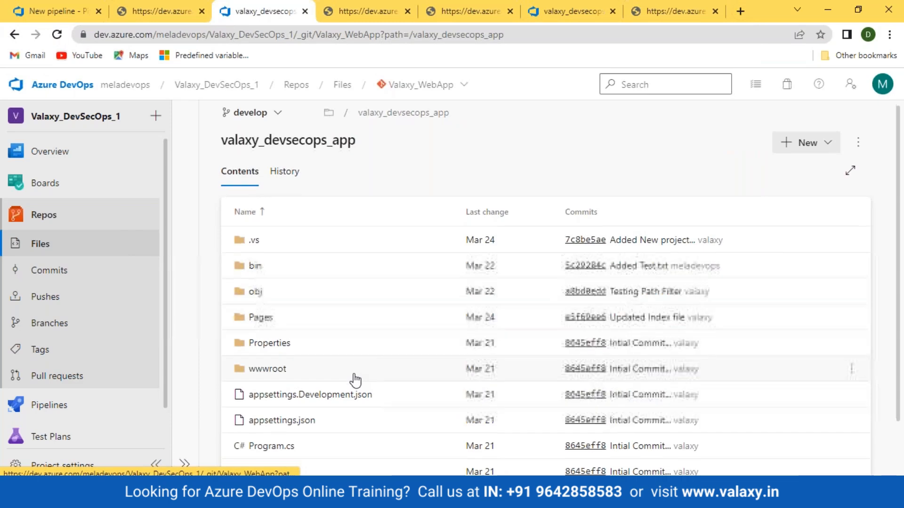
- Copy the valaxy_devsecops_app.csproj path into the NuGet pack task's path setting
click(356, 431)
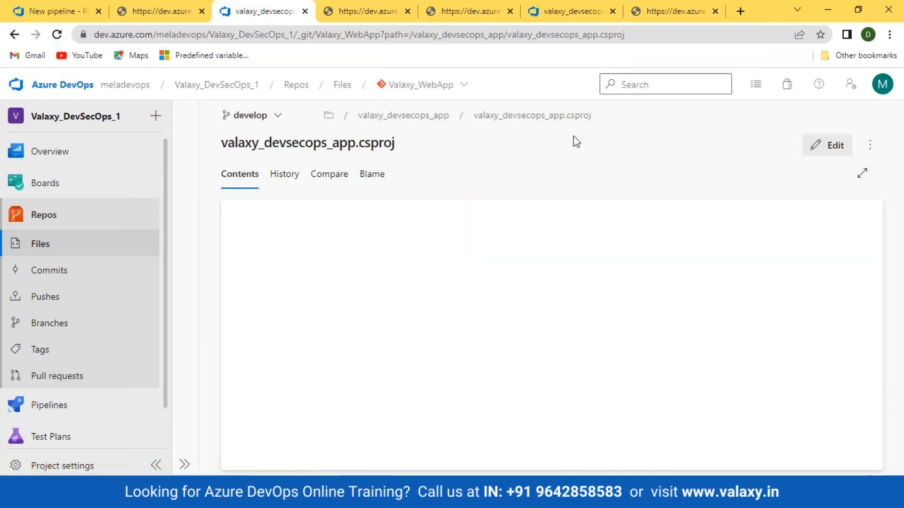
click(573, 117)
key(ctrl+c)
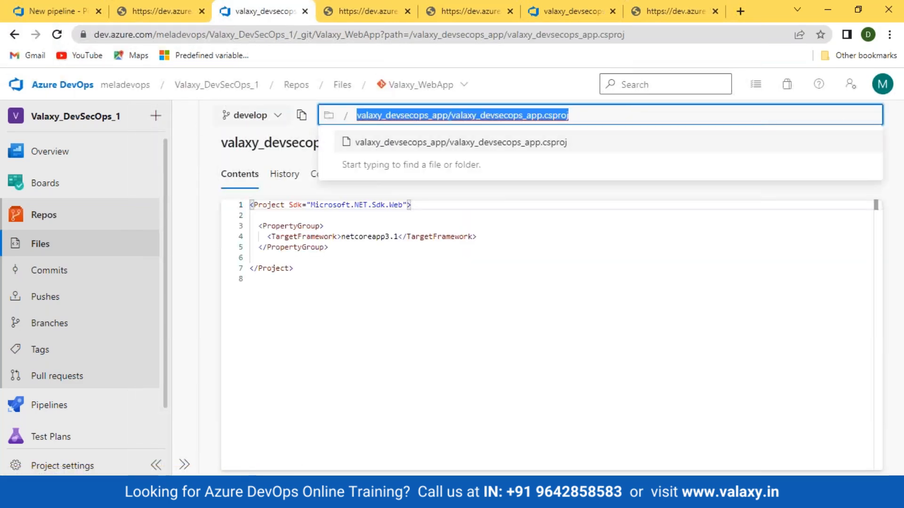
click(54, 11)
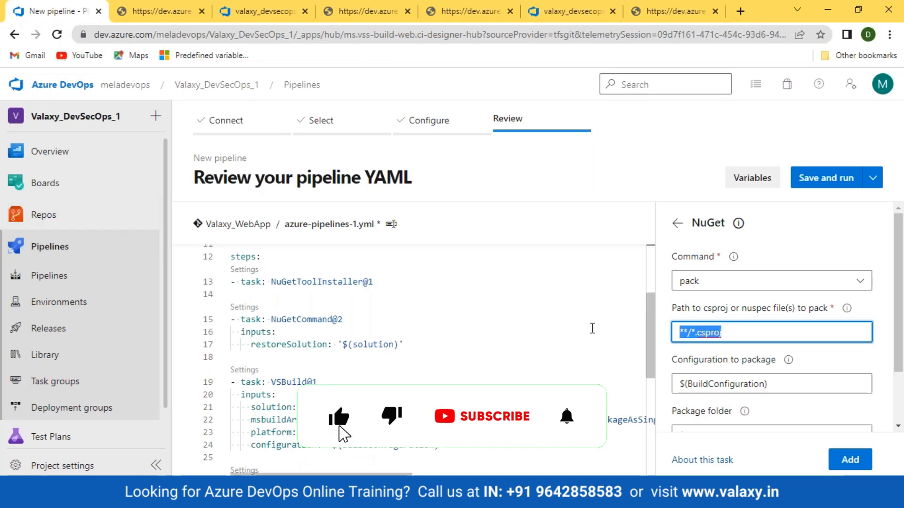
key(ctrl+v)
- Insert the NuGet pack task after the restore step, with blank lines around it
scroll(840, 340, down, 2)
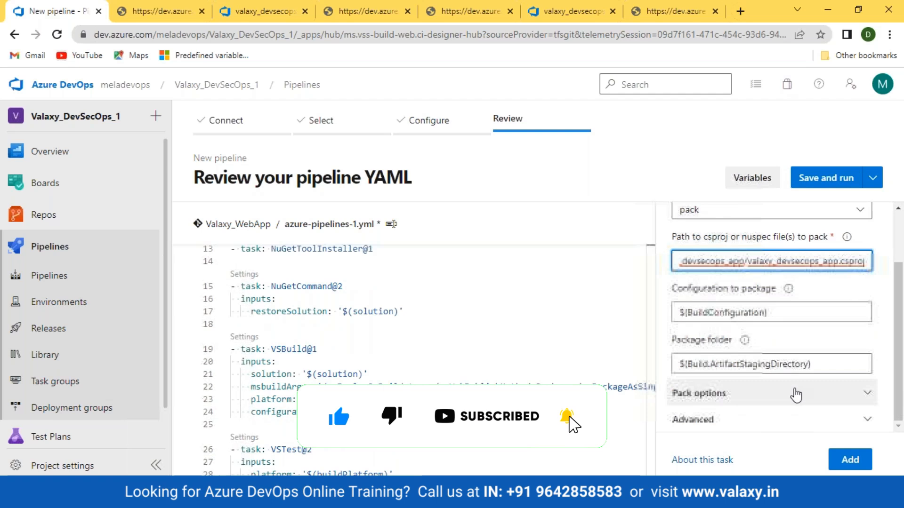
click(232, 323)
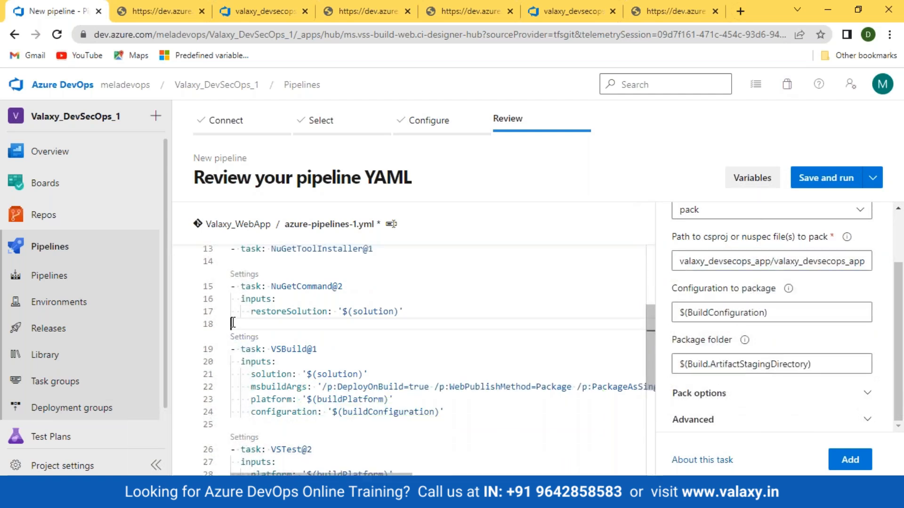
key(Return)
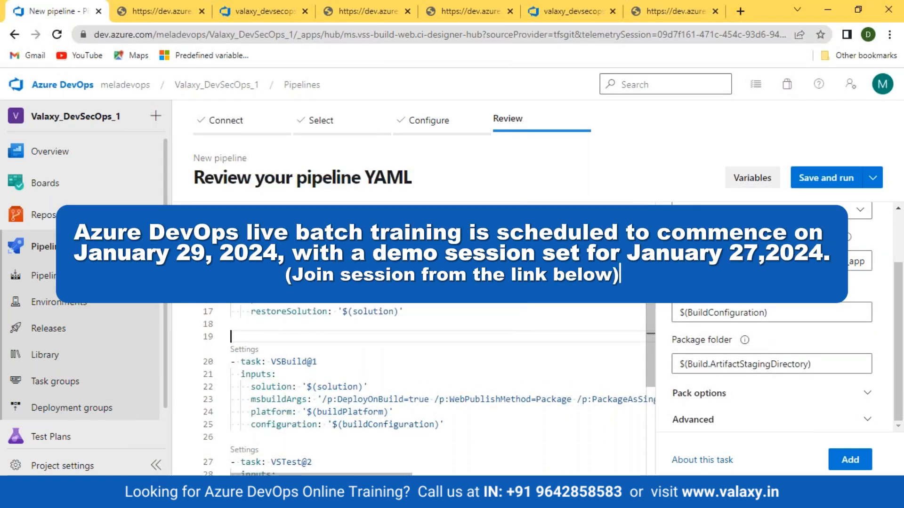
click(846, 462)
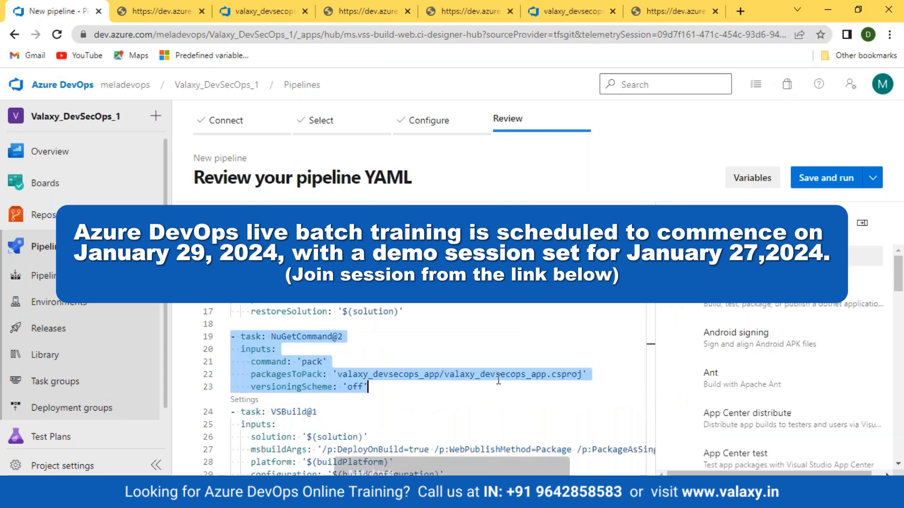
click(394, 404)
key(Return)
key(Escape)
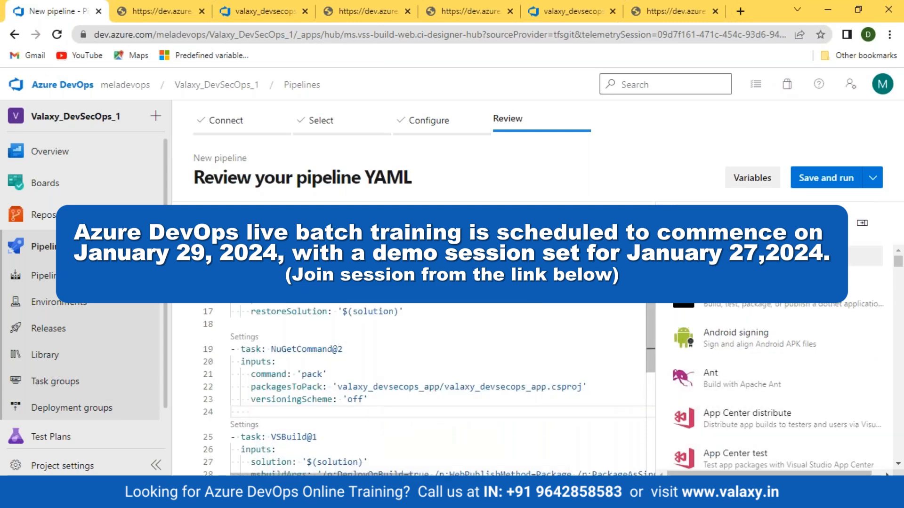
- Configure a new NuGet task from the catalogue with the command set to push
scroll(423, 386, down, 3)
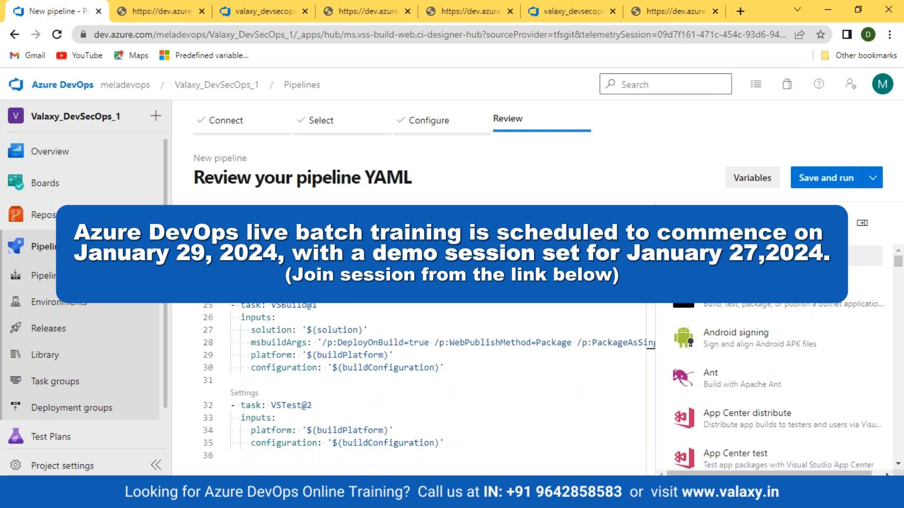
scroll(769, 358, down, 5)
scroll(769, 304, up, 5)
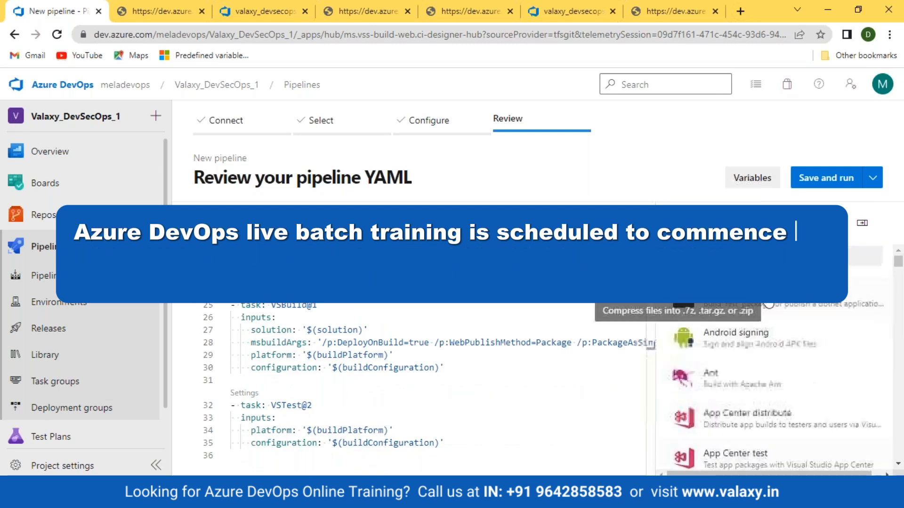
click(821, 254)
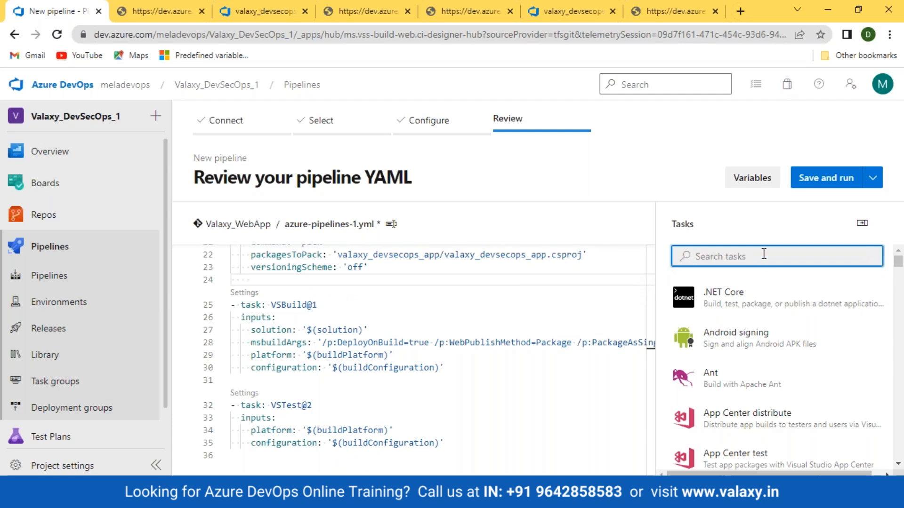
text(nuget)
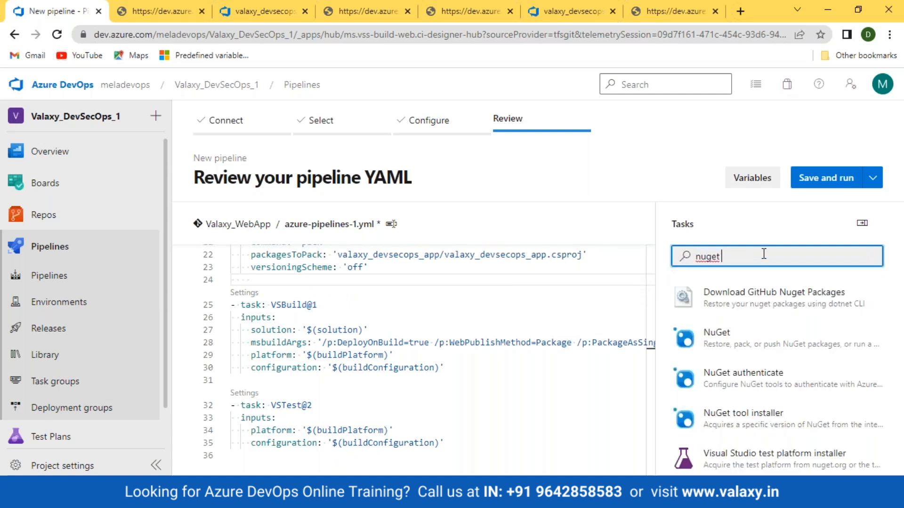
text( pu)
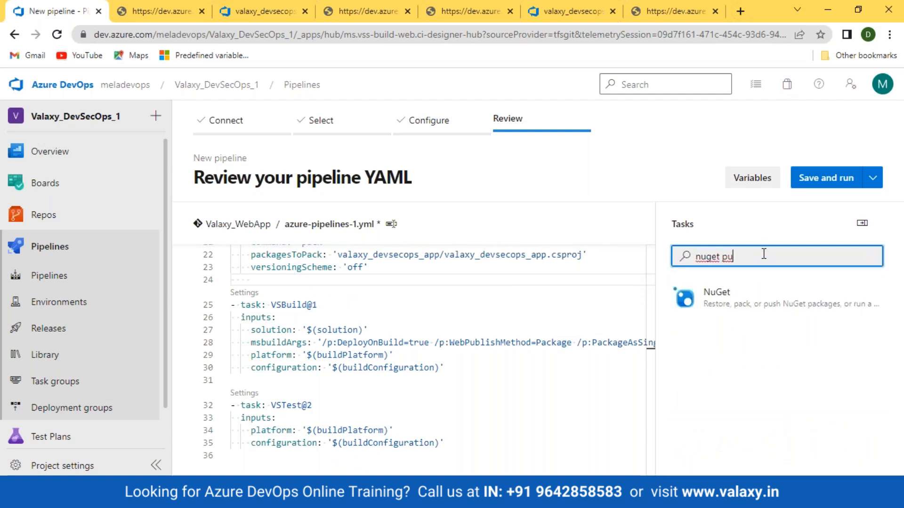
click(758, 305)
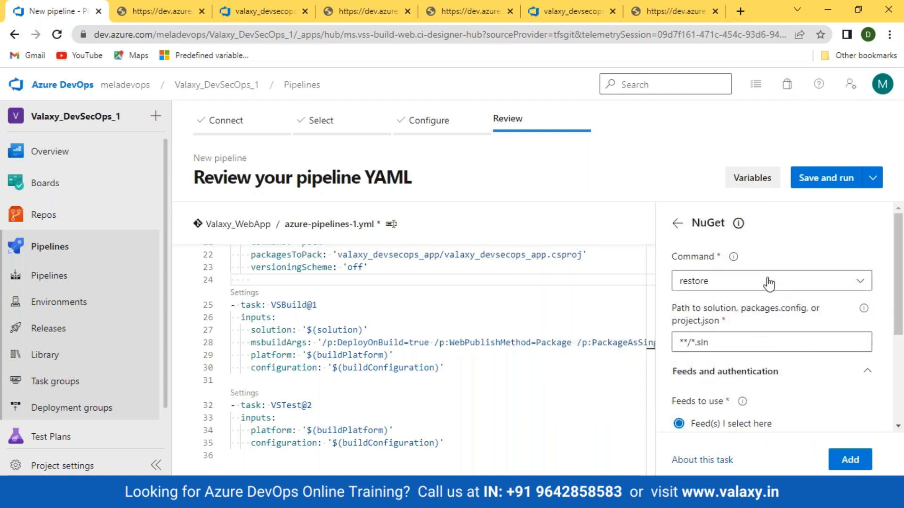
click(765, 281)
click(729, 359)
- Target the val_devsecops-1 feed and allow duplicate packages to be skipped
scroll(728, 359, down, 3)
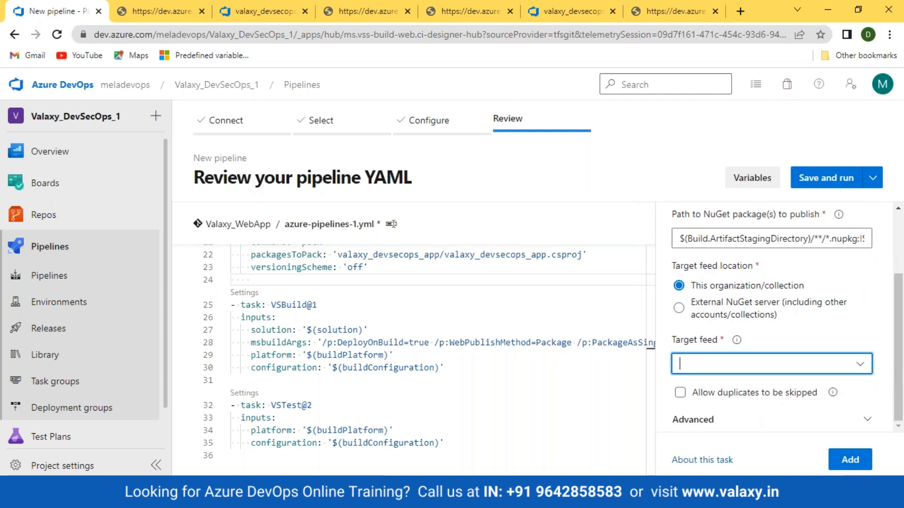
click(861, 365)
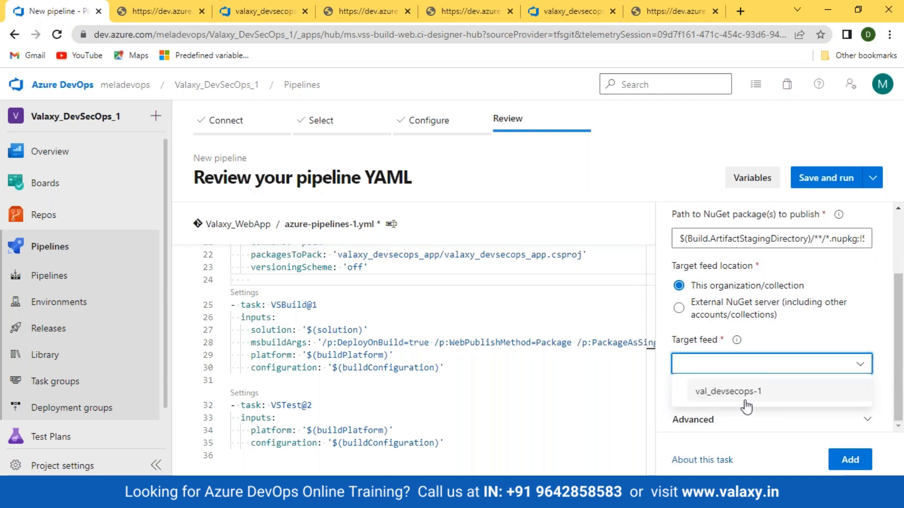
click(744, 392)
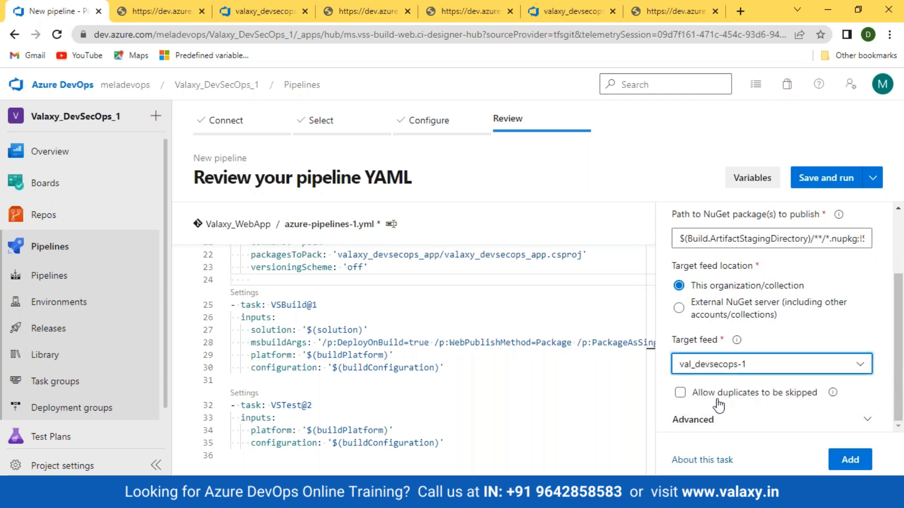
click(678, 394)
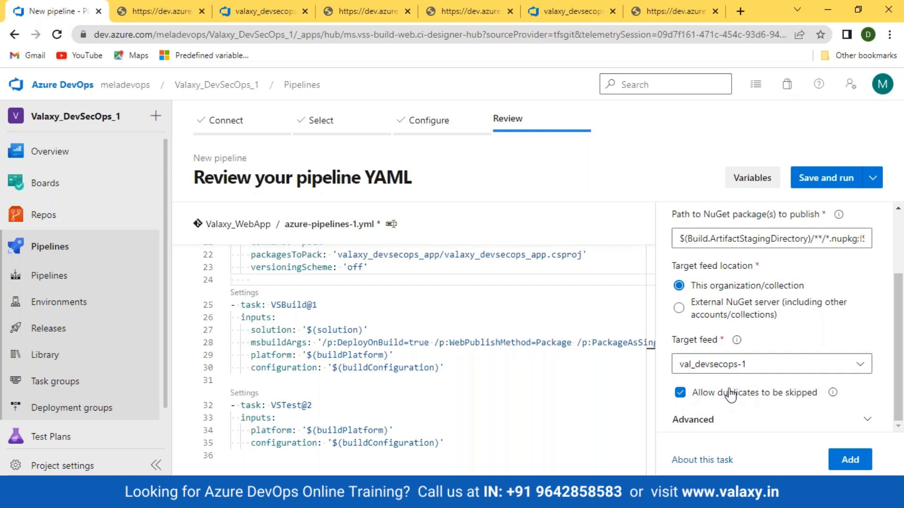
click(867, 419)
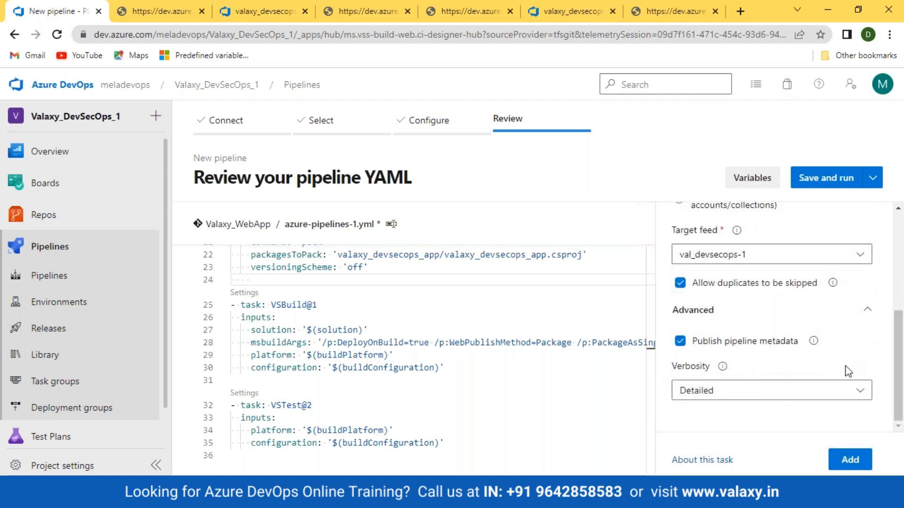
- Delete the VSTest task lines and insert the NuGet push task in their place
scroll(777, 386, up, 2)
scroll(565, 377, down, 3)
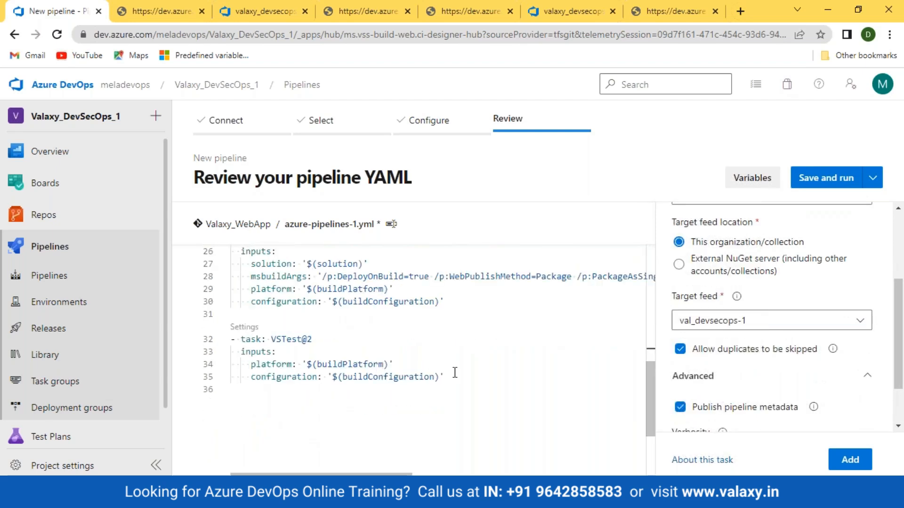
drag(464, 378, 183, 339)
key(Delete)
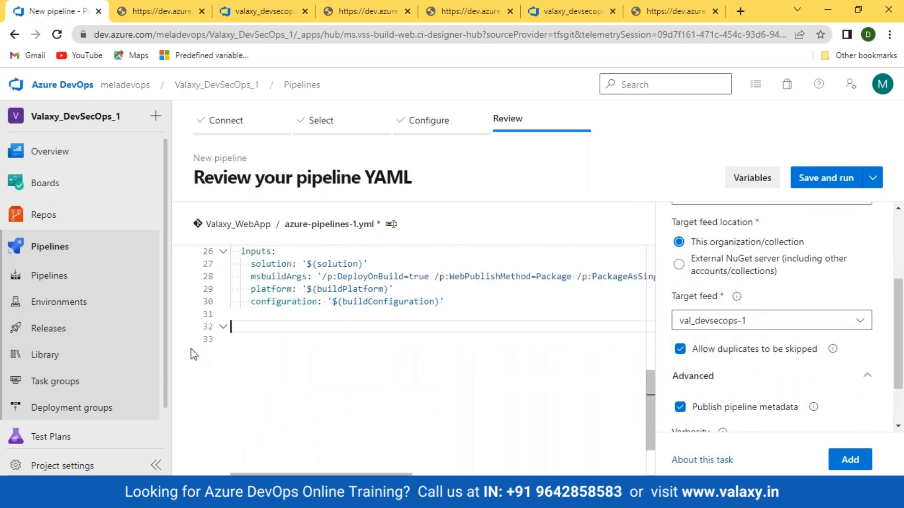
click(850, 460)
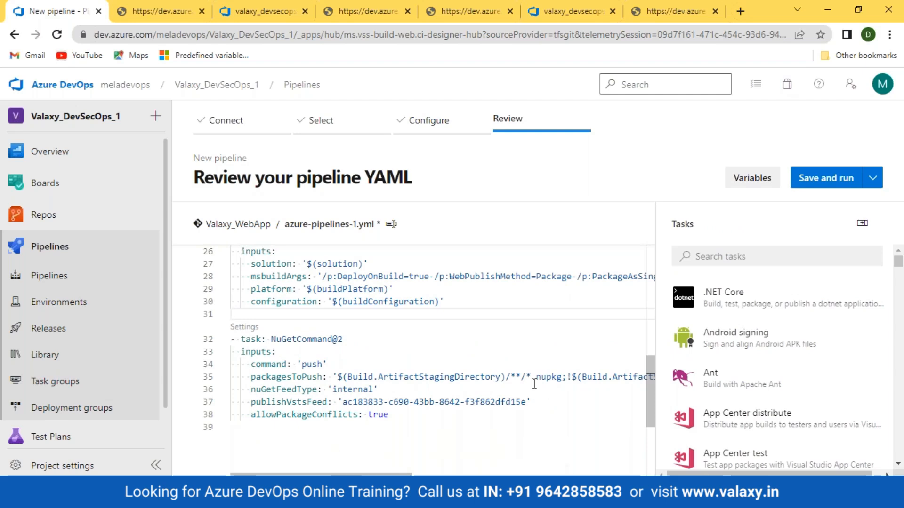
- Delete the existing NuGetToolInstaller@1 line from the YAML
scroll(535, 383, up, 3)
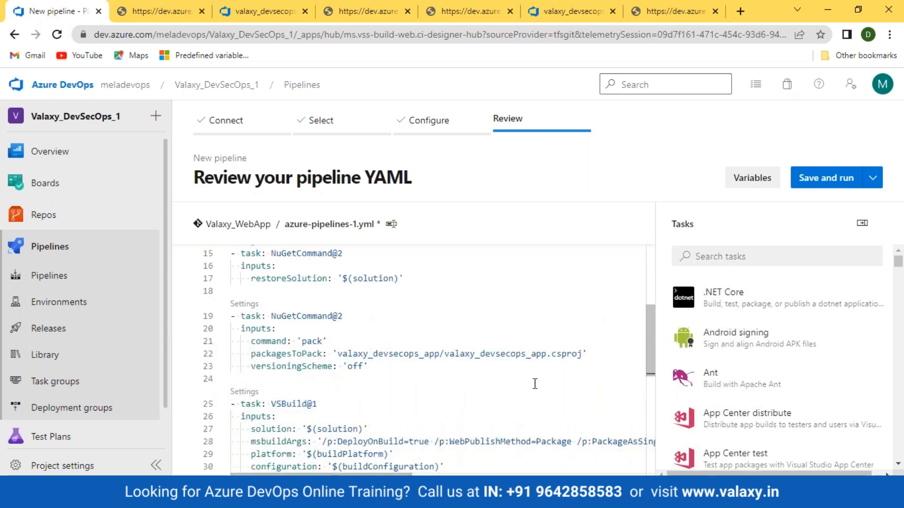
scroll(535, 384, down, 1)
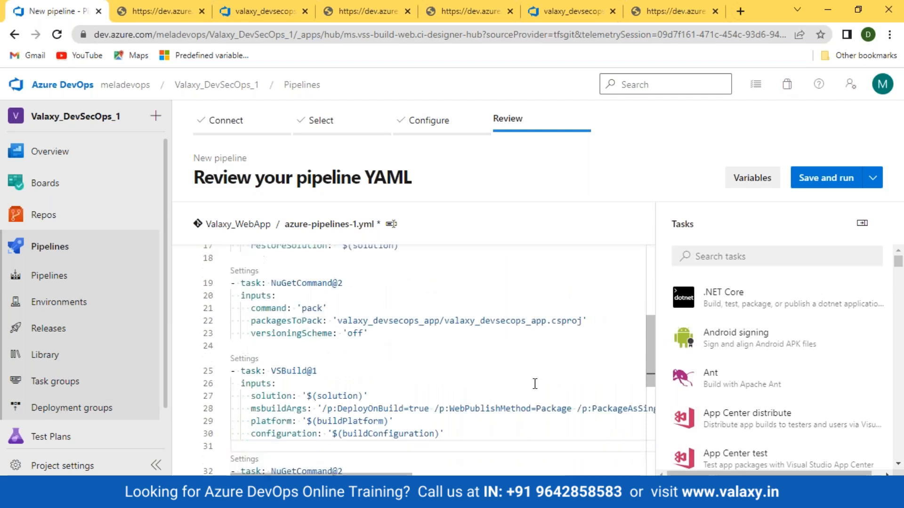
scroll(535, 384, up, 3)
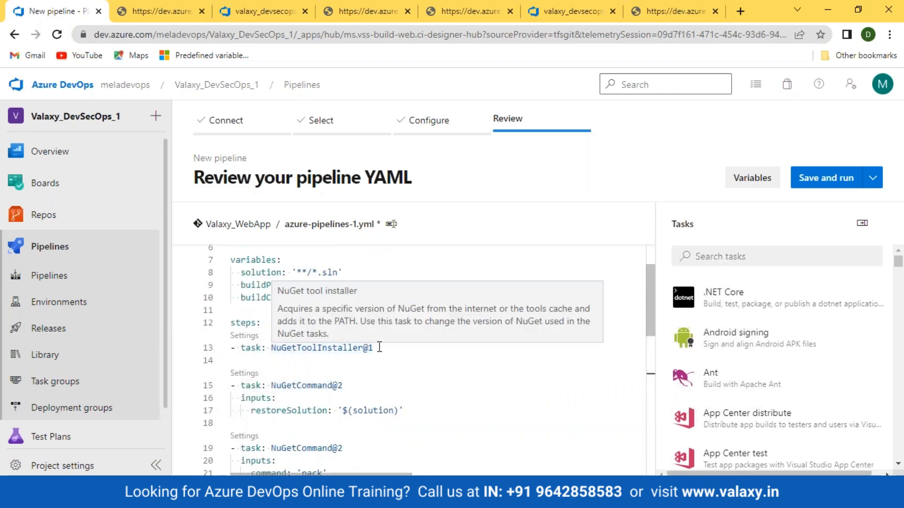
drag(375, 348, 228, 352)
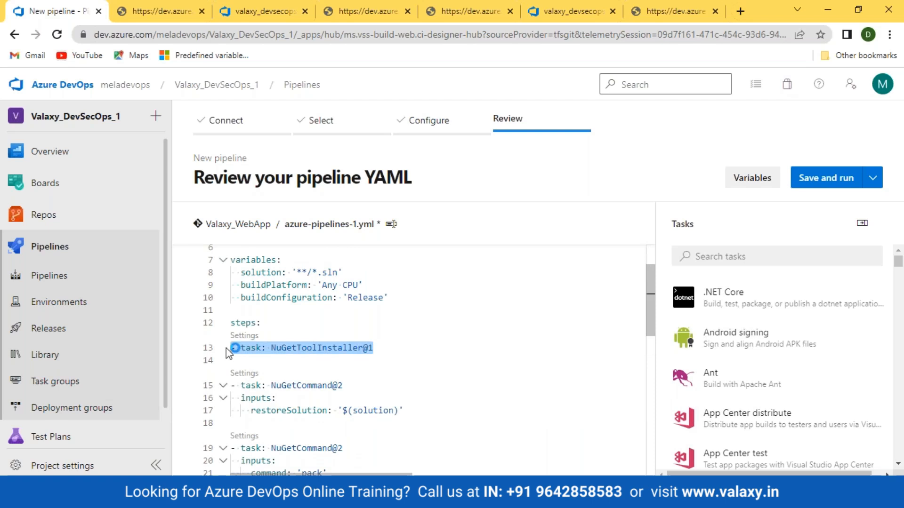
key(BackSpace)
- Configure the NuGet tool installer task with NuGet.exe version 6.3.1 under Advanced
click(720, 260)
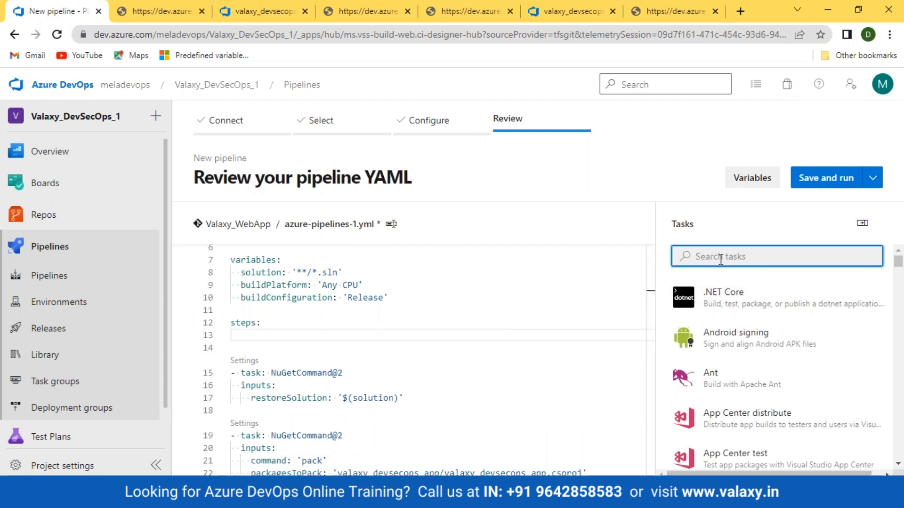
text(nuget)
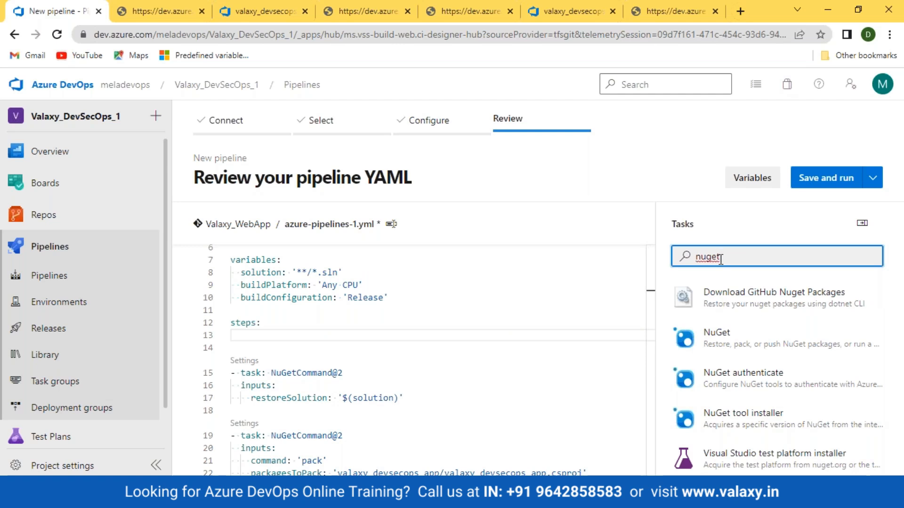
click(763, 334)
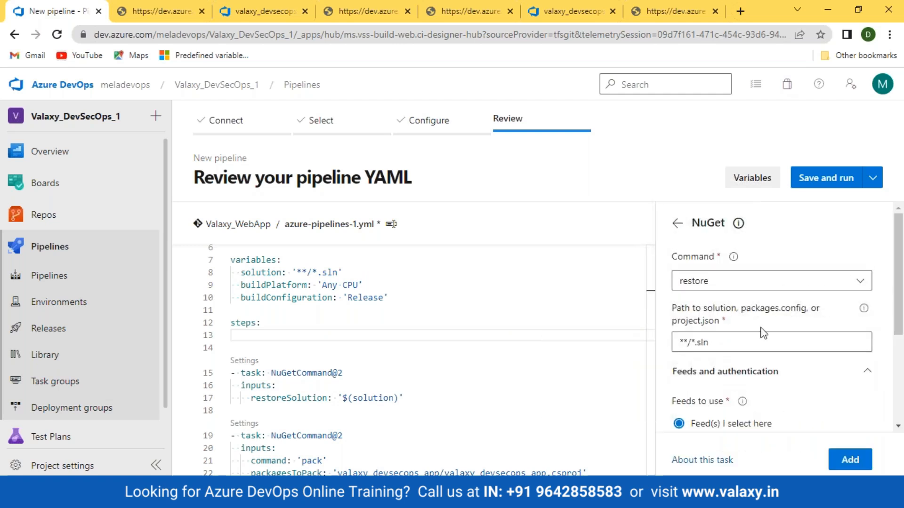
click(677, 225)
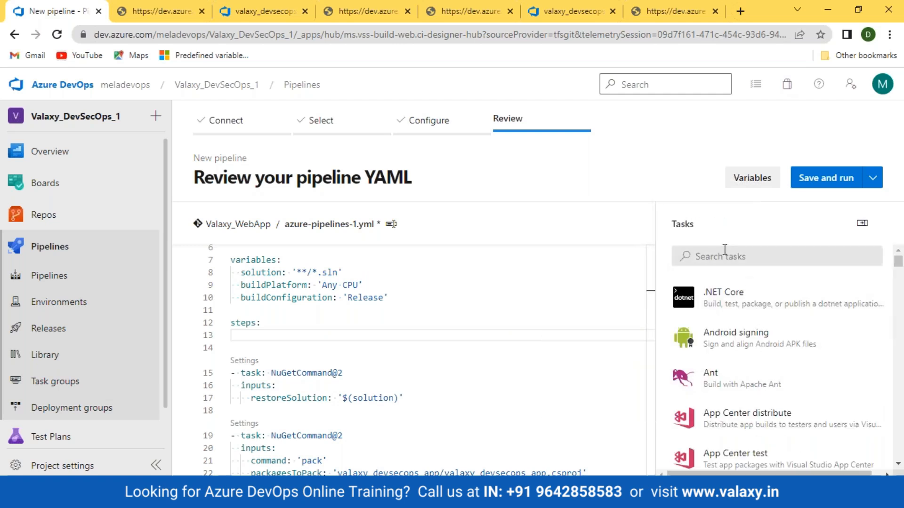
text(nuget)
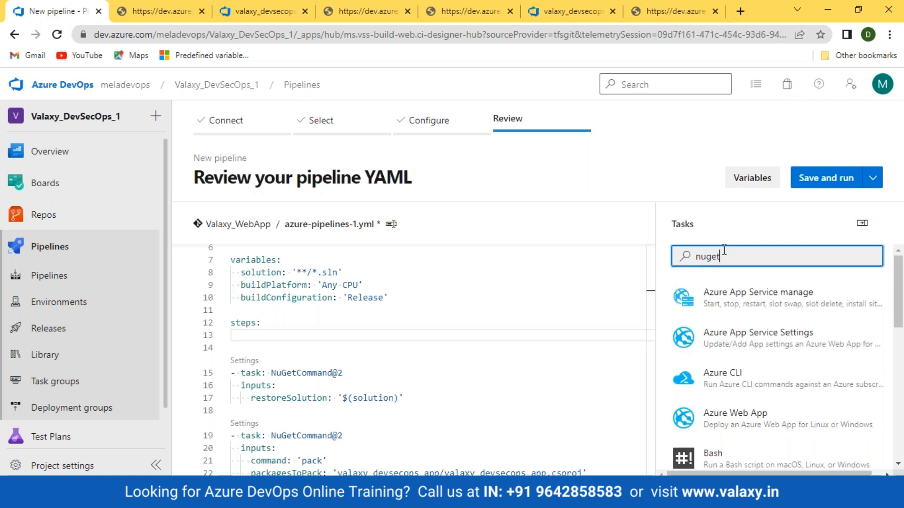
click(761, 417)
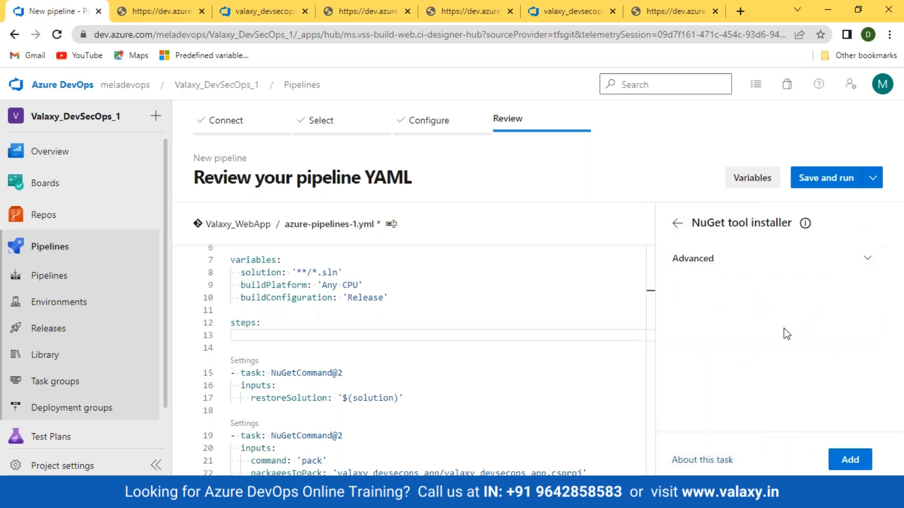
click(866, 258)
click(733, 310)
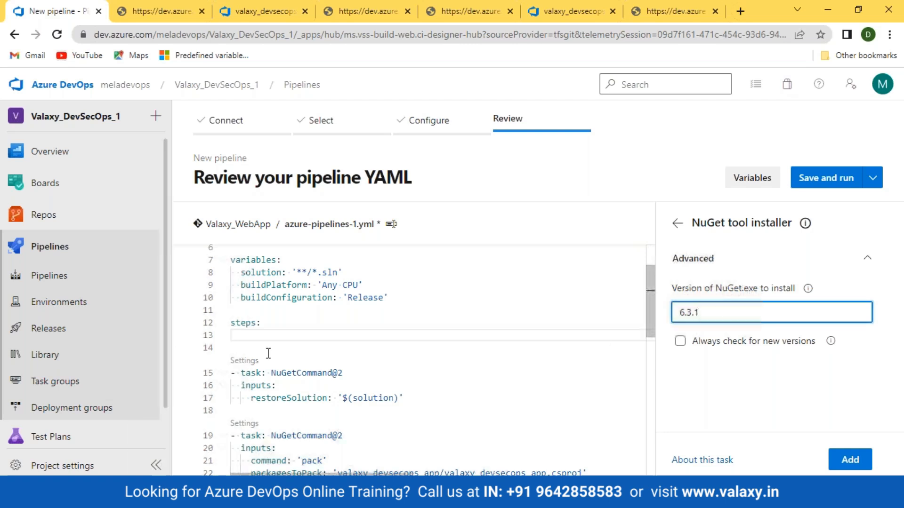
- Insert the version 6.3.1 installer task at the start of the steps list
click(264, 338)
key(Return)
key(ctrl+space)
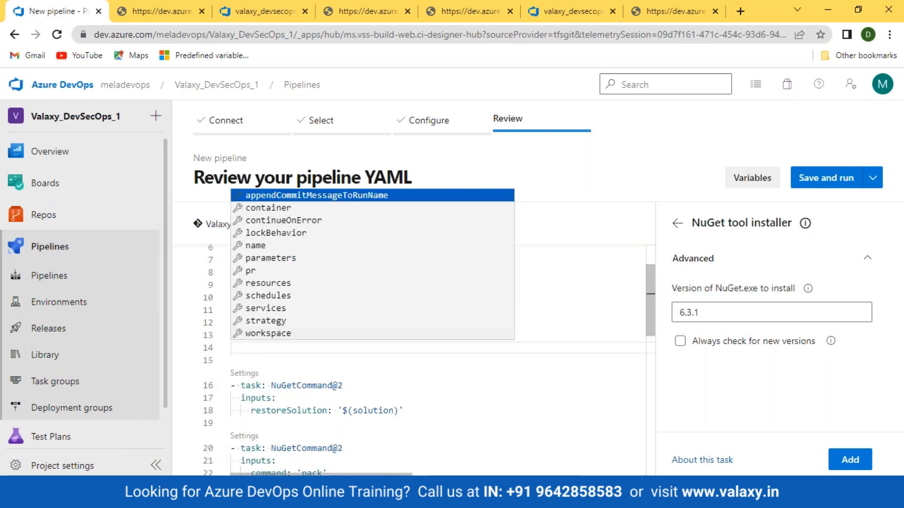
click(850, 459)
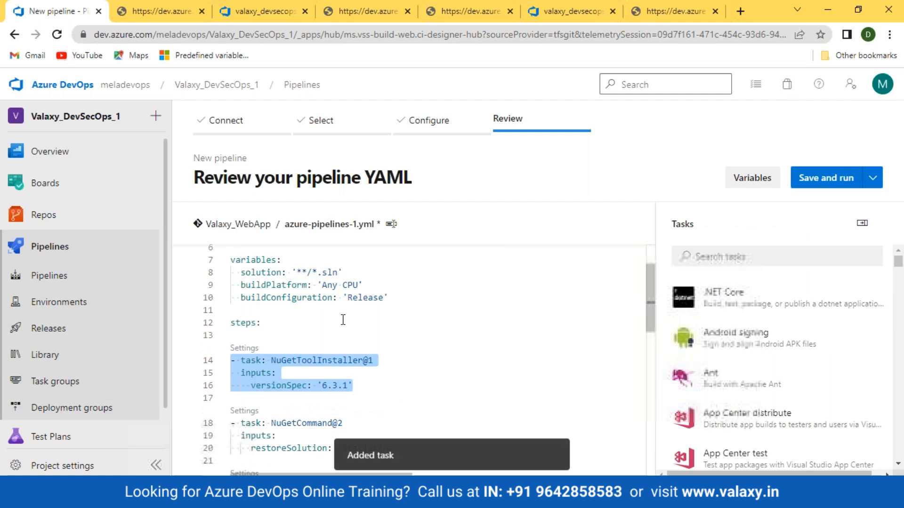
click(440, 341)
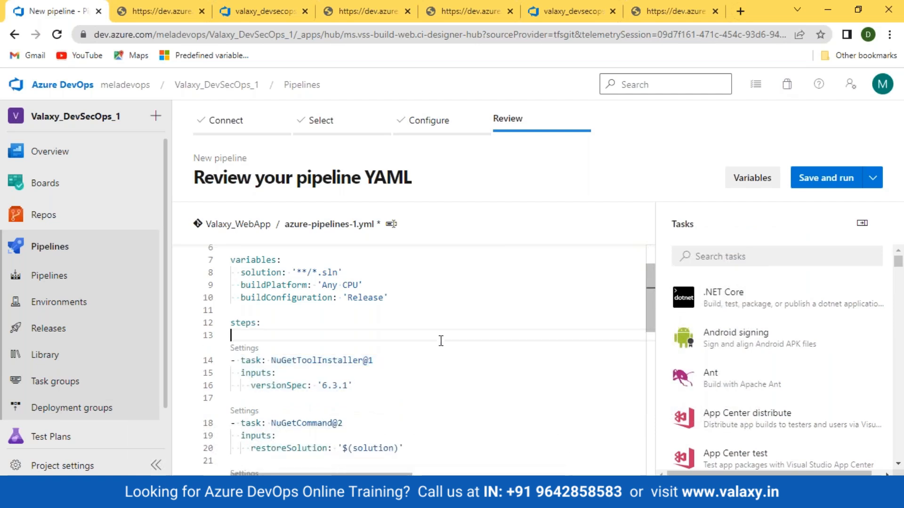
- Review the YAML, then commit it to develop and start the first run
scroll(430, 361, down, 2)
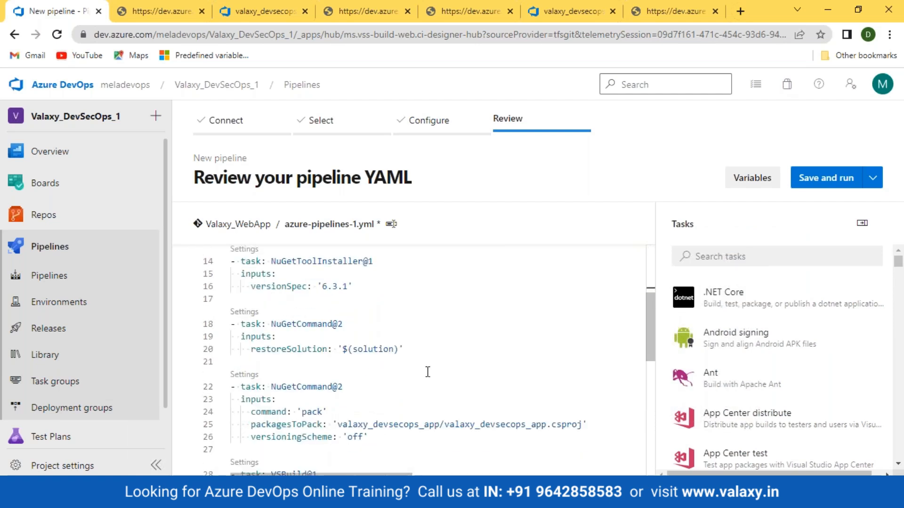
scroll(427, 372, down, 2)
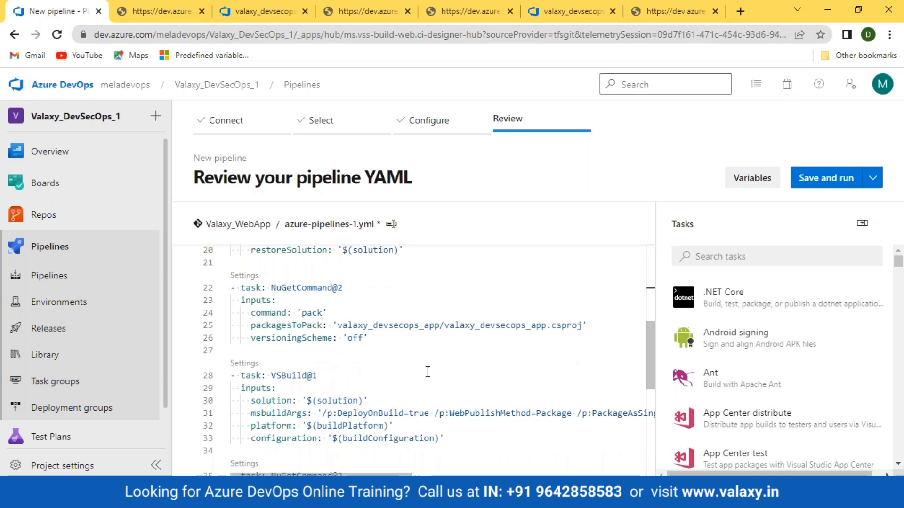
scroll(427, 372, down, 1)
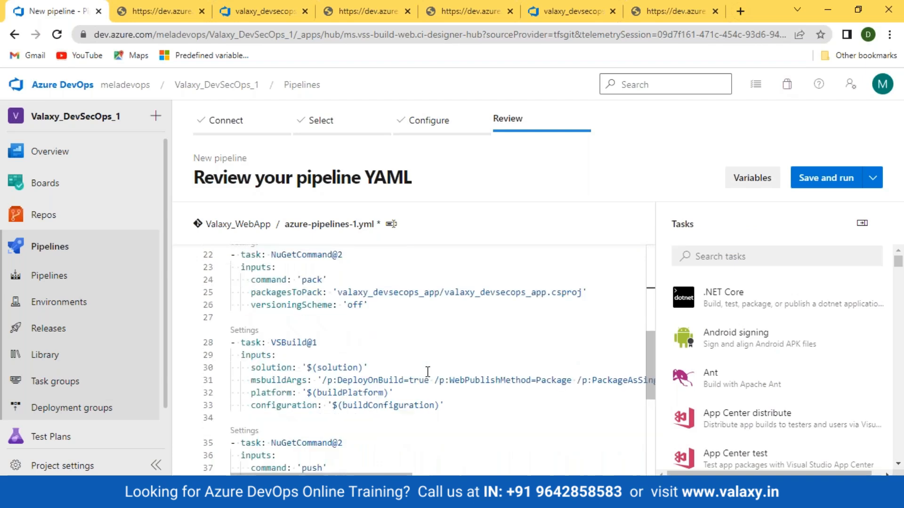
scroll(427, 372, down, 3)
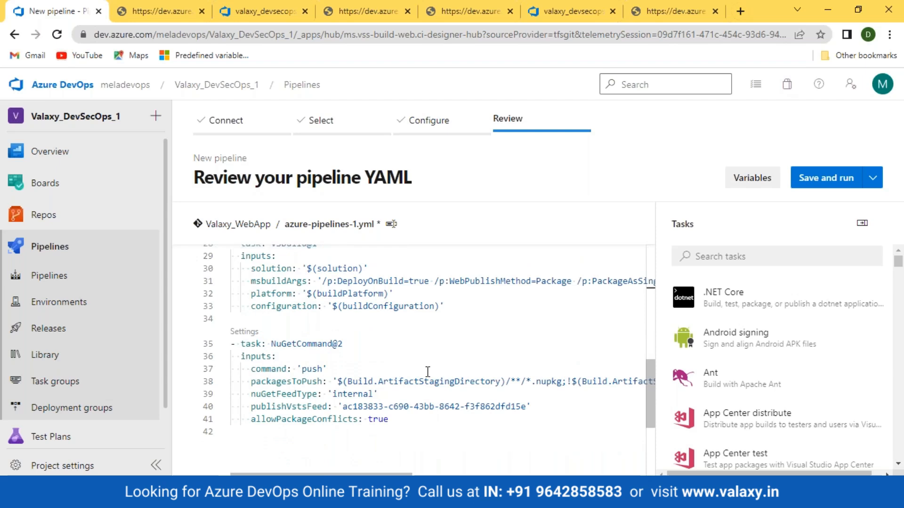
click(828, 180)
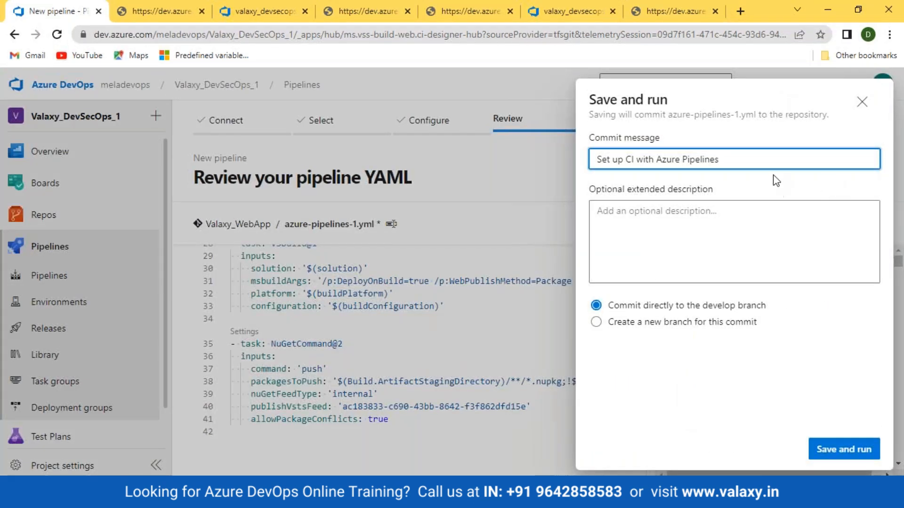
click(837, 454)
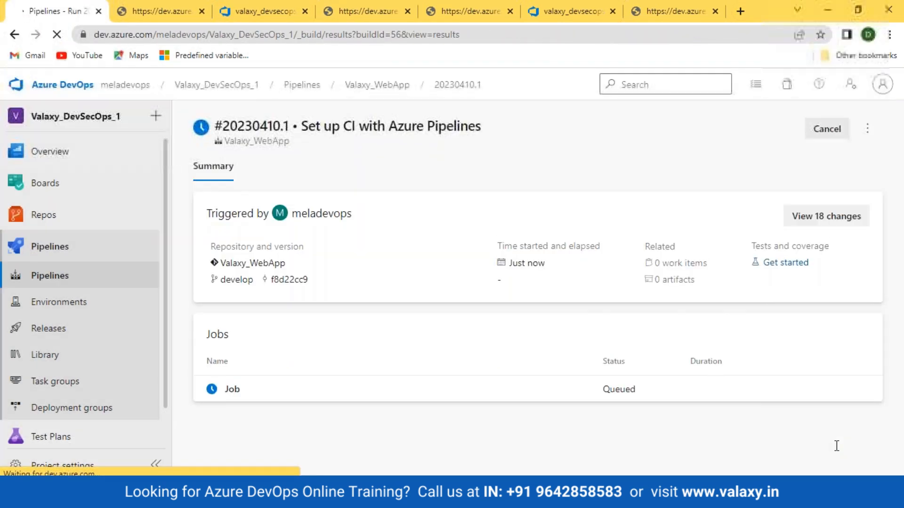
- Open the Job log of the Valaxy_WebApp pipeline's new run
click(54, 282)
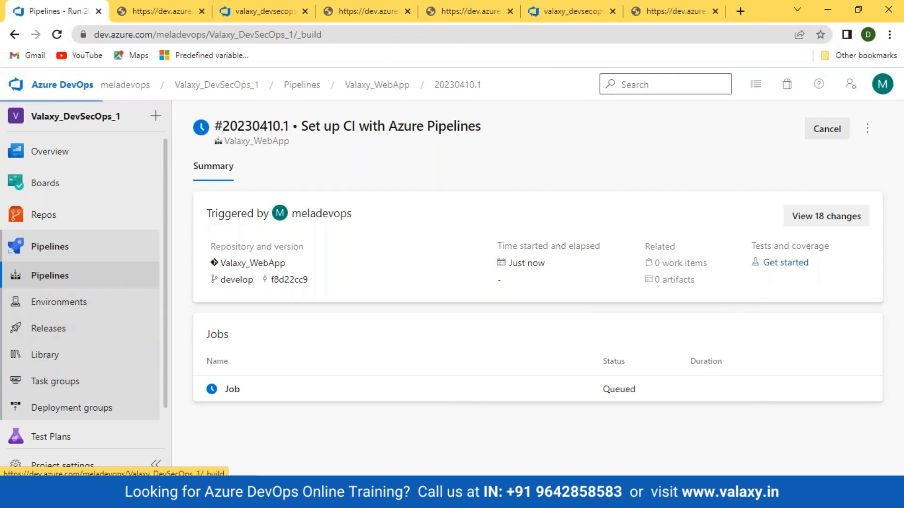
click(245, 278)
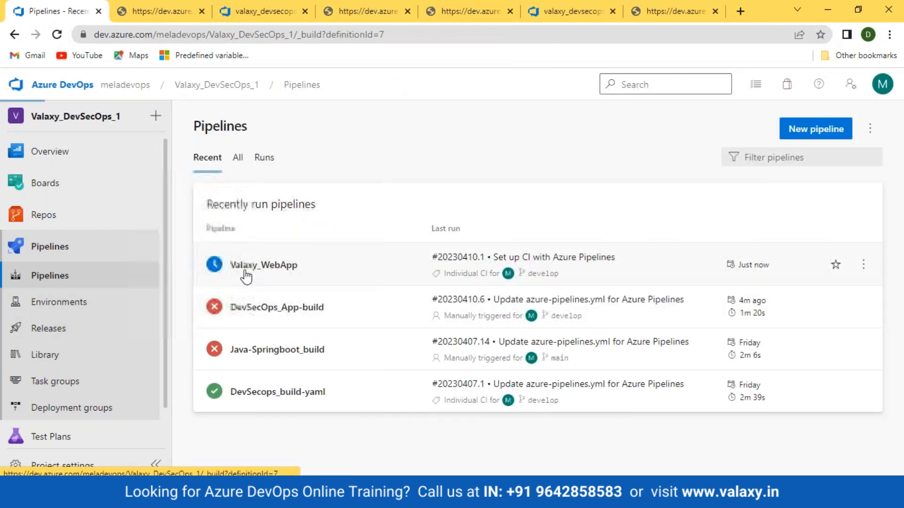
click(504, 237)
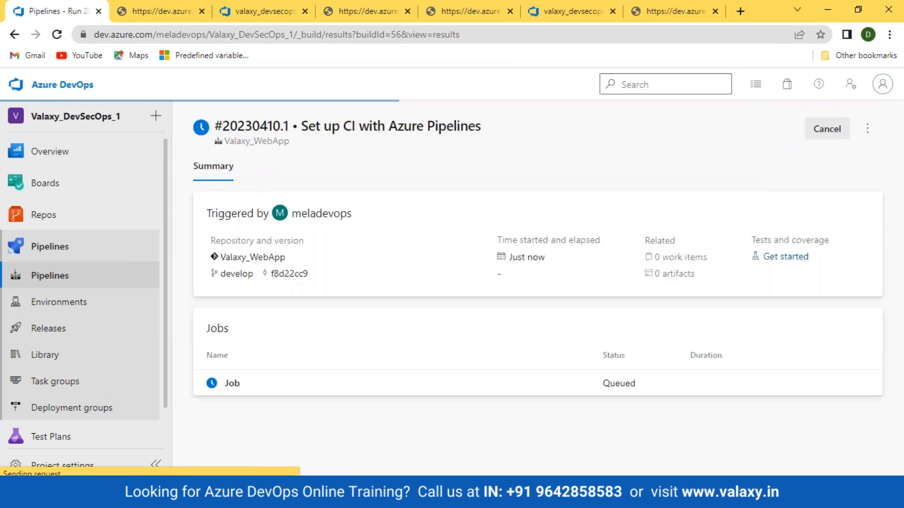
click(230, 383)
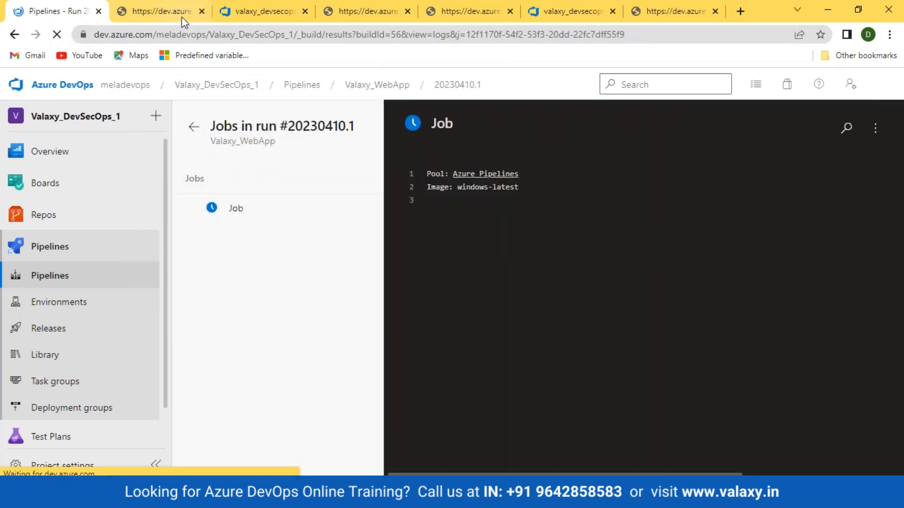
- Close the extra browser tabs and return to the recent pipelines list
click(201, 12)
click(200, 11)
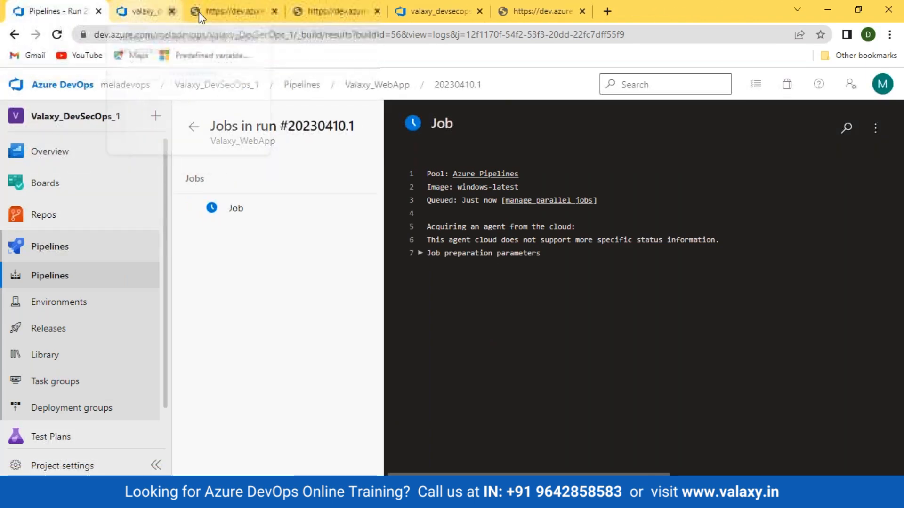
click(198, 12)
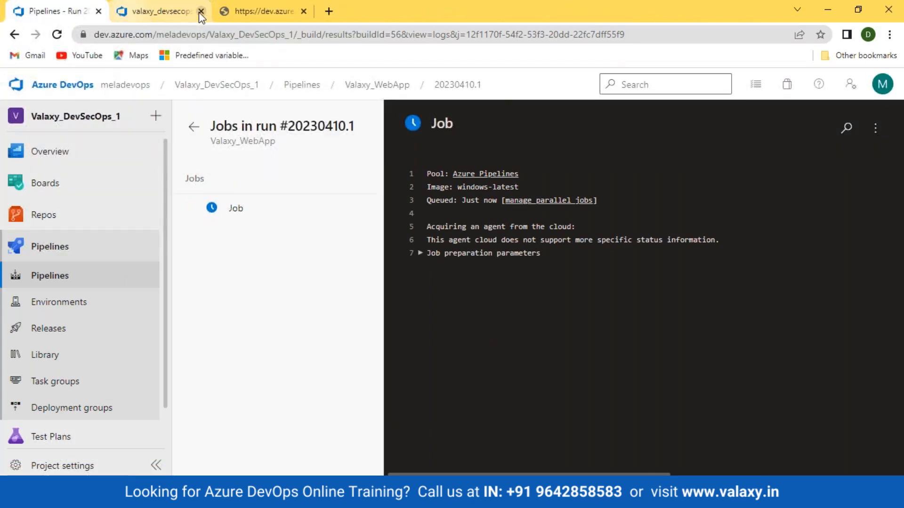
click(199, 12)
click(199, 12)
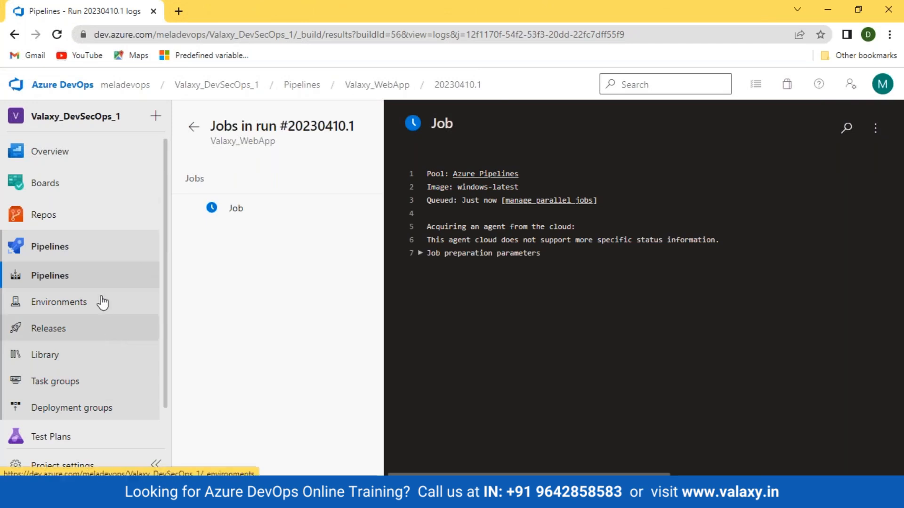
click(70, 279)
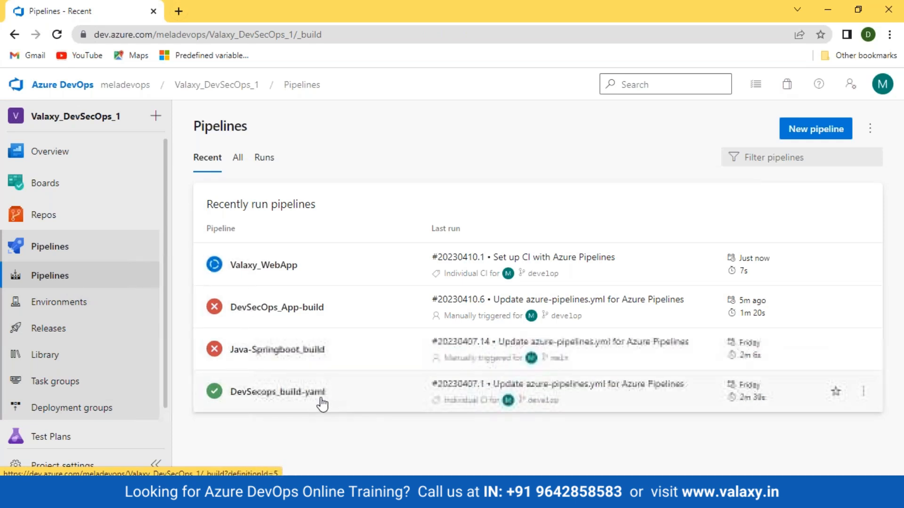
- Open the raw log of the failed Maven step in Java-Springboot_build run 20230407.14
click(286, 349)
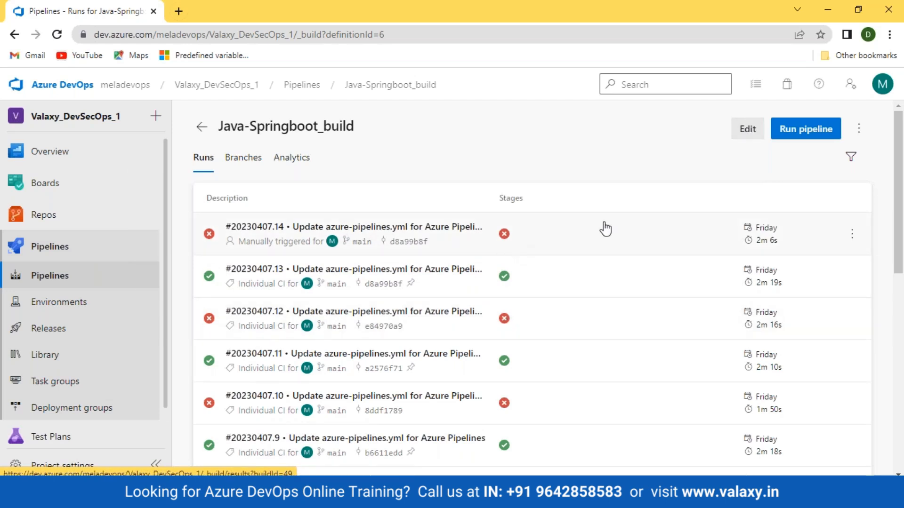
click(504, 234)
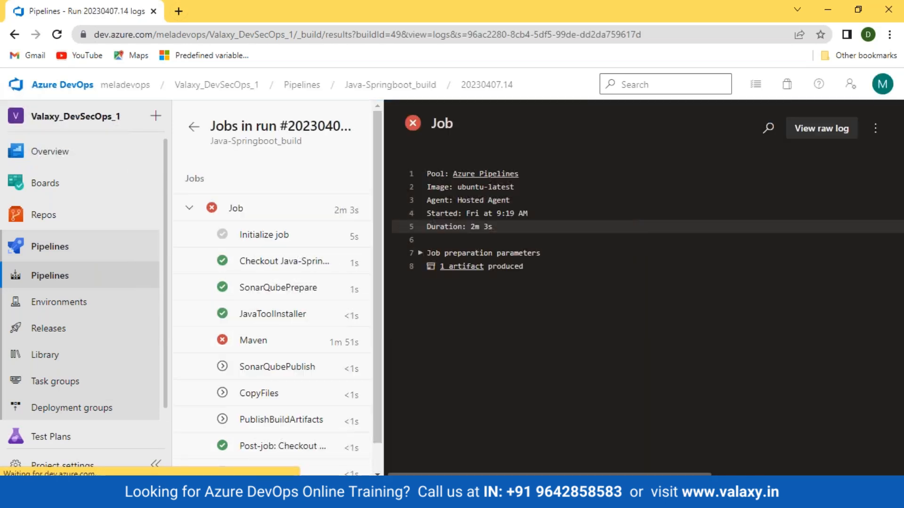
click(276, 340)
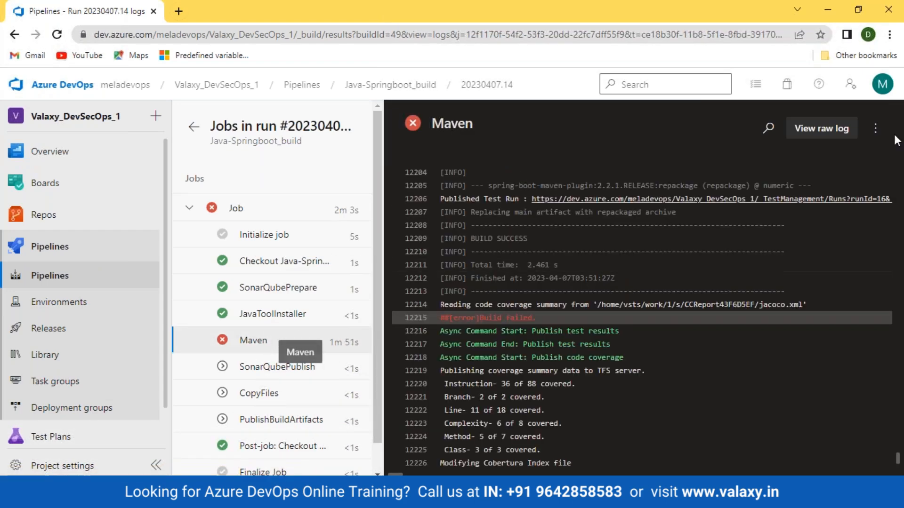
click(825, 132)
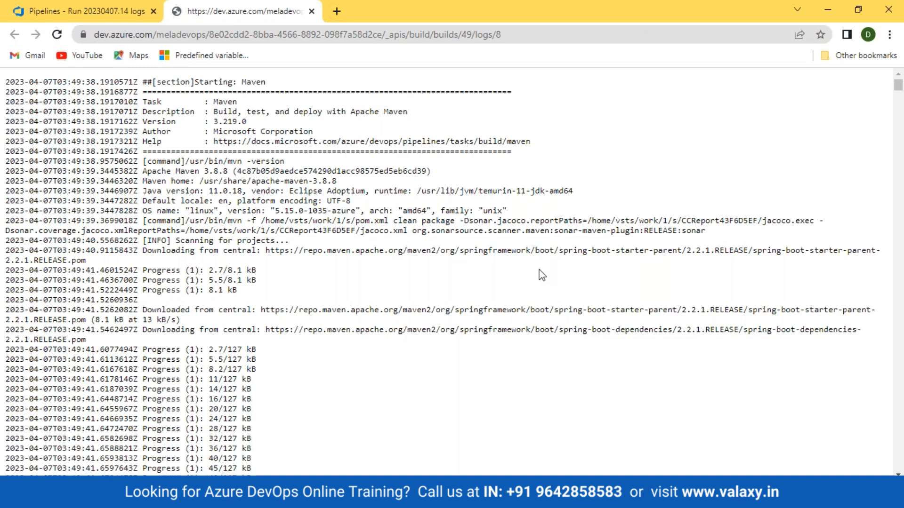
- Jump to the end of the raw Maven log and scroll back up to the error
scroll(902, 132, down, 2)
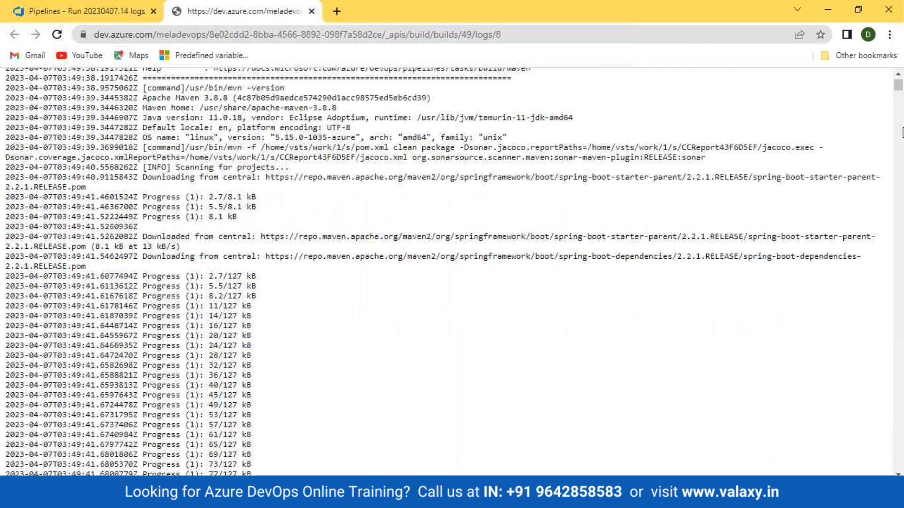
key(End)
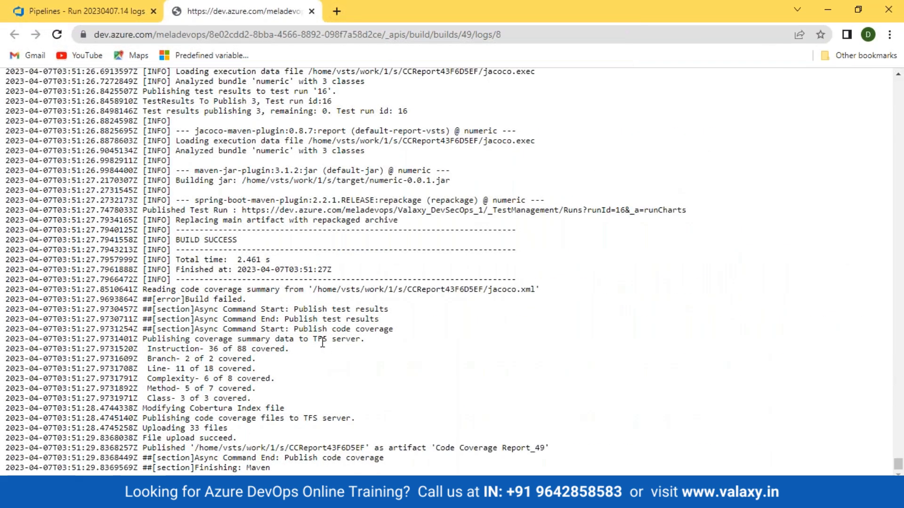
scroll(322, 343, up, 2)
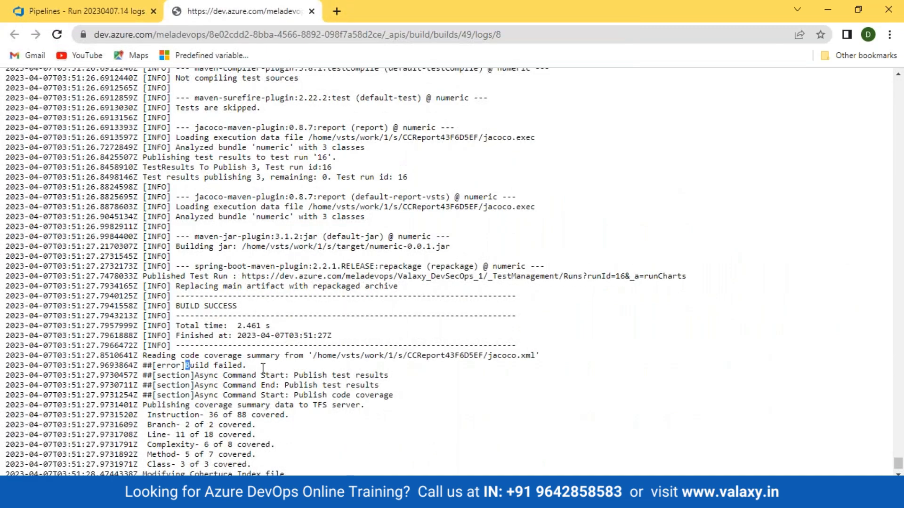
drag(186, 365, 247, 365)
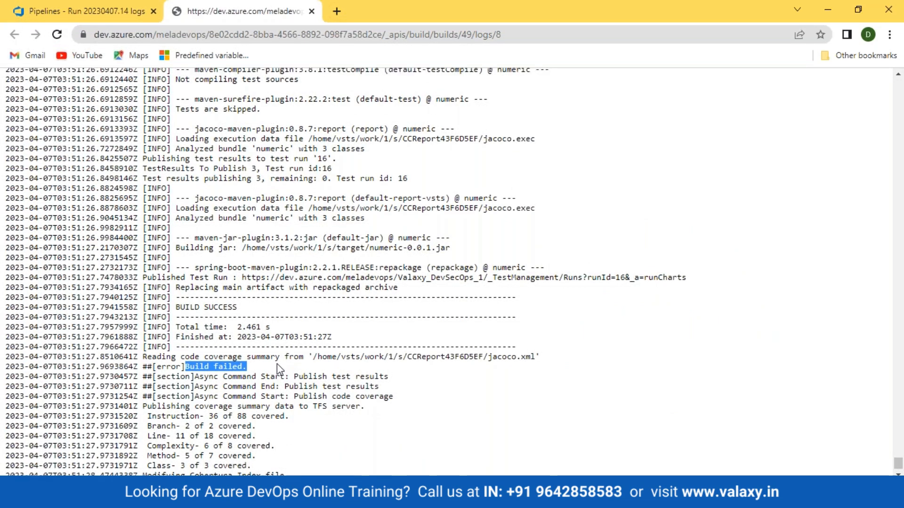
scroll(277, 363, up, 4)
scroll(277, 363, down, 6)
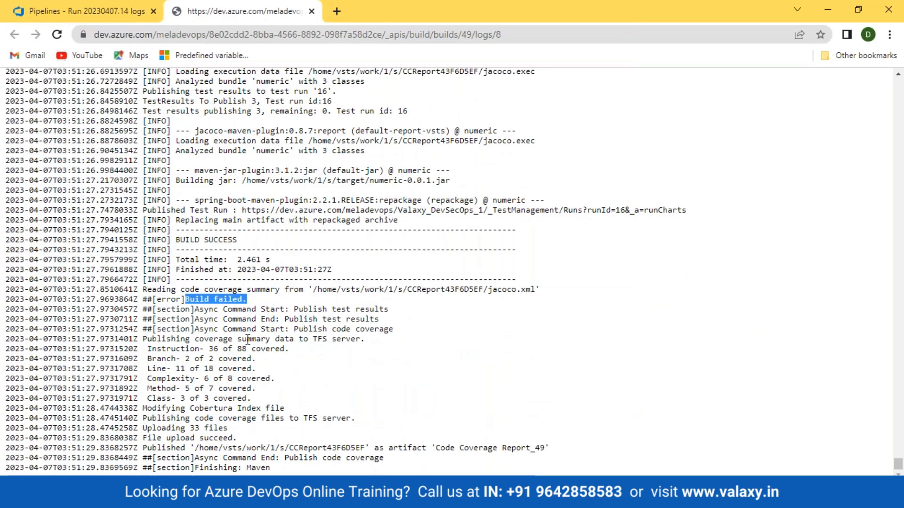
scroll(248, 339, up, 6)
scroll(248, 339, up, 8)
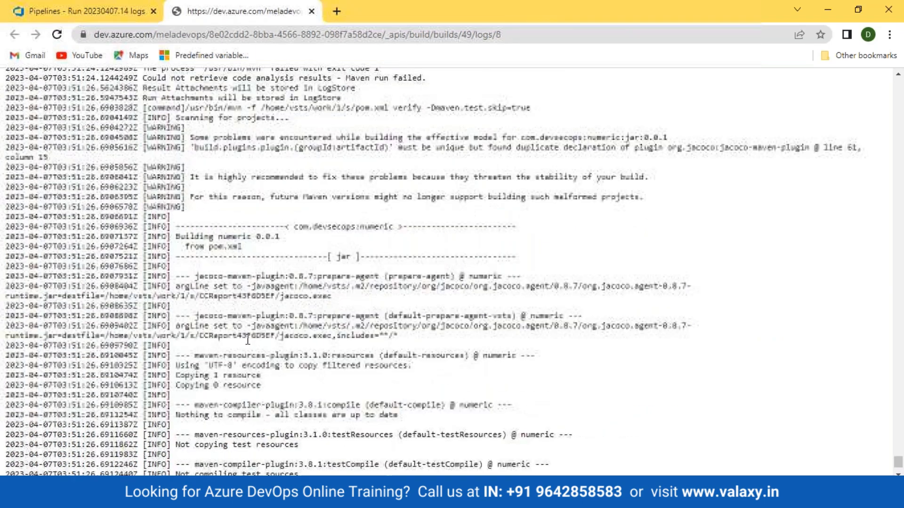
scroll(248, 339, up, 4)
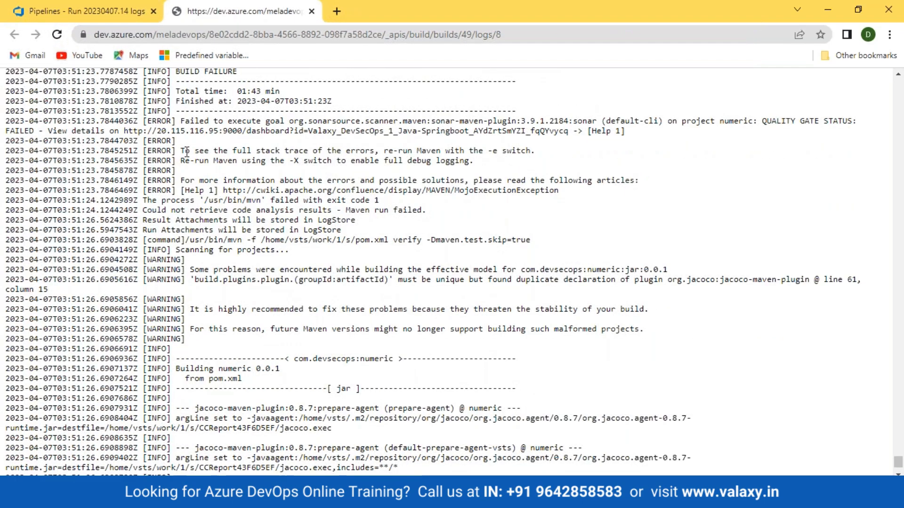
- Highlight the sonar plugin error and the FAILED QUALITY GATE STATUS, then return to the job view
drag(181, 121, 860, 120)
click(319, 121)
click(768, 121)
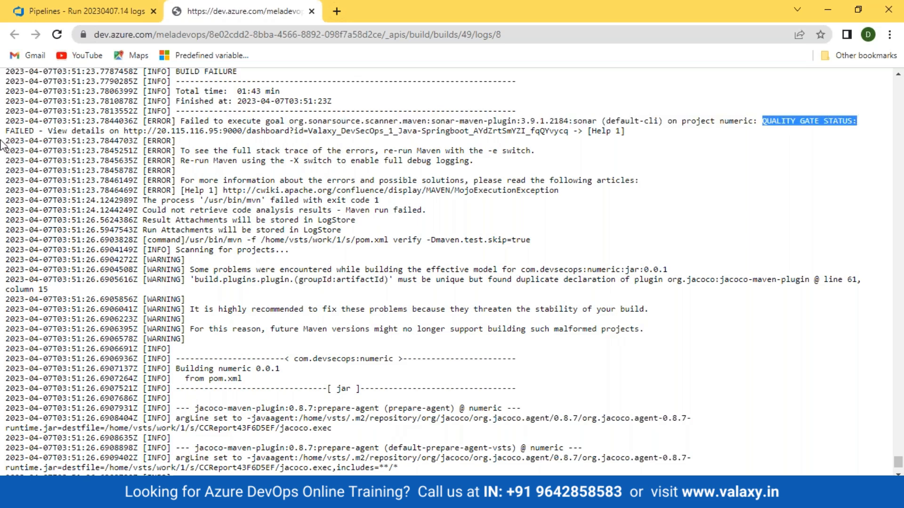
drag(14, 131, 80, 134)
click(69, 136)
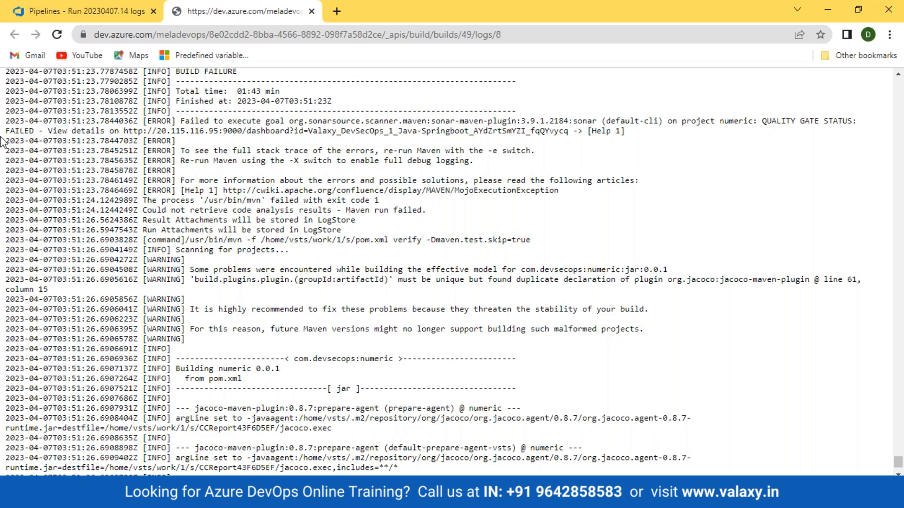
drag(2, 132, 50, 131)
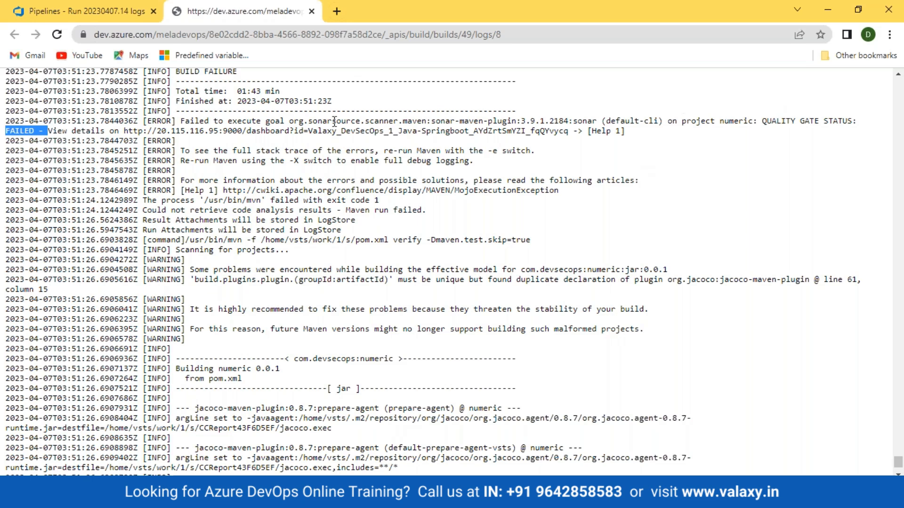
click(45, 11)
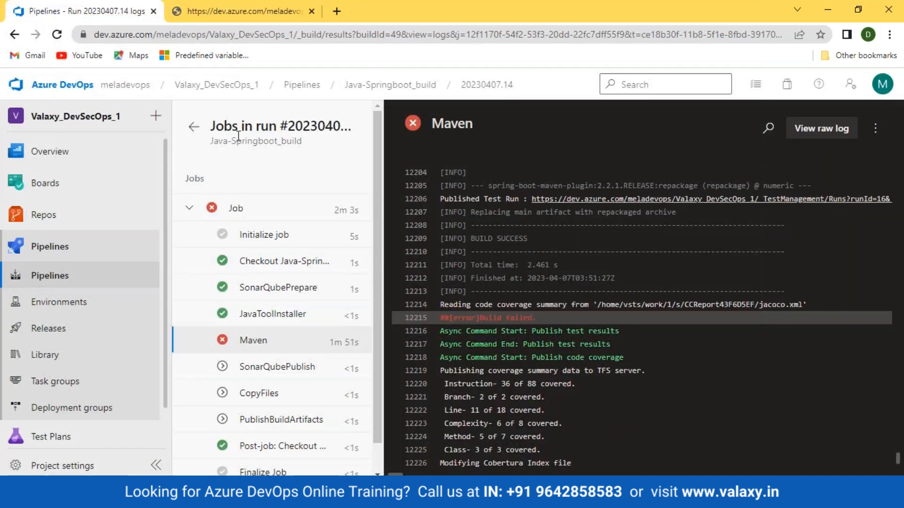
- Open Java-Springboot_build's YAML for editing and mark the sonar.qualitygate lines, picking out wait=true
click(188, 135)
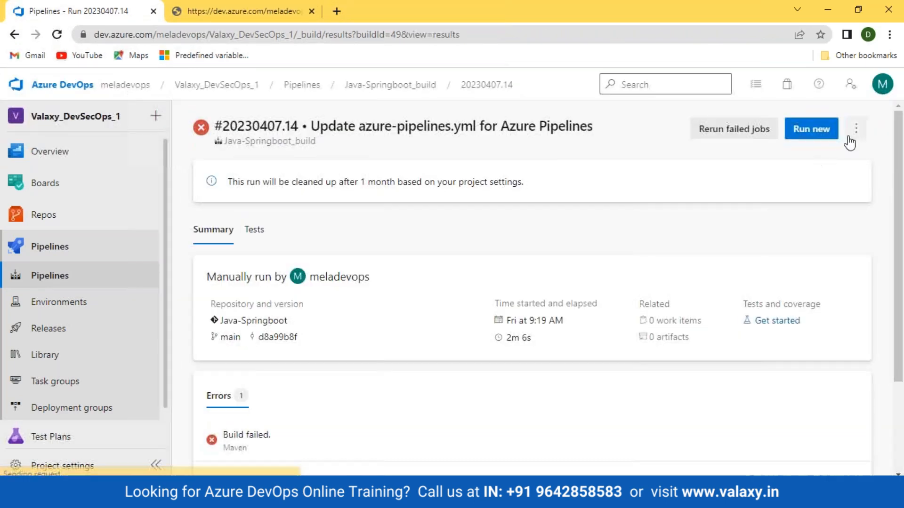
click(855, 134)
click(775, 209)
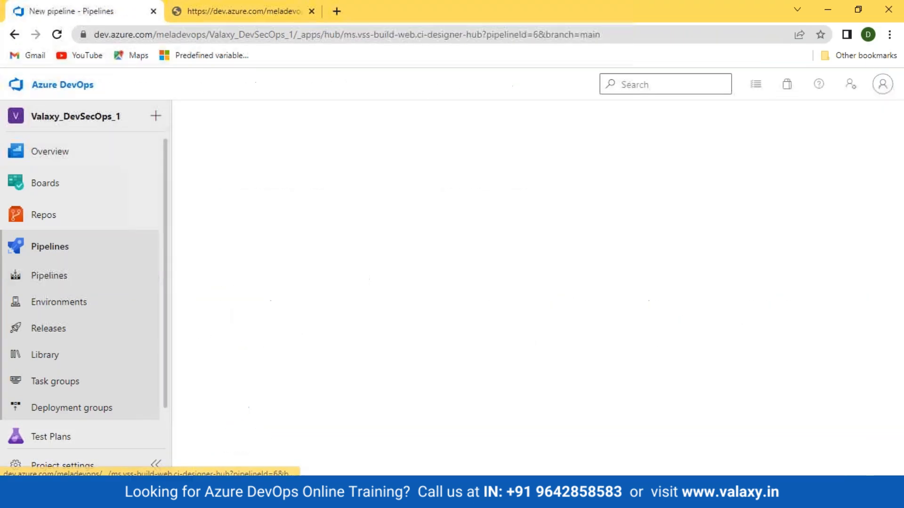
scroll(494, 409, down, 2)
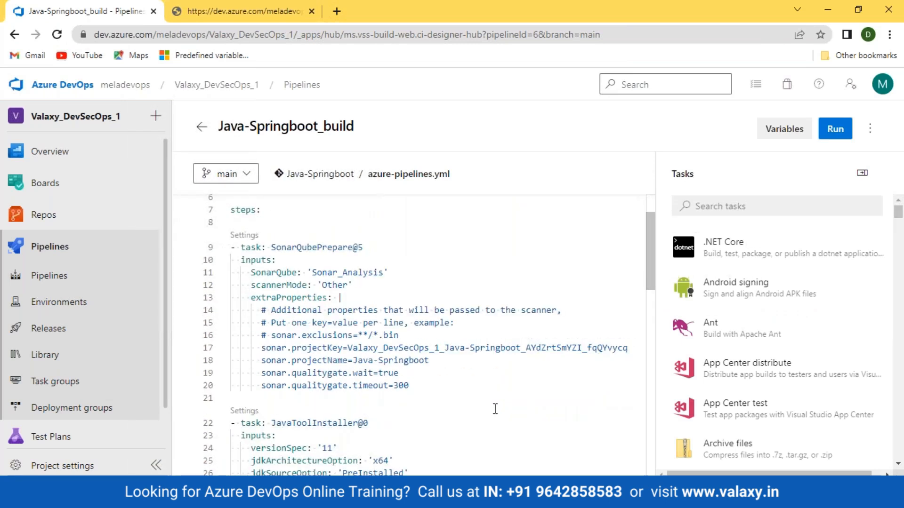
drag(410, 385, 227, 376)
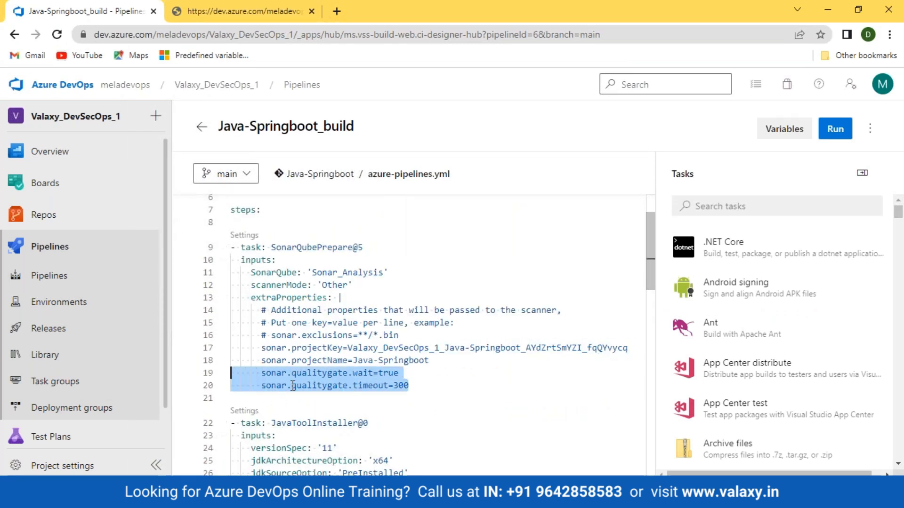
scroll(394, 374, down, 1)
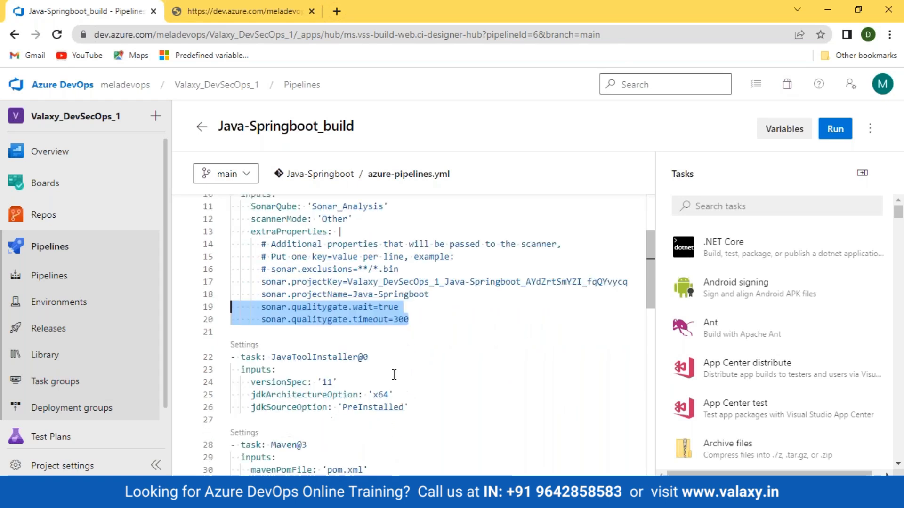
double_click(381, 307)
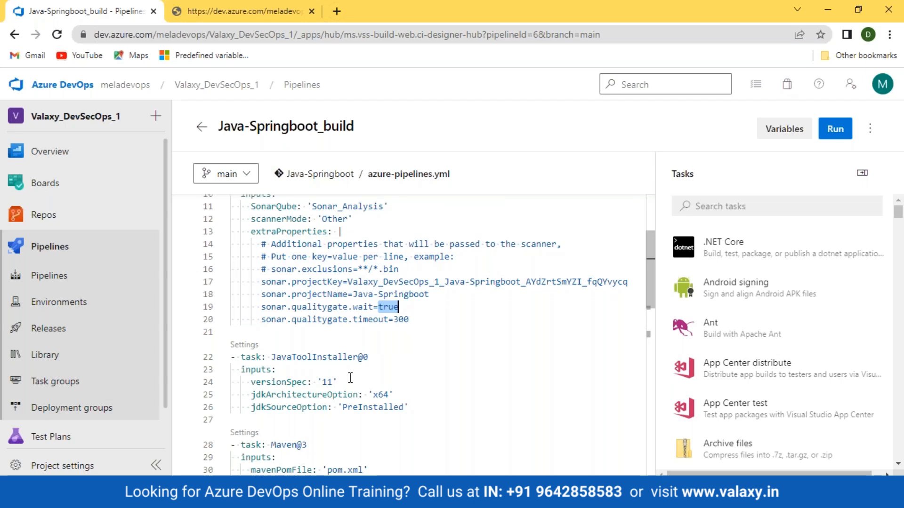
- Re-mark the quality-gate timeout and wait lines, then go back to Recent pipelines
scroll(350, 378, down, 10)
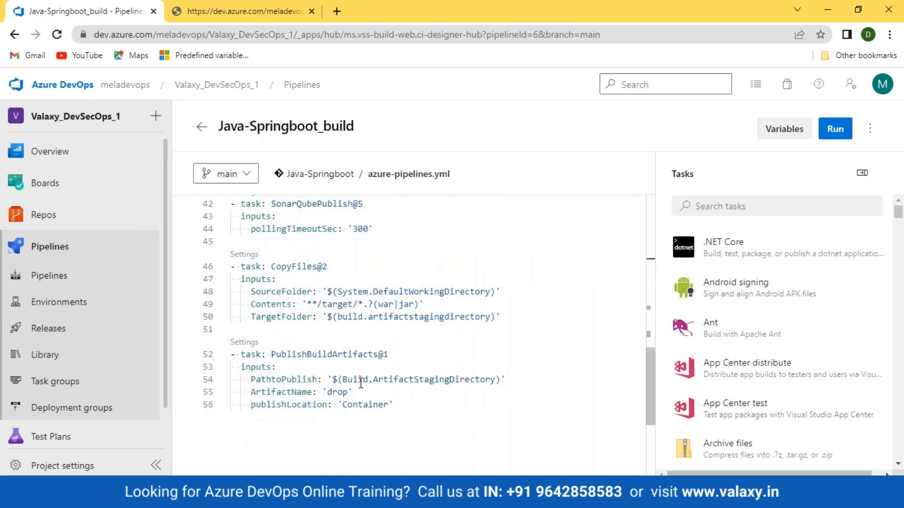
scroll(375, 391, up, 3)
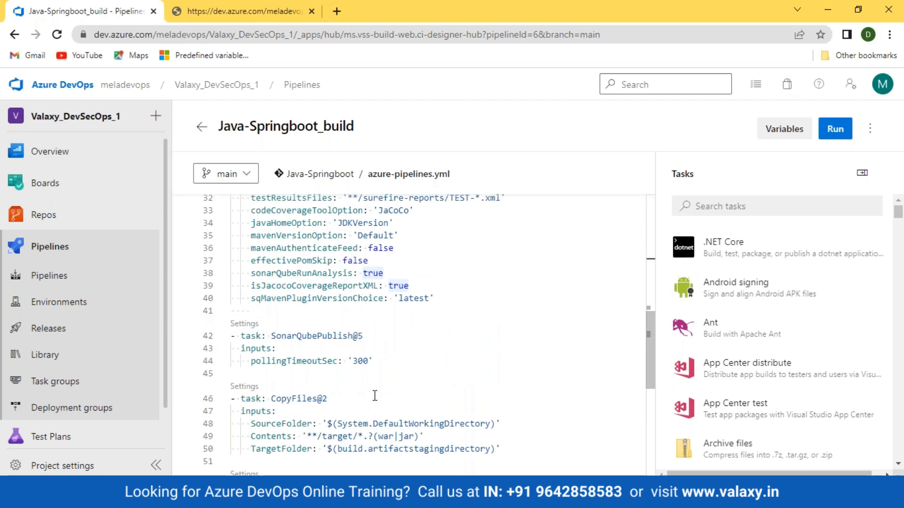
scroll(374, 395, up, 2)
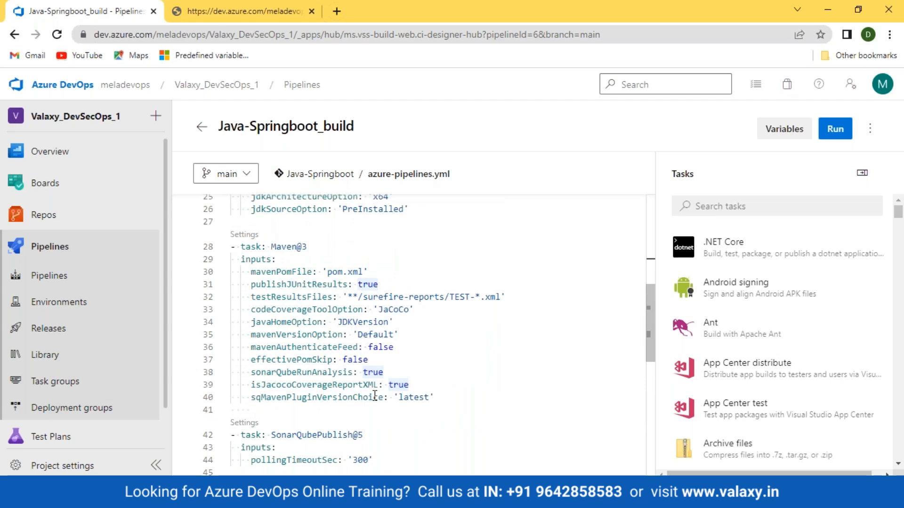
scroll(374, 396, up, 2)
scroll(385, 339, up, 3)
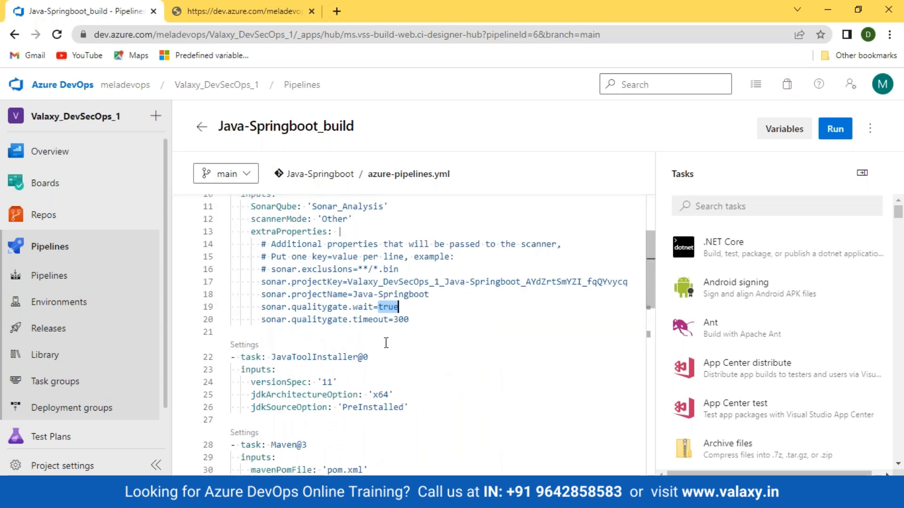
click(409, 319)
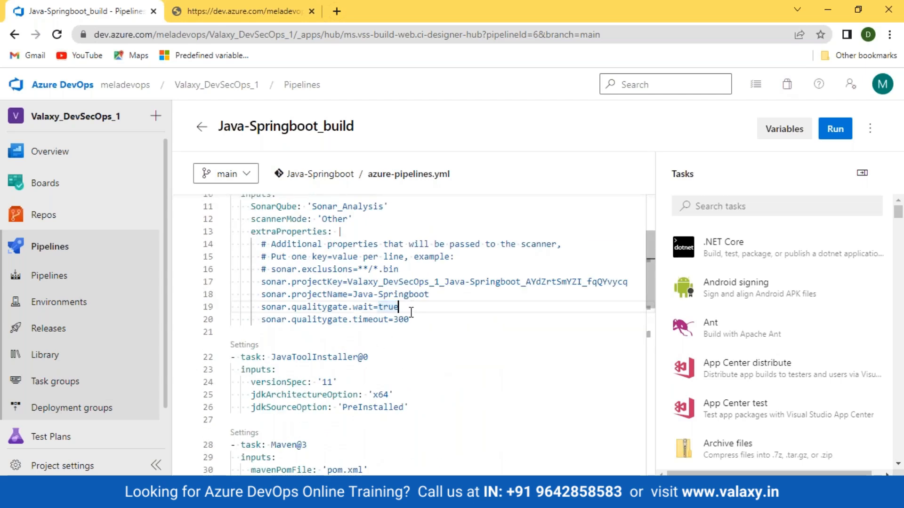
drag(409, 319, 317, 320)
drag(400, 307, 235, 307)
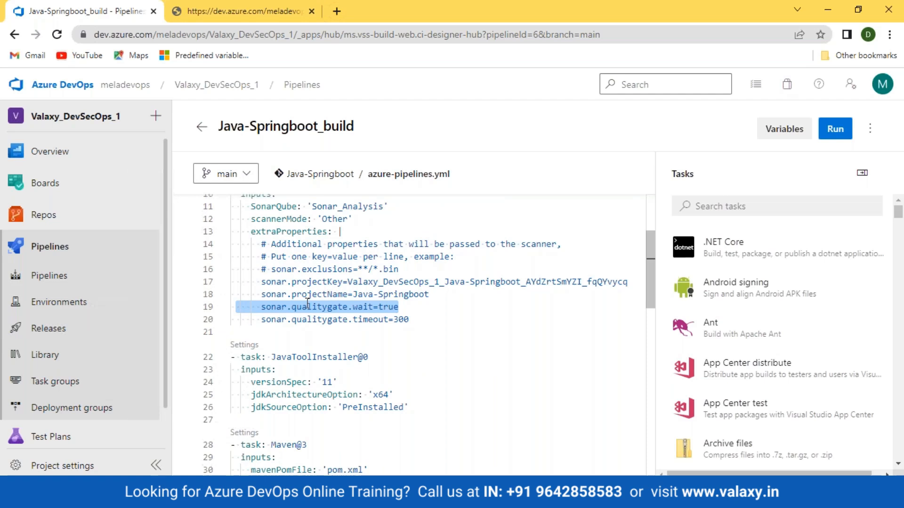
click(49, 276)
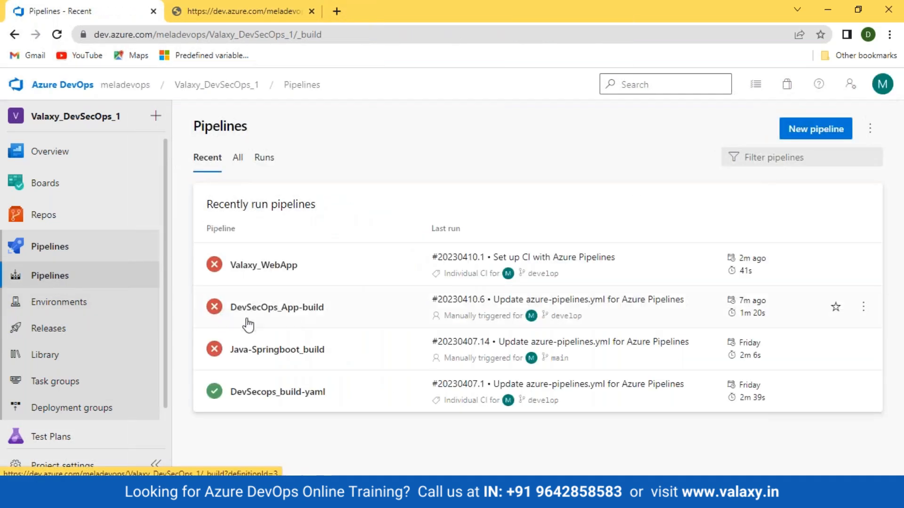
click(267, 275)
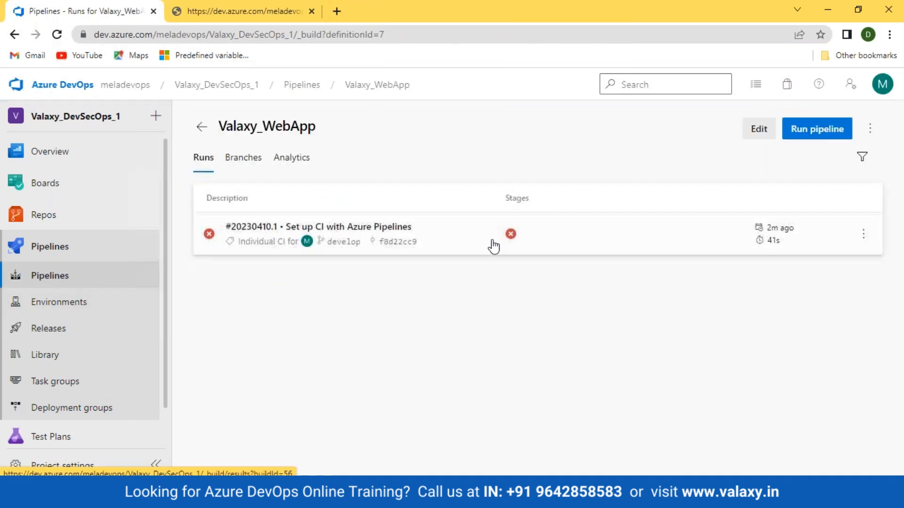
click(509, 235)
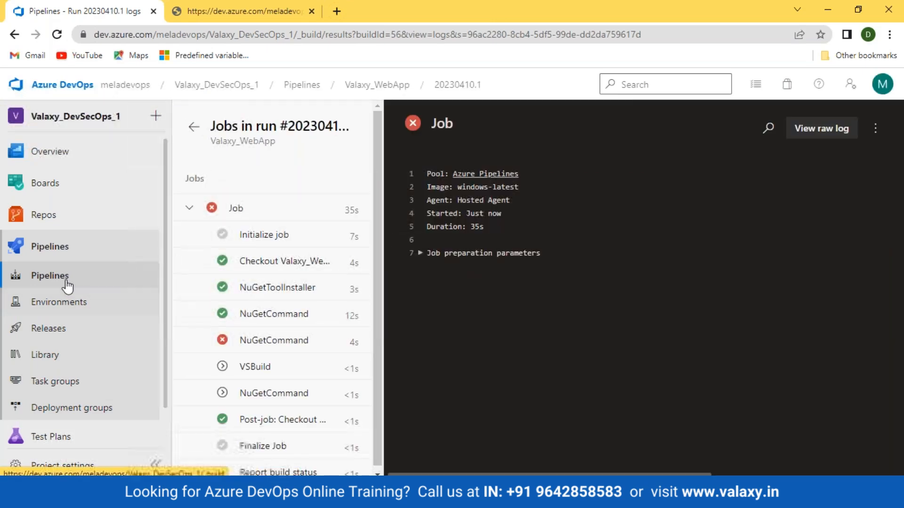
click(66, 283)
click(258, 262)
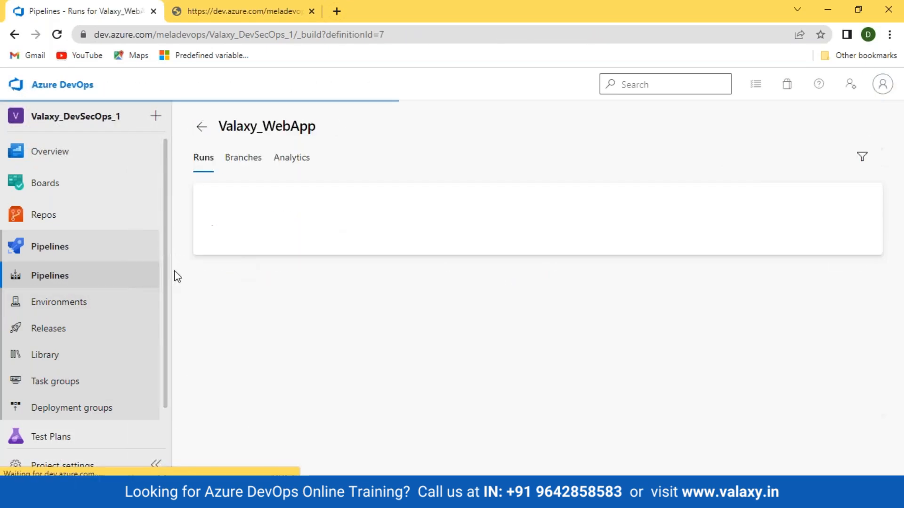
click(68, 284)
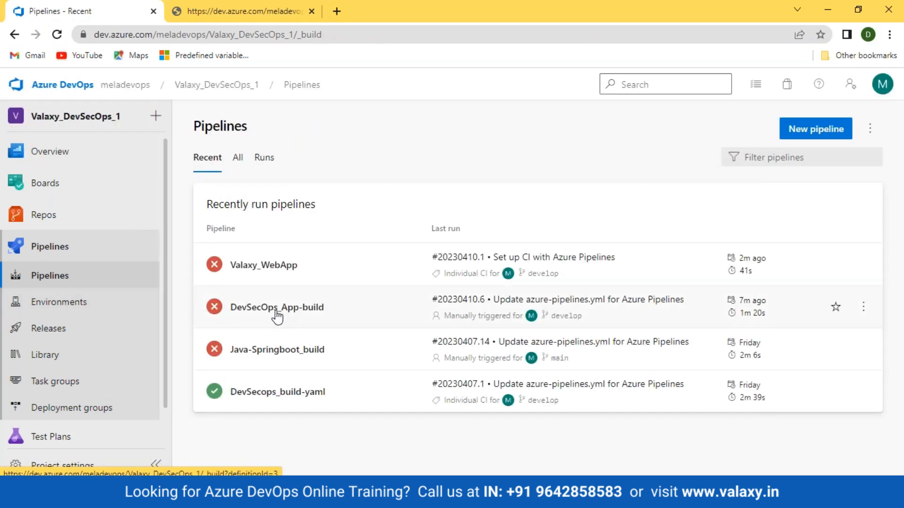
click(277, 351)
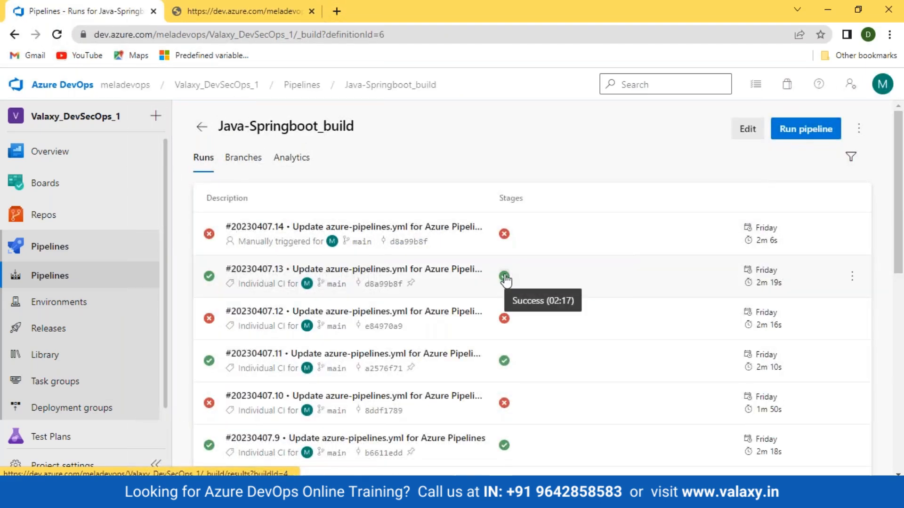
click(504, 277)
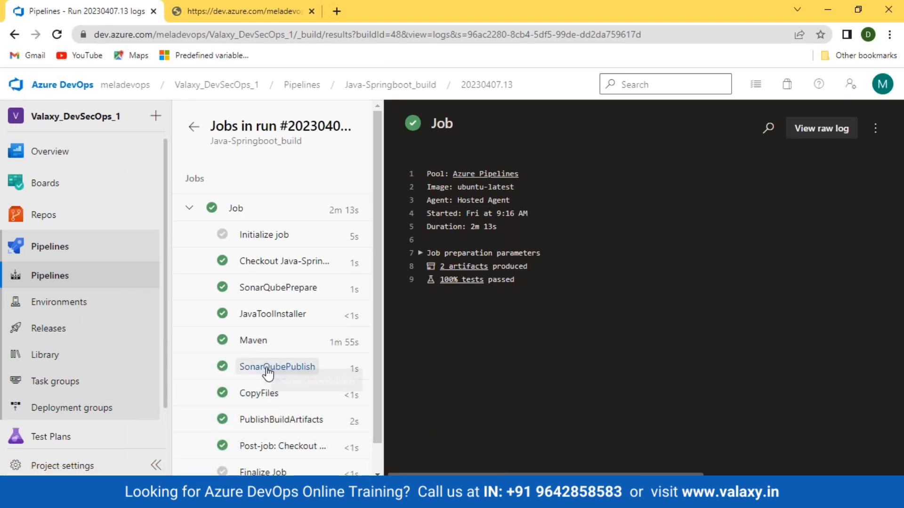
scroll(267, 374, down, 1)
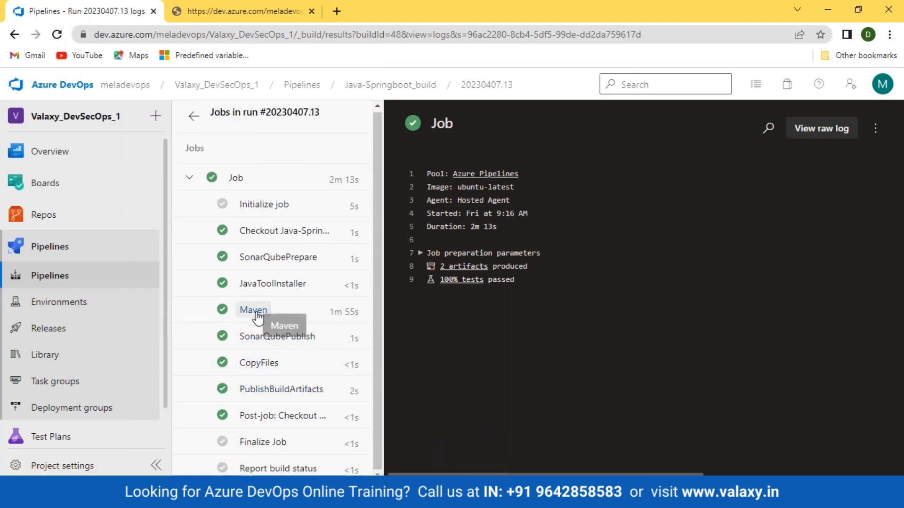
click(244, 309)
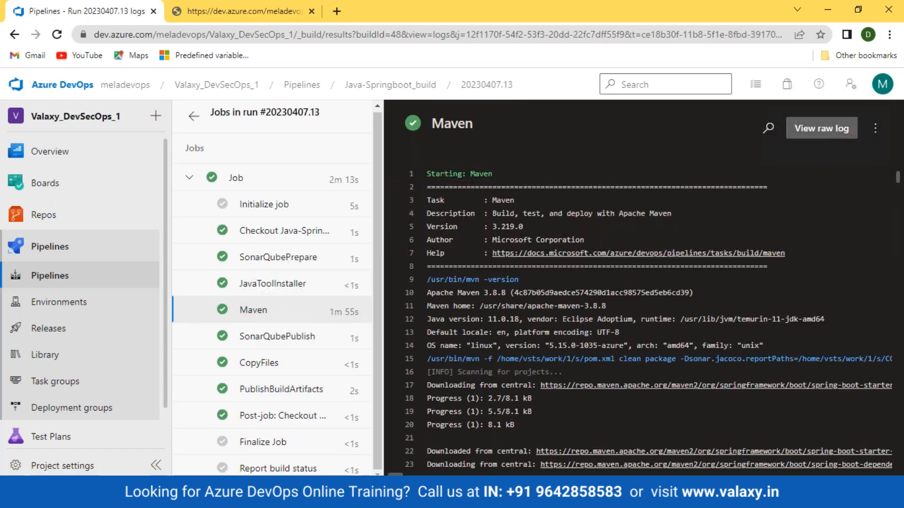
click(822, 129)
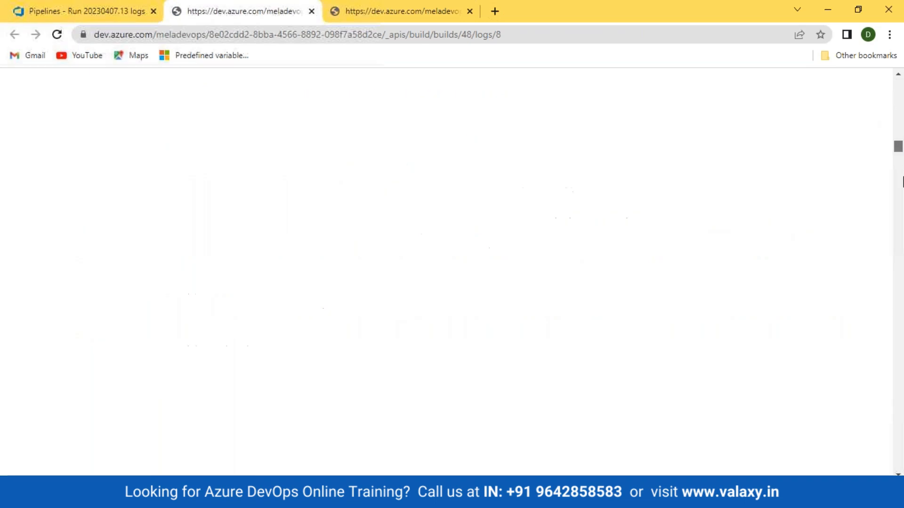
scroll(268, 319, down, 20)
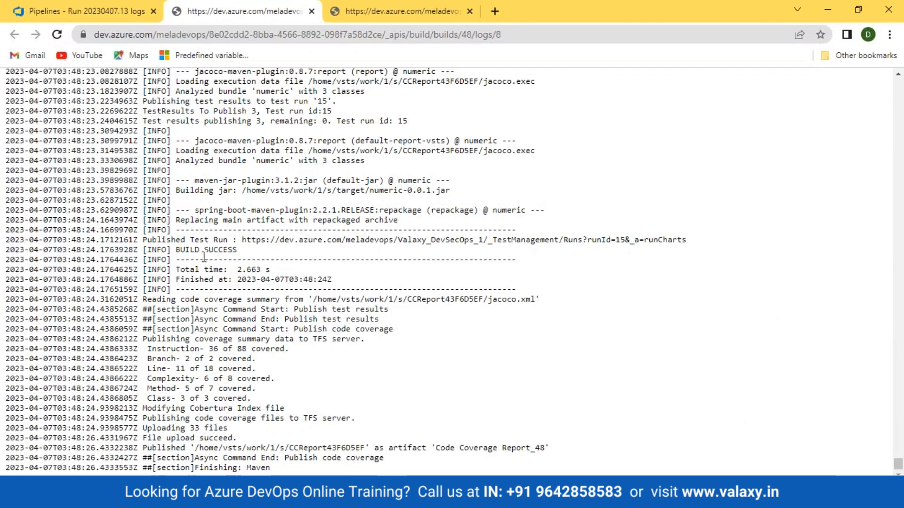
drag(175, 250, 293, 239)
drag(292, 309, 402, 297)
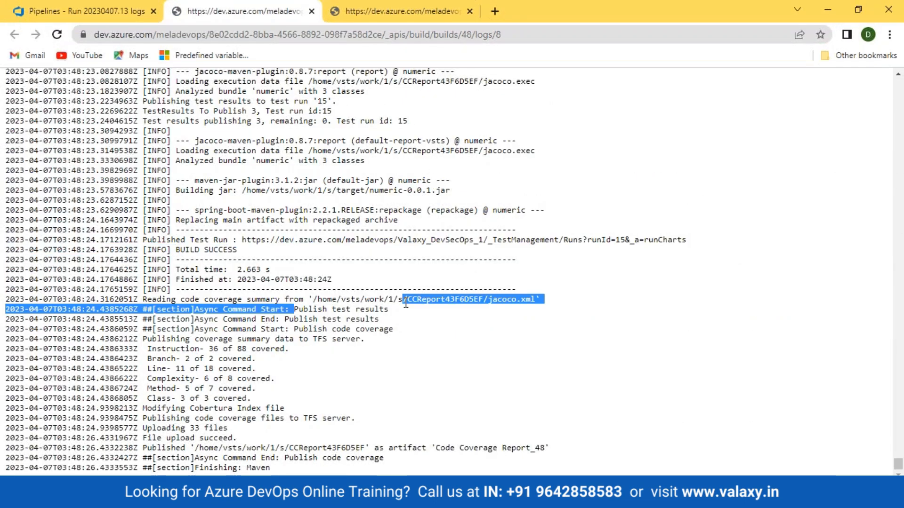
drag(289, 328, 365, 329)
drag(418, 318, 289, 328)
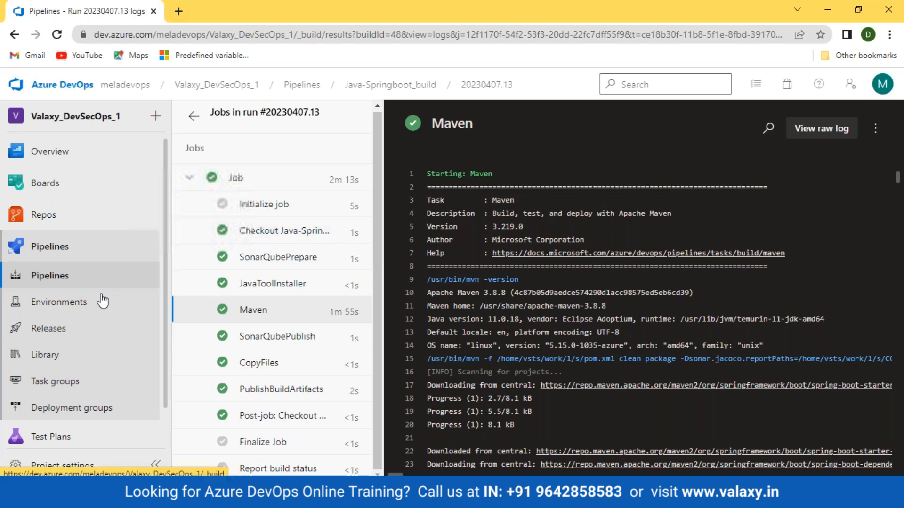
click(47, 276)
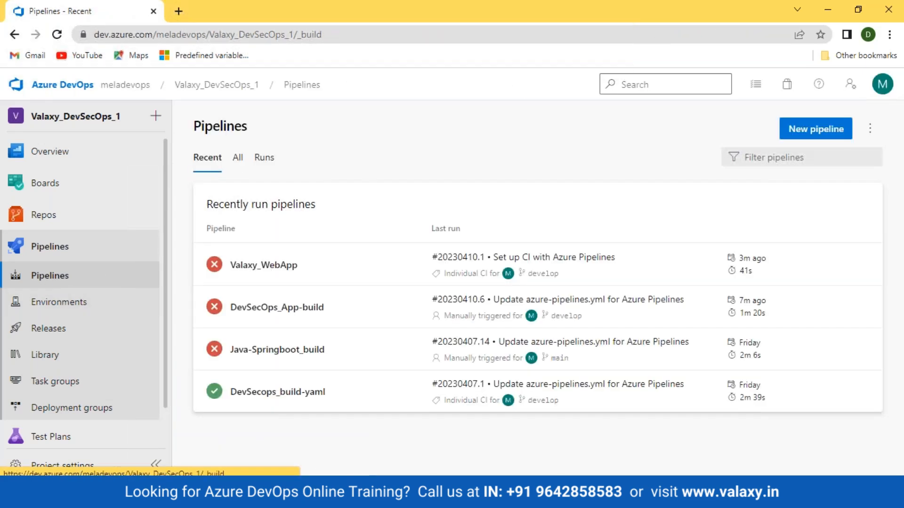
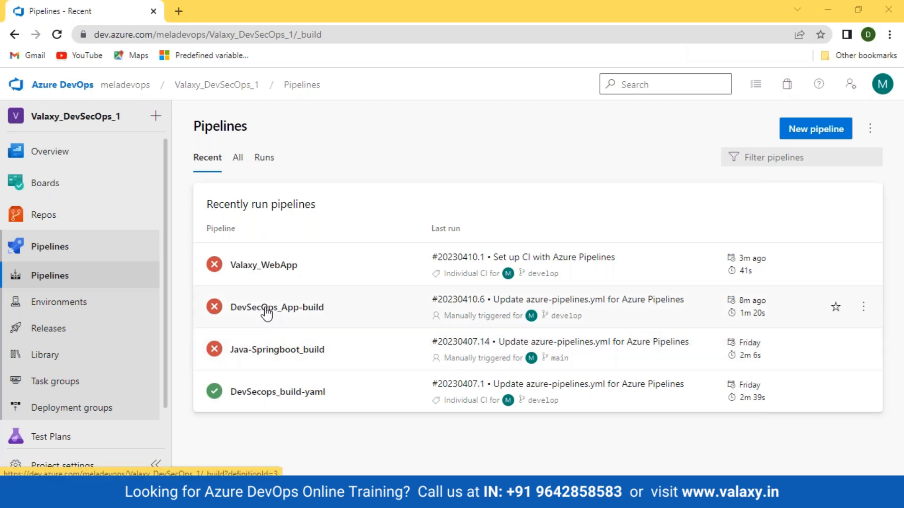
- Open Valaxy_WebApp's failed run and read the NuGetCommand step's raw log, marking the 'Unable to find' error
click(263, 266)
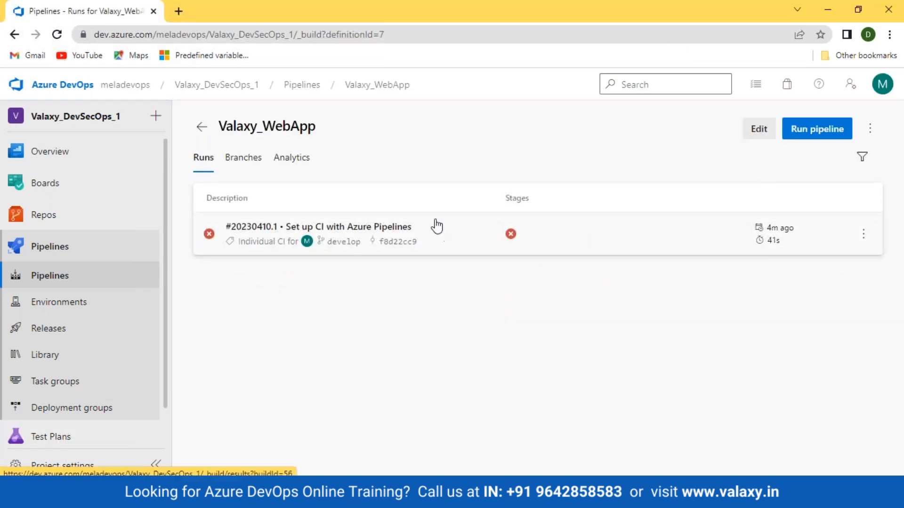
click(511, 234)
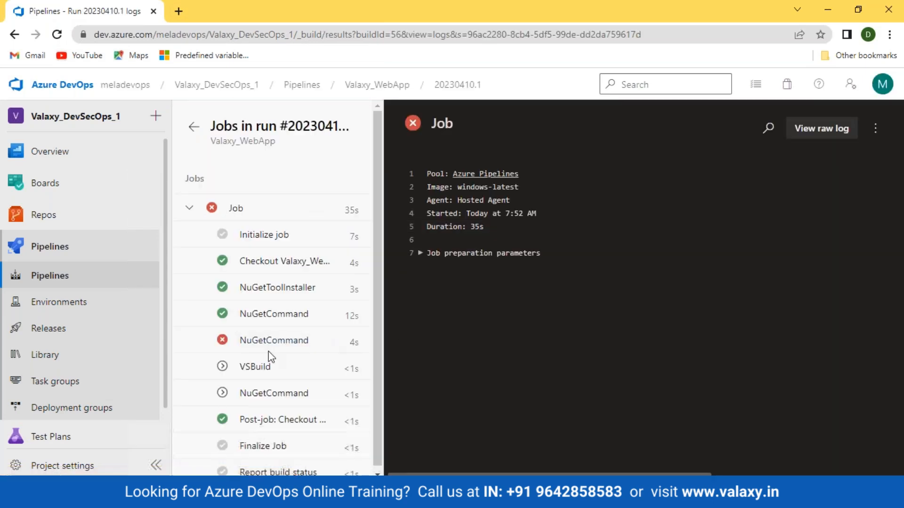
click(267, 348)
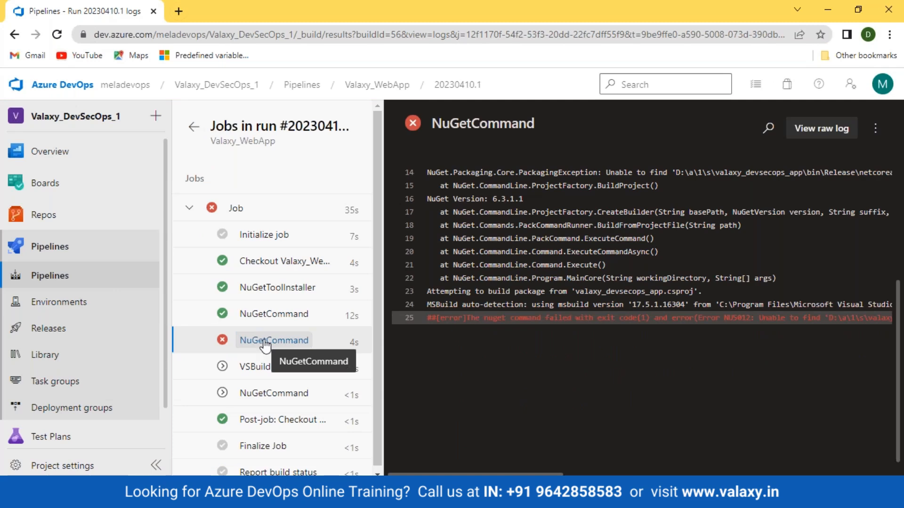
click(800, 128)
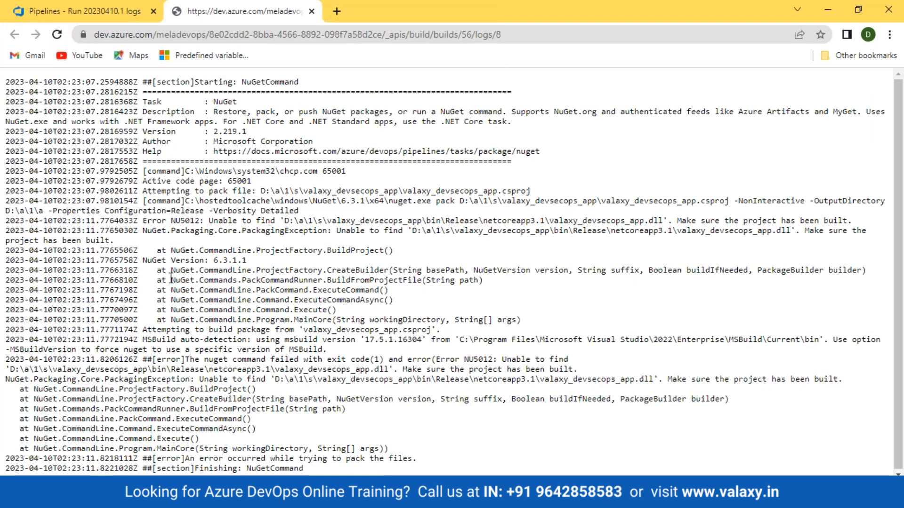
drag(223, 220, 239, 220)
- Return through the pipelines list to Valaxy_WebApp's runs
click(90, 11)
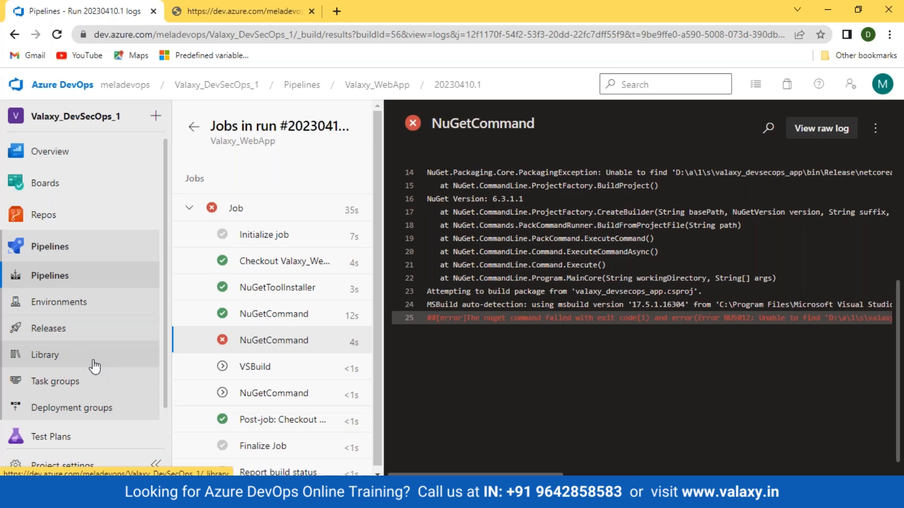
click(57, 276)
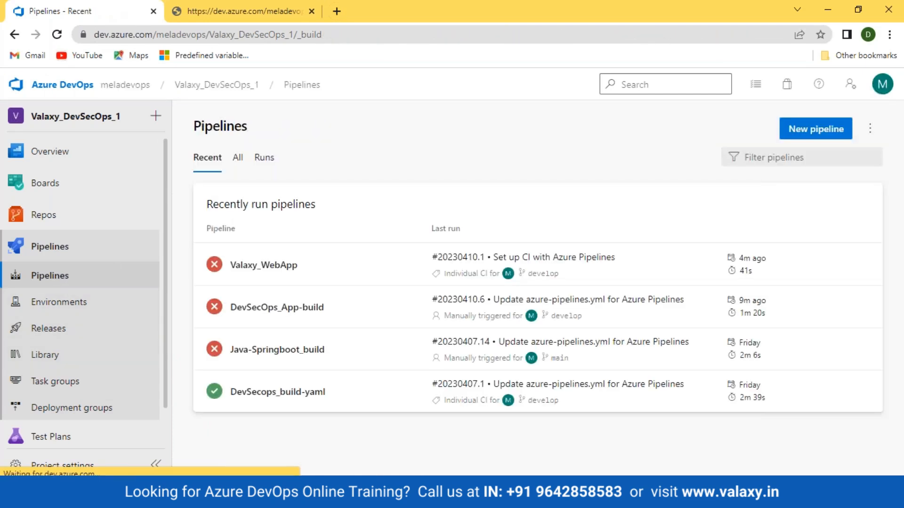
click(264, 265)
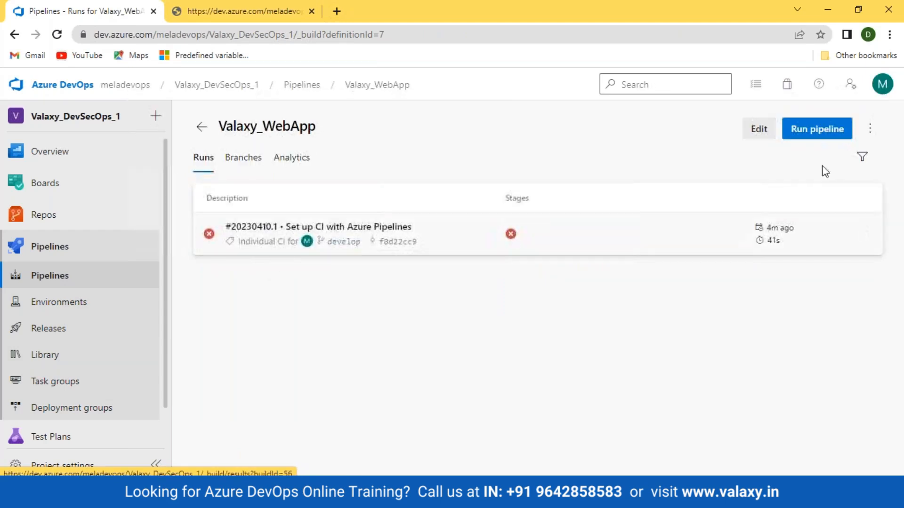
- In azure-pipelines-1.yml, move the NuGetCommand pack task from before VSBuild to below it
click(758, 128)
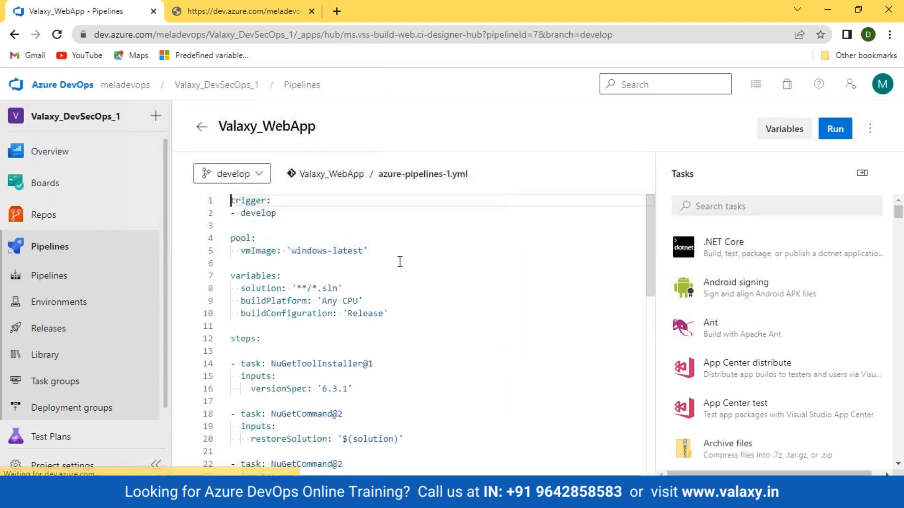
scroll(399, 262, down, 6)
drag(386, 321, 228, 278)
key(ctrl+c)
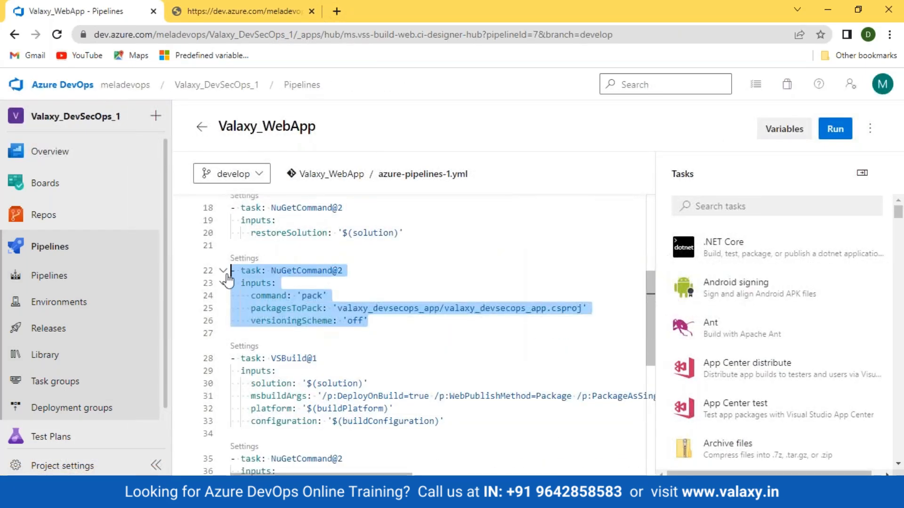
key(Delete)
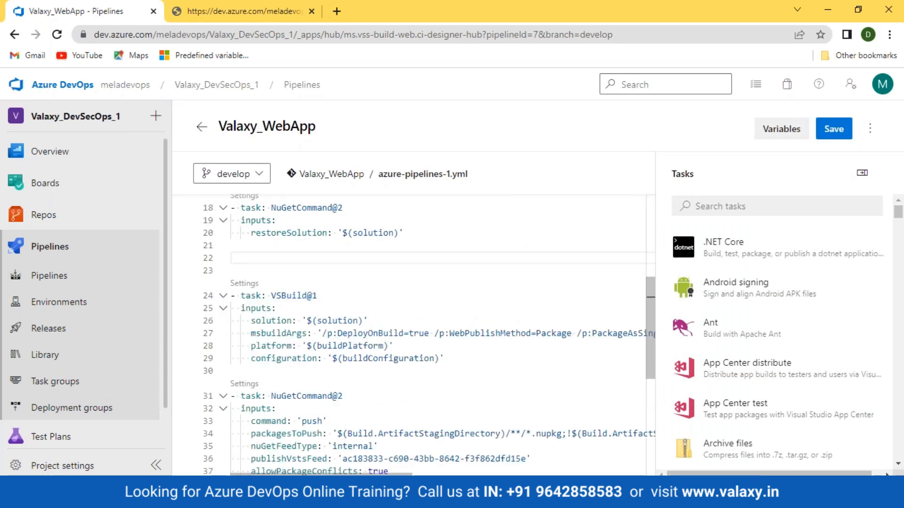
key(Delete)
key(Delete)
key(Down)
key(Down)
key(Down)
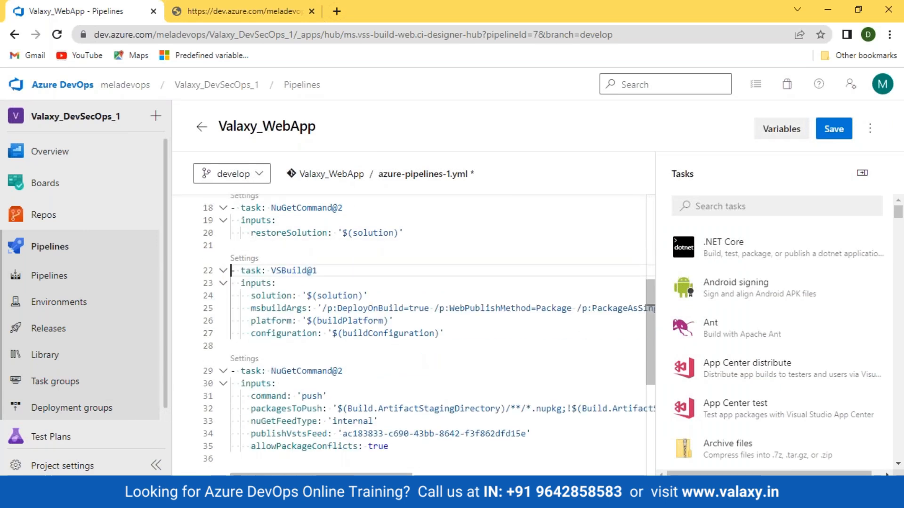
key(Down)
key(Down)
key(Down)
key(Return)
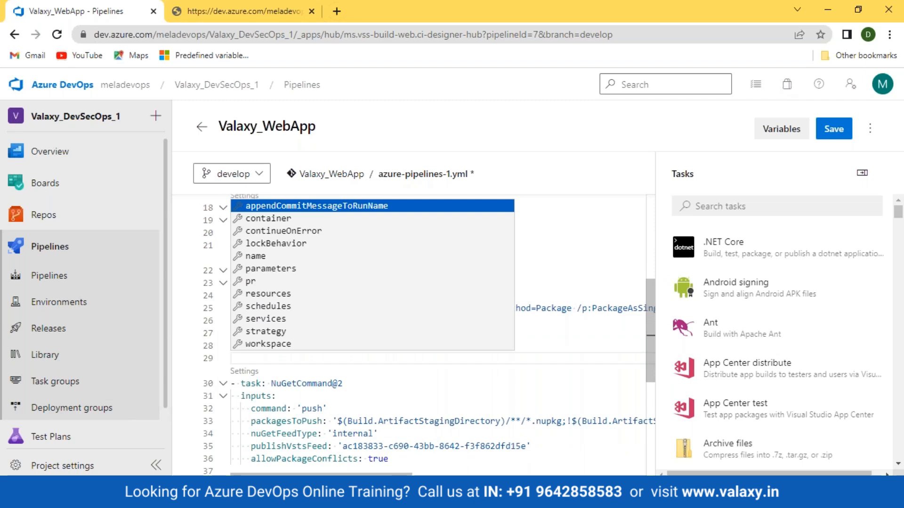
key(ctrl+v)
key(Return)
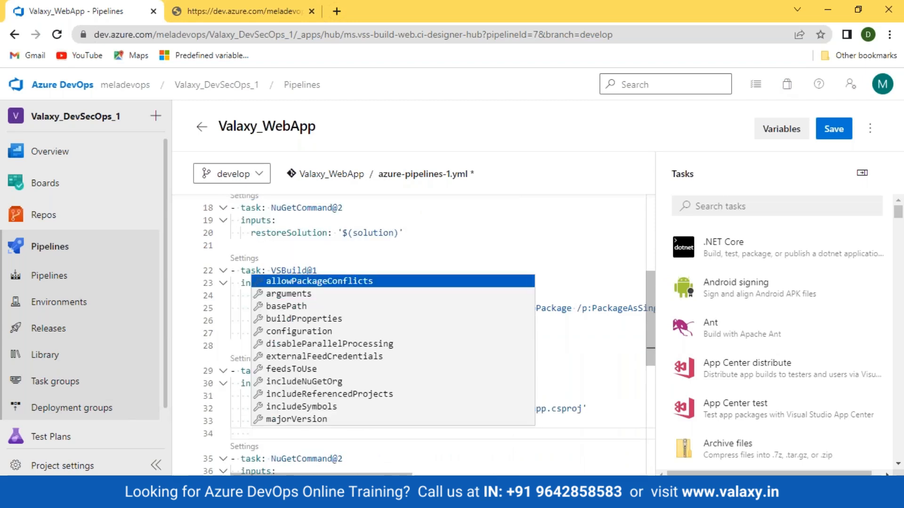
key(Escape)
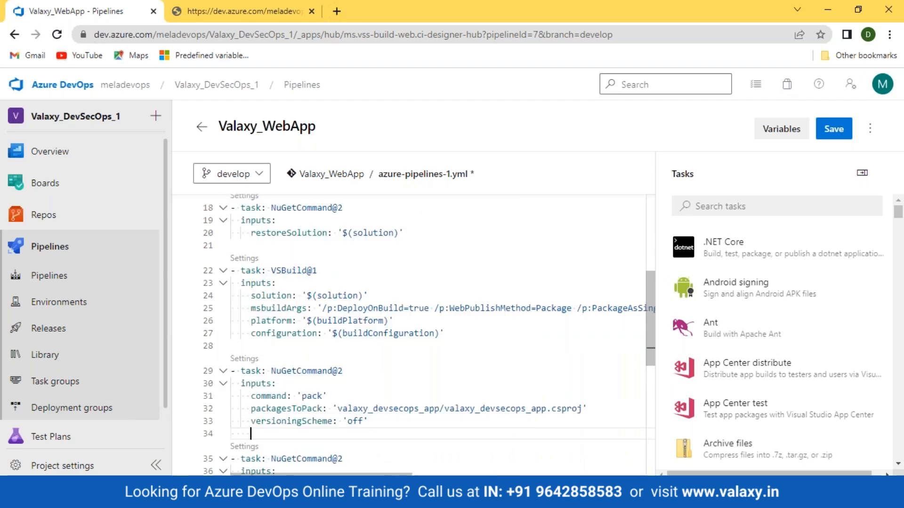
- Save and commit the YAML change, then return to the pipelines list
click(833, 128)
click(861, 449)
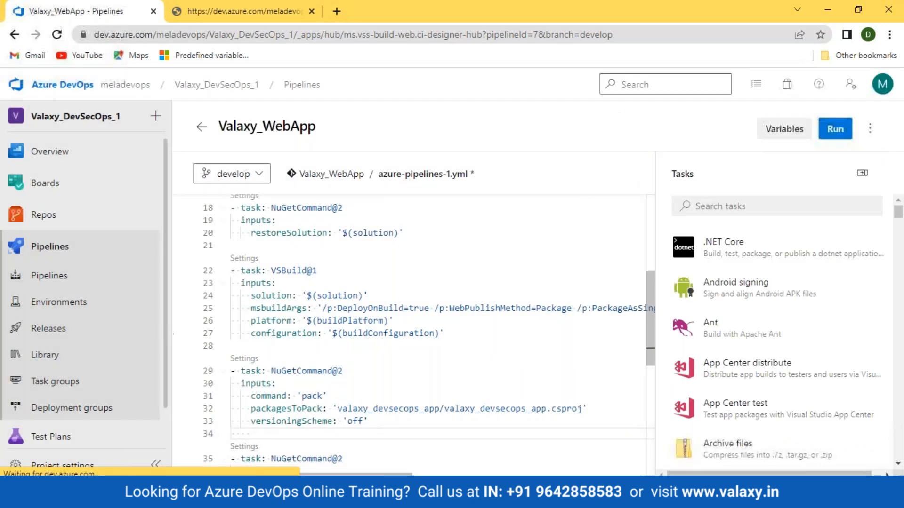
click(50, 277)
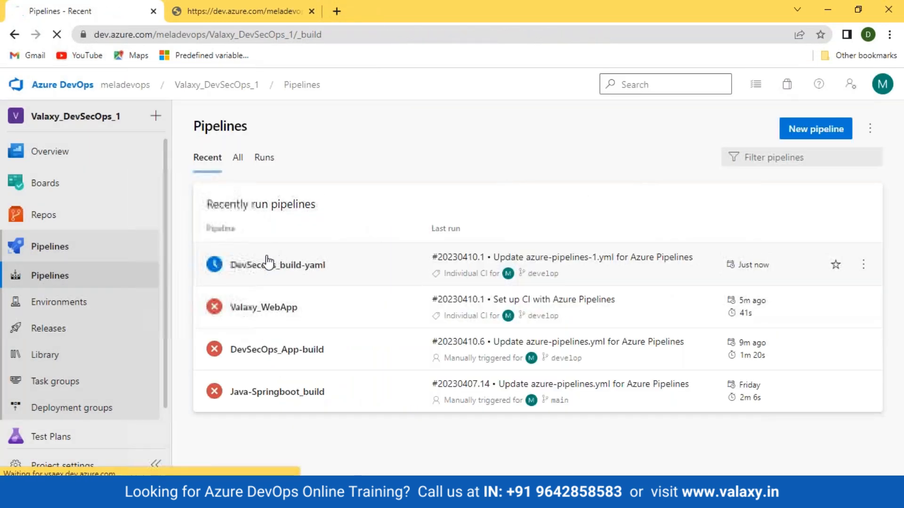
- Look at the DevSecops_build-yaml run 20230407.1 summary, then return to the pipelines list
click(254, 268)
click(484, 228)
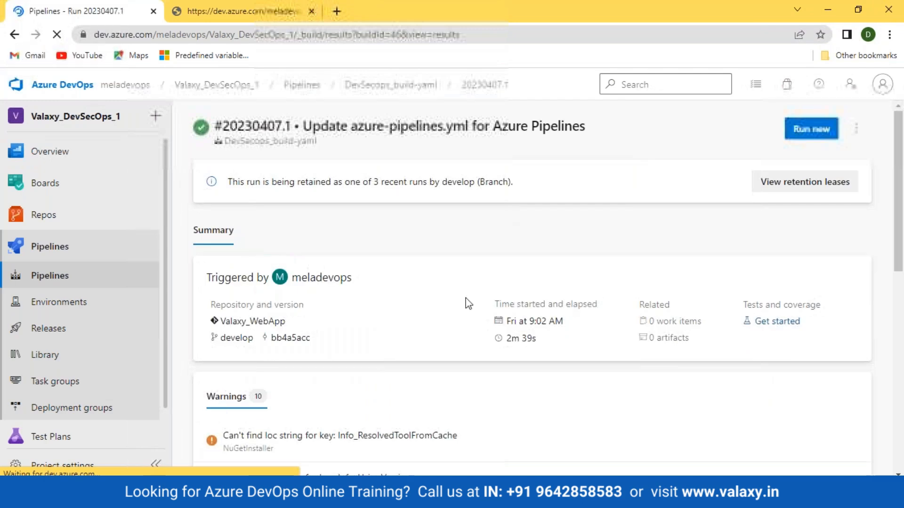
click(56, 276)
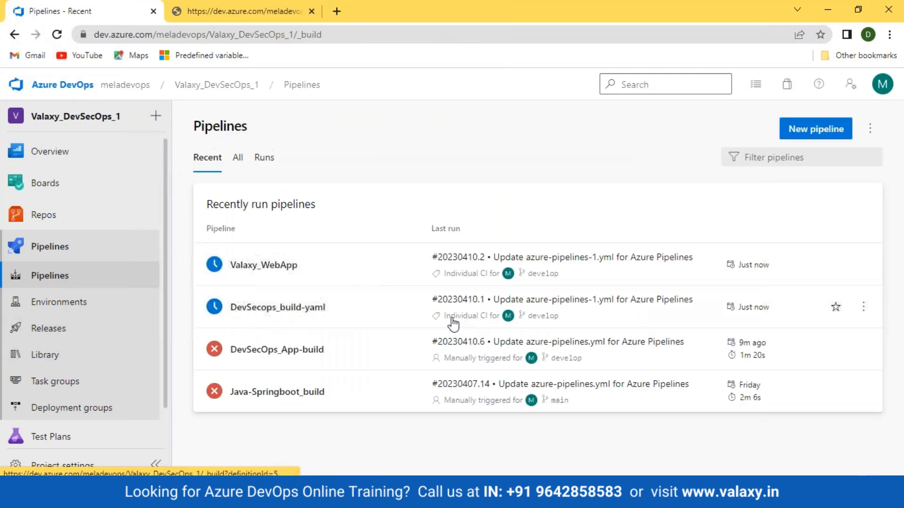
- Cancel DevSecops_build-yaml run 20230410.1, then open Valaxy_WebApp's runs
click(277, 309)
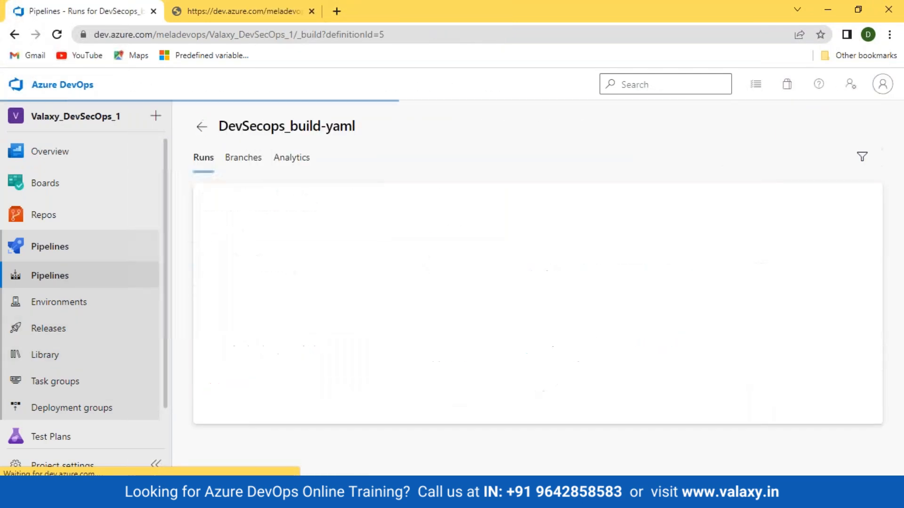
click(333, 230)
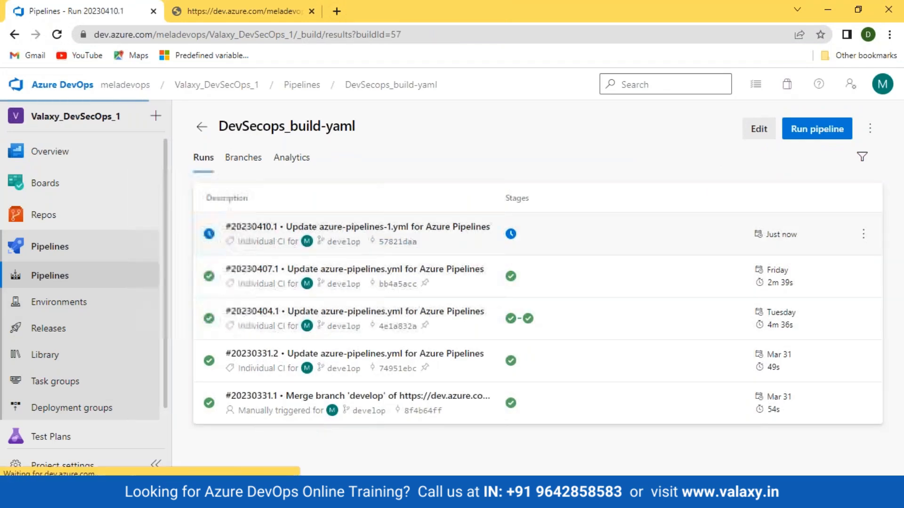
click(827, 129)
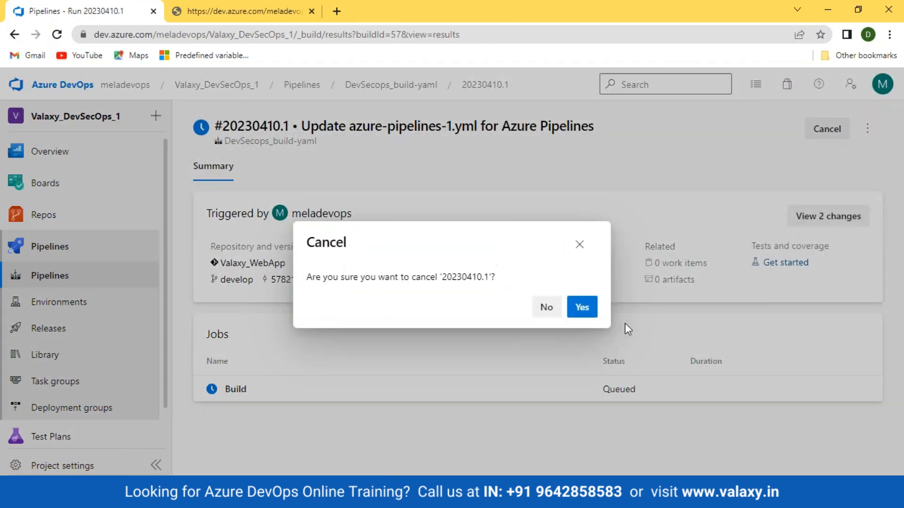
click(583, 308)
click(44, 279)
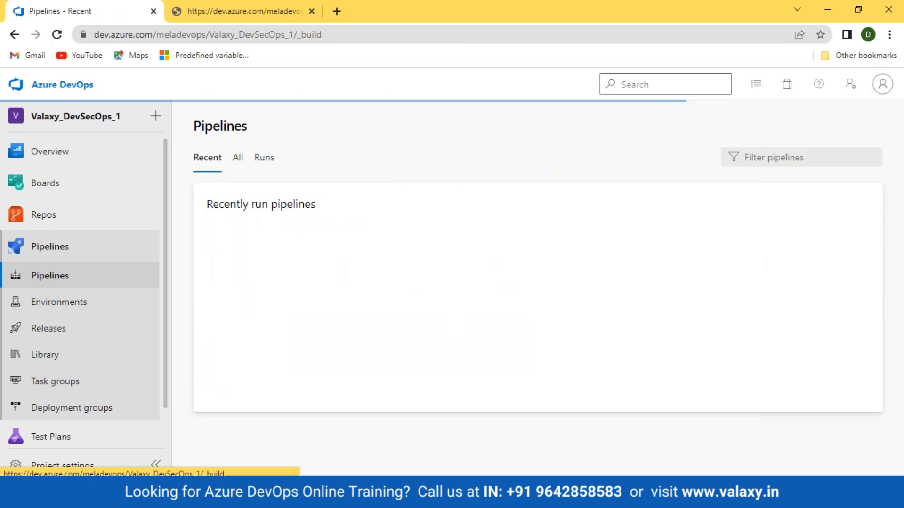
click(240, 206)
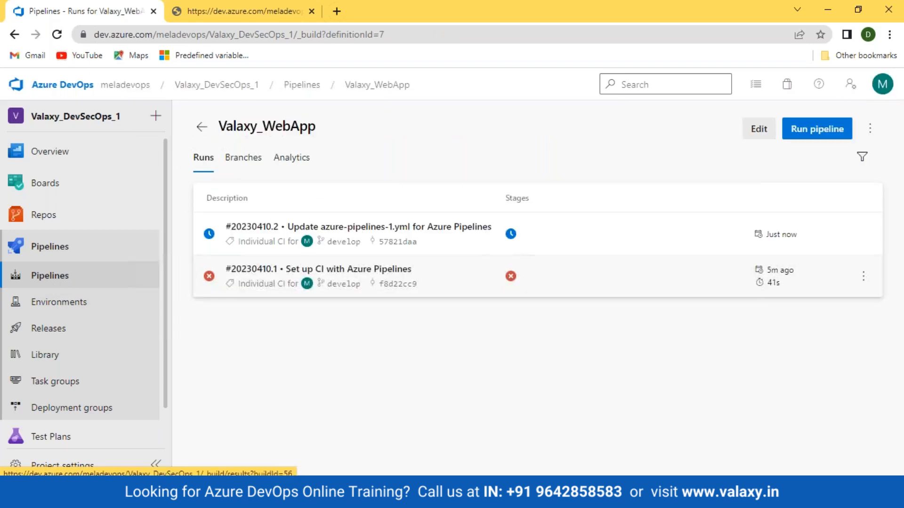
- Open run 20230410.2's job logs and reload the page to refresh progress
click(510, 234)
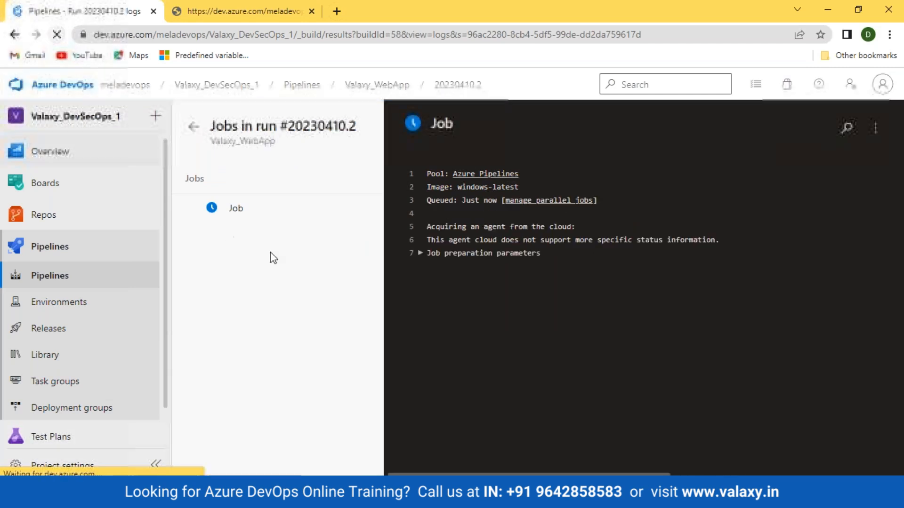
click(44, 274)
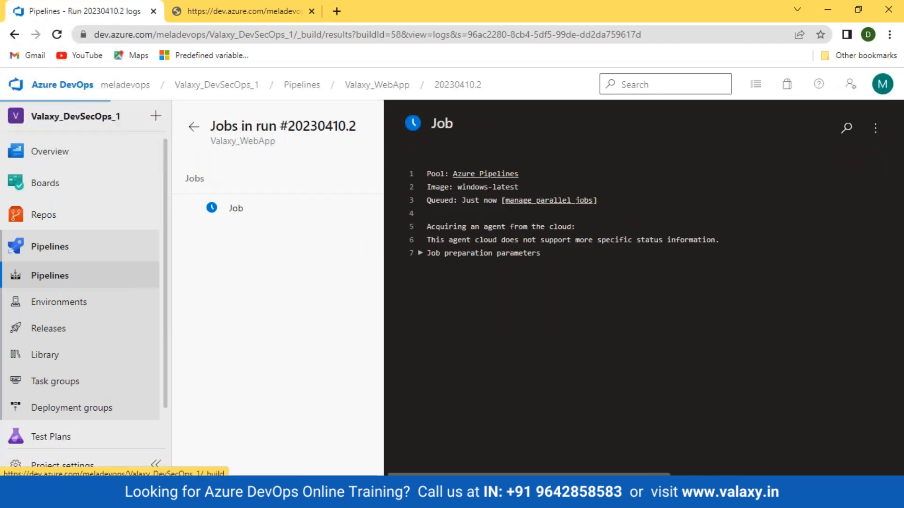
click(256, 281)
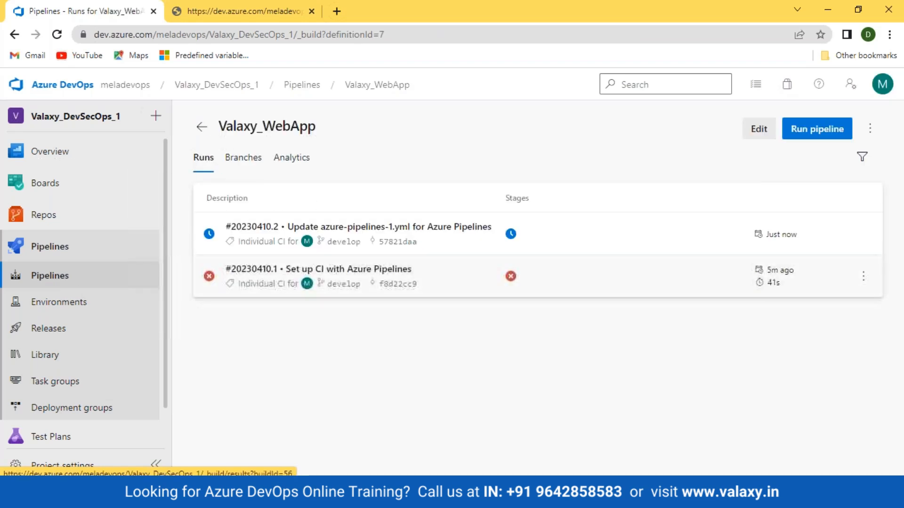
click(520, 242)
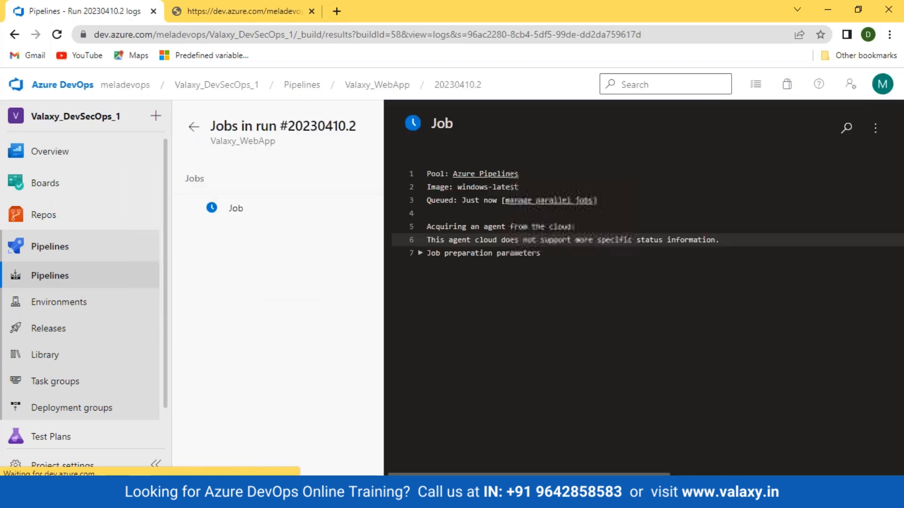
click(57, 36)
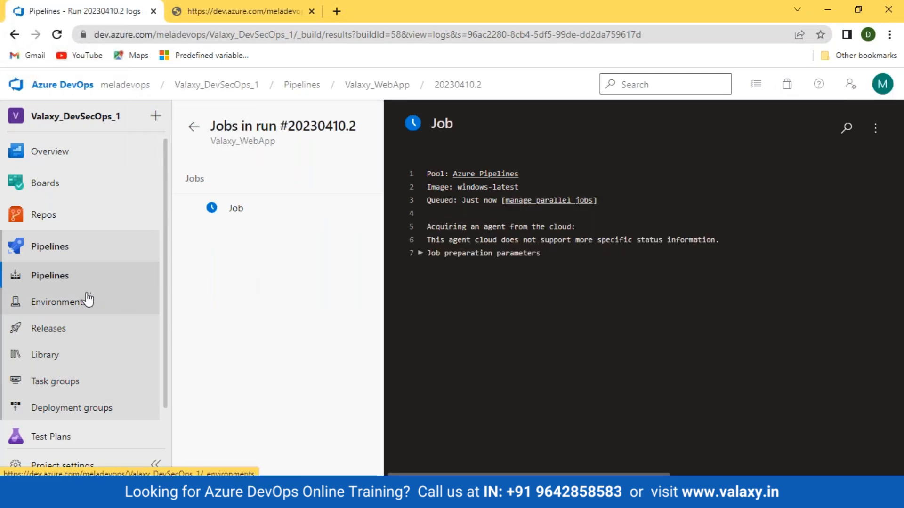
- Glance at DevSecops_build-yaml's runs, then reopen run 20230410.2's job logs
click(45, 279)
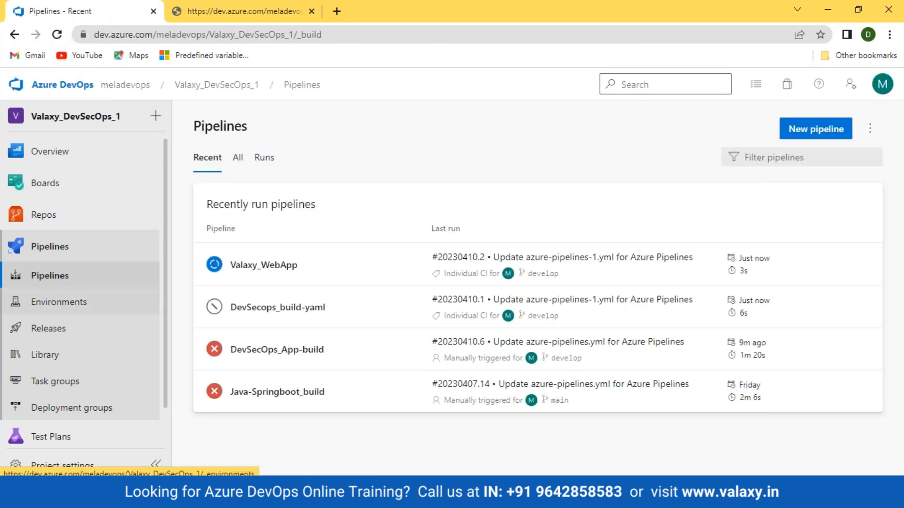
click(260, 313)
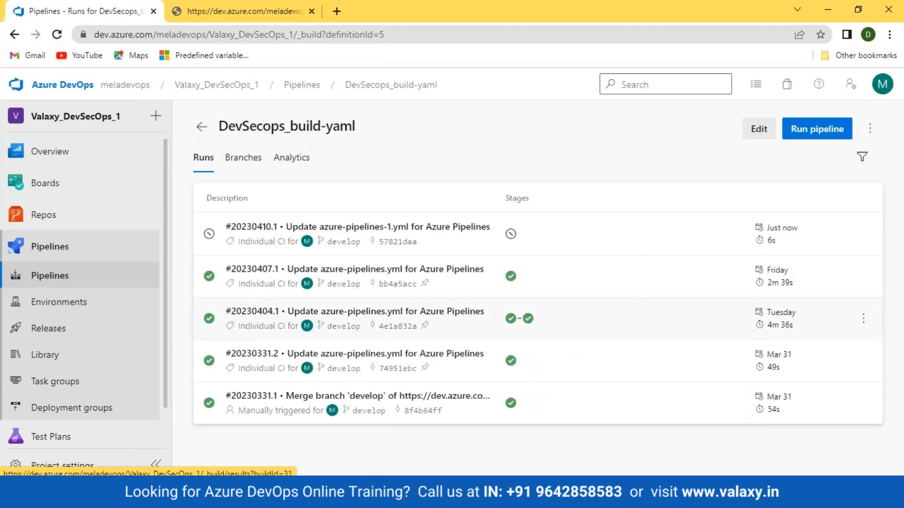
click(76, 278)
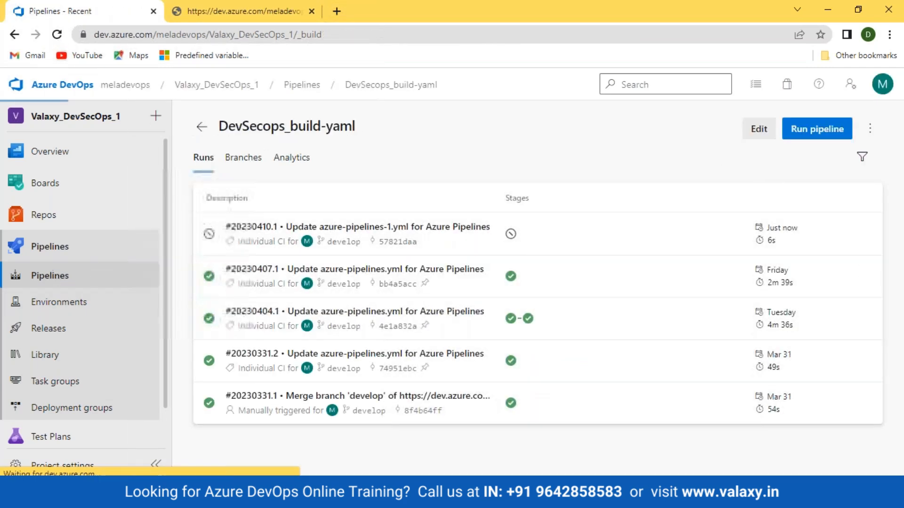
click(320, 265)
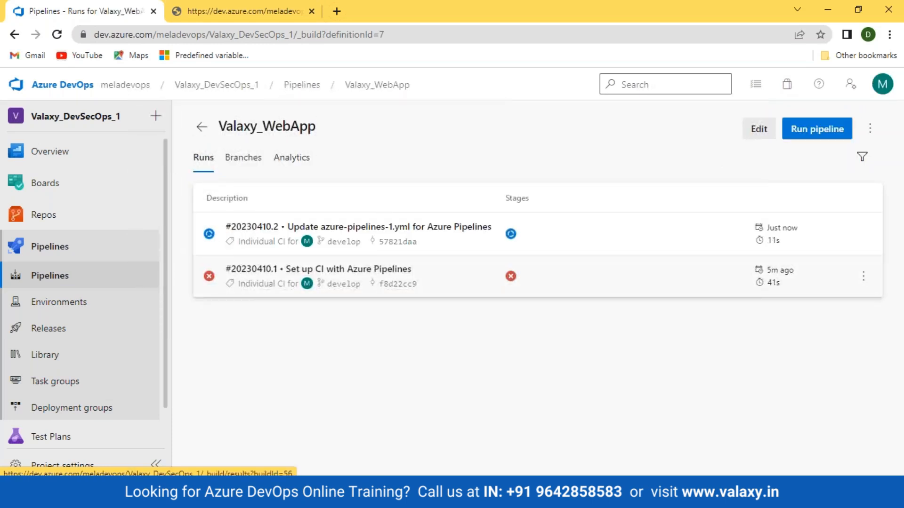
click(511, 234)
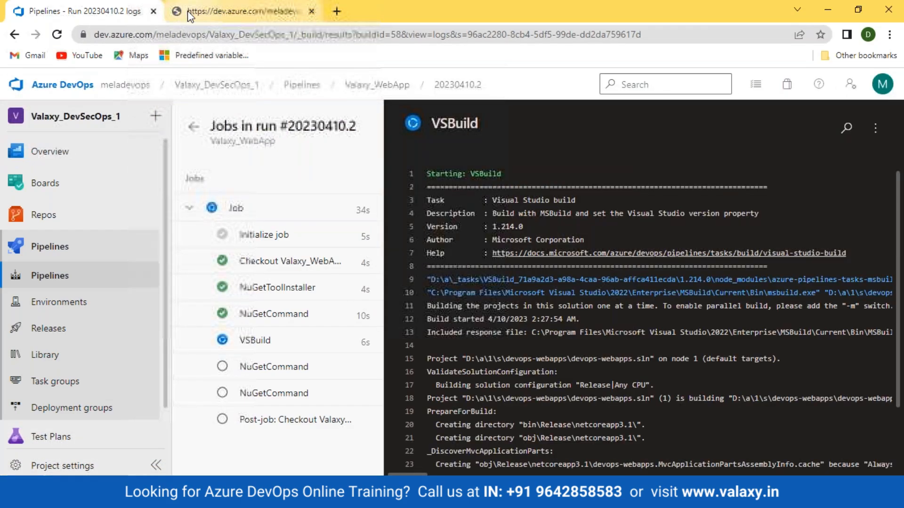
- Check the raw NuGet step log, close it, and follow the VSBuild step's log
click(221, 11)
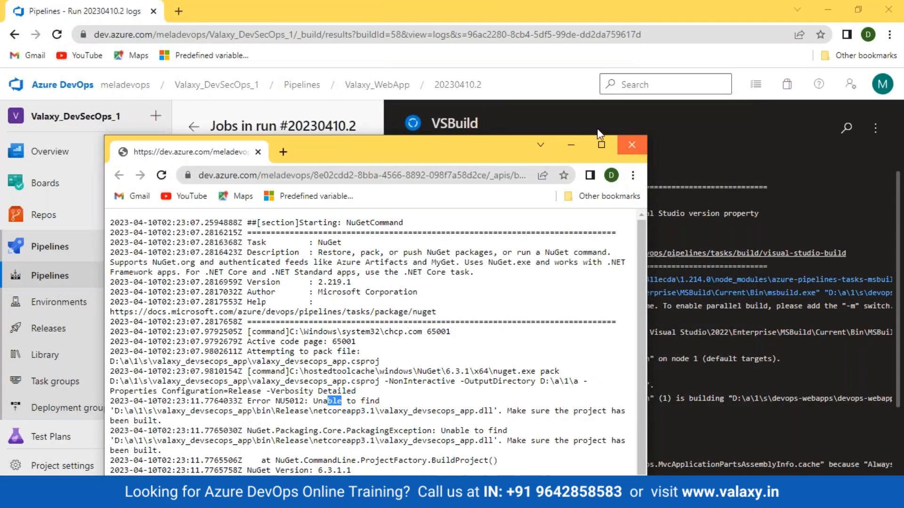
click(571, 145)
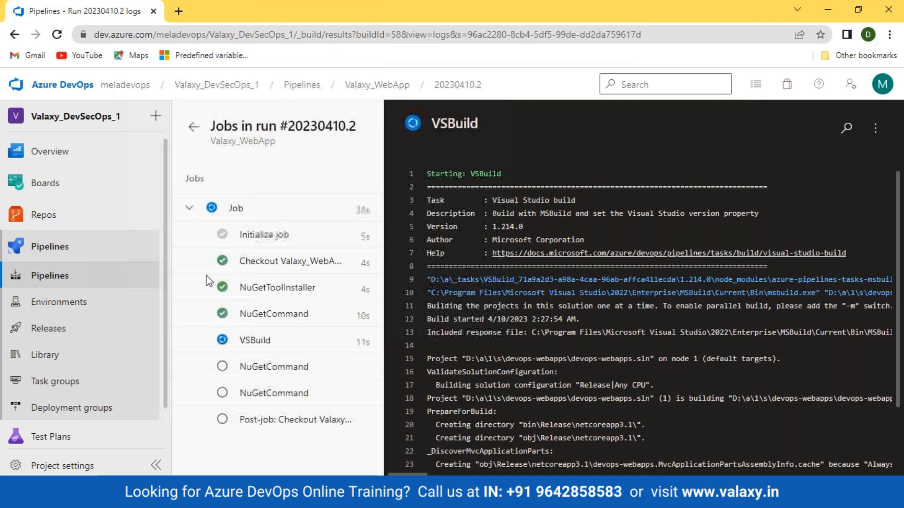
click(255, 347)
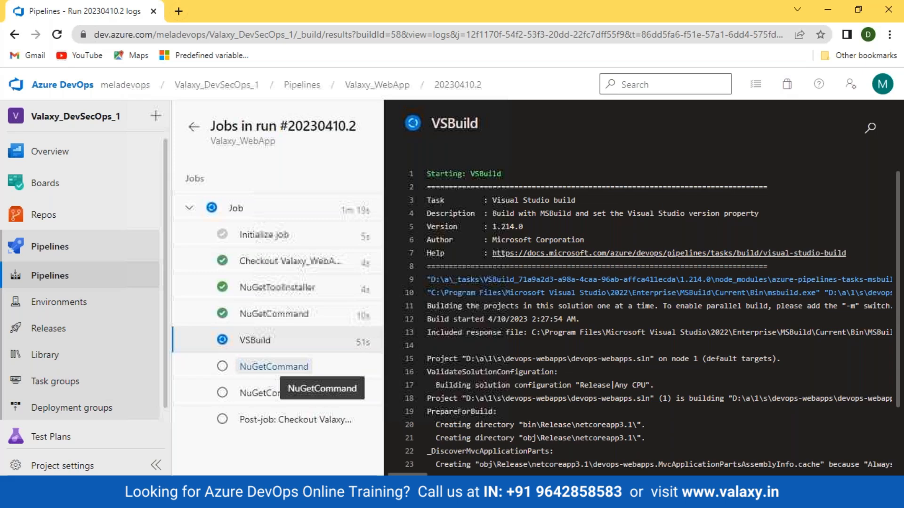
- Read the failed NuGetCommand raw log (missing ReadPackages permission), then open the val_devsecops-1 Artifacts feed
click(57, 35)
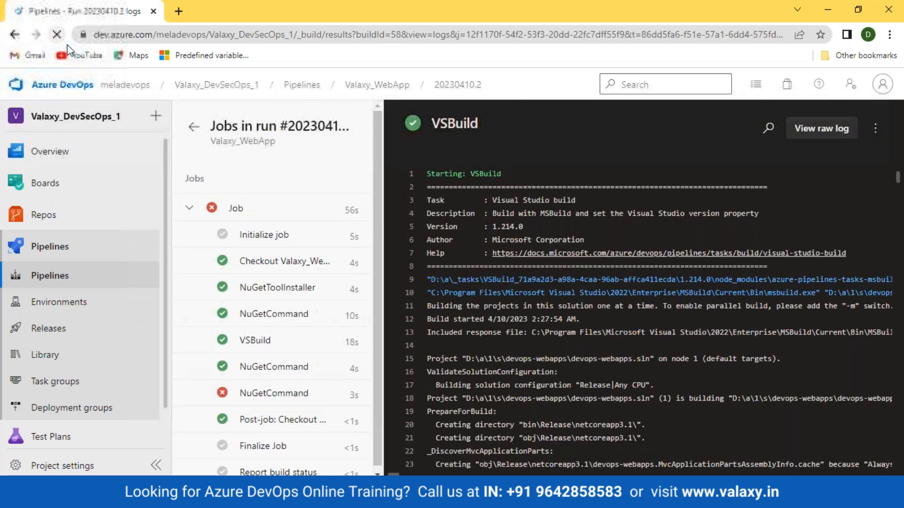
click(282, 393)
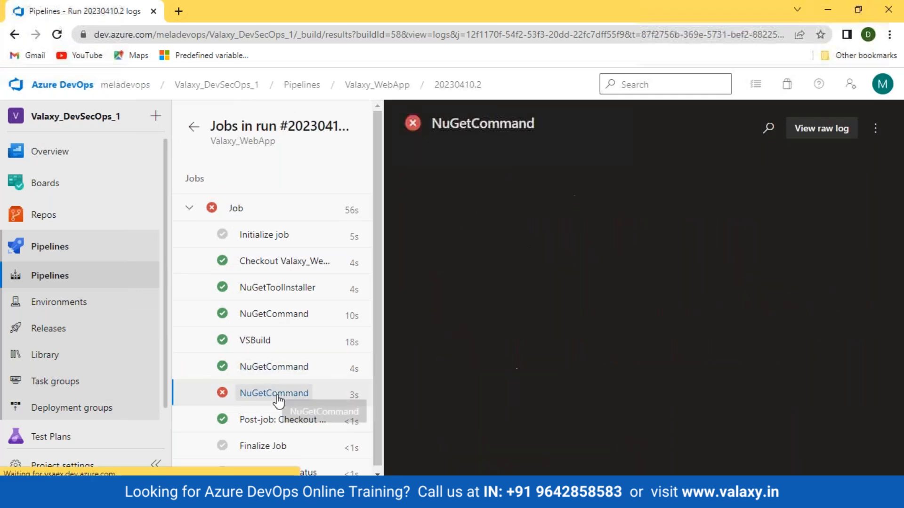
click(822, 128)
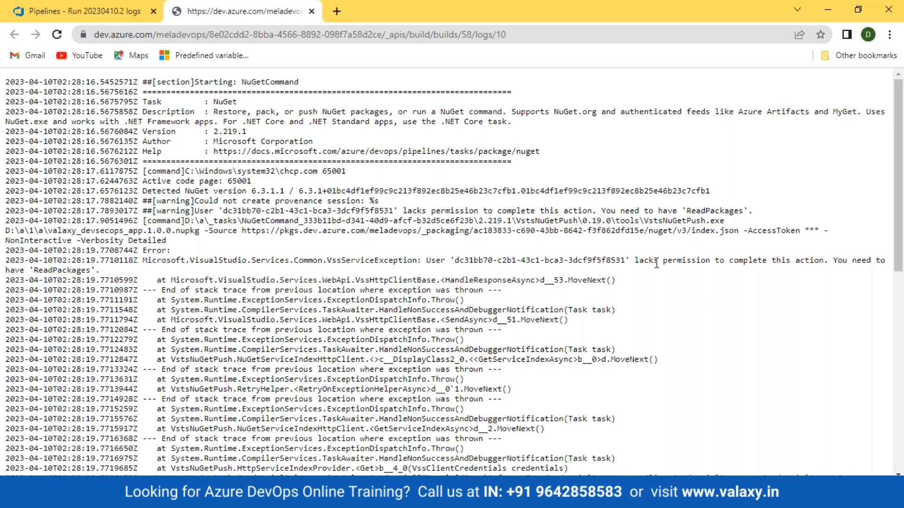
click(52, 14)
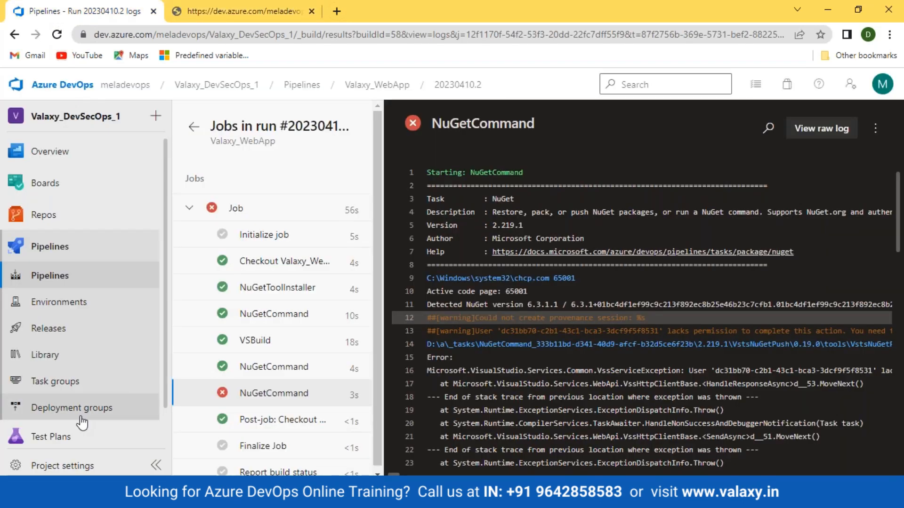
scroll(62, 455, down, 1)
click(49, 430)
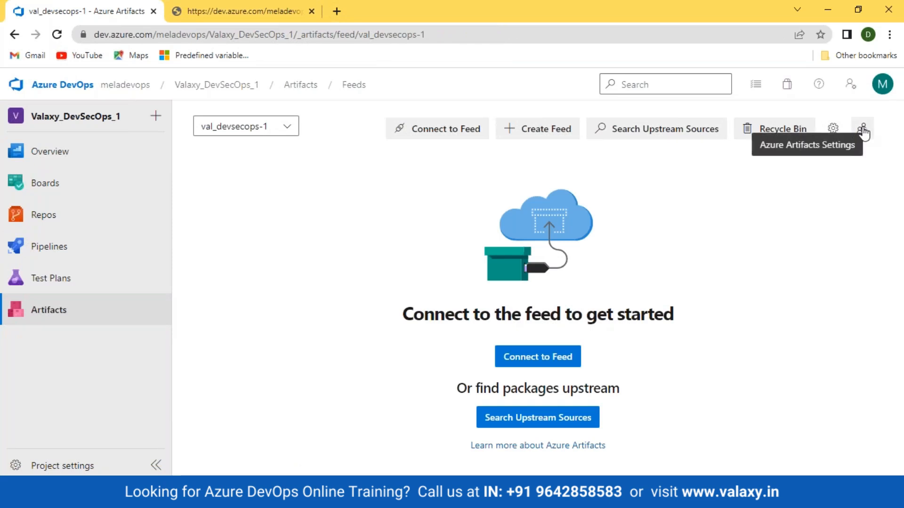
- In Azure Artifacts settings, add the organization's own account under Who can administer feeds and save
click(865, 131)
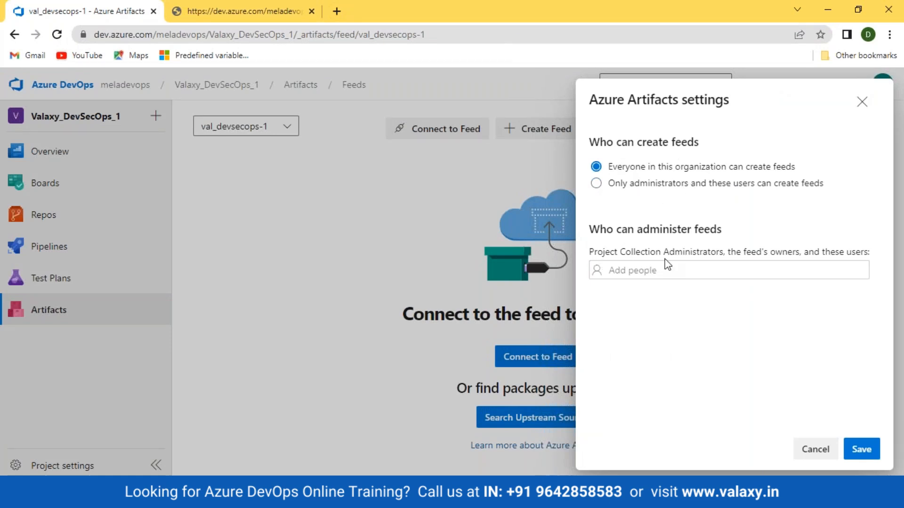
click(649, 269)
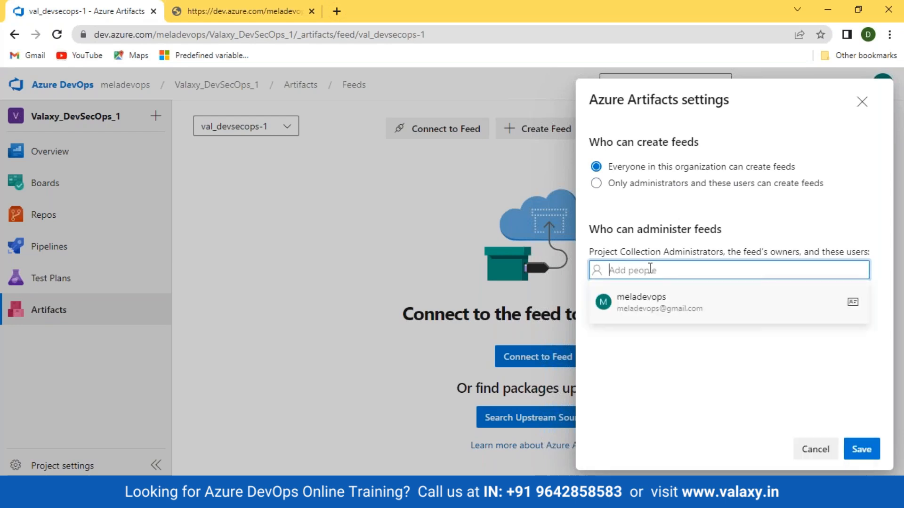
click(649, 303)
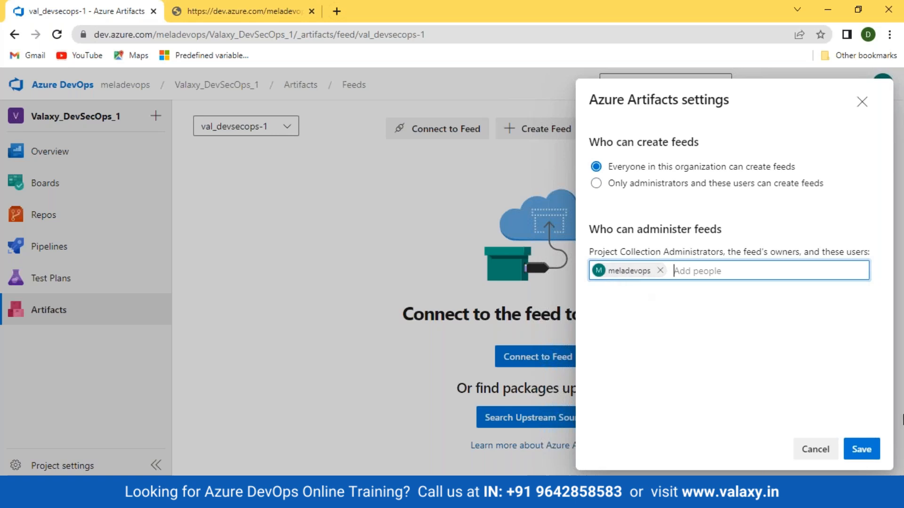
key(Tab)
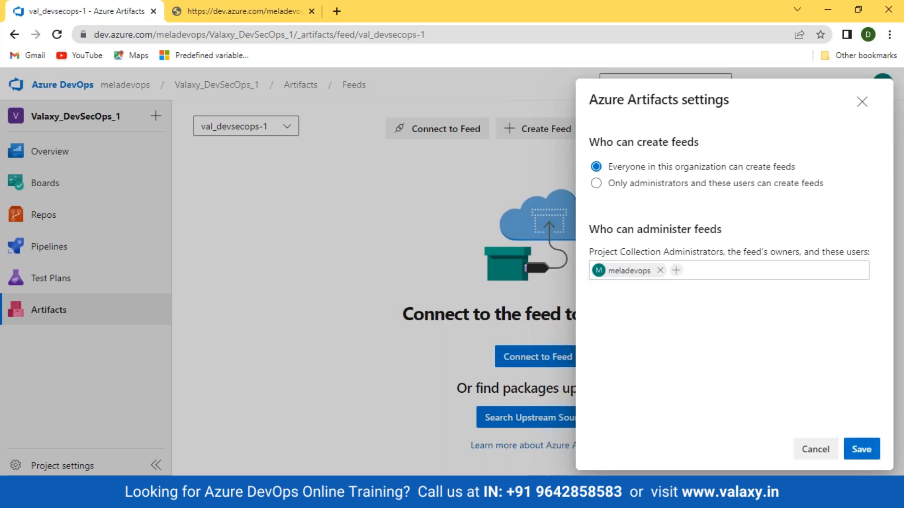
click(861, 450)
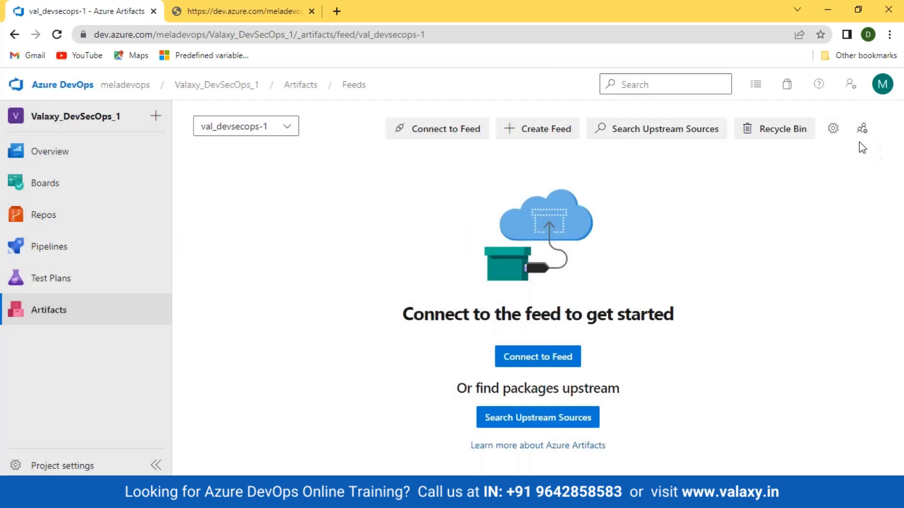
- Open val_devsecops-1 Feed Settings and review its Permissions and Upstream sources
click(833, 129)
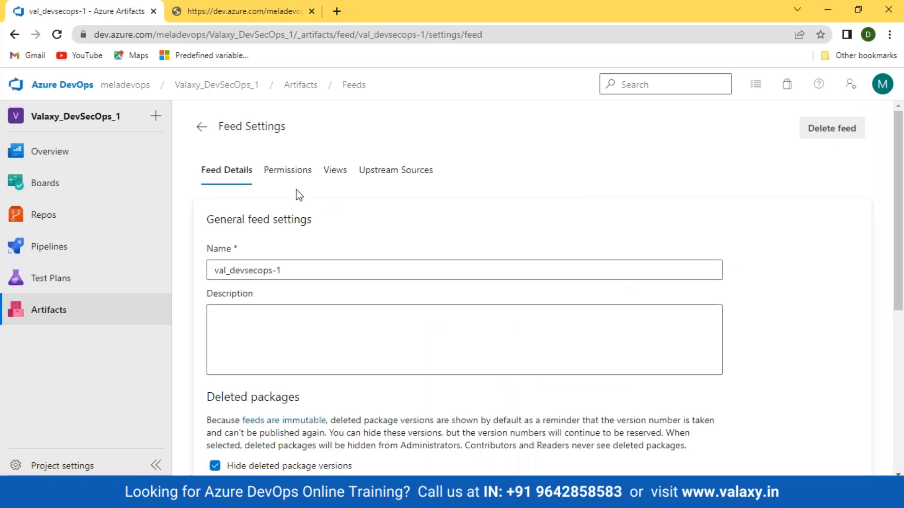
click(287, 171)
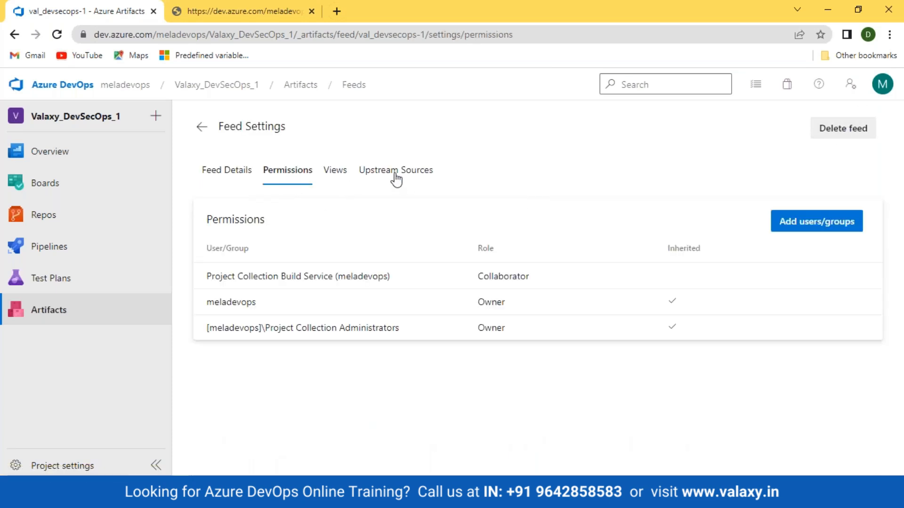
click(396, 174)
click(290, 175)
- Add the account to the feed permissions with the Owner role, save, and return to the feed
click(805, 225)
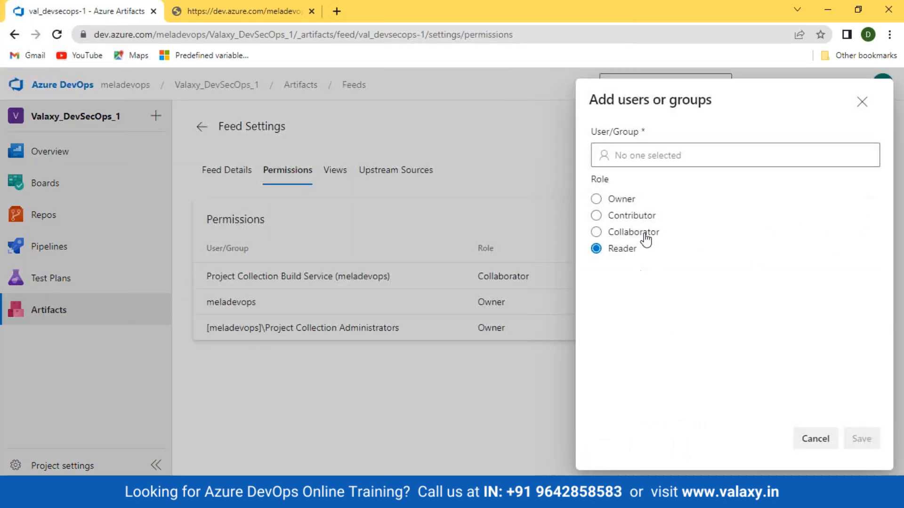
click(622, 200)
click(646, 151)
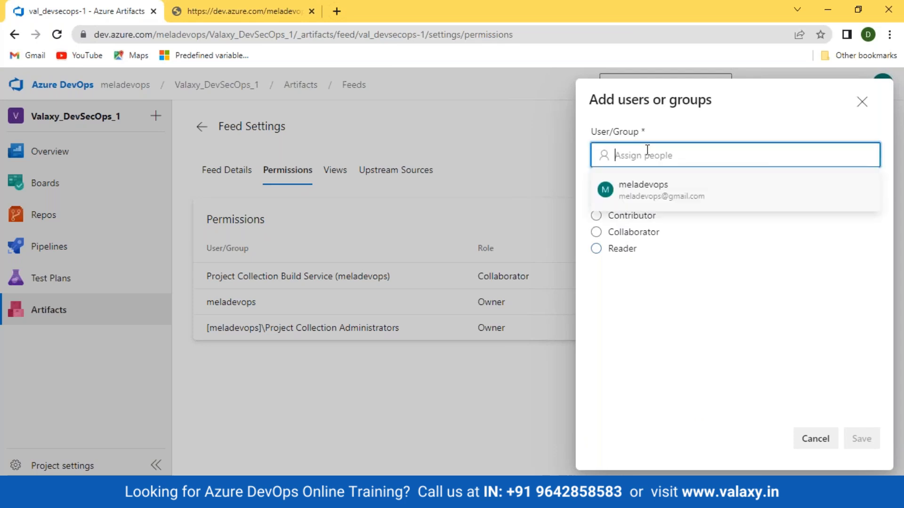
click(649, 195)
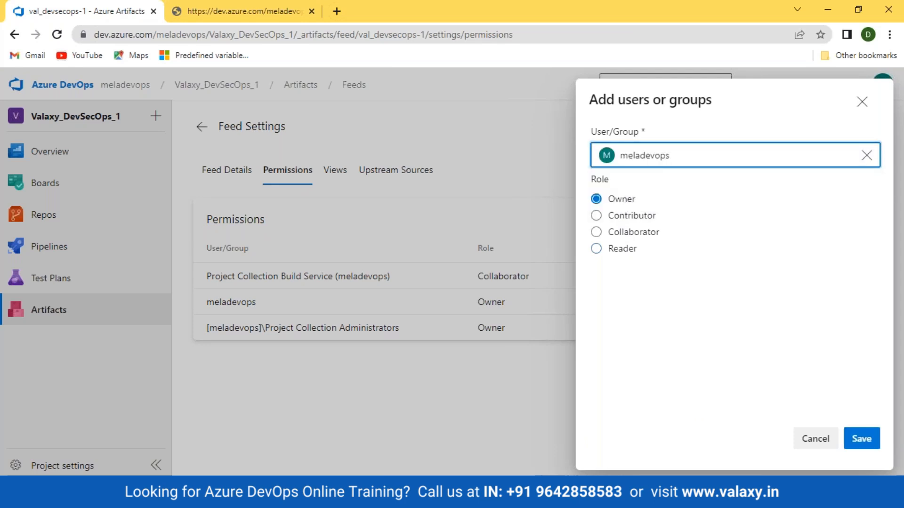
click(862, 438)
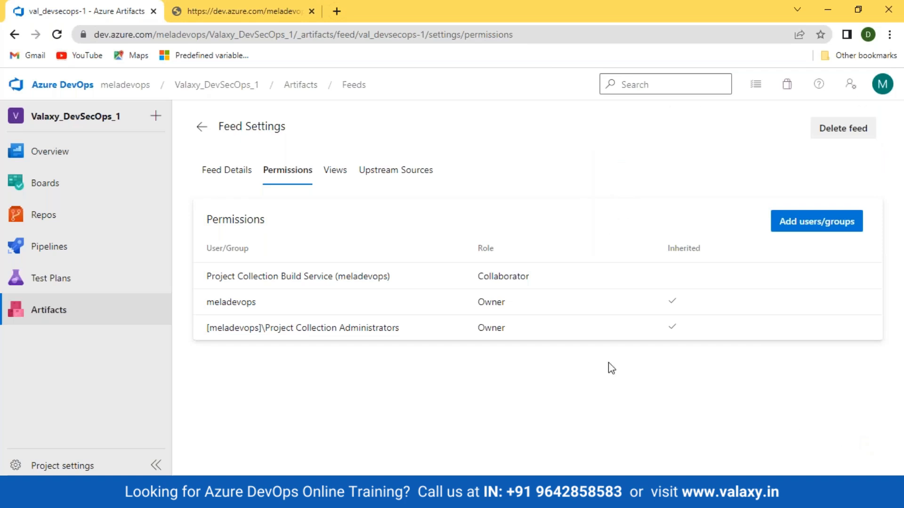
mouse_move(97, 253)
click(236, 181)
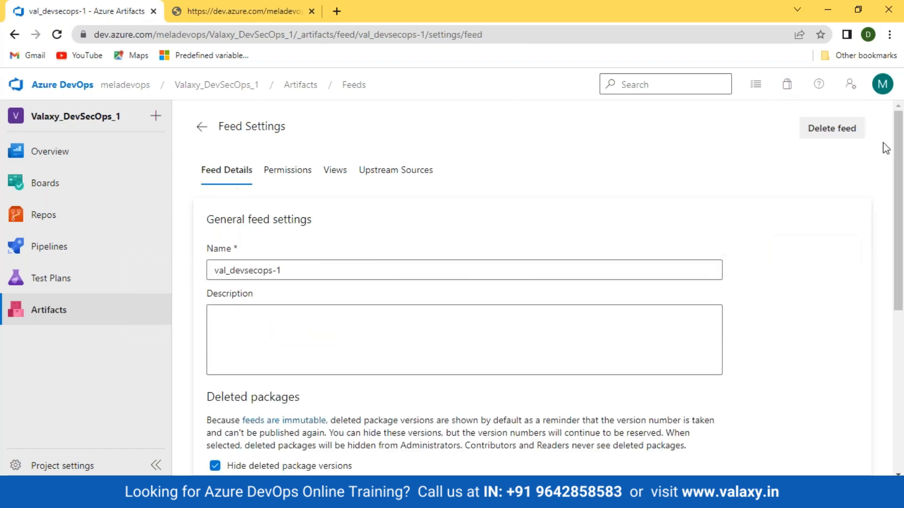
click(201, 127)
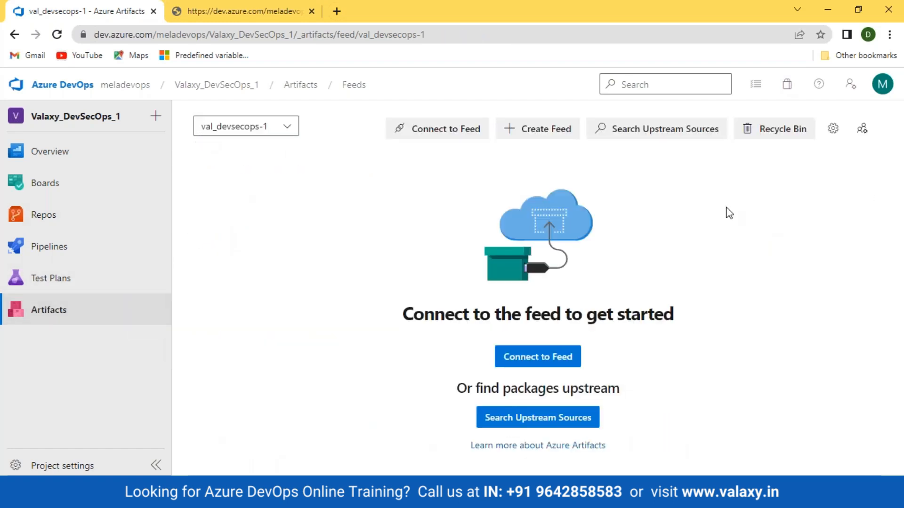
- Queue a manual Valaxy_WebApp run on develop and follow run #20230410.3's job log
click(47, 246)
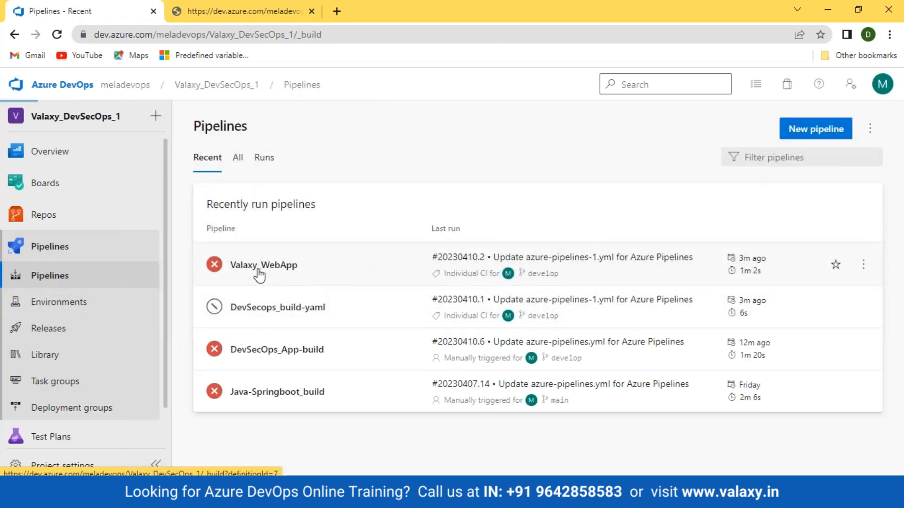
click(258, 264)
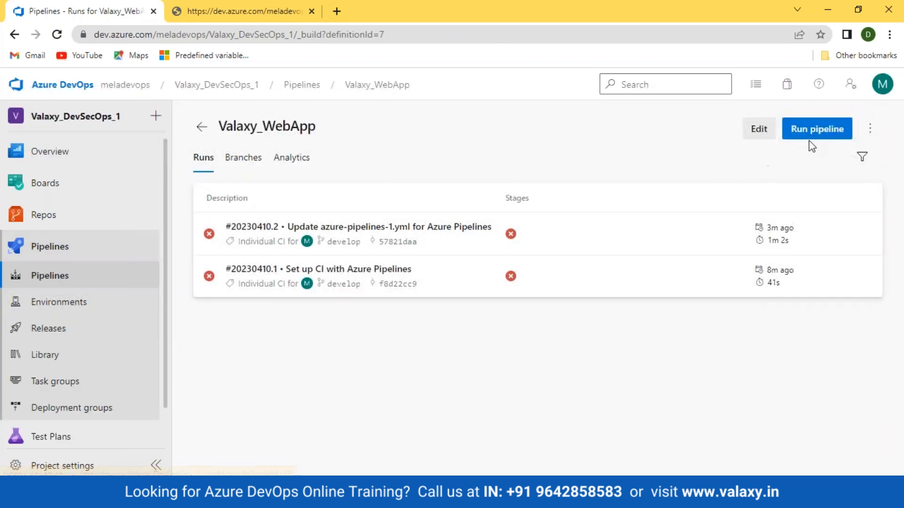
click(821, 135)
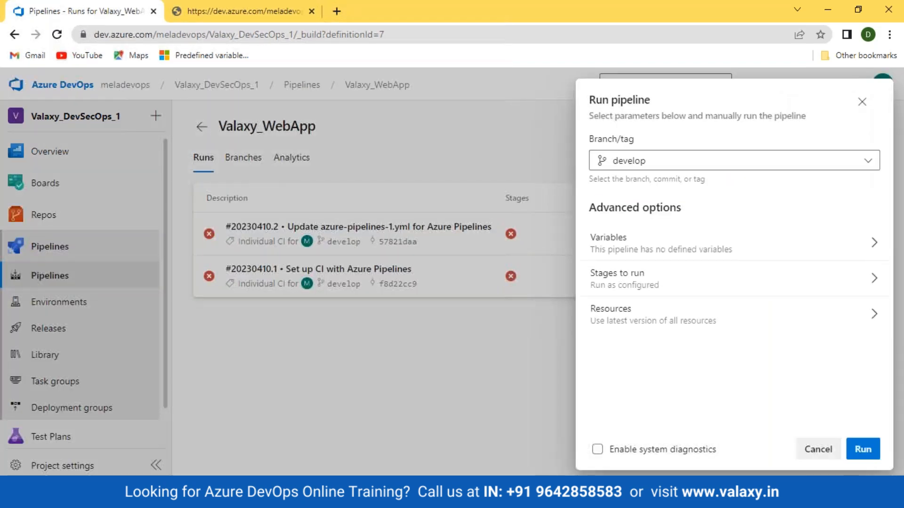
click(863, 449)
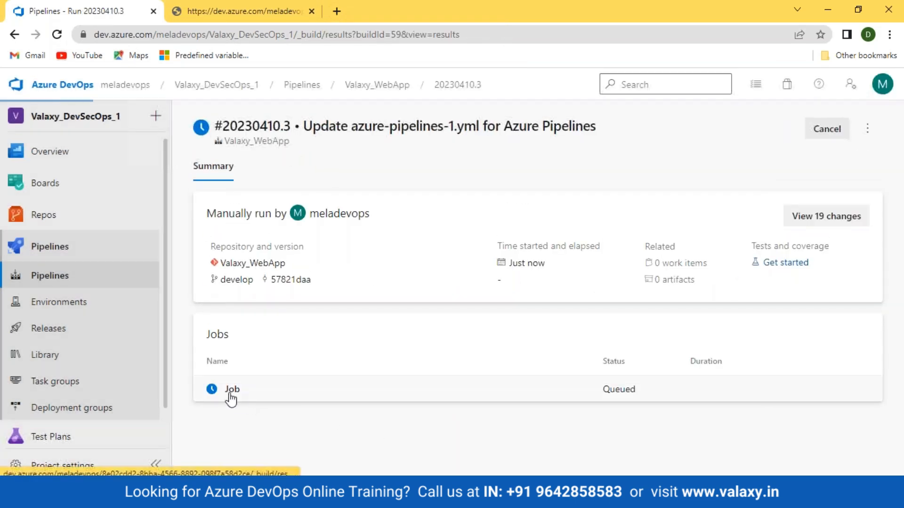
click(229, 389)
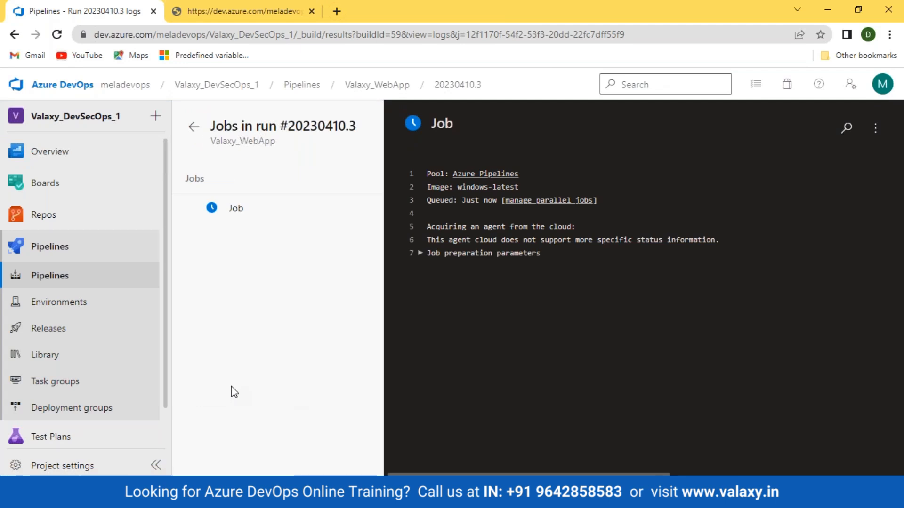
click(58, 34)
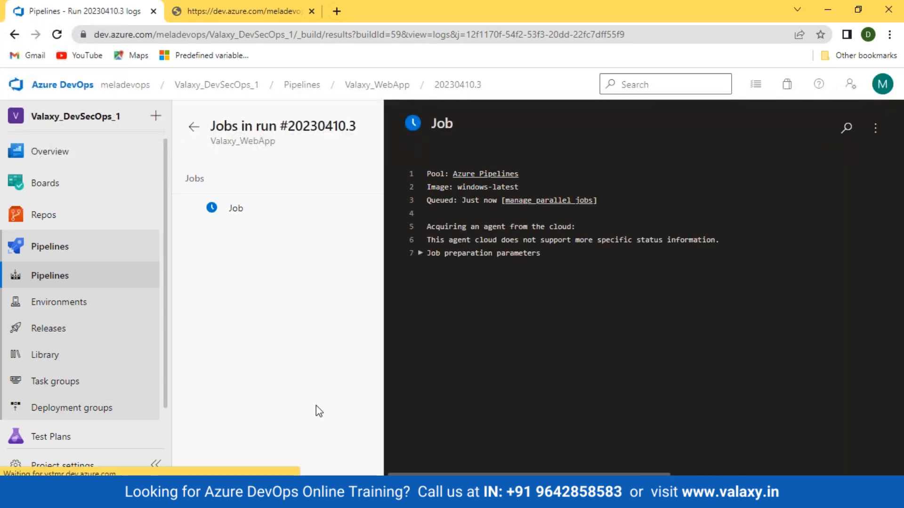
click(231, 215)
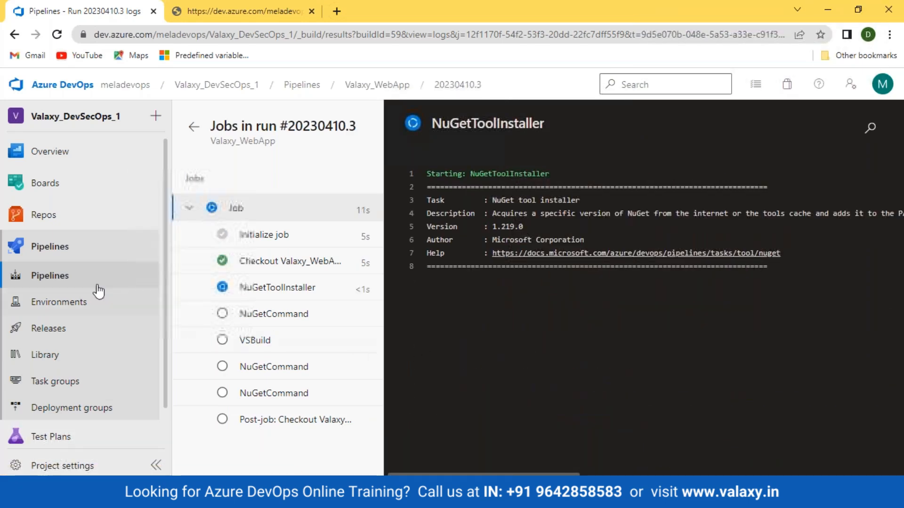
- Return to Valaxy_WebApp and open azure-pipelines-1.yml in the editor
click(33, 274)
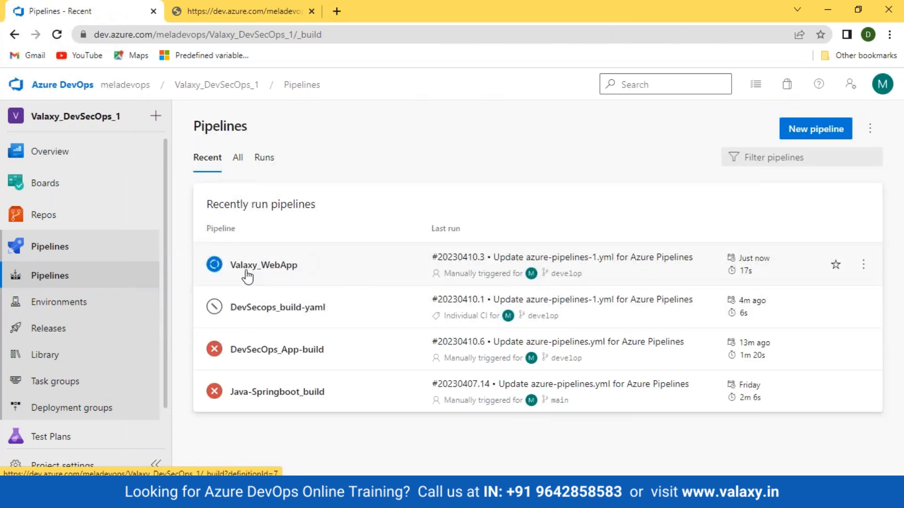
click(247, 267)
click(758, 129)
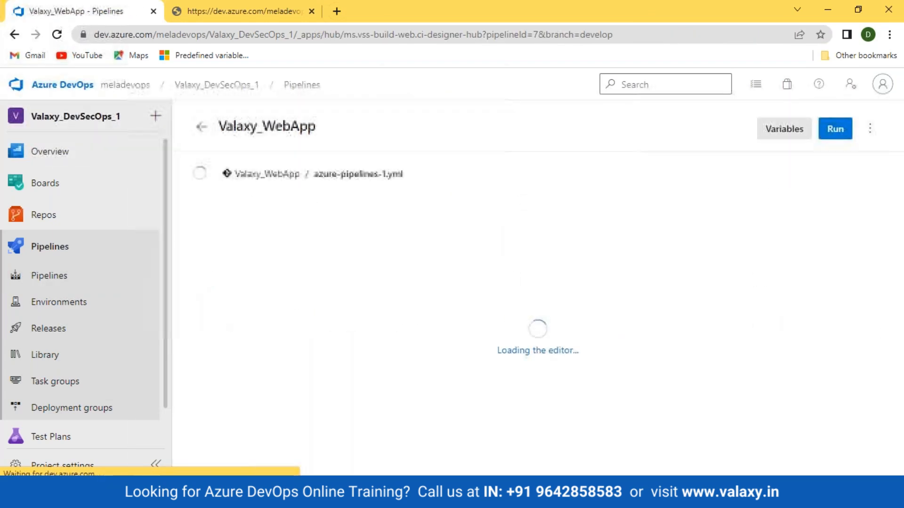
- Add 'displayName: Nuget Restore' under NuGetCommand@2, then leave the editor without saving
scroll(332, 335, down, 3)
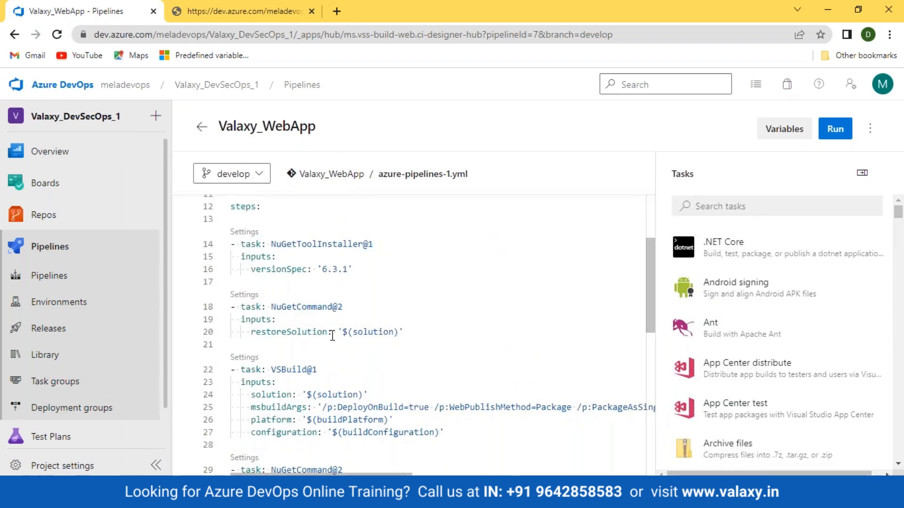
click(371, 309)
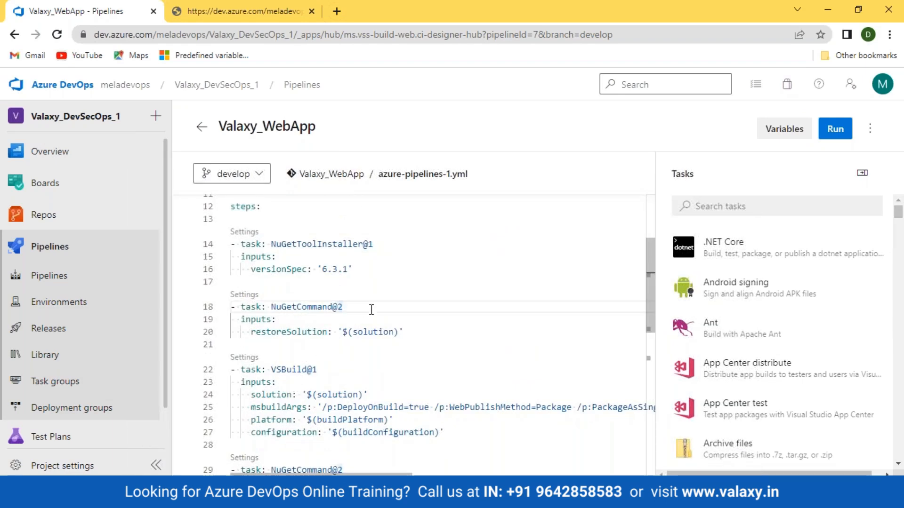
key(Return)
key(Escape)
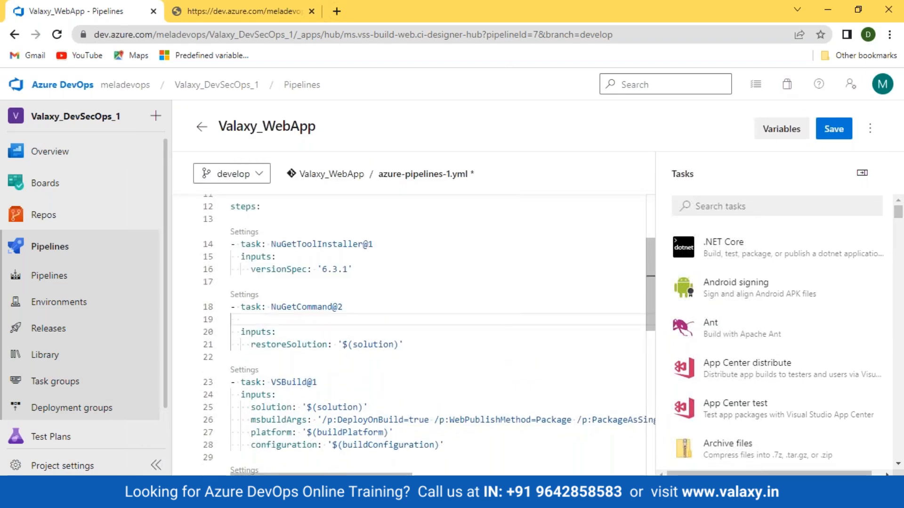
text(dis)
key(Return)
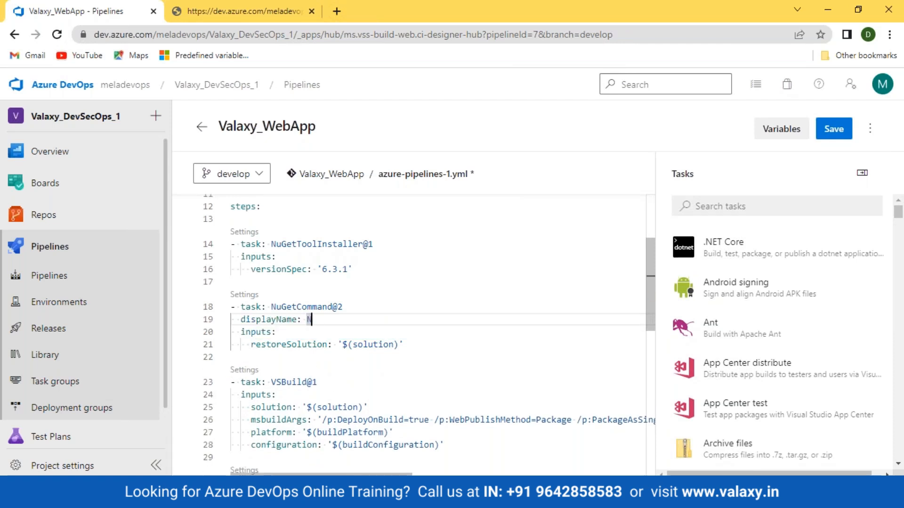
text(Nuget Restore)
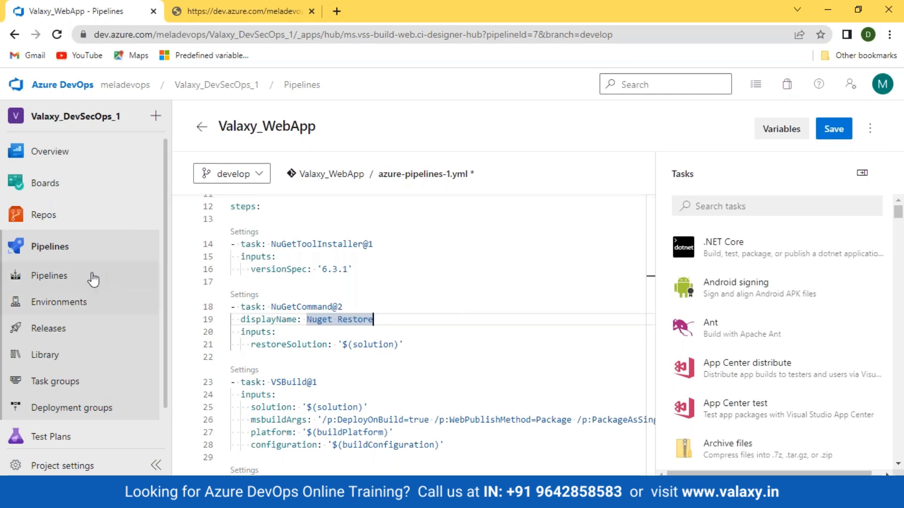
click(72, 276)
click(547, 310)
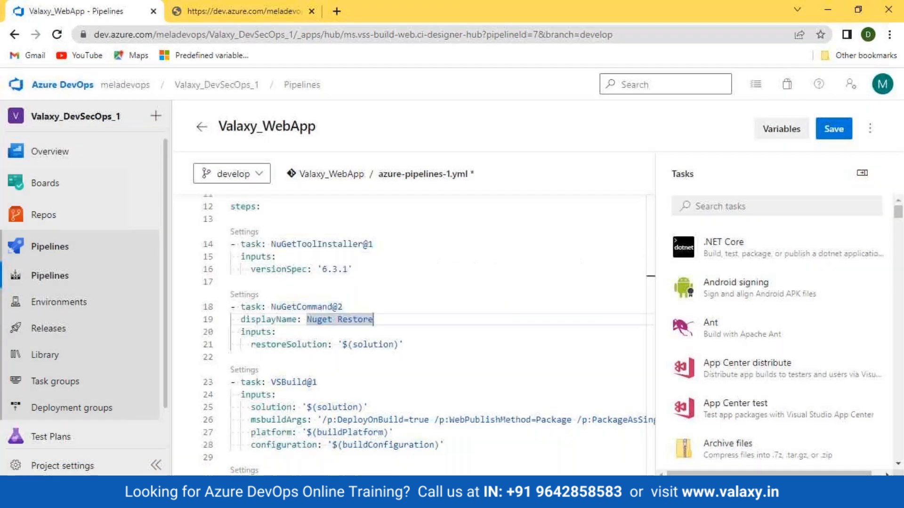
- Open run #20230410.3's logs and show the failed NuGetCommand step
click(264, 264)
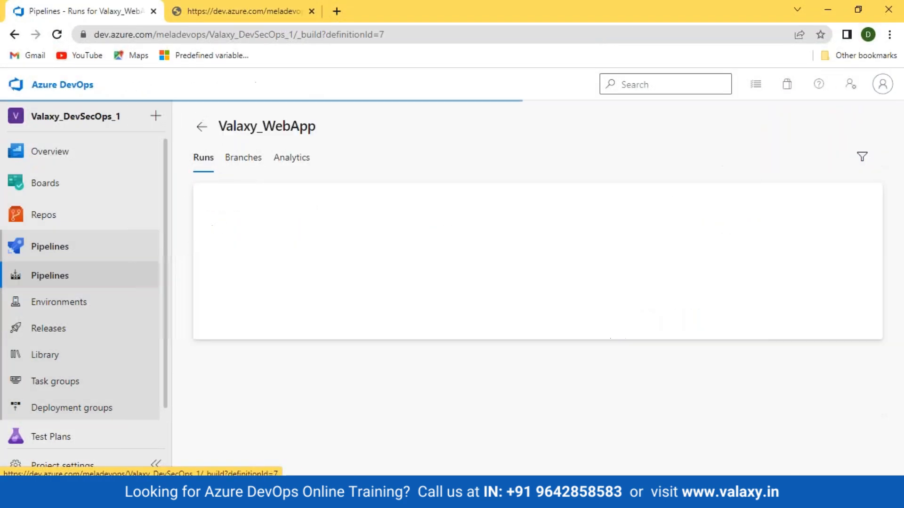
click(511, 234)
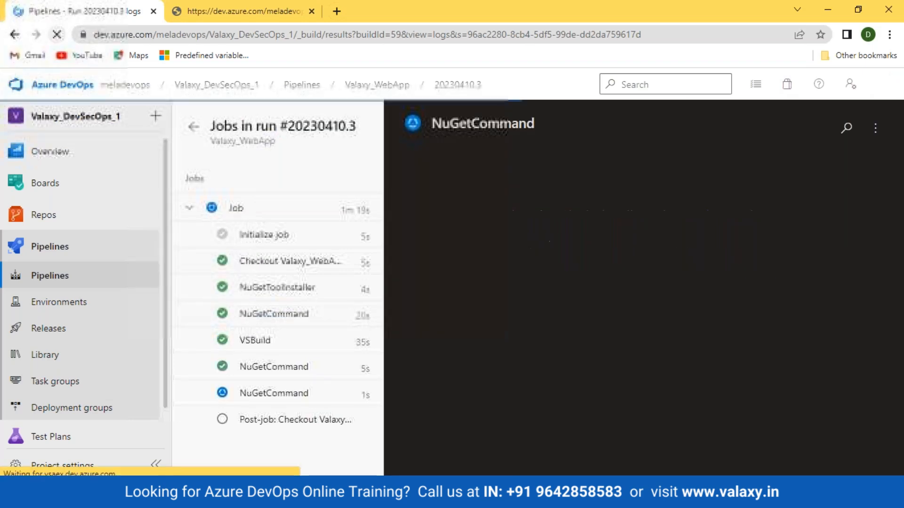
click(292, 398)
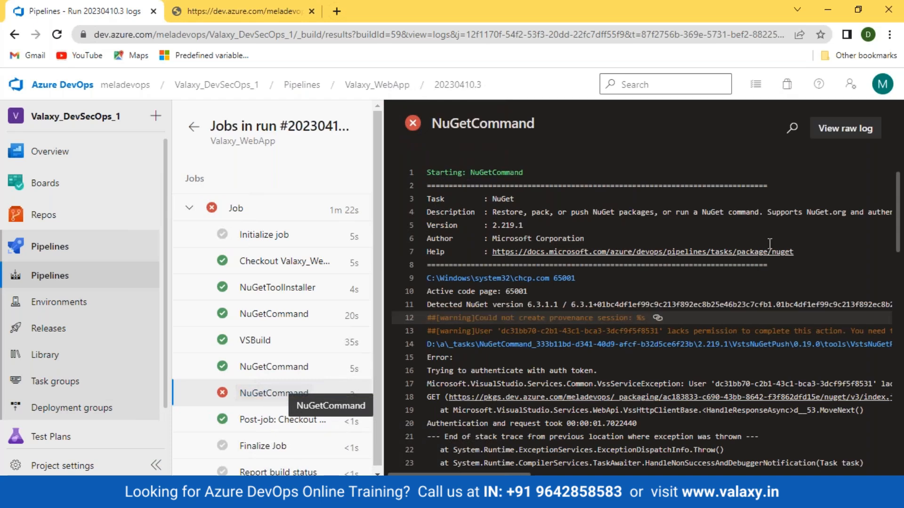
- Open the full raw log, select the auth token message, then check the signed-in account
click(845, 128)
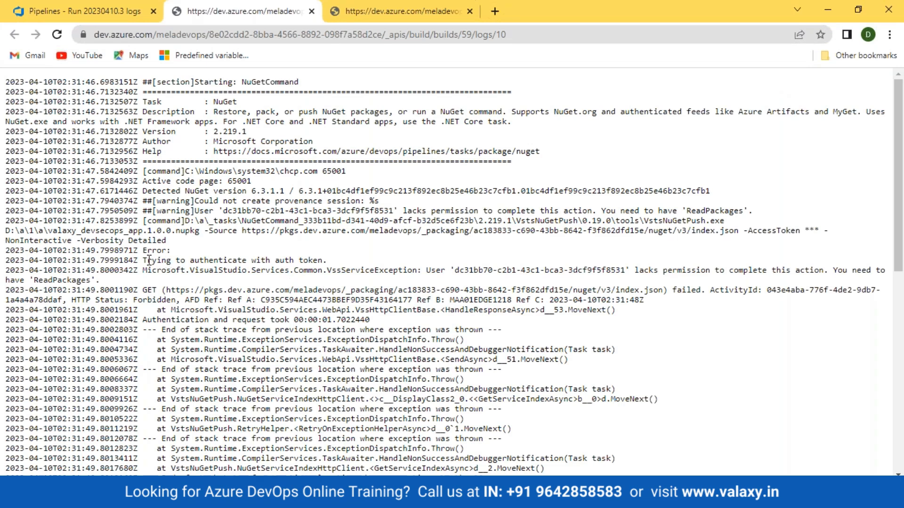
drag(144, 257, 298, 256)
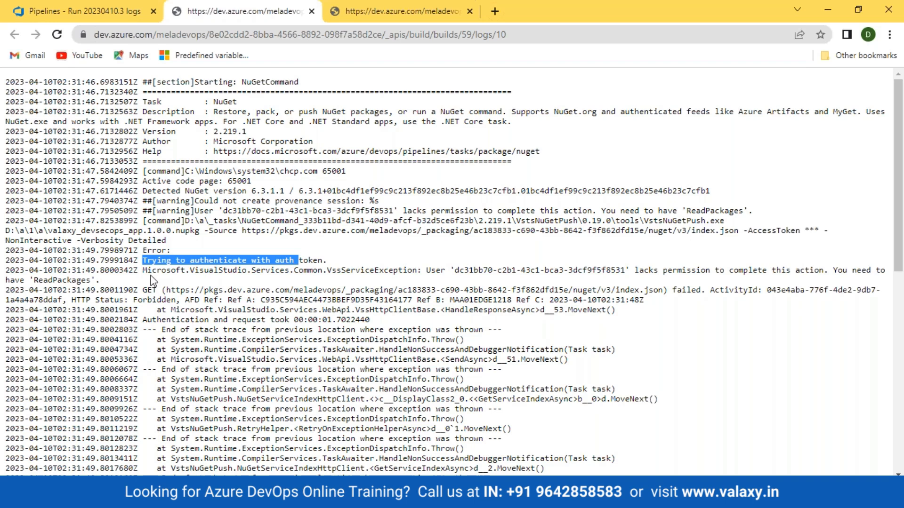
click(85, 11)
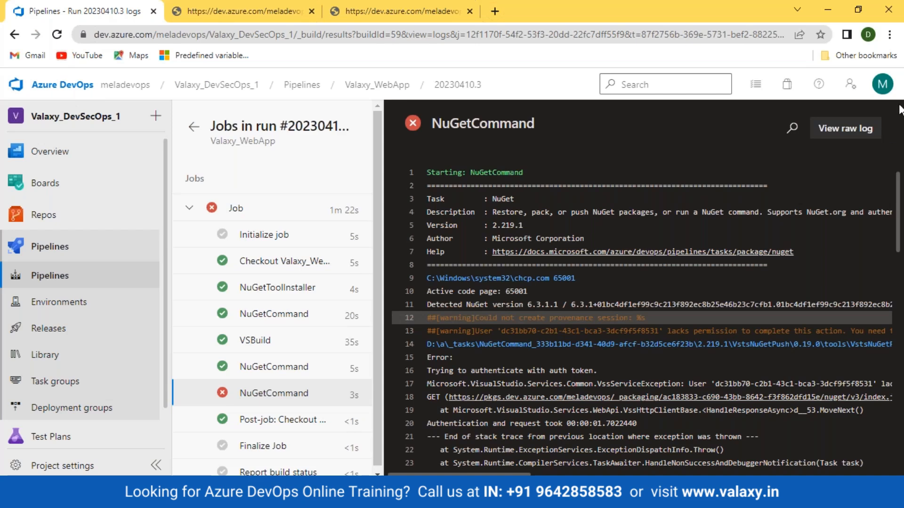
click(883, 90)
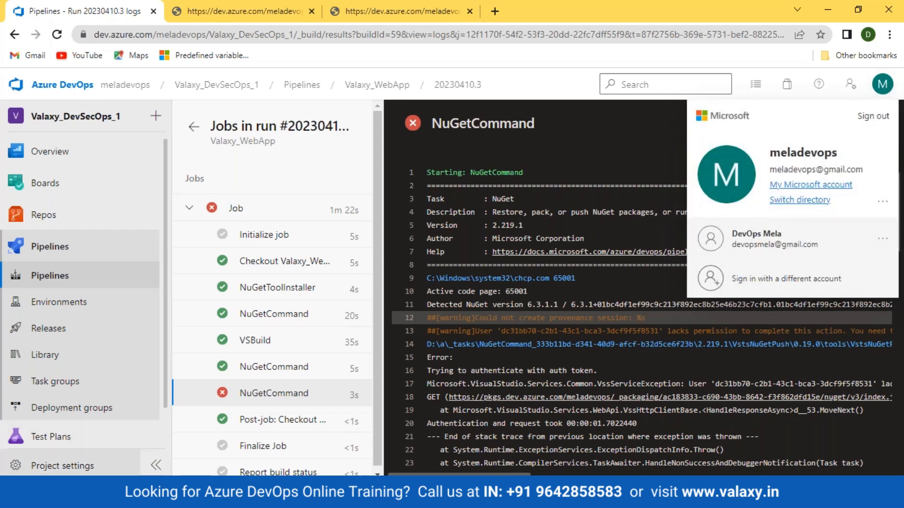
- Review the project's teams, the default team's members and the permission groups
click(41, 469)
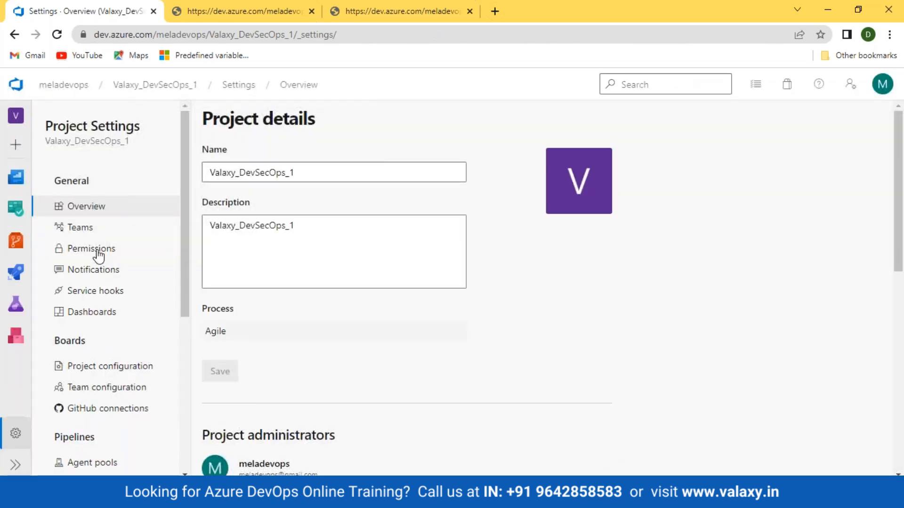
click(78, 228)
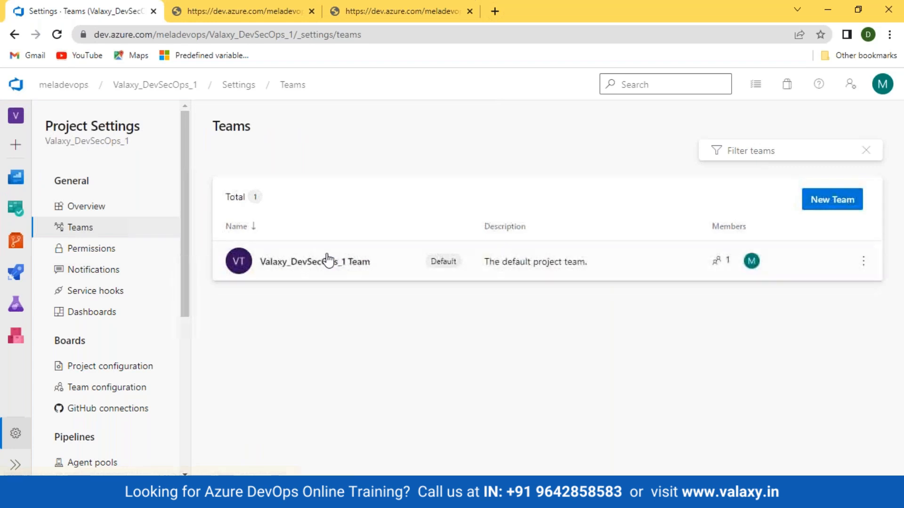
click(328, 260)
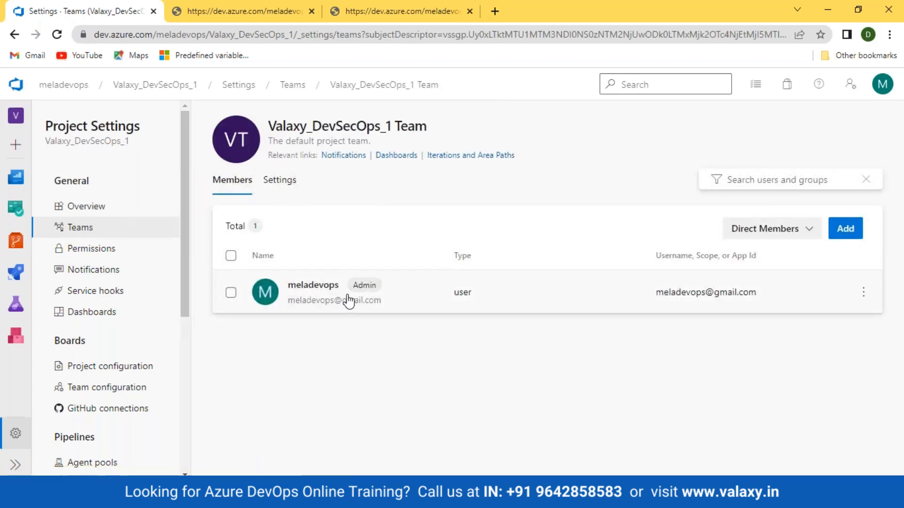
click(88, 250)
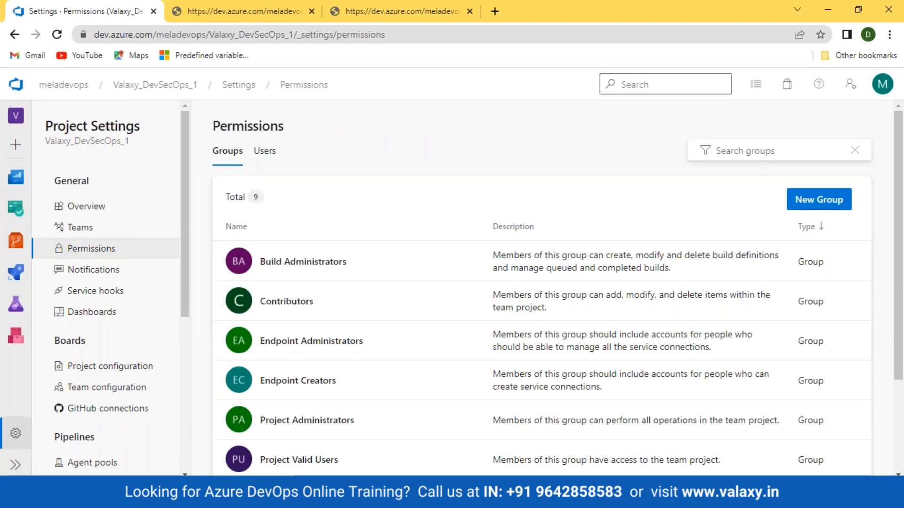
- Highlight the authentication error and forbidden GET request lines in the raw log
click(196, 14)
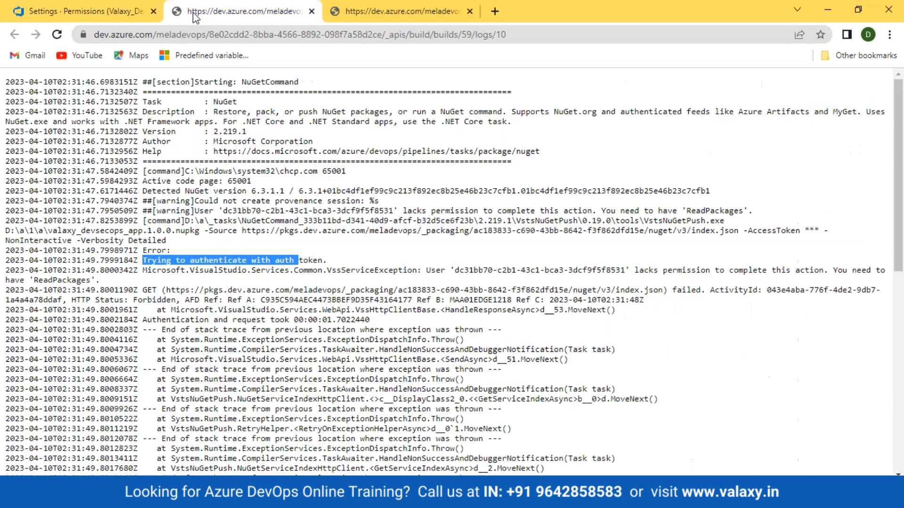
click(184, 293)
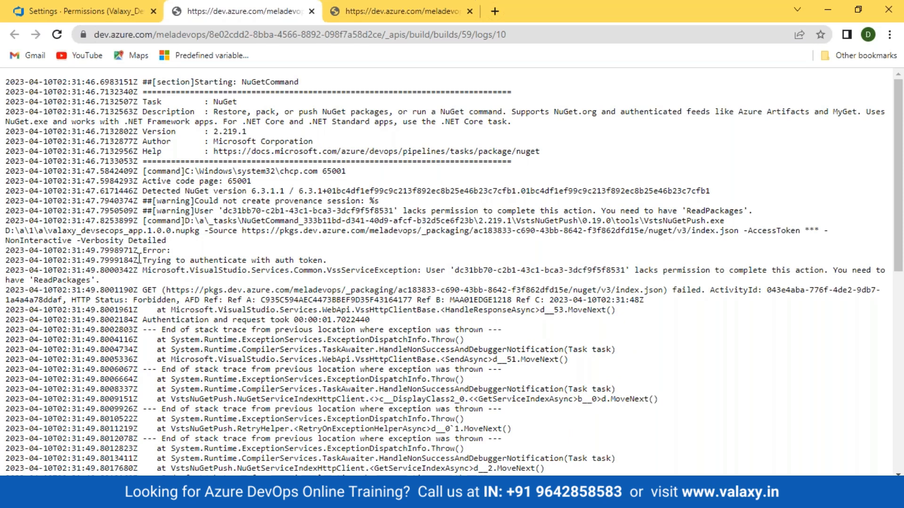
drag(140, 258, 224, 275)
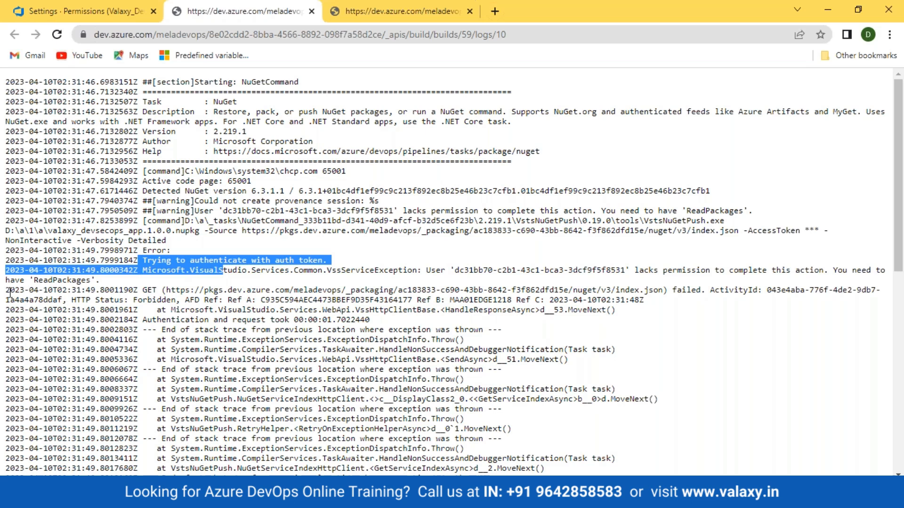
drag(10, 293, 695, 313)
- Go to the Artifacts feeds and open the organization's Azure Artifacts settings
click(41, 11)
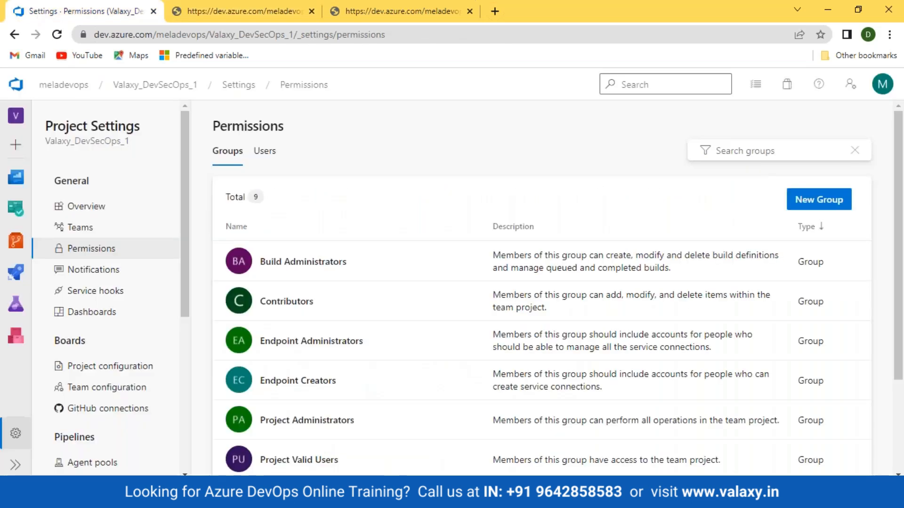
click(15, 335)
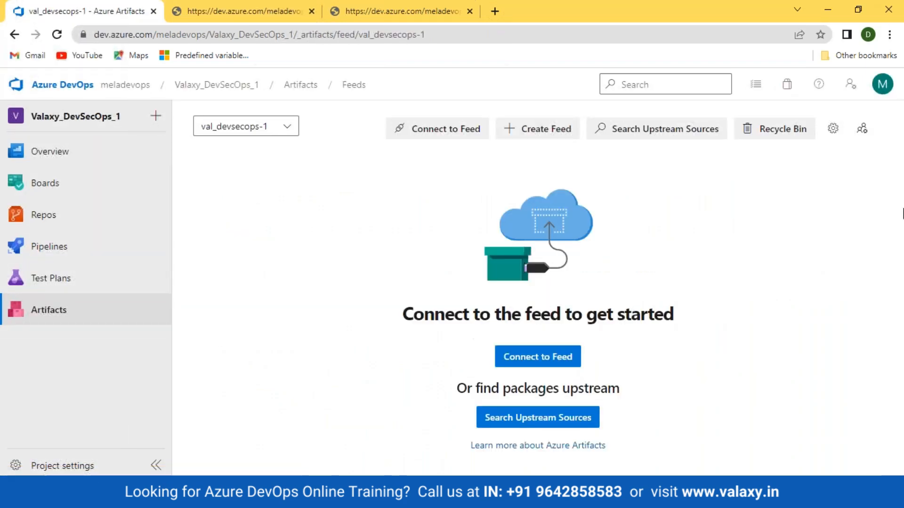
click(862, 129)
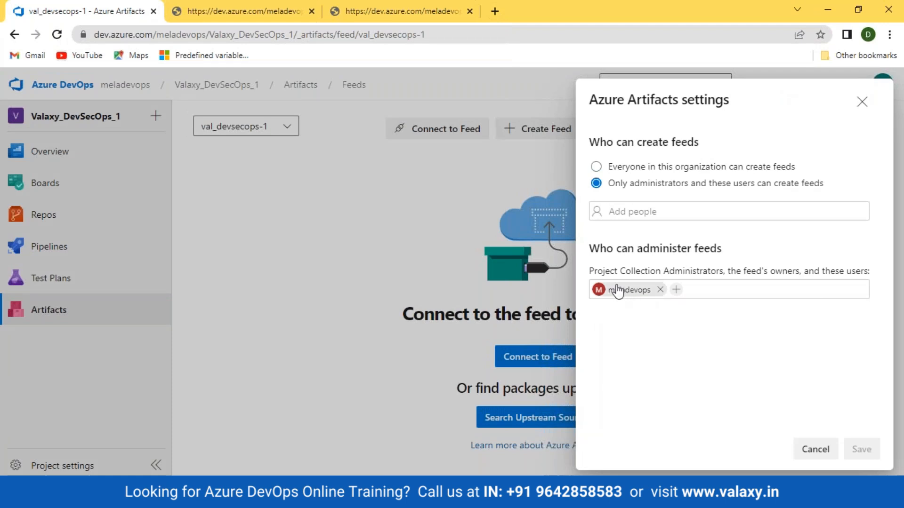
- Save 'Everyone in this organization can create feeds' and check the val_devsecops-1 feed's permission roles
click(598, 167)
click(862, 445)
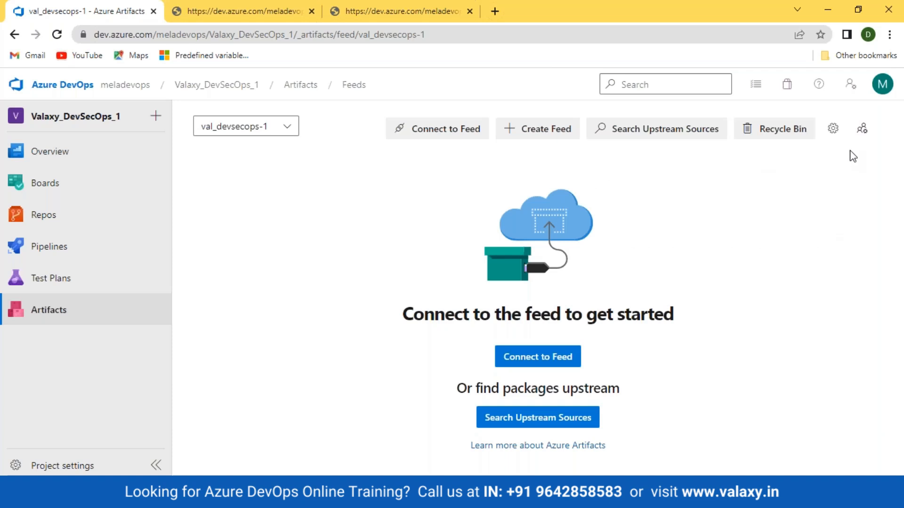
click(833, 128)
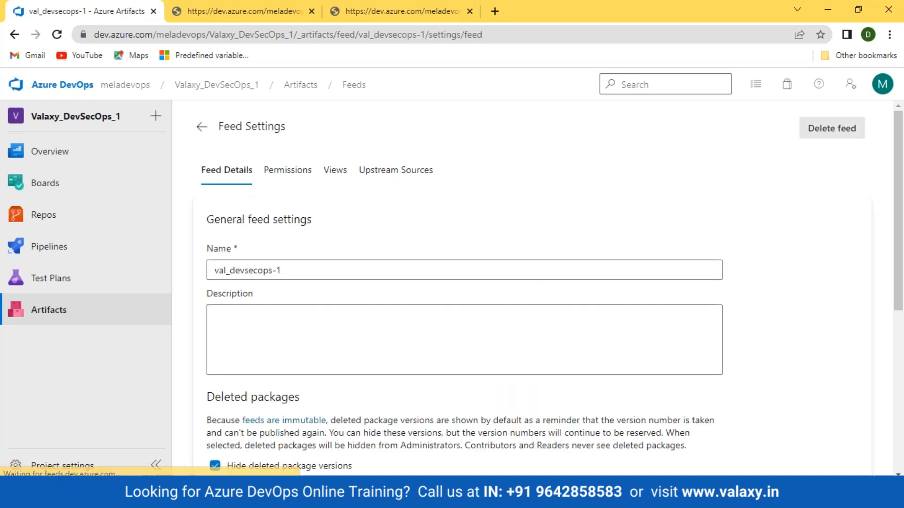
click(287, 170)
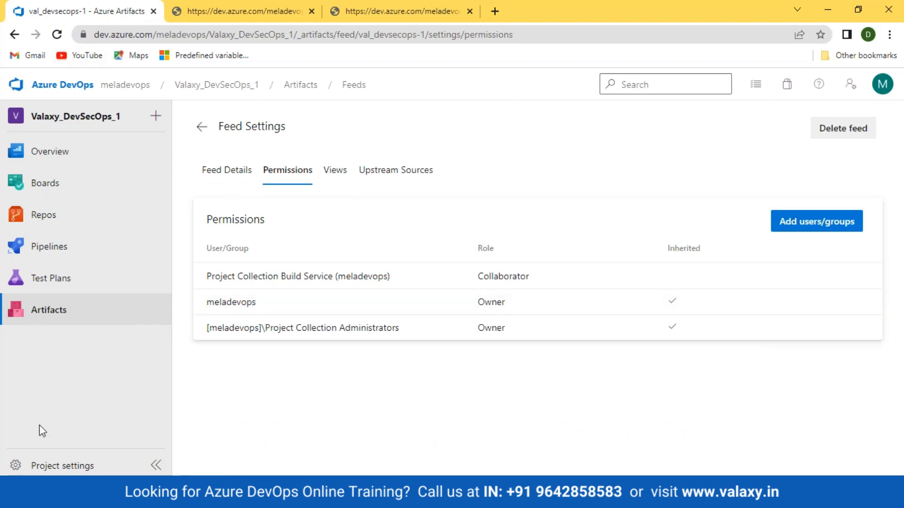
click(41, 463)
- Start a new Valaxy_WebApp run (#20230410.4) and follow its job log, refreshing the page
mouse_move(18, 279)
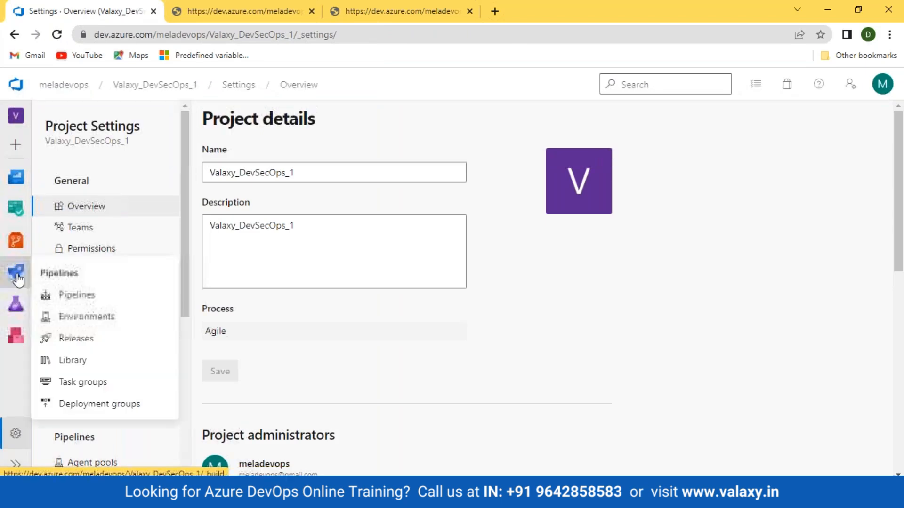
click(71, 294)
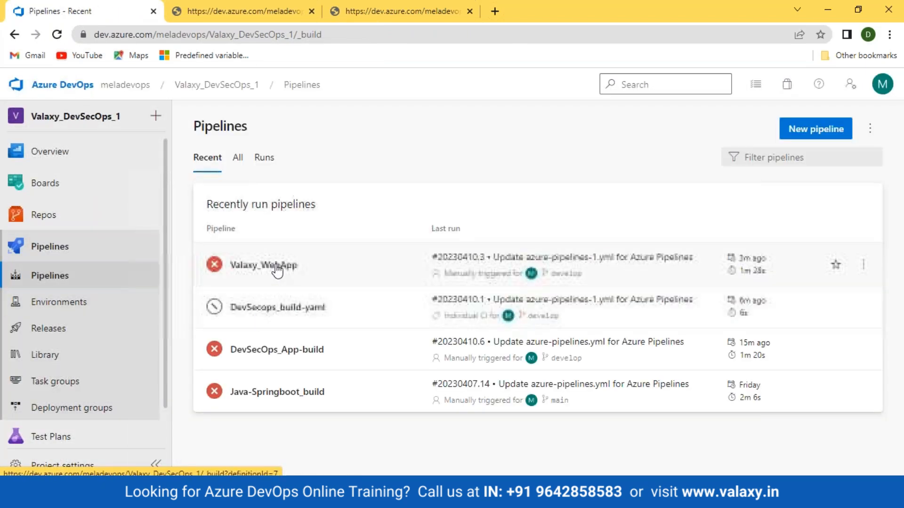
click(277, 267)
click(813, 128)
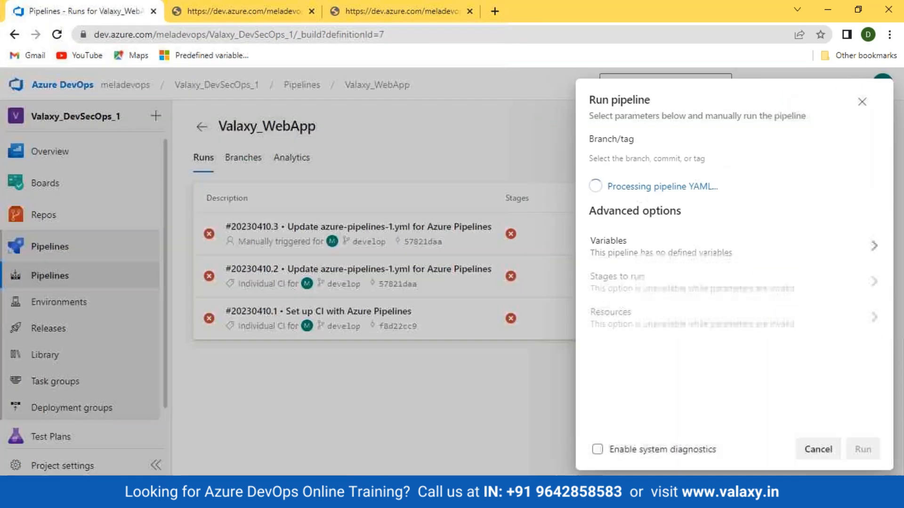
click(864, 449)
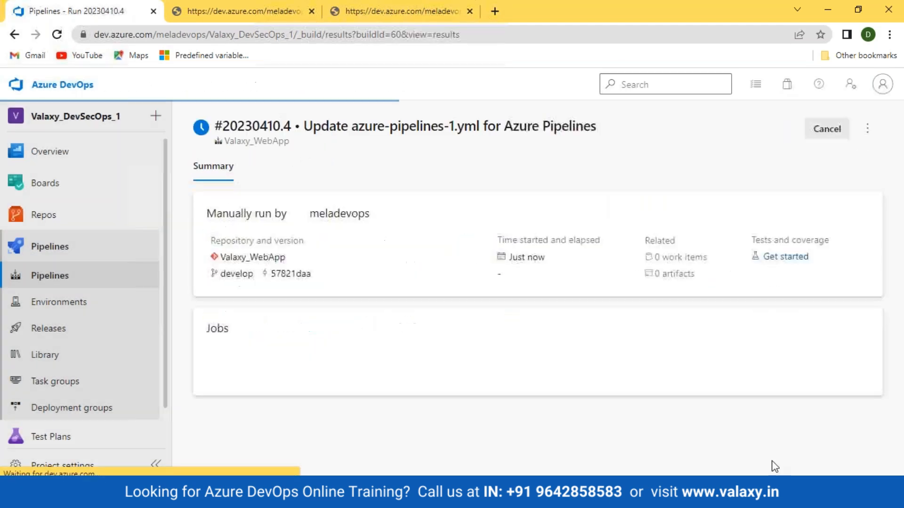
click(226, 389)
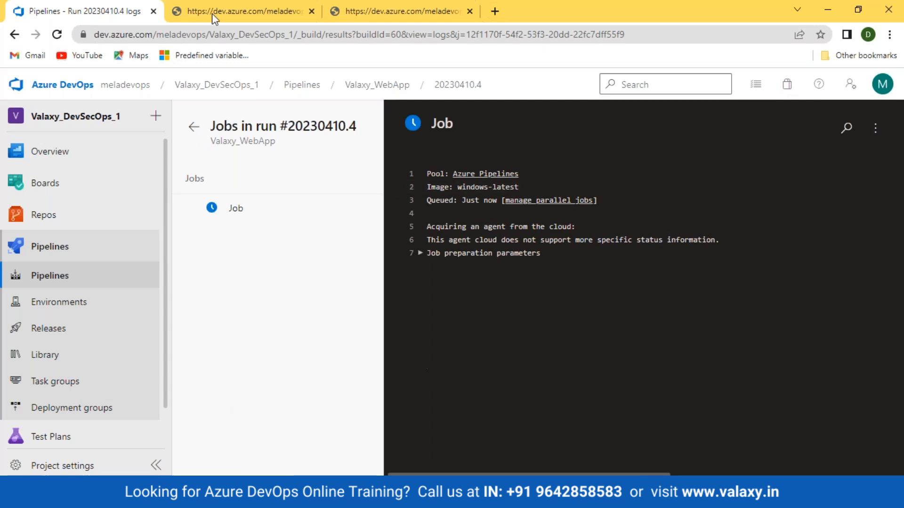
key(F5)
mouse_move(110, 183)
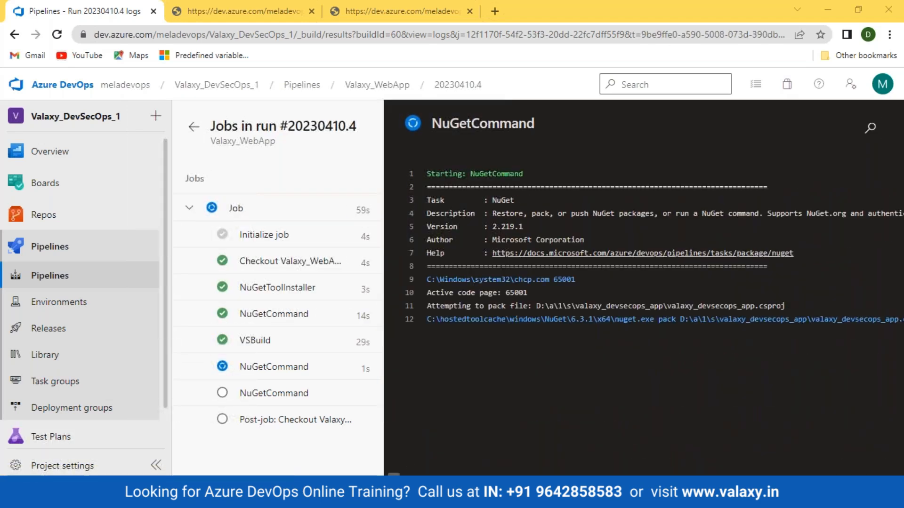
- Inspect the Forbidden error in the failed NuGetCommand step's raw log
click(283, 396)
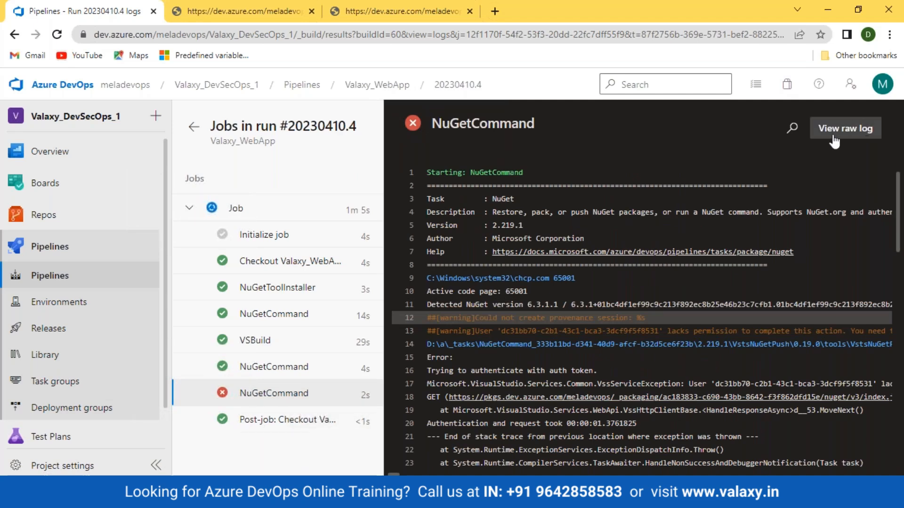
click(845, 128)
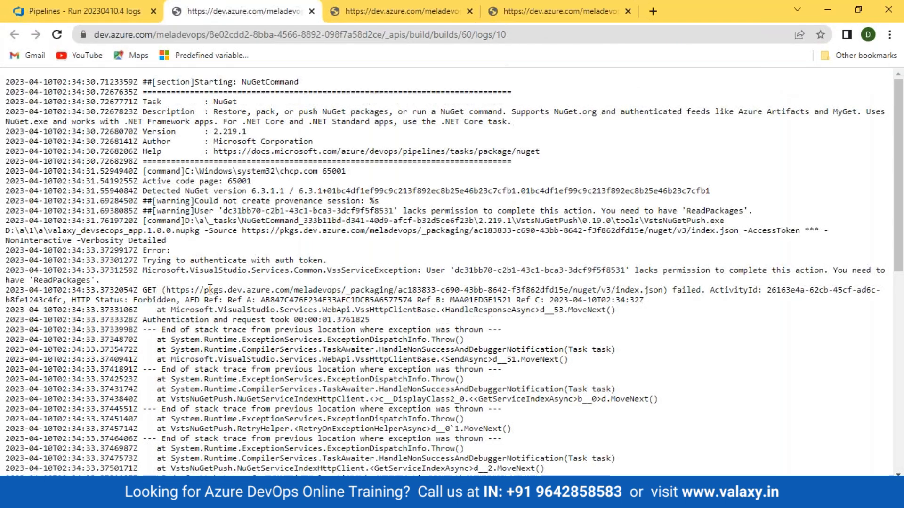
drag(135, 299, 376, 309)
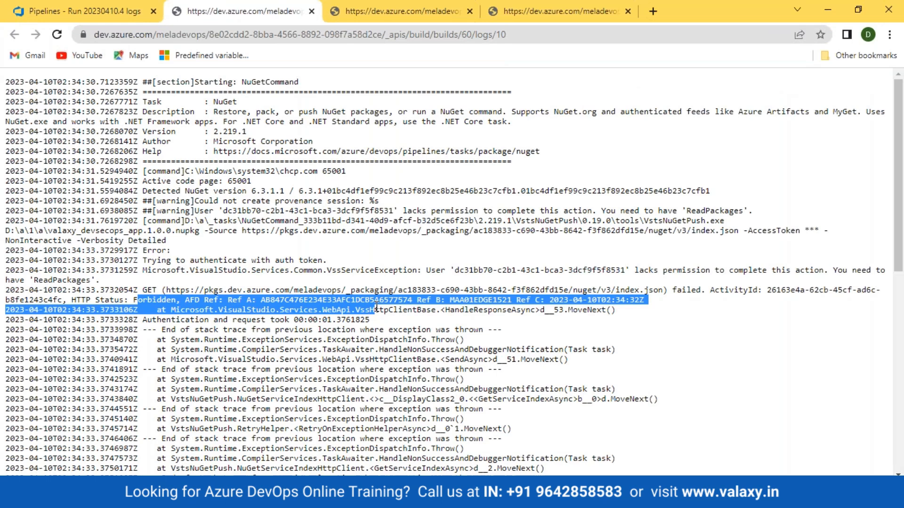
scroll(383, 337, down, 6)
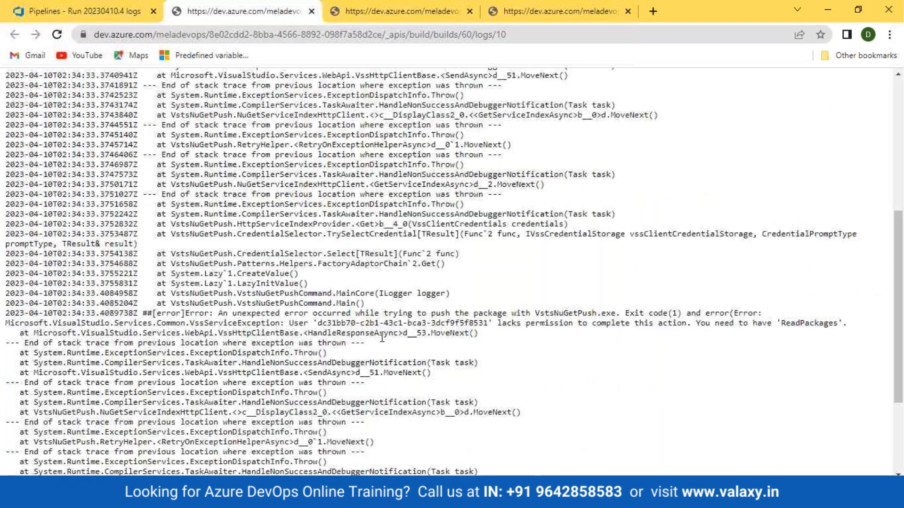
scroll(382, 337, down, 3)
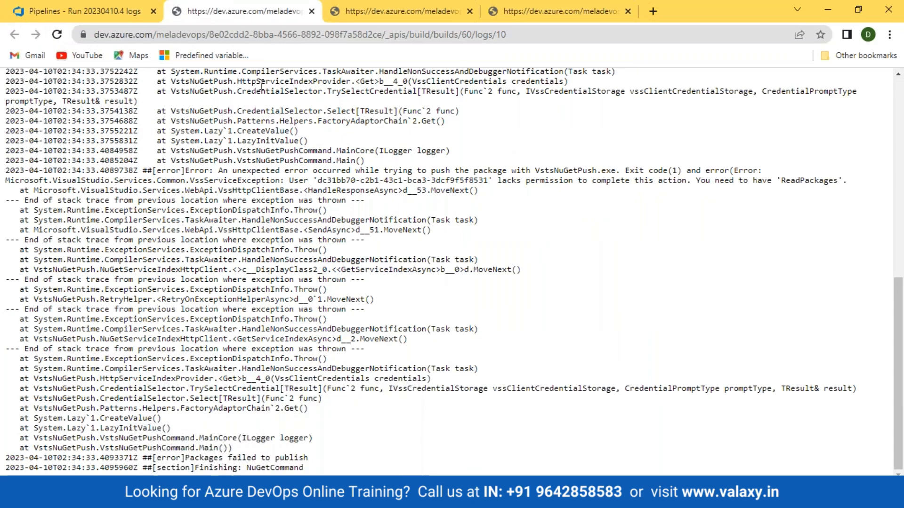
- Compare the successful and failed NuGetCommand step logs, then go to the Artifacts feeds
click(101, 13)
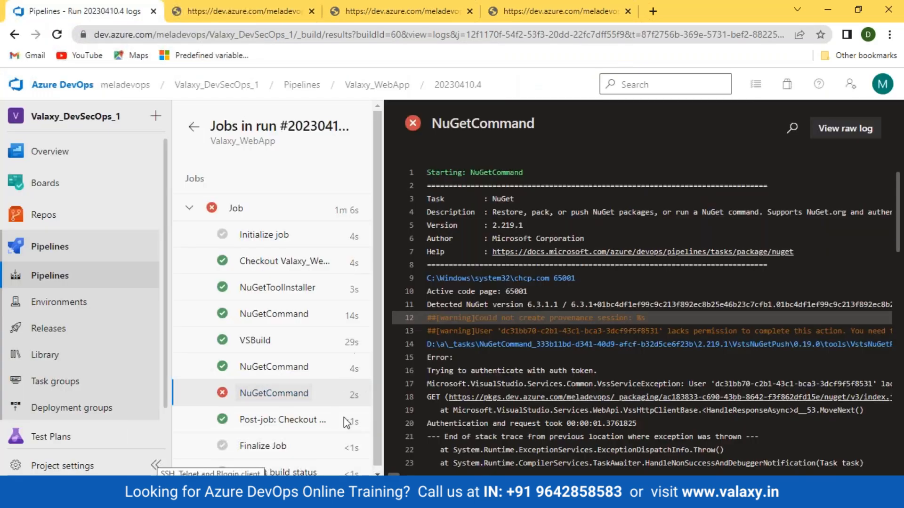
click(278, 367)
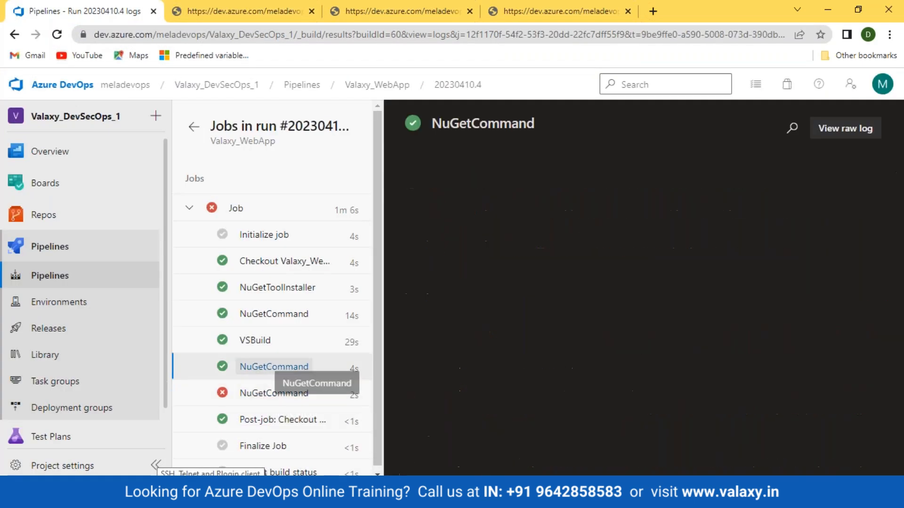
scroll(640, 311, down, 10)
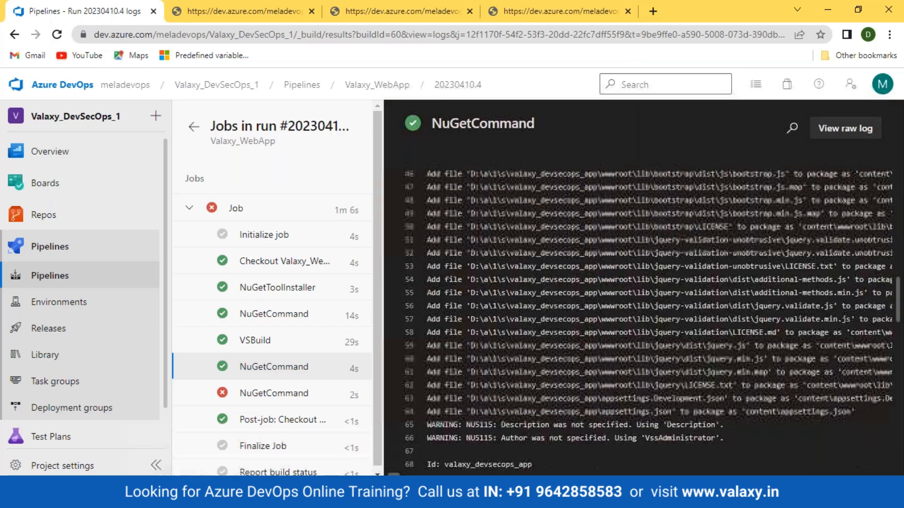
click(277, 398)
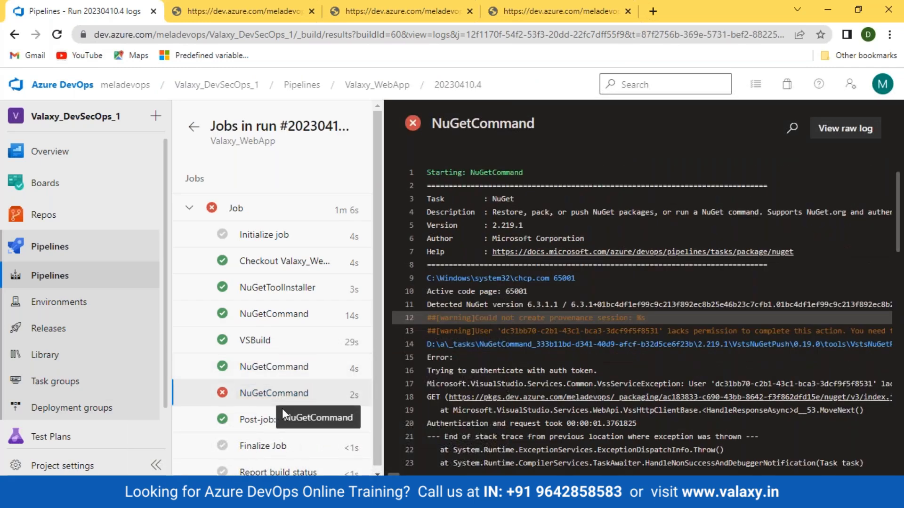
scroll(62, 405, down, 2)
click(50, 429)
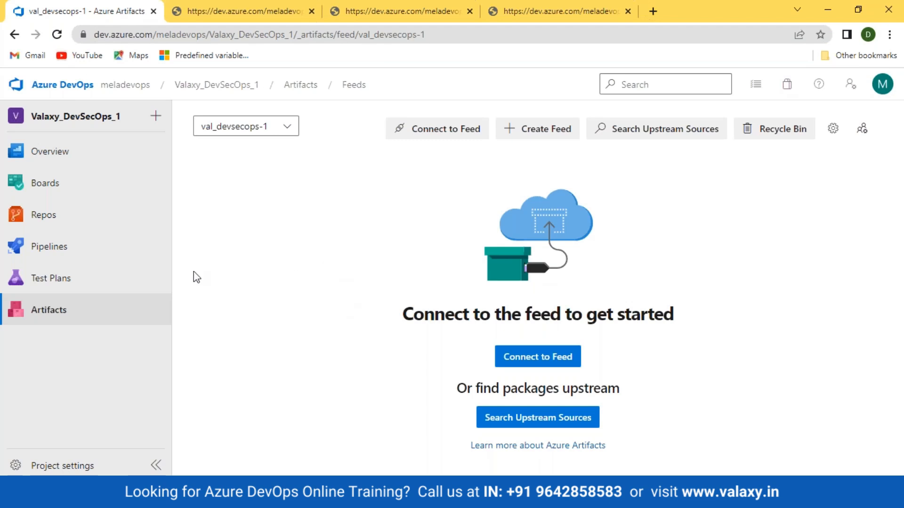
- Open Pipelines to see recent runs, including java_pipeline_project's failed run
click(65, 249)
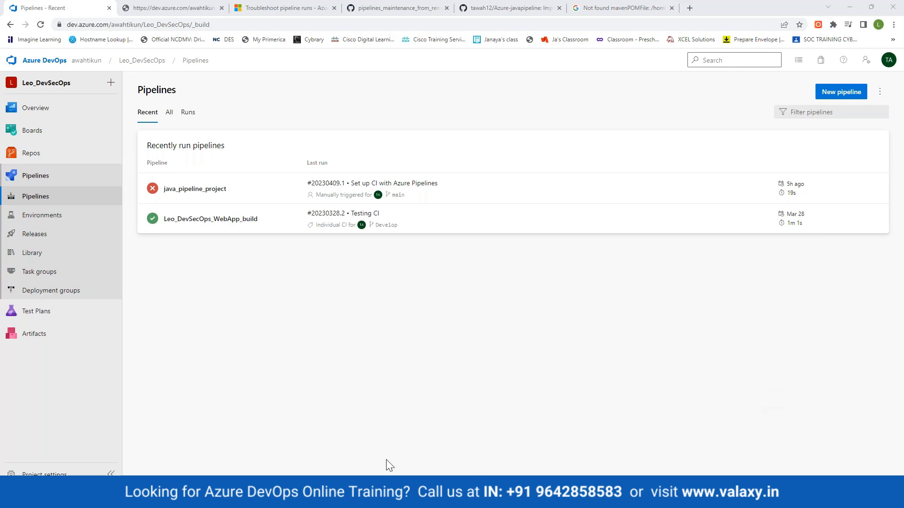
- Open java_pipeline_project's failed run #20230409.1, then view azure-pipelines.yml in Repos > Files
click(188, 193)
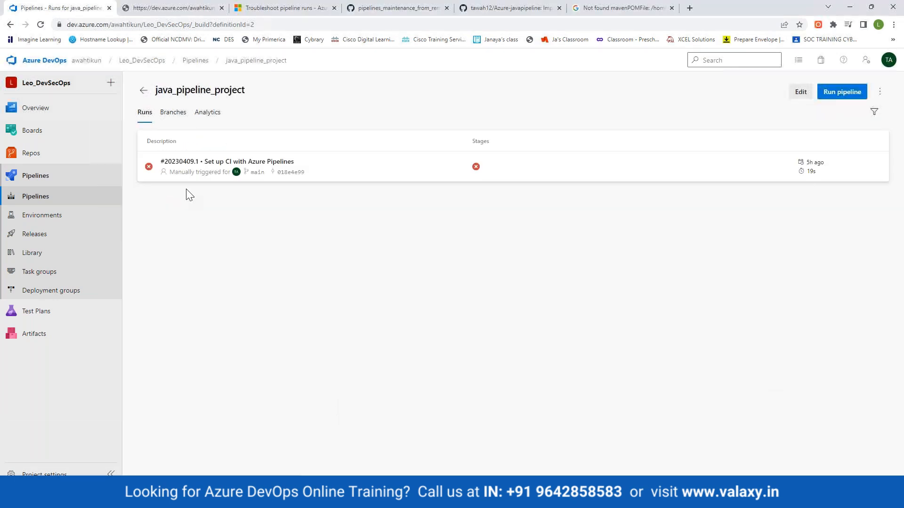
click(200, 165)
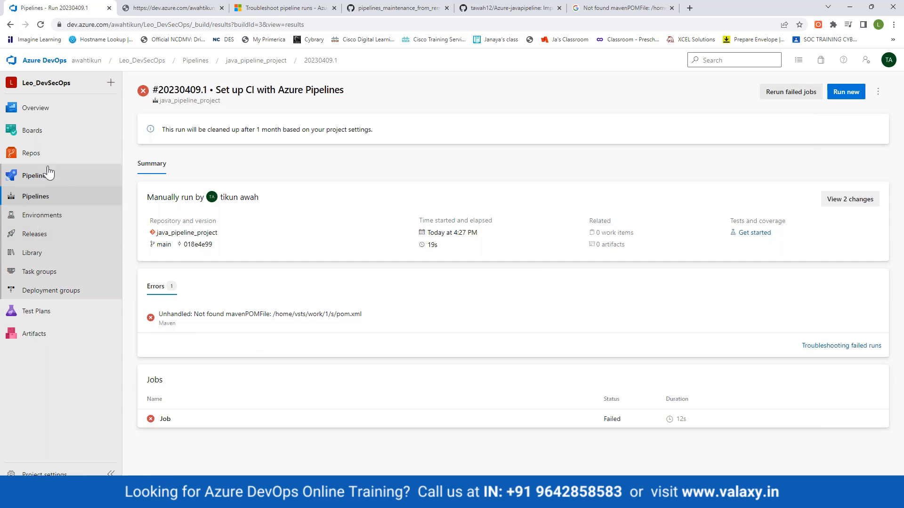
mouse_move(32, 164)
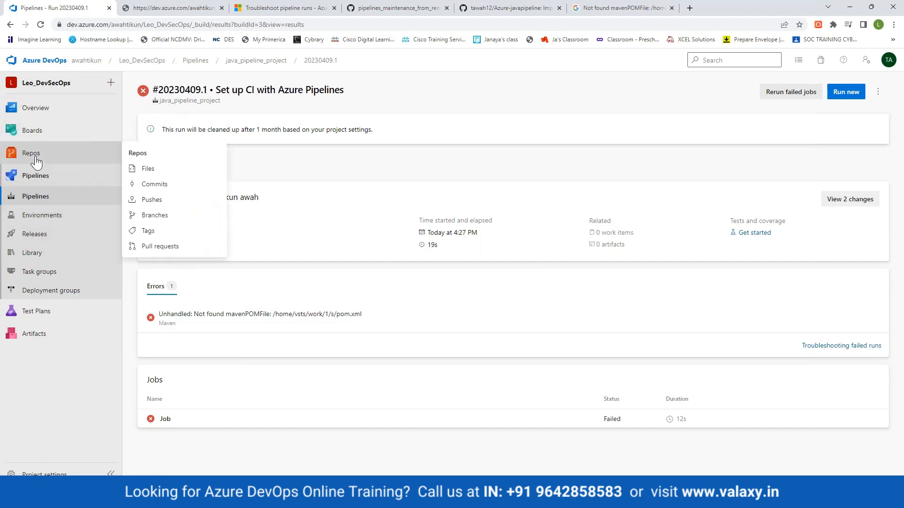
click(36, 160)
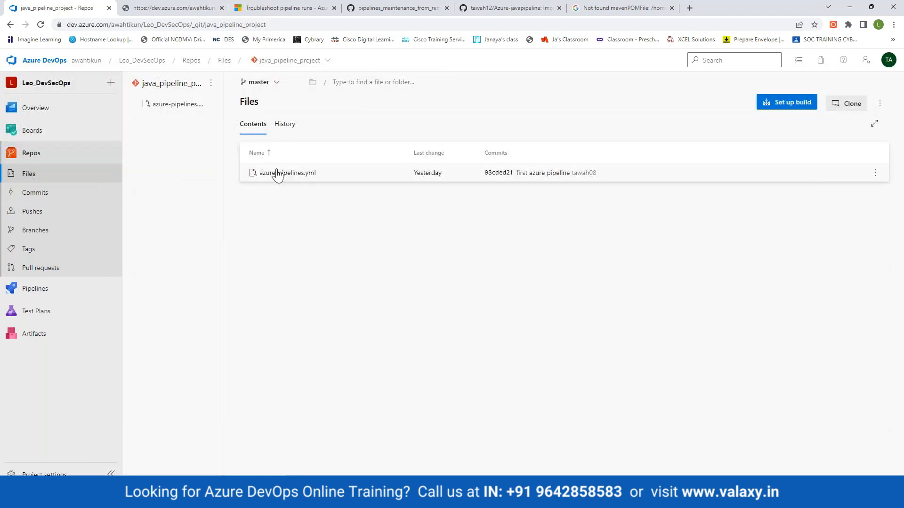
click(277, 173)
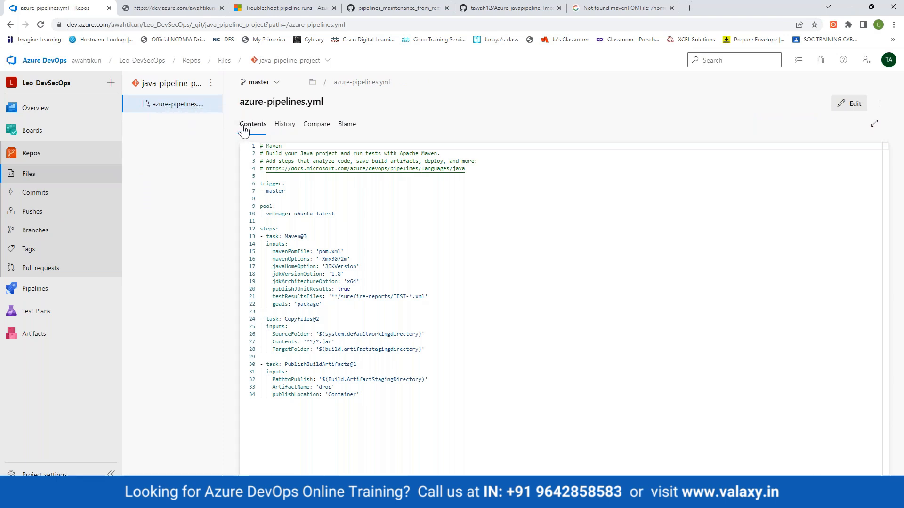
click(33, 154)
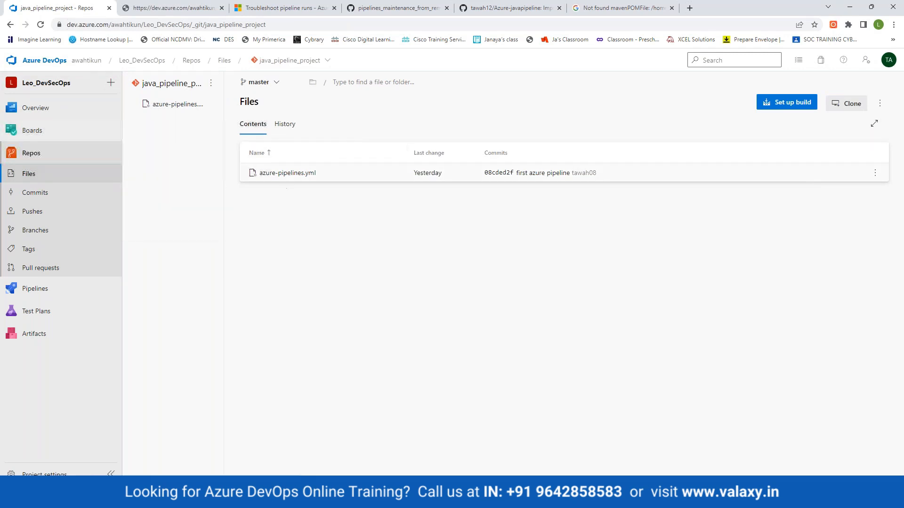
- Browse the repository's branches, open main's files, then switch the view to master
click(36, 132)
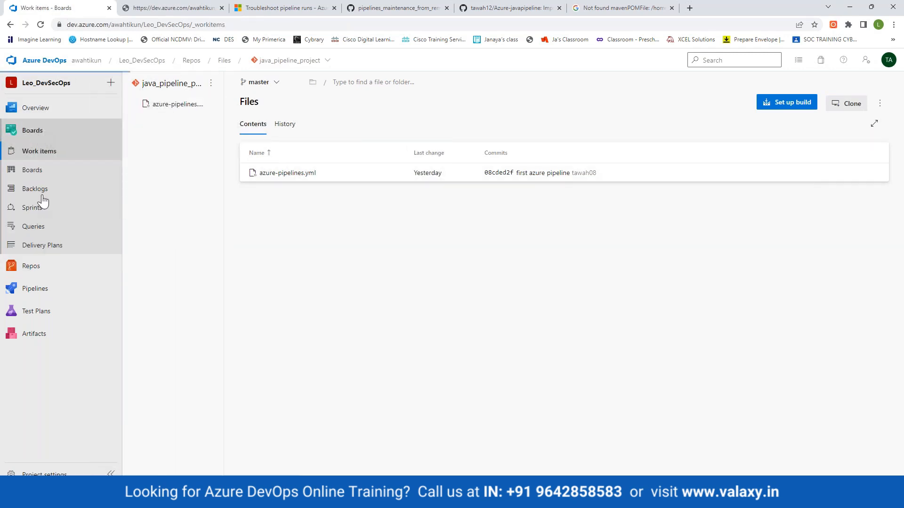
click(31, 266)
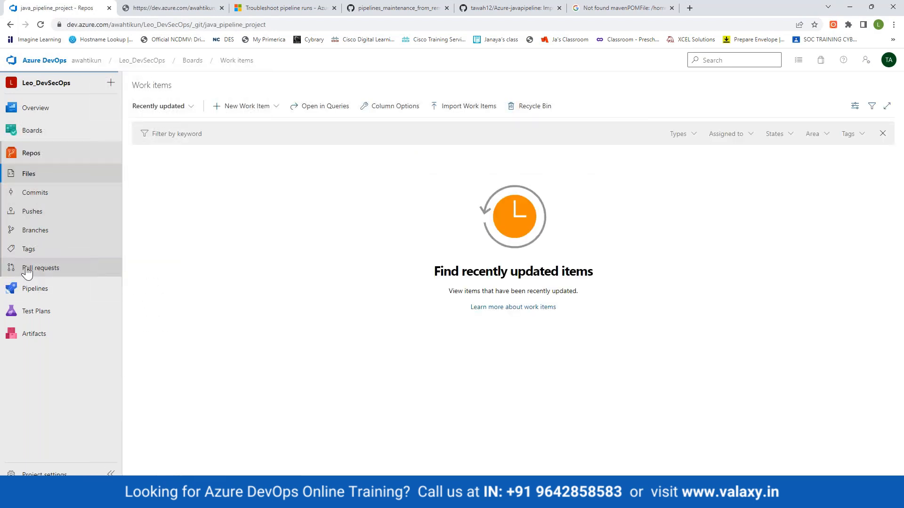
click(75, 230)
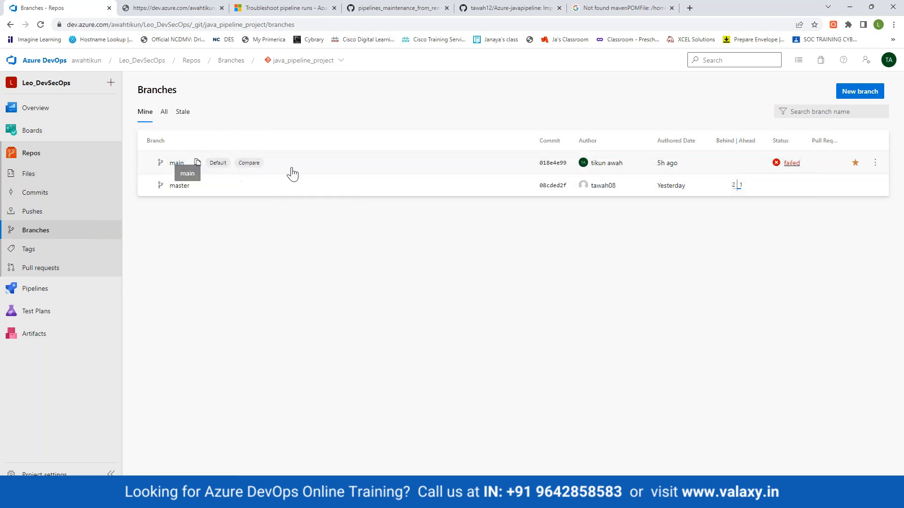
click(236, 170)
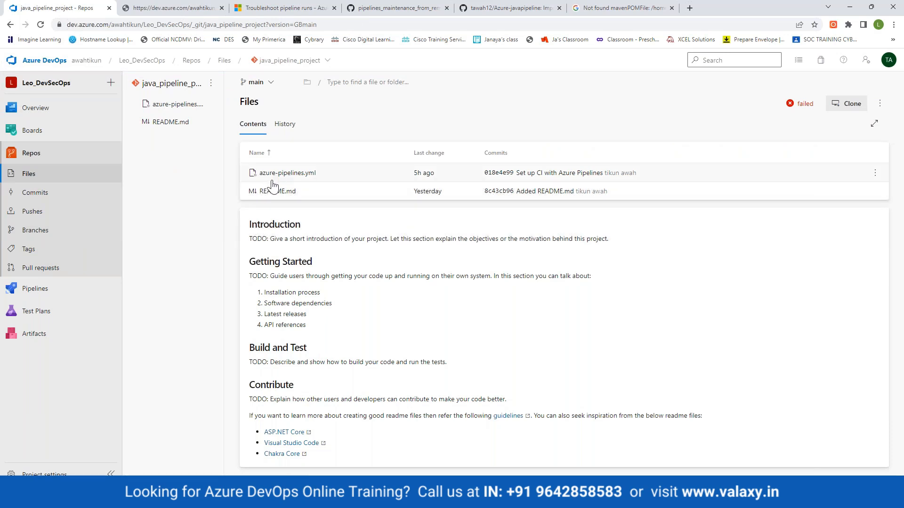
click(257, 83)
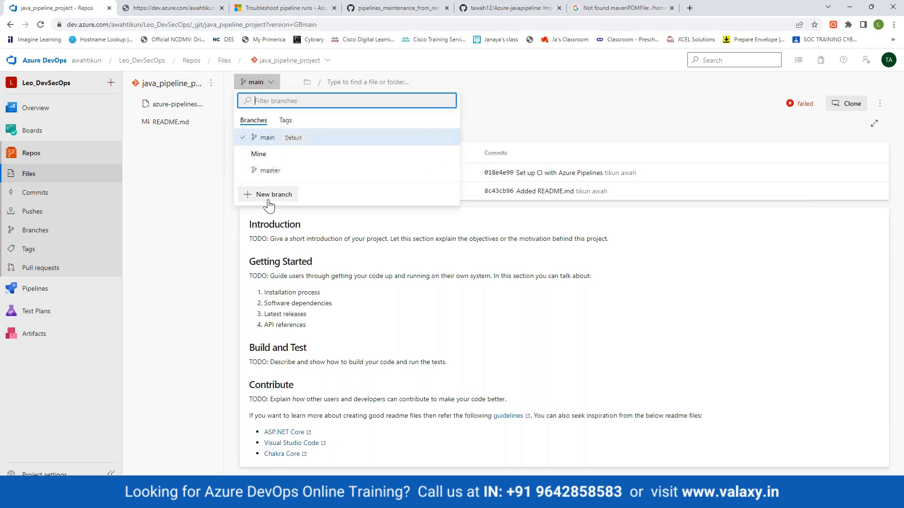
click(270, 170)
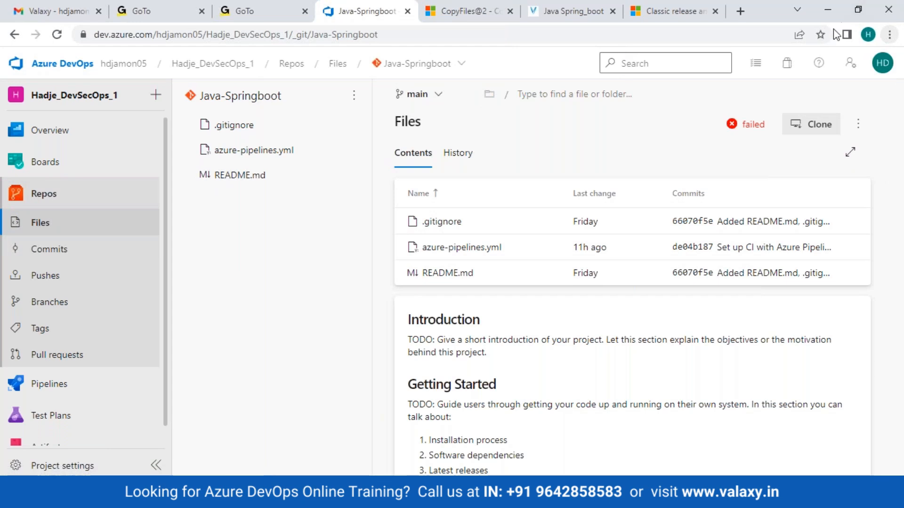
- Check the Java-Springboot branch list, staying on main, then bring up File Explorer
click(886, 35)
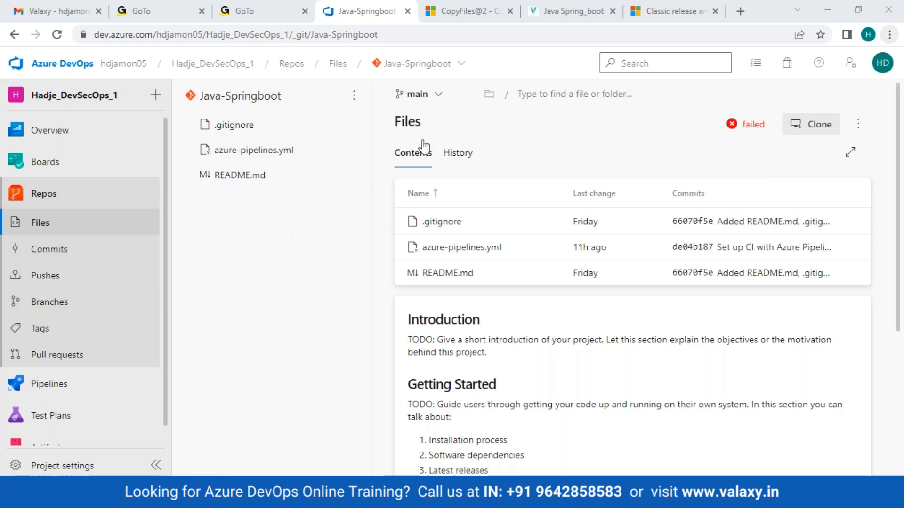
click(437, 95)
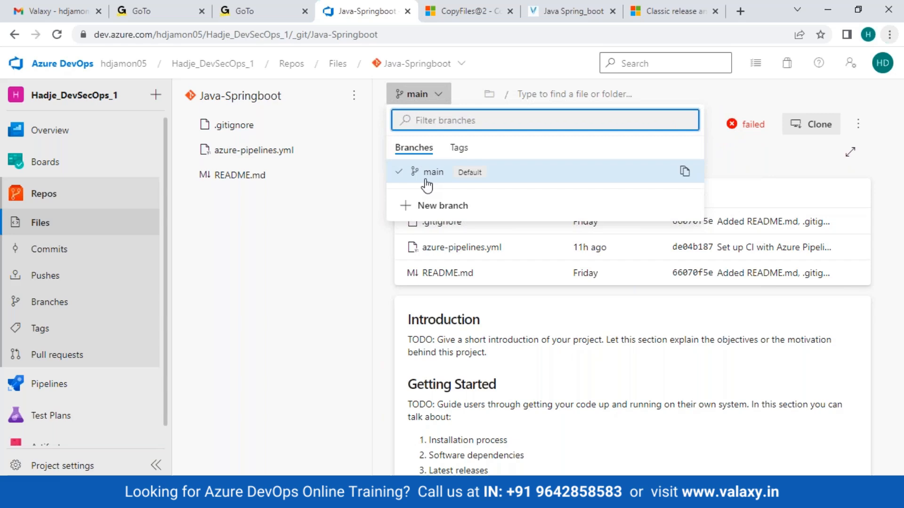
click(275, 317)
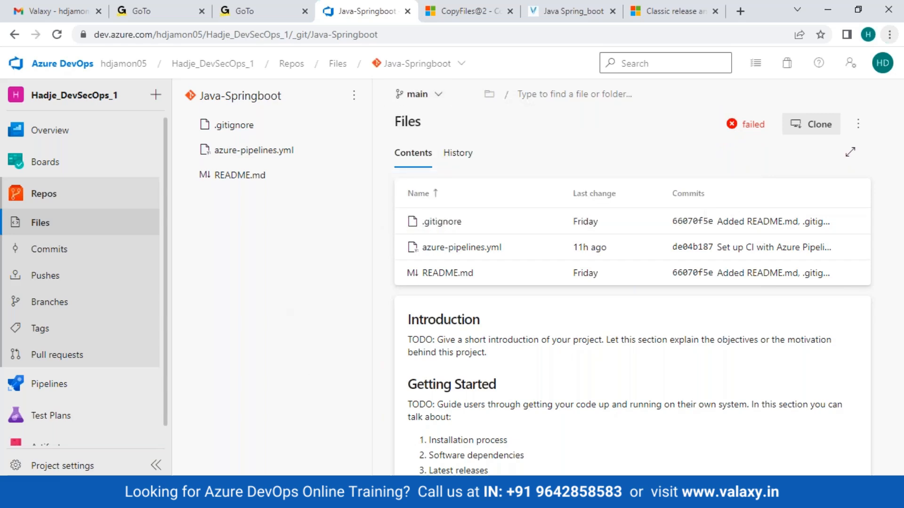
click(320, 450)
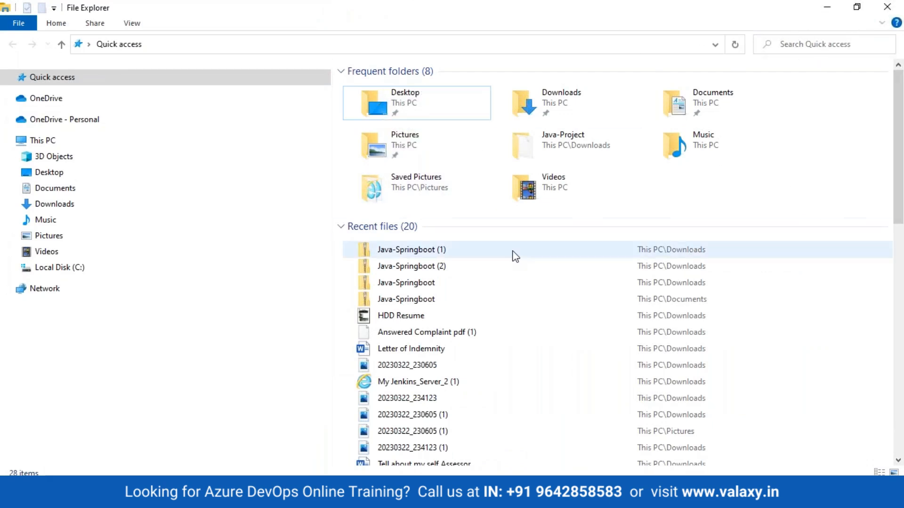
- Open Downloads\Java-SpringBoot-Project to show its src folder and pom file
click(56, 204)
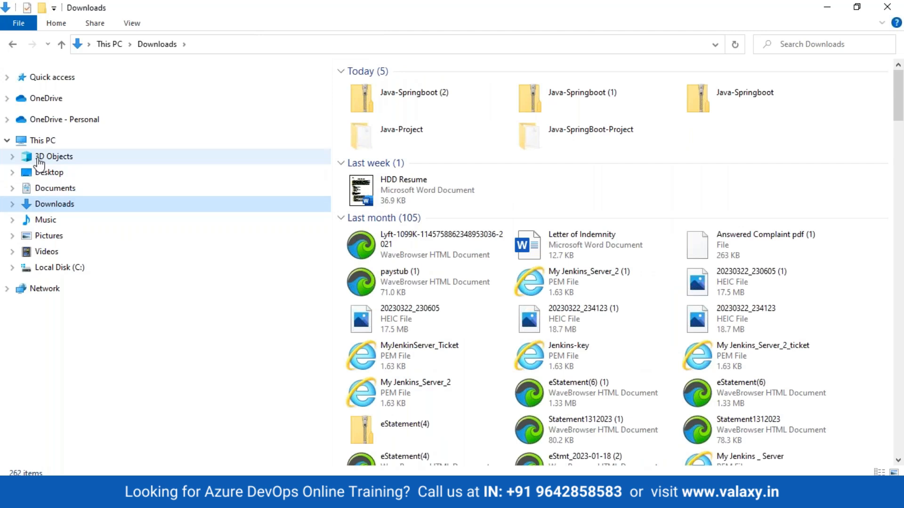
double_click(546, 135)
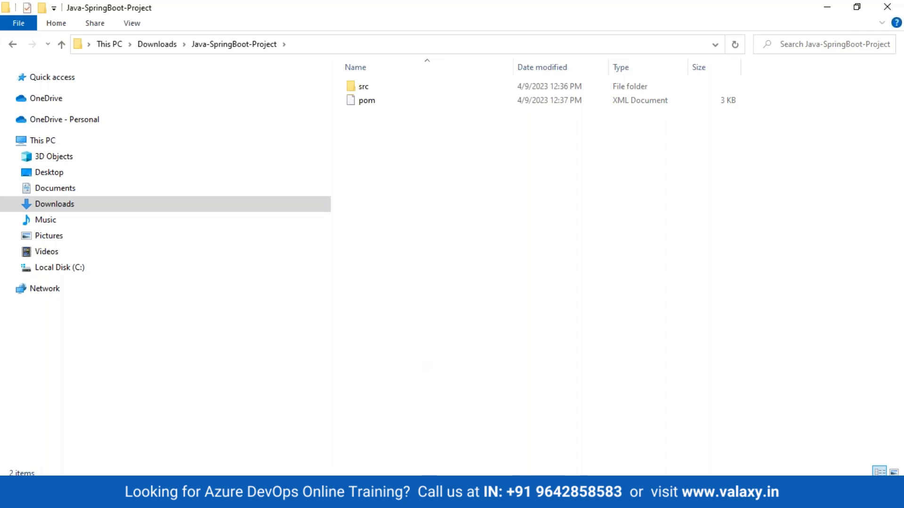
- Copy the Java-Springboot repository's HTTPS clone URL, then bring up Task View
mouse_move(531, 494)
mouse_move(271, 494)
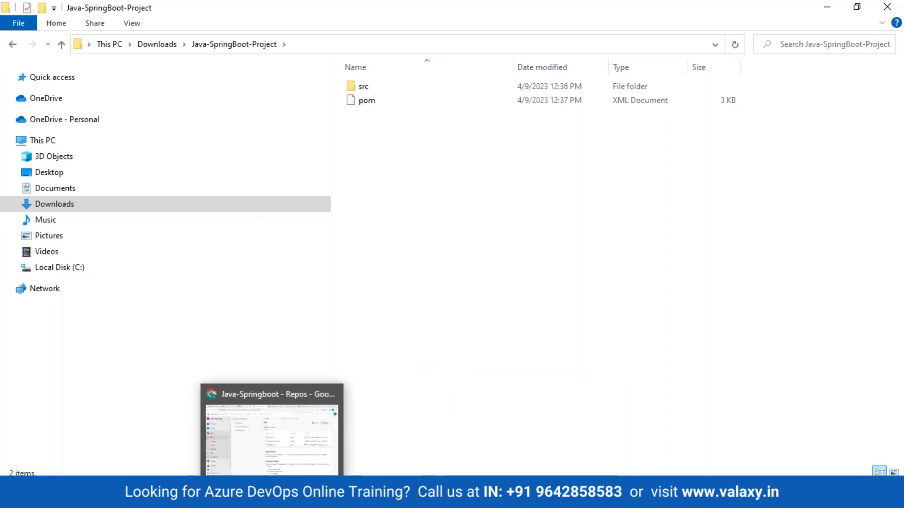
click(268, 459)
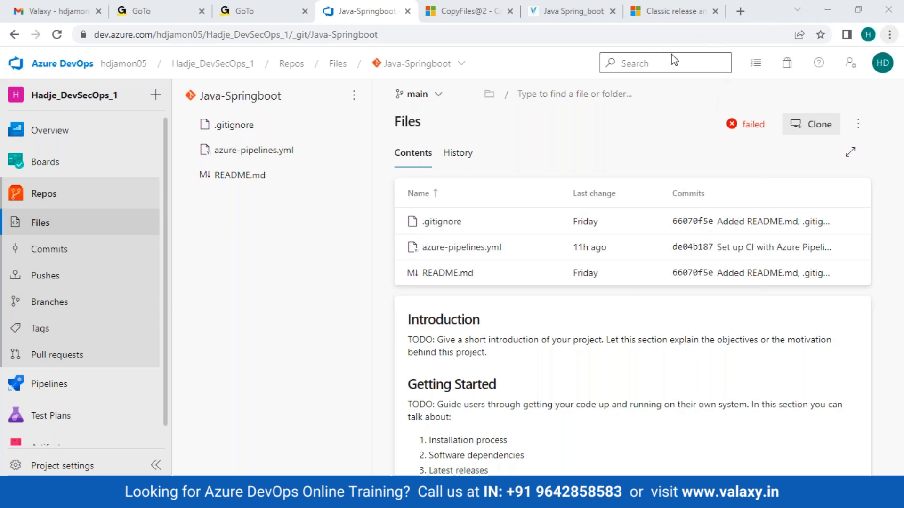
click(819, 125)
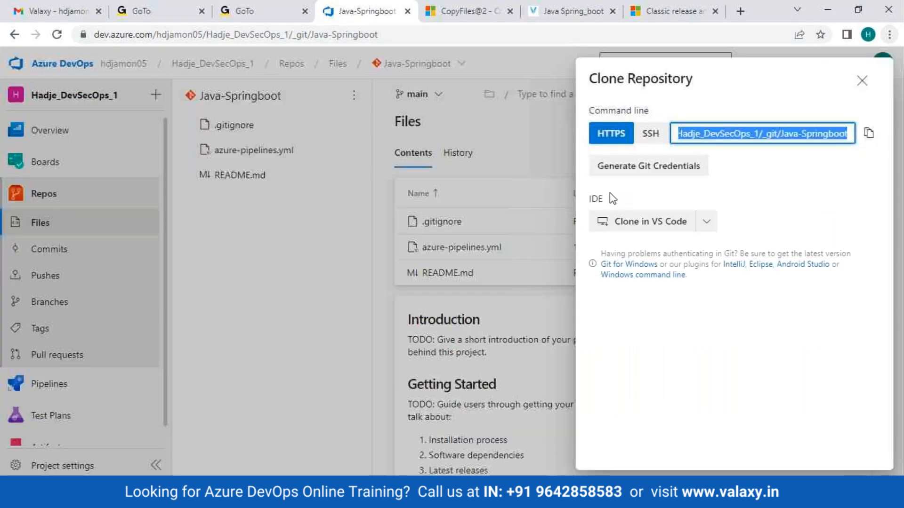
click(868, 134)
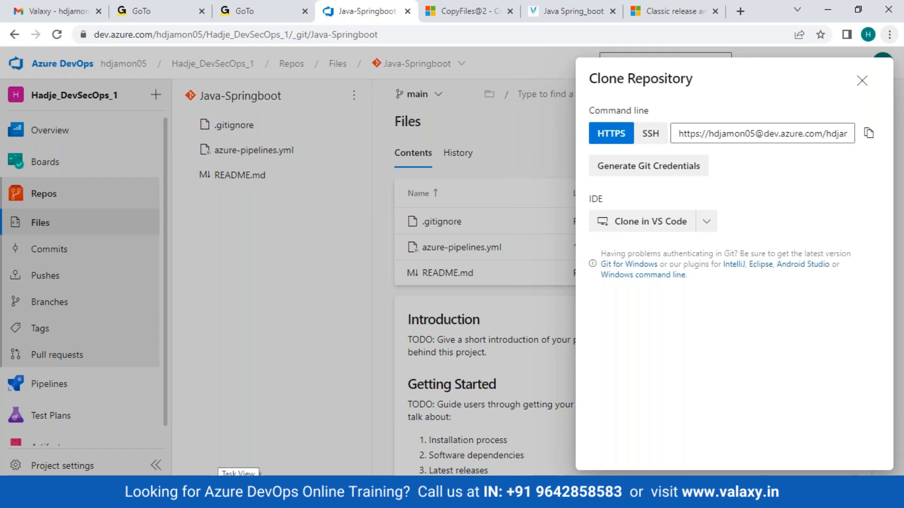
click(239, 498)
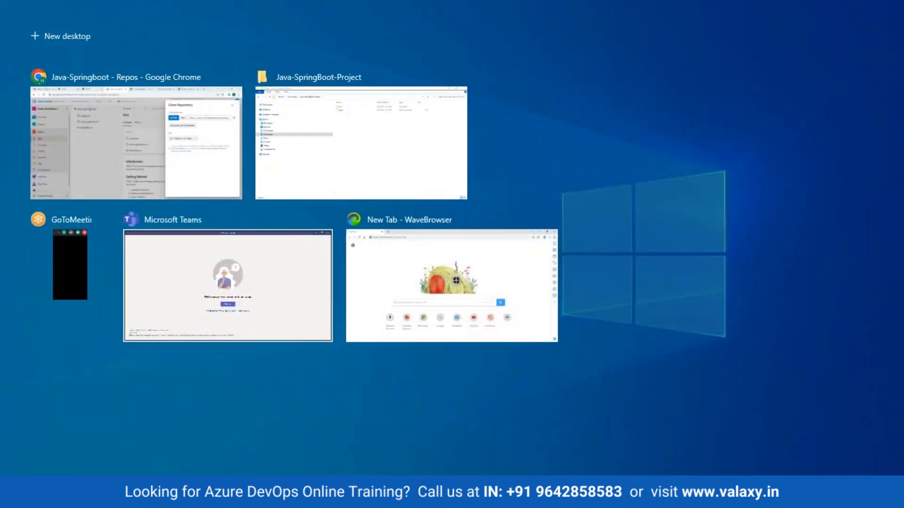
- Pick the Java-SpringBoot-Project folder in Task View, then minimise it and both browser windows
click(306, 151)
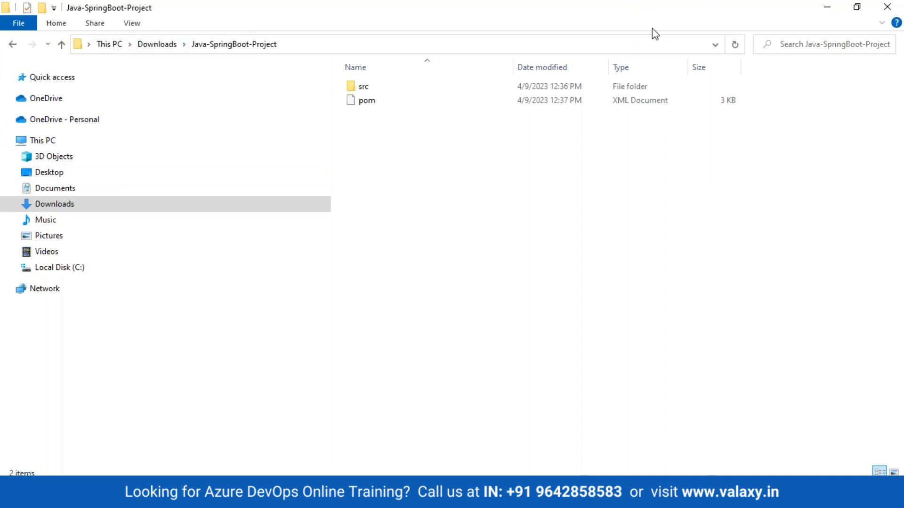
click(830, 7)
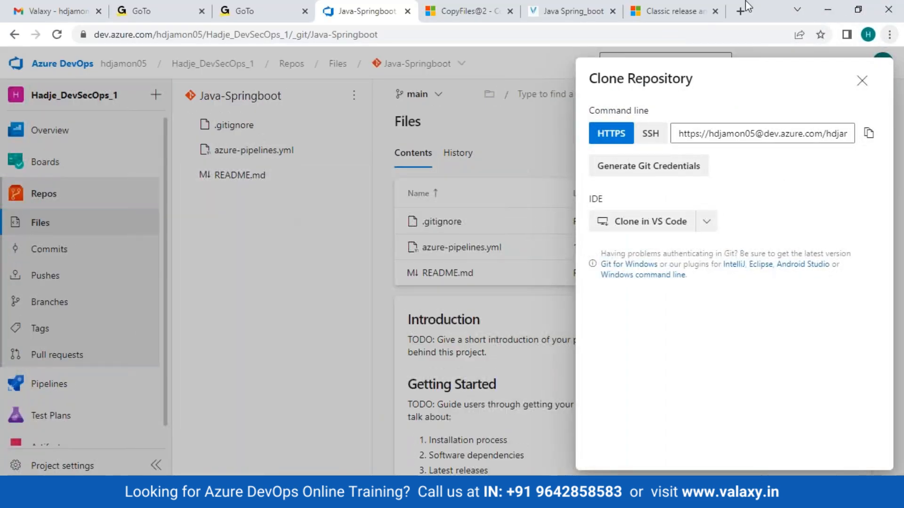
click(830, 7)
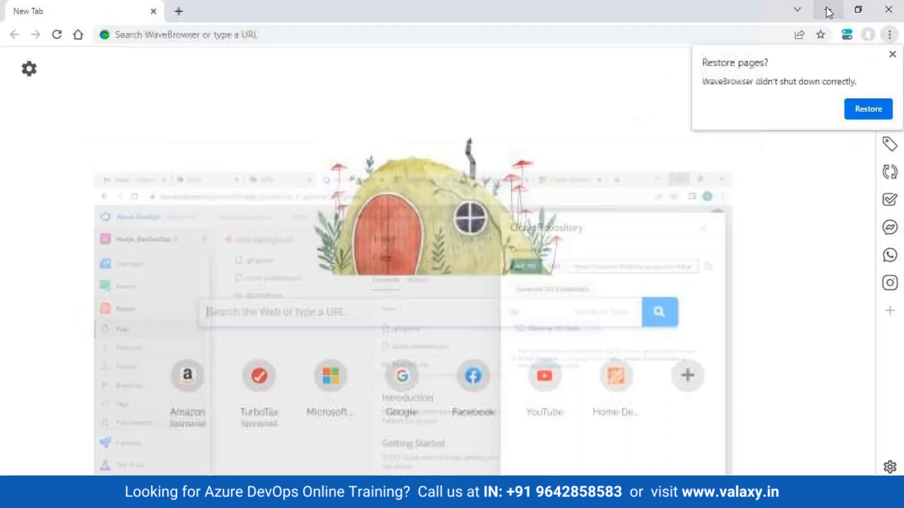
click(829, 10)
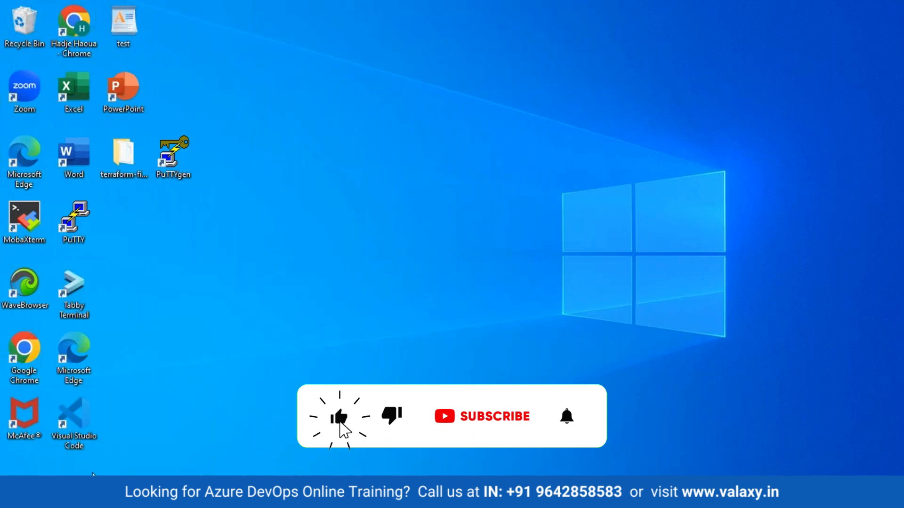
- Open a Git Bash terminal in the Desktop folder
right_click(202, 348)
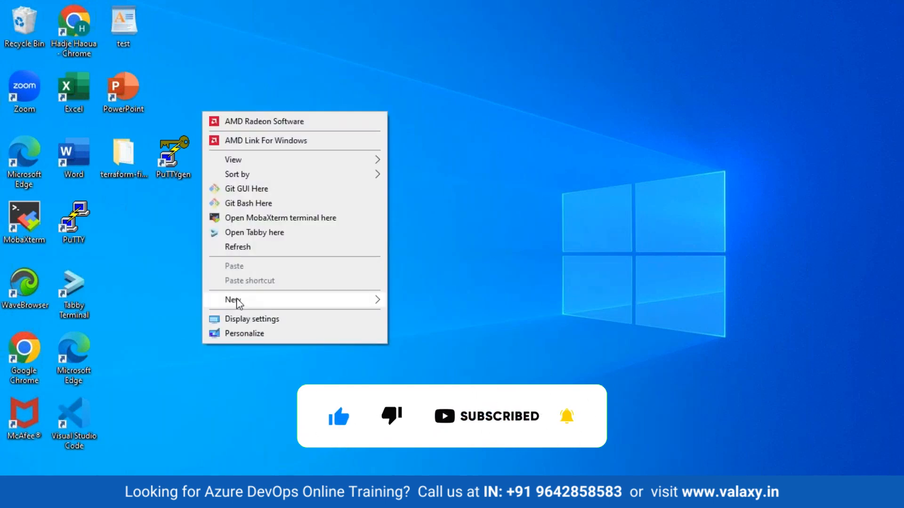
mouse_move(237, 301)
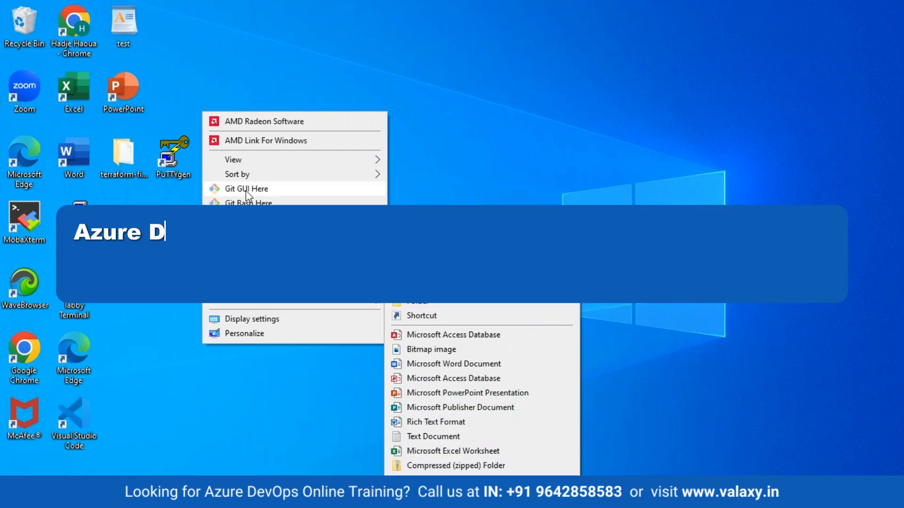
click(248, 202)
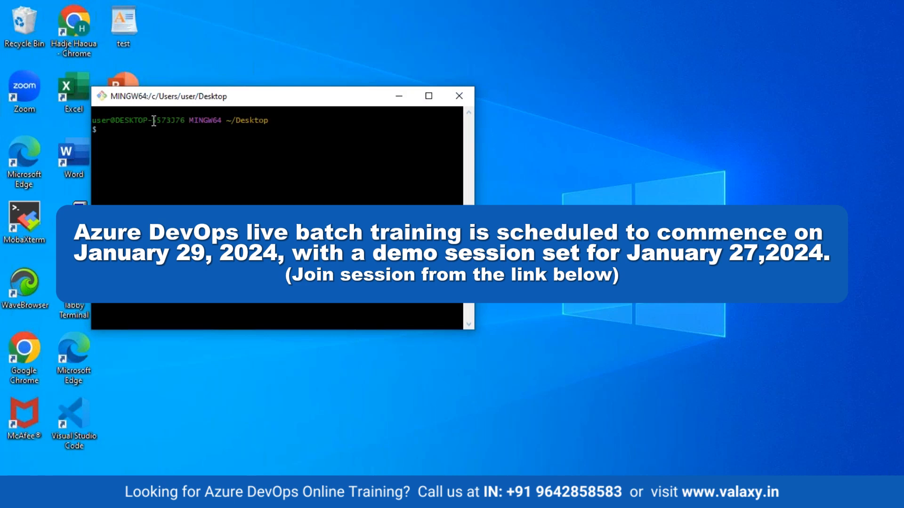
- Run git clone with the pasted Java-Springboot repository URL, removing the stray ^[[200~ prefix
text(git clone)
right_click(153, 132)
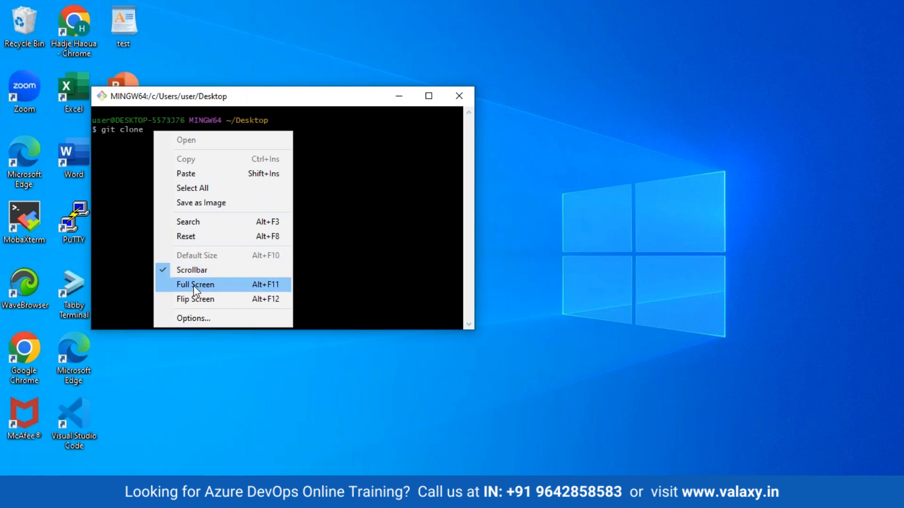
click(179, 172)
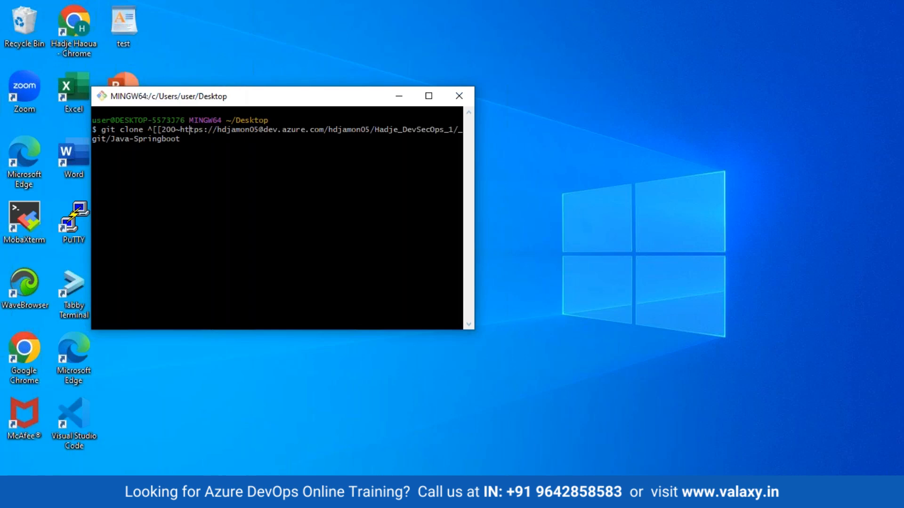
key(Left)
key(Left)
key(Left)
key(Left)
key(Left)
key(Left)
key(Left)
key(Left)
key(Left)
key(Left)
key(Left)
key(Left)
key(Left)
key(Left)
key(Left)
key(Left)
key(Left)
key(Left)
key(Left)
key(Left)
key(BackSpace)
key(BackSpace)
key(BackSpace)
key(BackSpace)
key(BackSpace)
key(BackSpace)
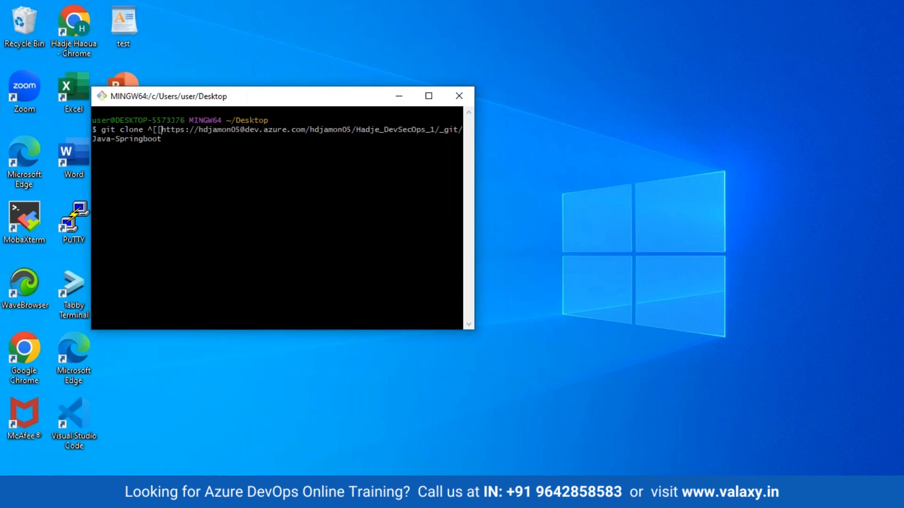
key(BackSpace)
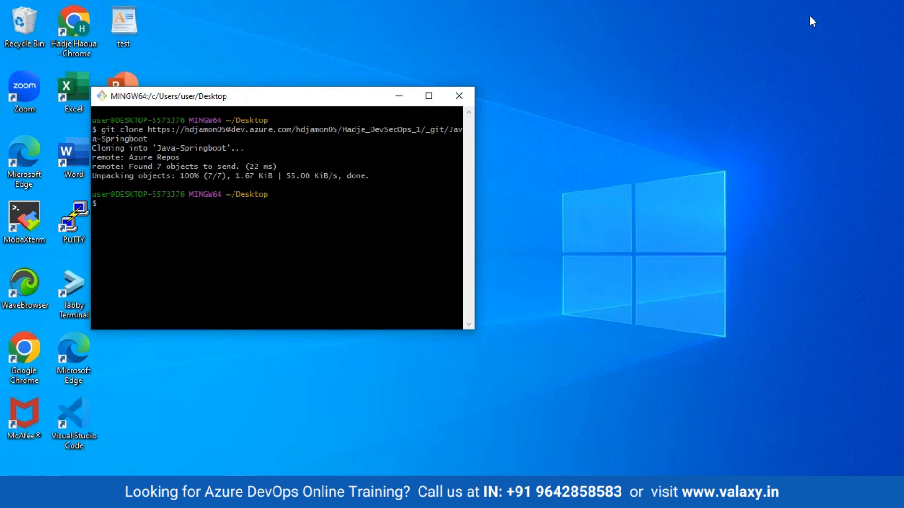
click(399, 94)
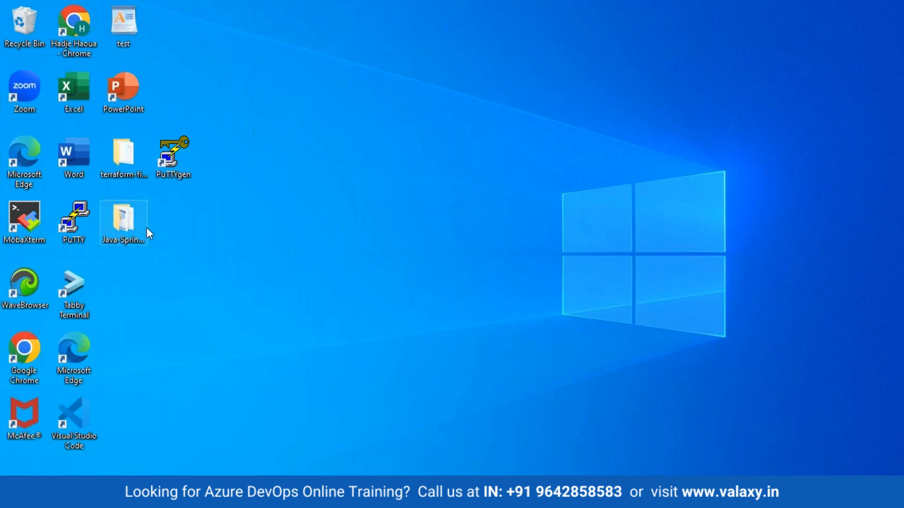
- Open the cloned Java-Springboot folder from the Desktop
double_click(130, 226)
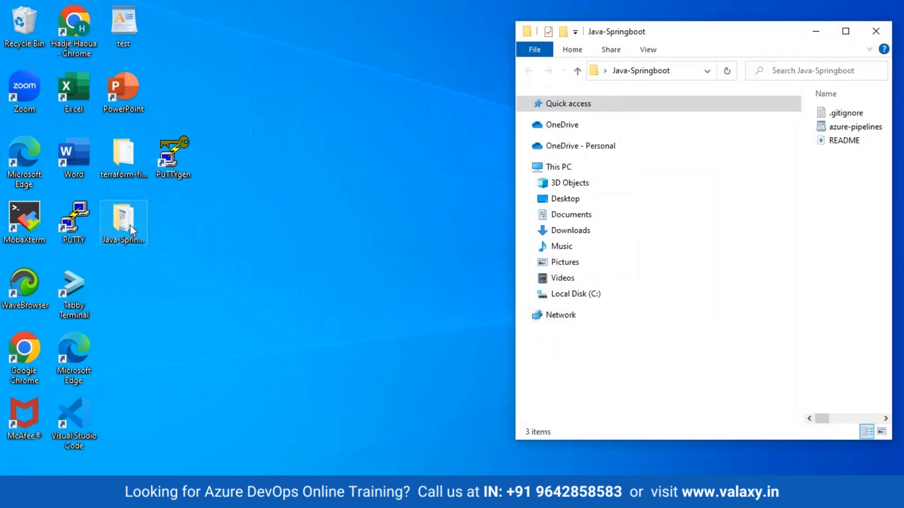
click(249, 266)
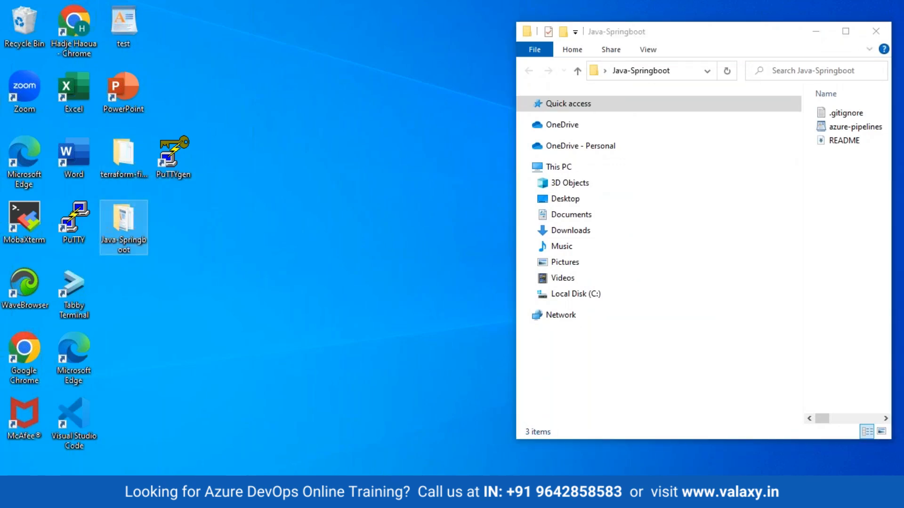
mouse_move(369, 498)
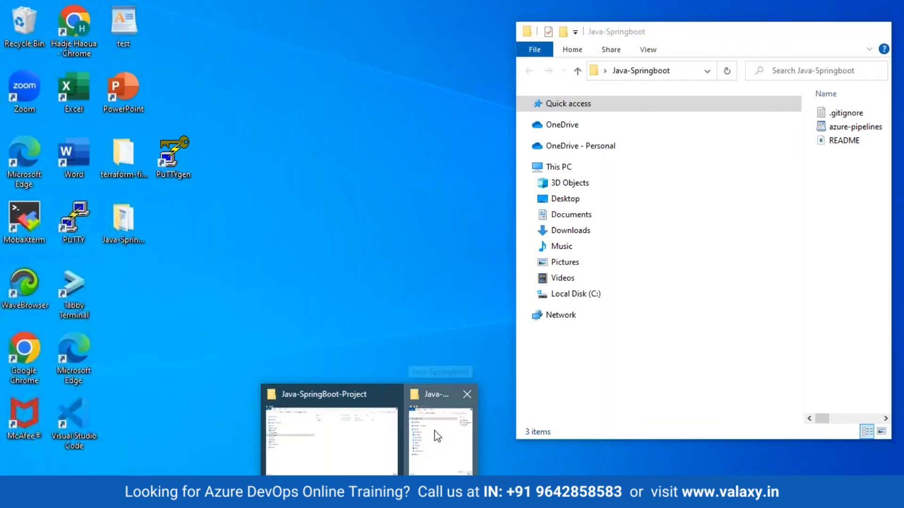
click(438, 435)
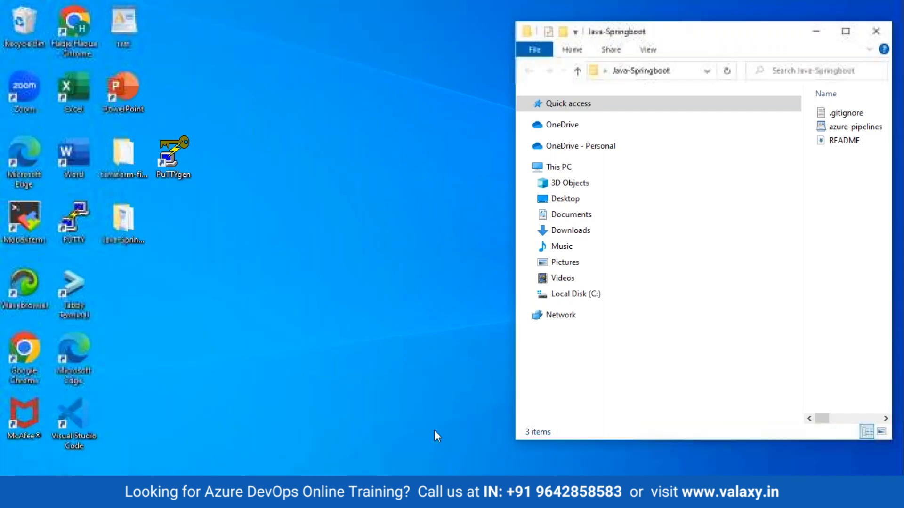
right_click(609, 20)
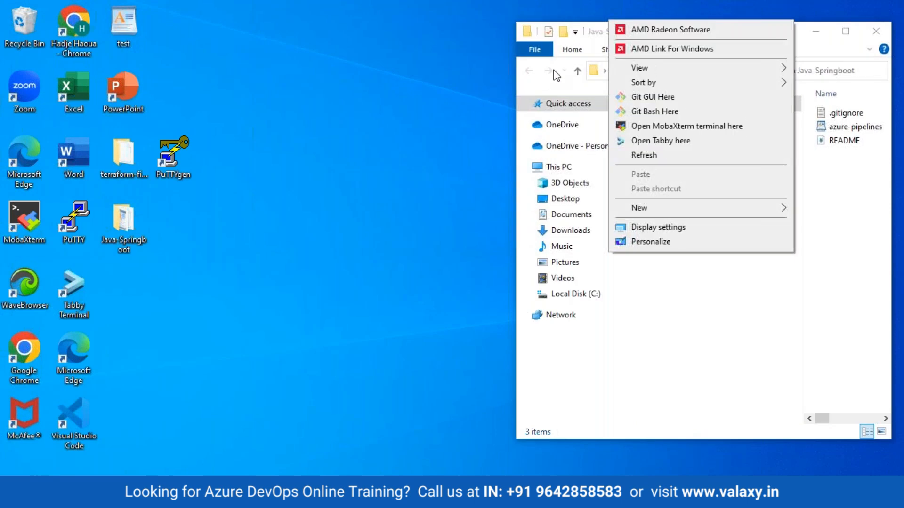
click(538, 84)
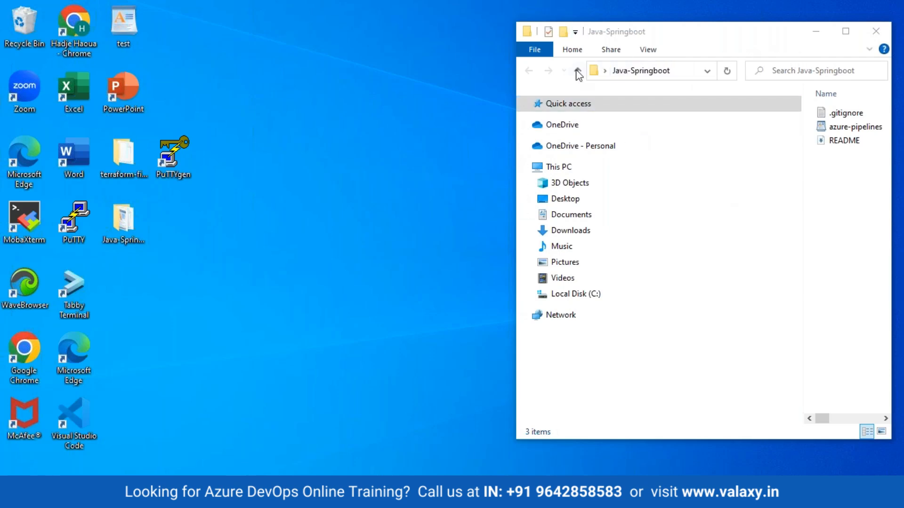
click(529, 80)
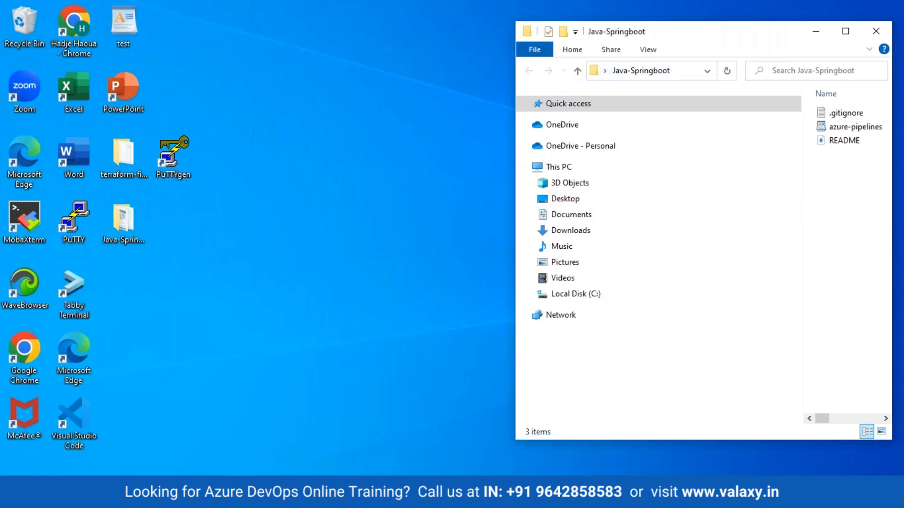
- Switch to the Java-SpringBoot-Project folder window via the taskbar thumbnails
click(370, 492)
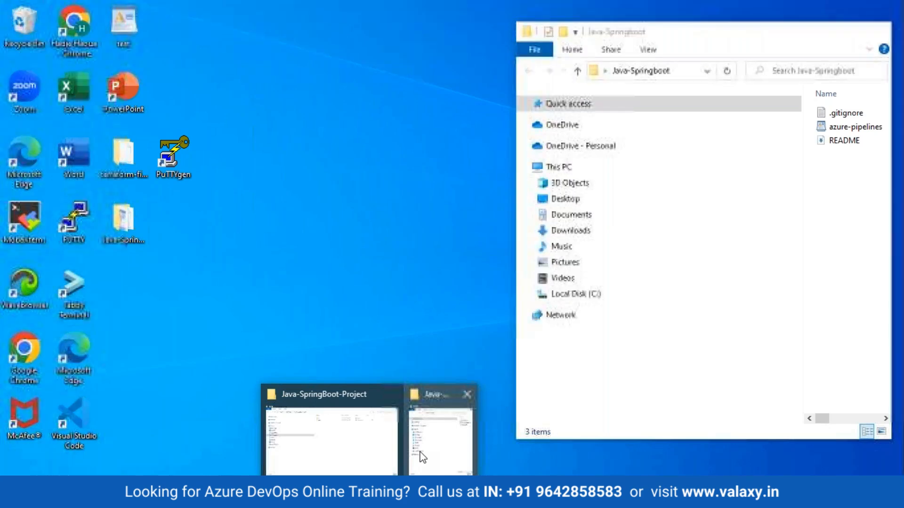
click(420, 453)
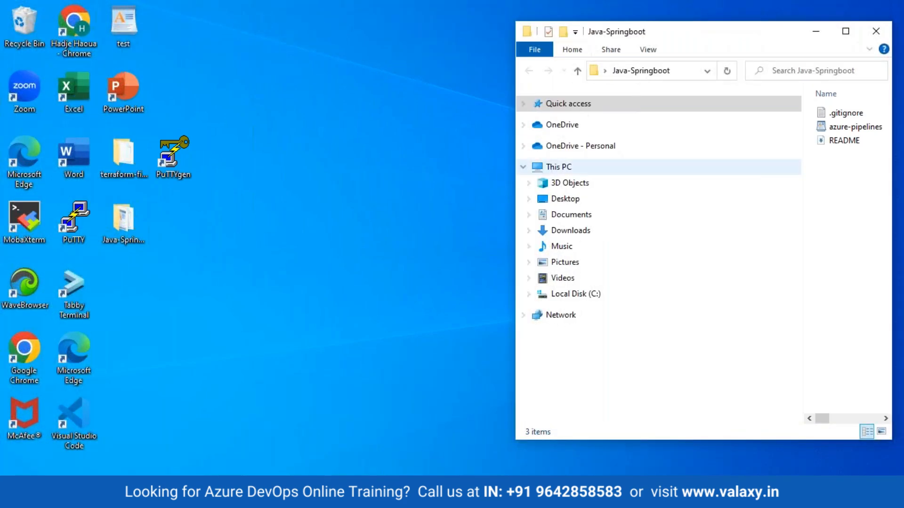
click(605, 71)
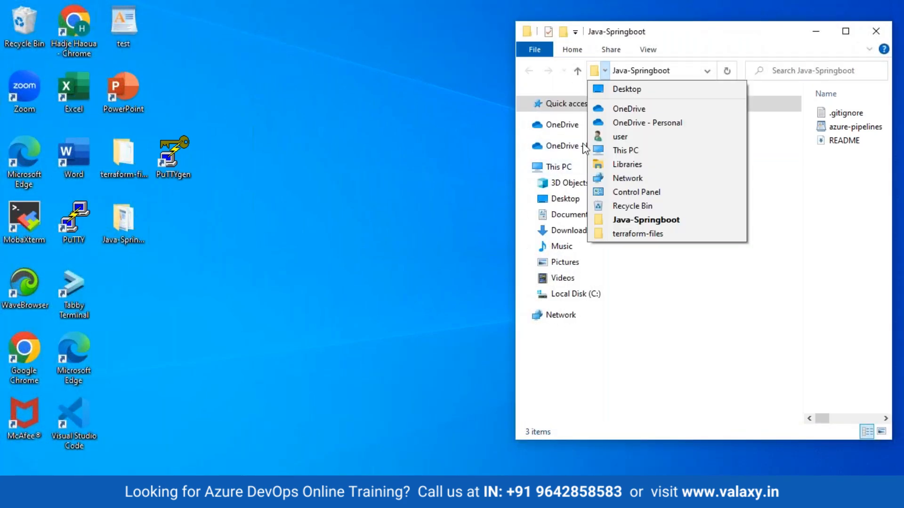
click(604, 35)
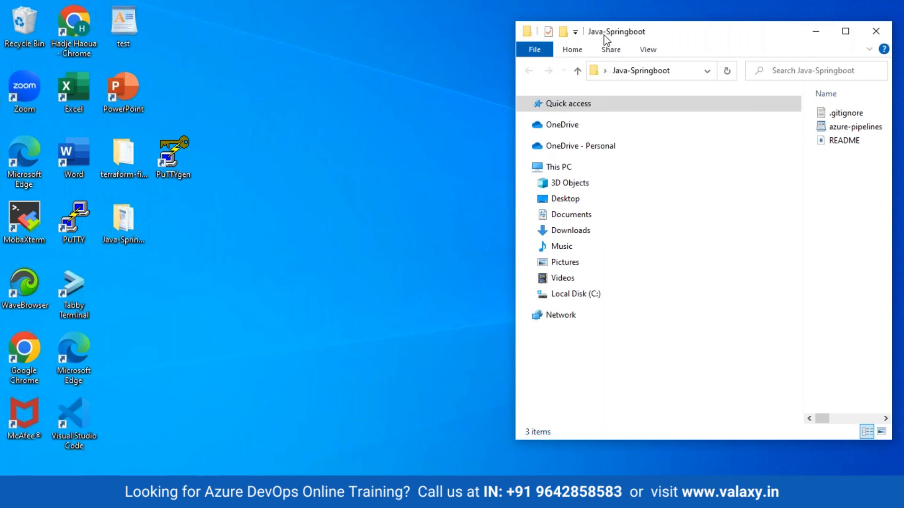
- Select src and pom in the project folder, accidentally duplicate them, and delete the pom copy
mouse_move(370, 497)
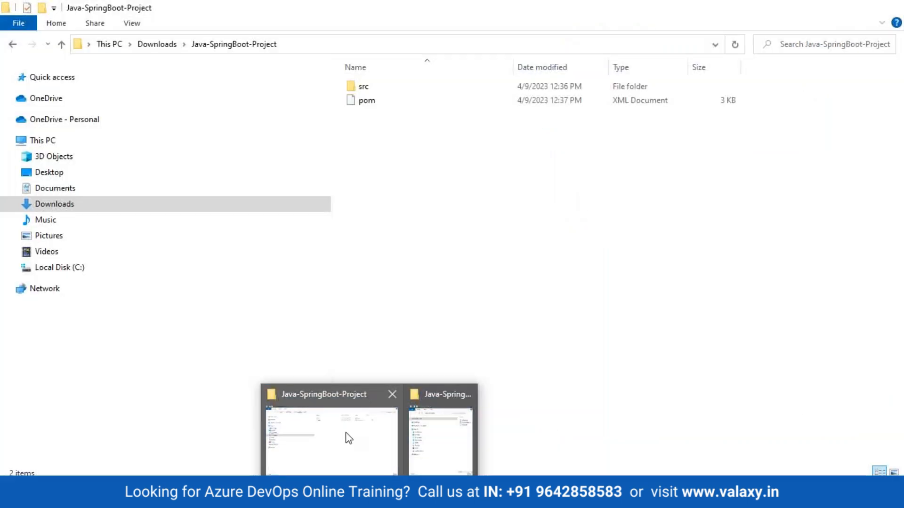
click(349, 438)
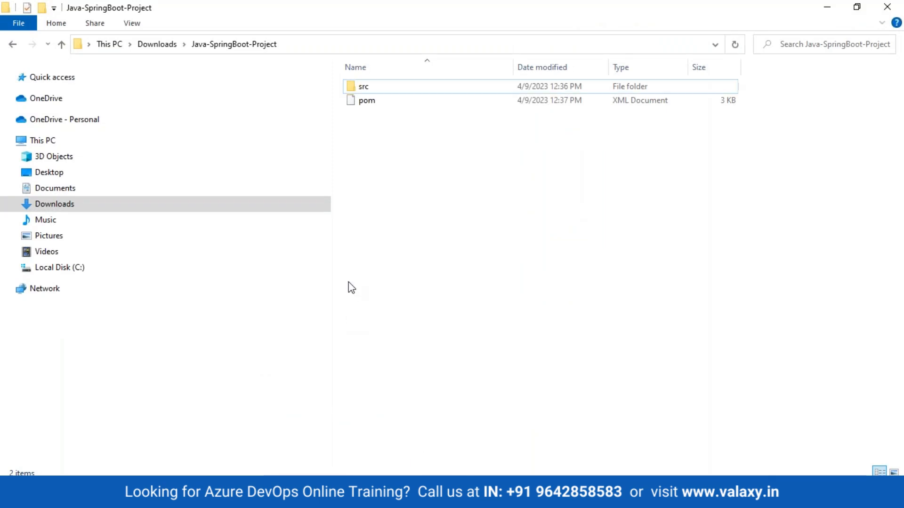
click(365, 89)
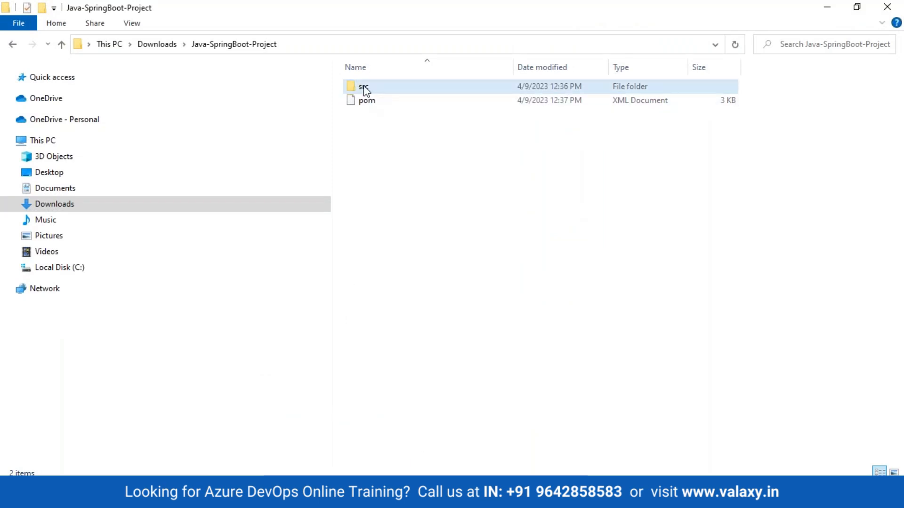
click(365, 90)
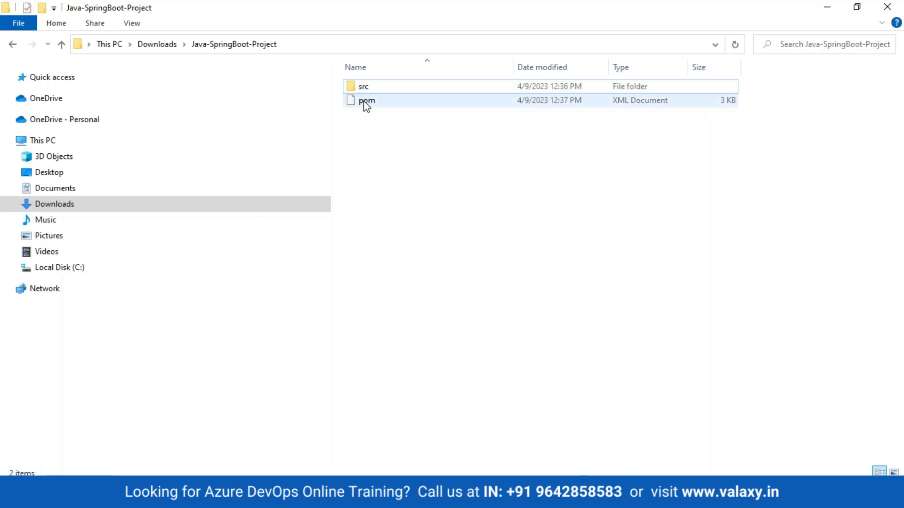
click(363, 105)
drag(360, 91, 358, 109)
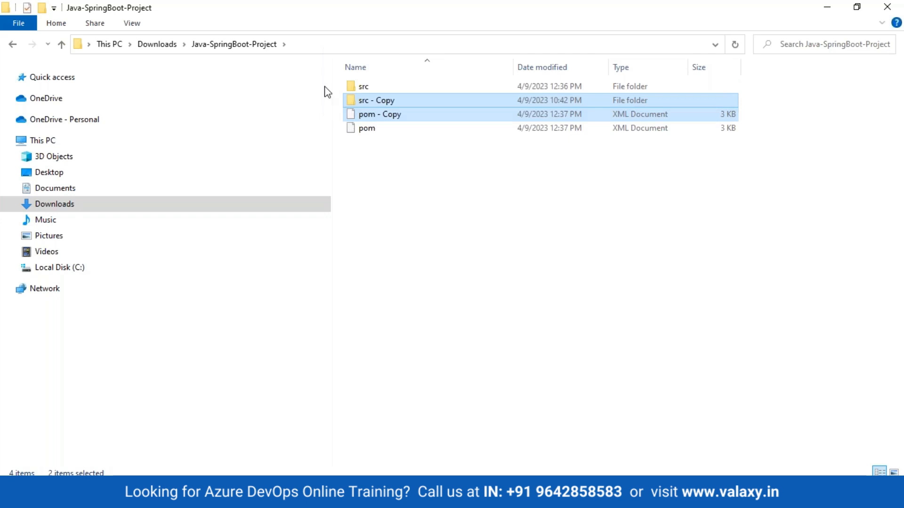
click(371, 176)
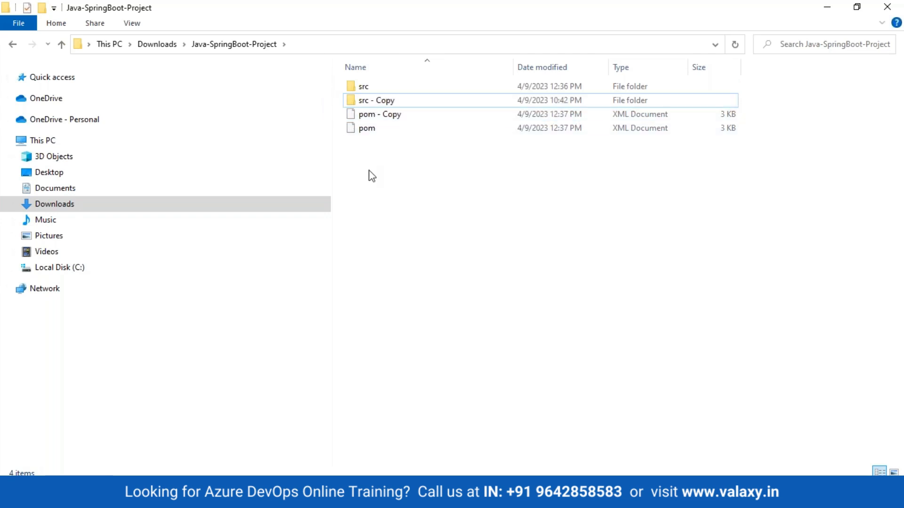
click(361, 118)
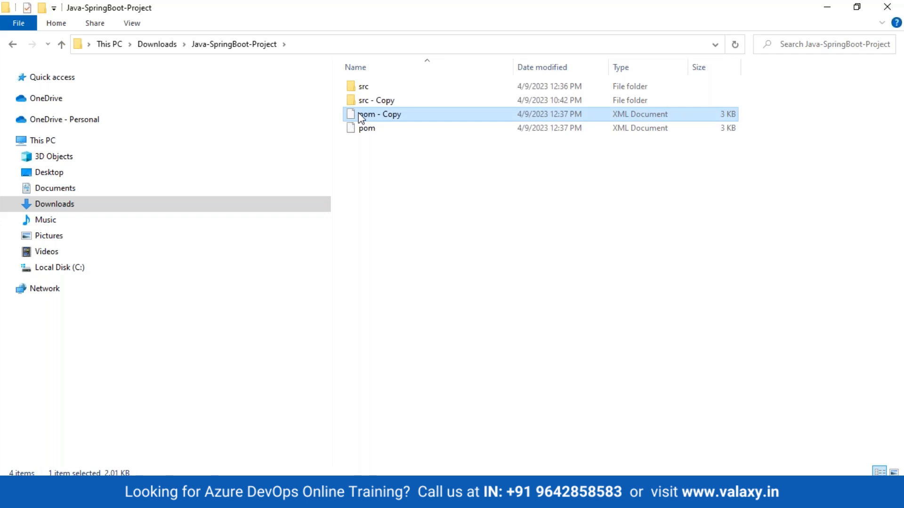
key(Delete)
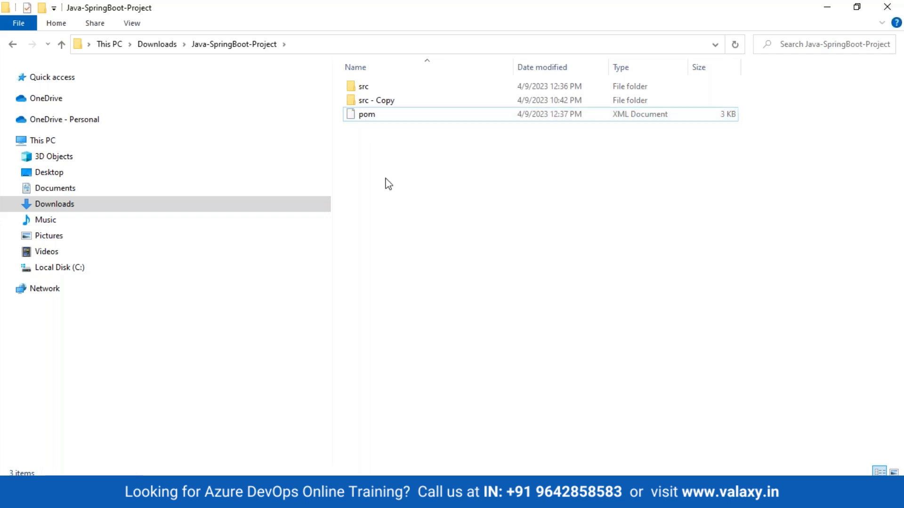
drag(386, 146, 353, 144)
- Copy the 'src - Copy' folder after dismissing a copy error message
click(354, 96)
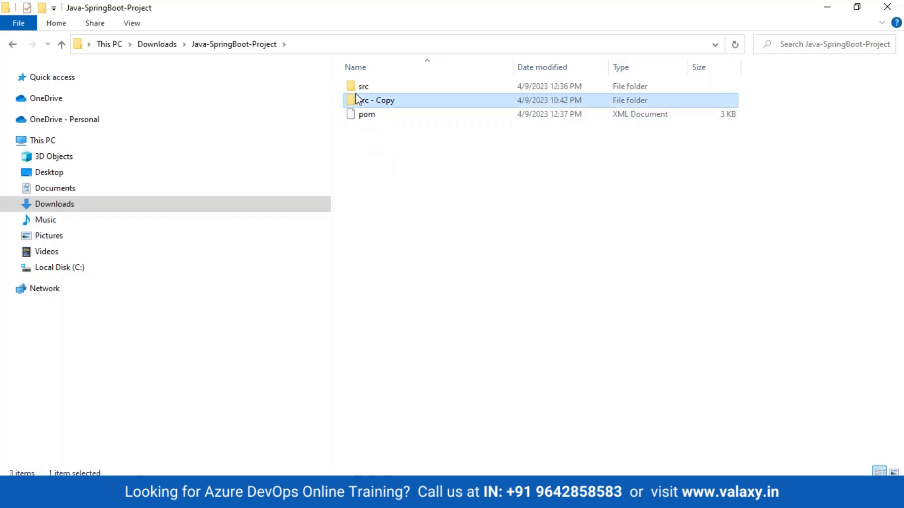
ctrl+click(355, 94)
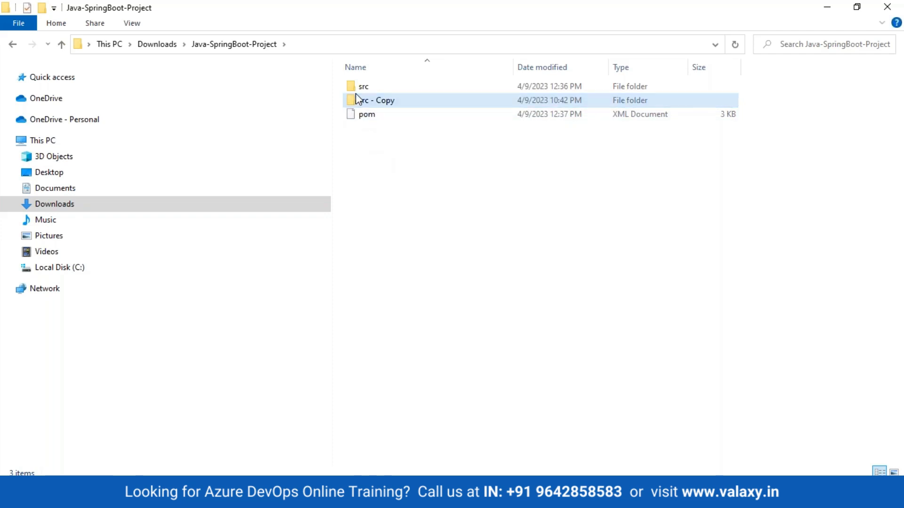
drag(354, 93, 355, 104)
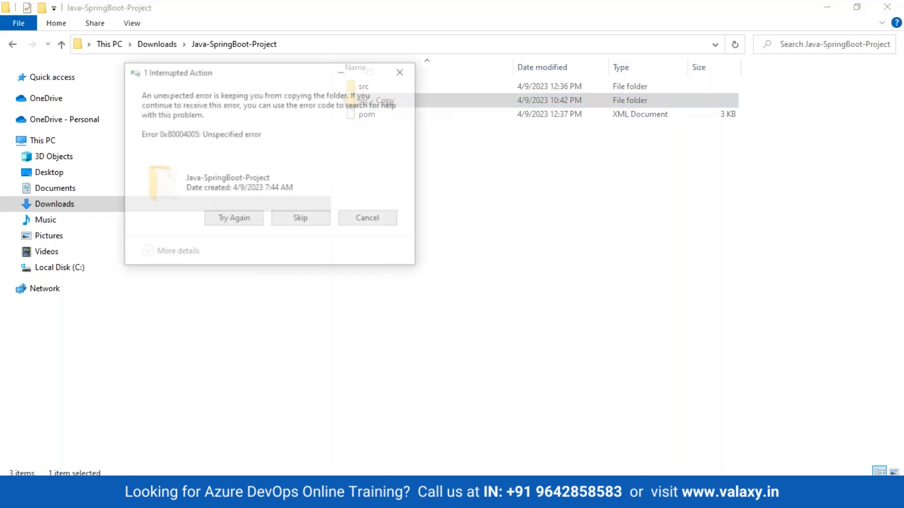
click(399, 70)
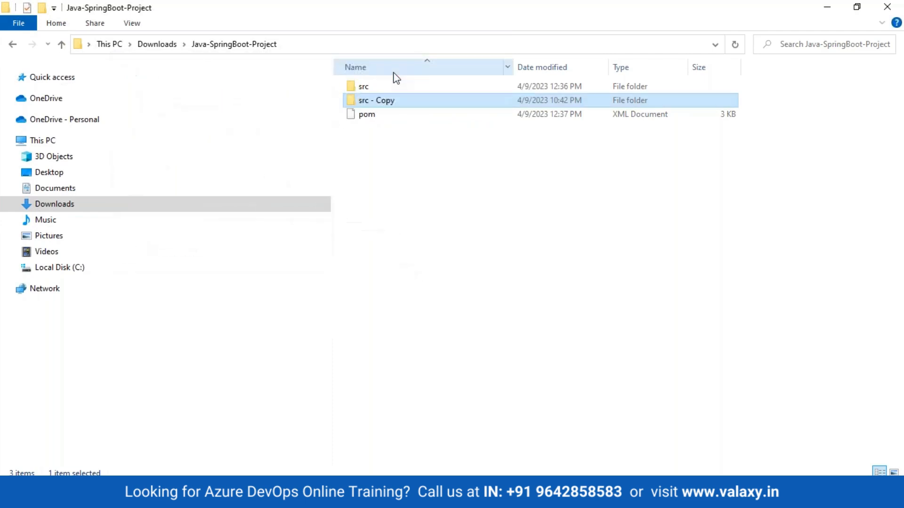
right_click(382, 102)
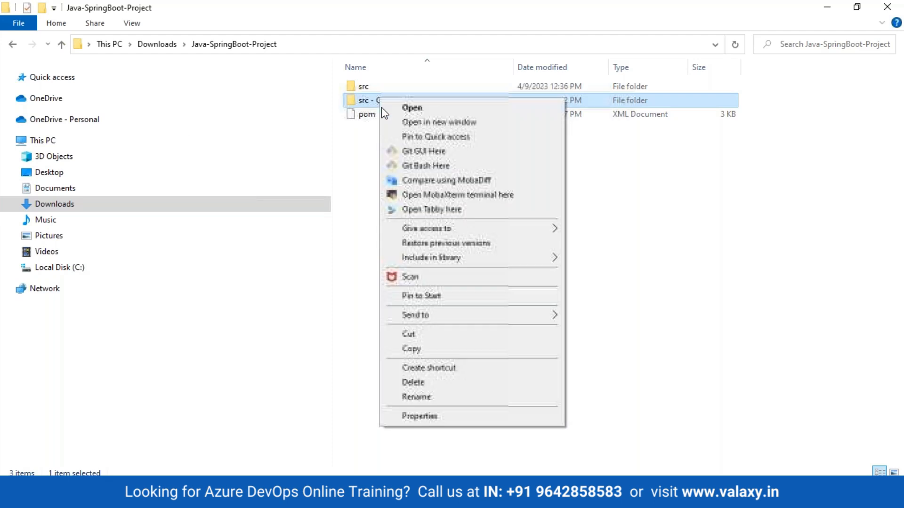
click(422, 354)
mouse_move(369, 497)
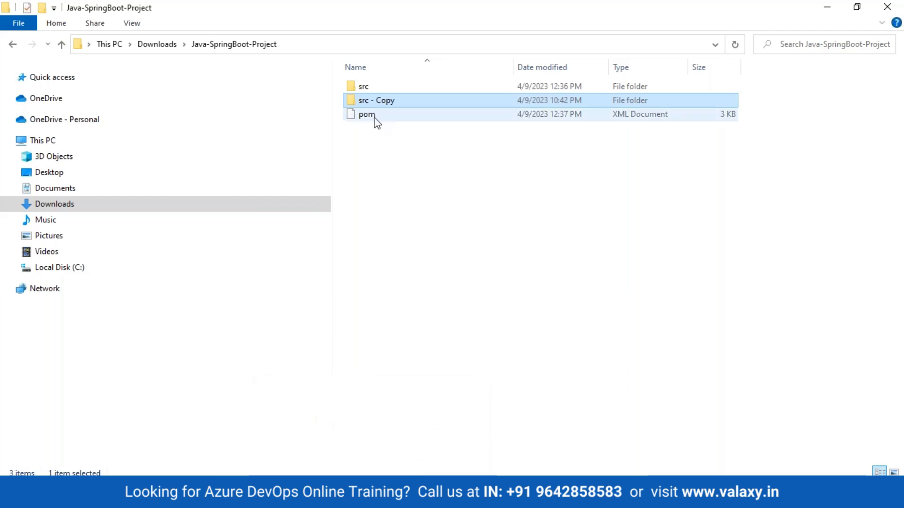
click(397, 148)
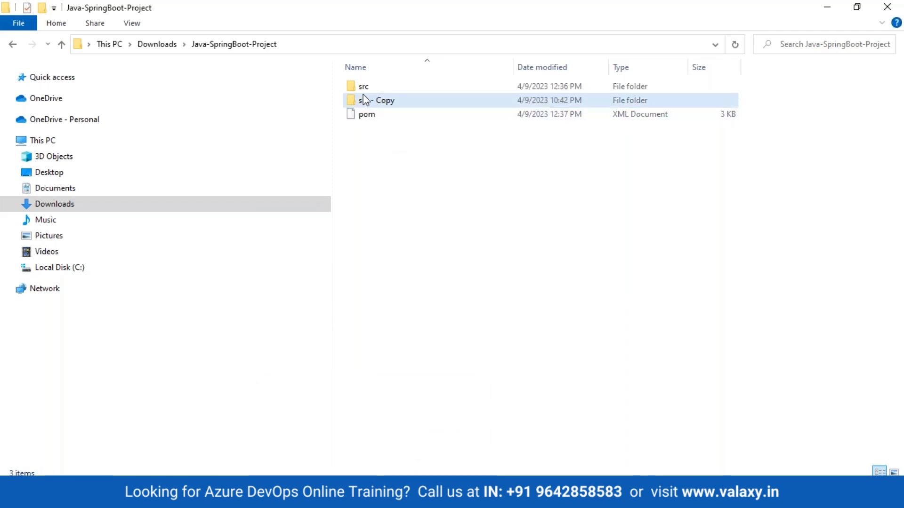
- Copy the pom file from the Java-SpringBoot-Project folder
click(363, 93)
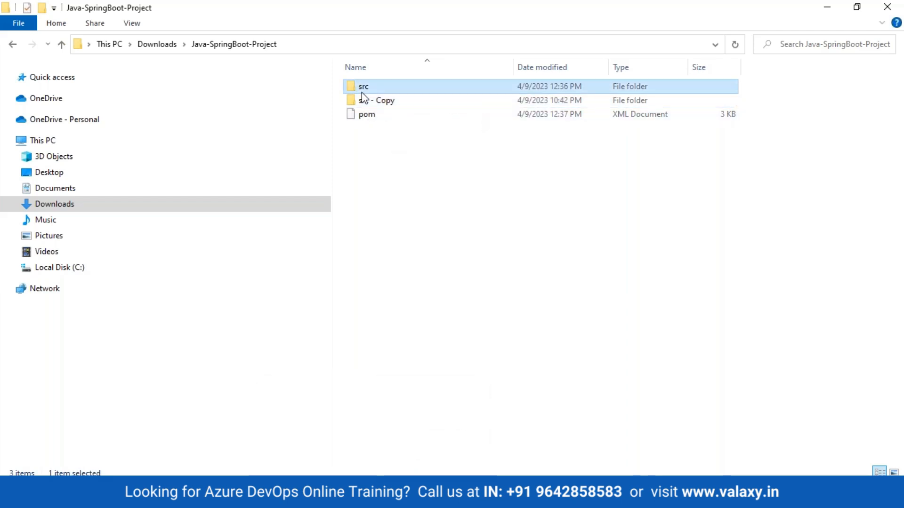
right_click(362, 94)
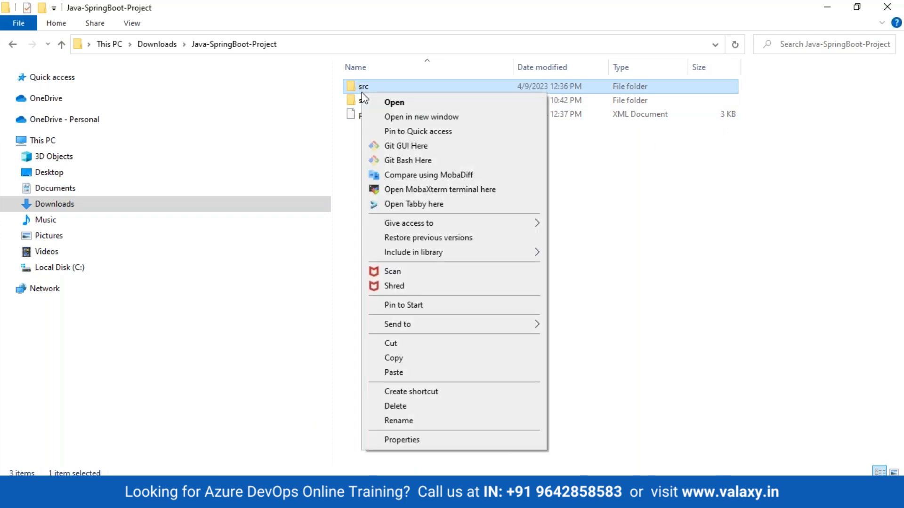
click(361, 91)
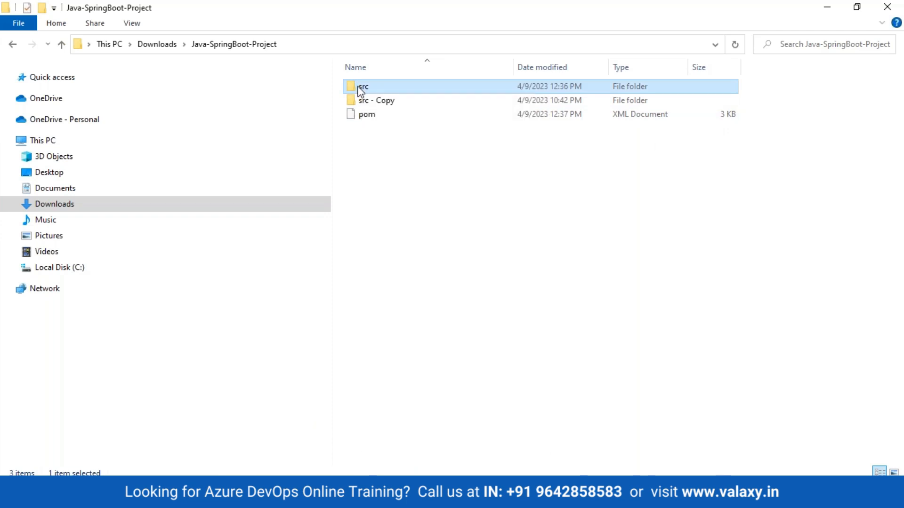
click(354, 117)
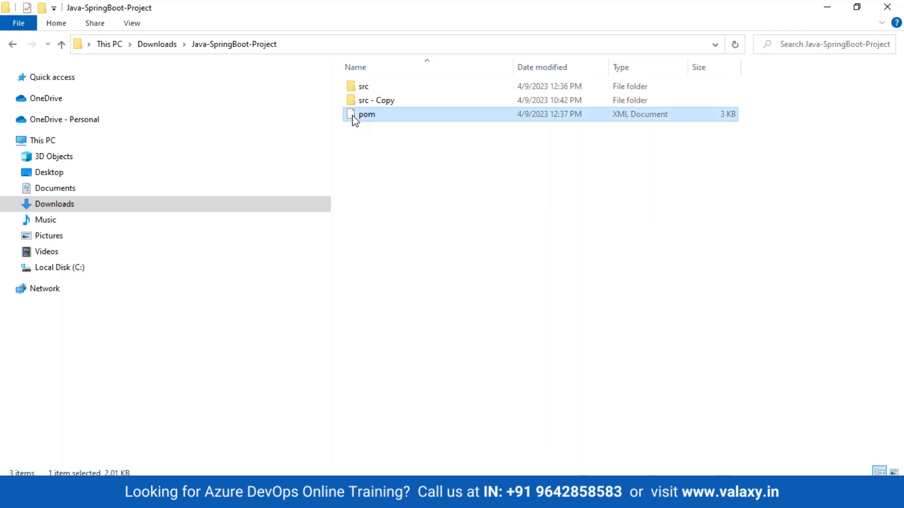
right_click(352, 116)
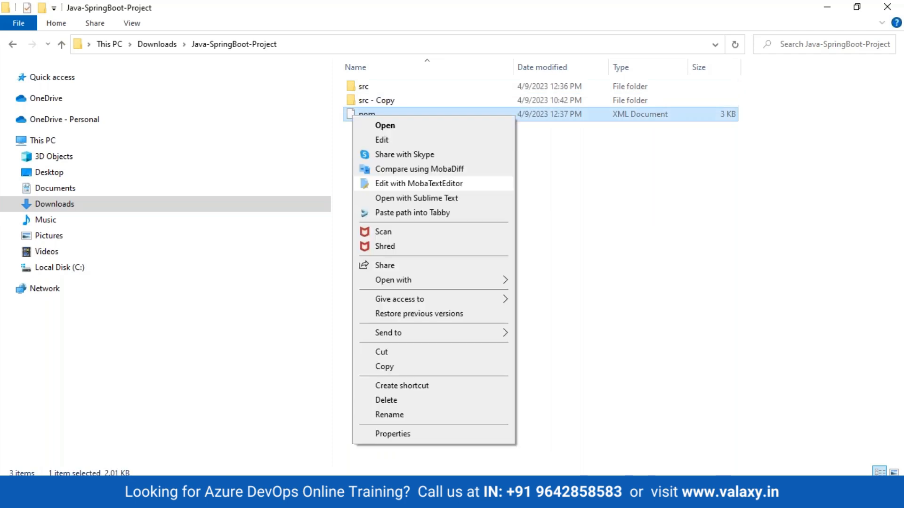
click(386, 368)
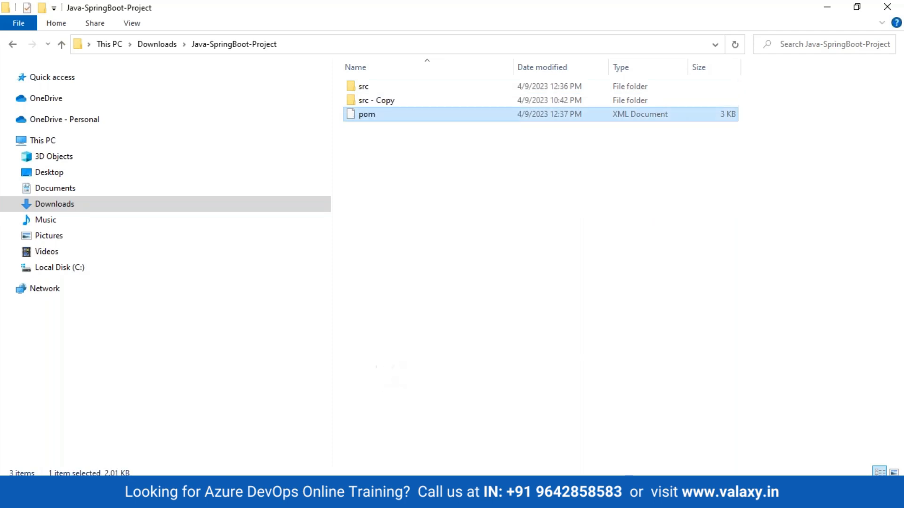
- Paste the pom file into the Java-Springboot desktop folder
mouse_move(438, 446)
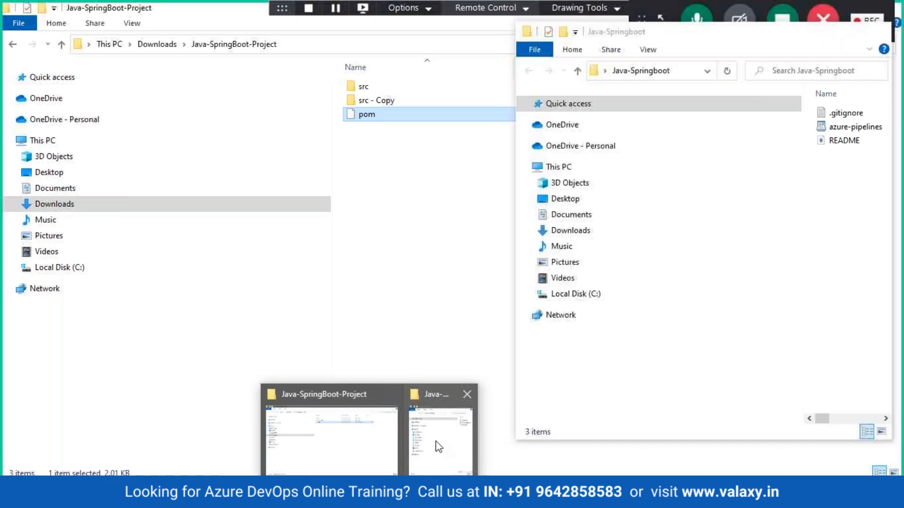
click(386, 423)
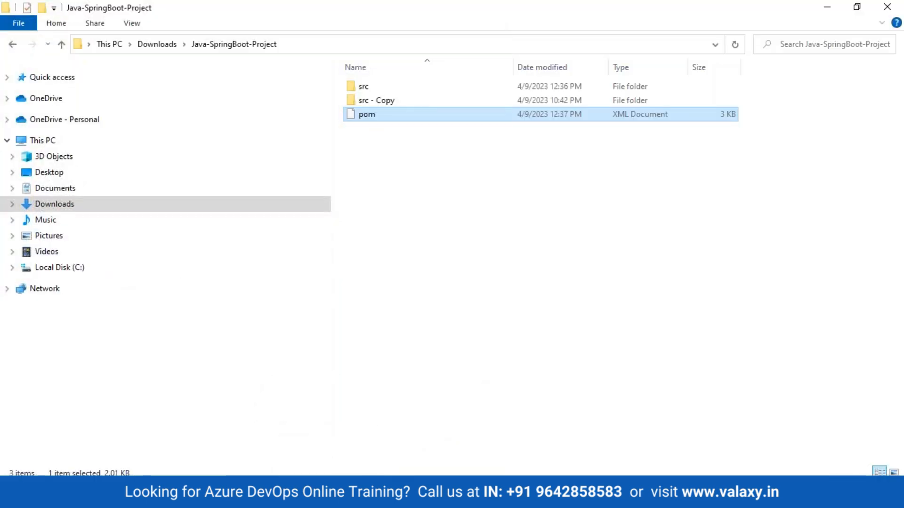
mouse_move(406, 448)
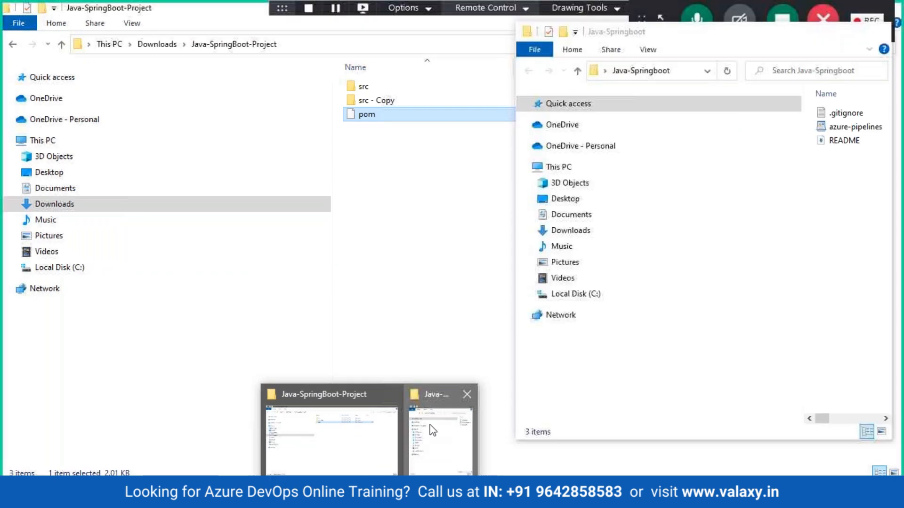
click(431, 429)
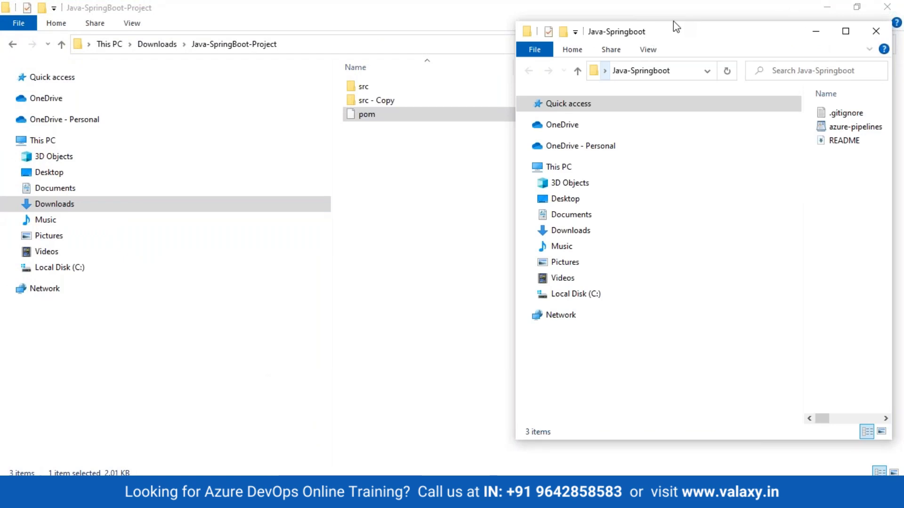
click(829, 3)
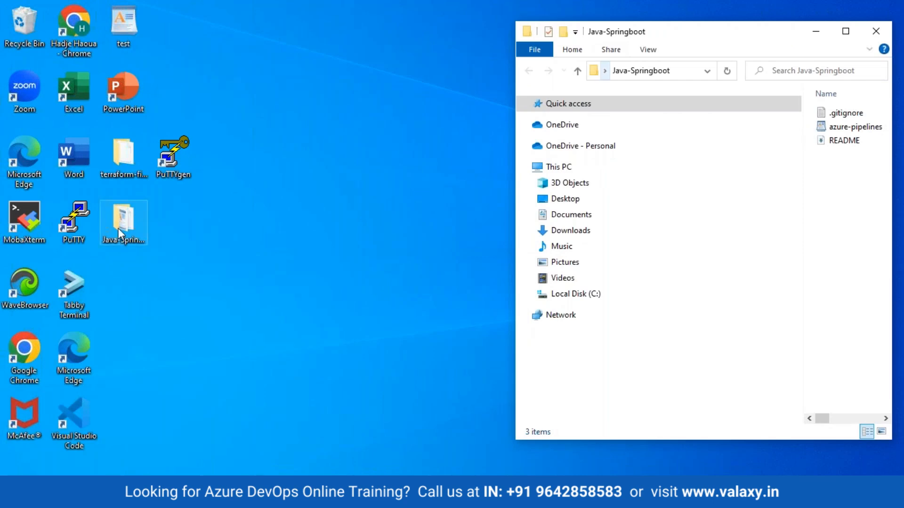
right_click(117, 228)
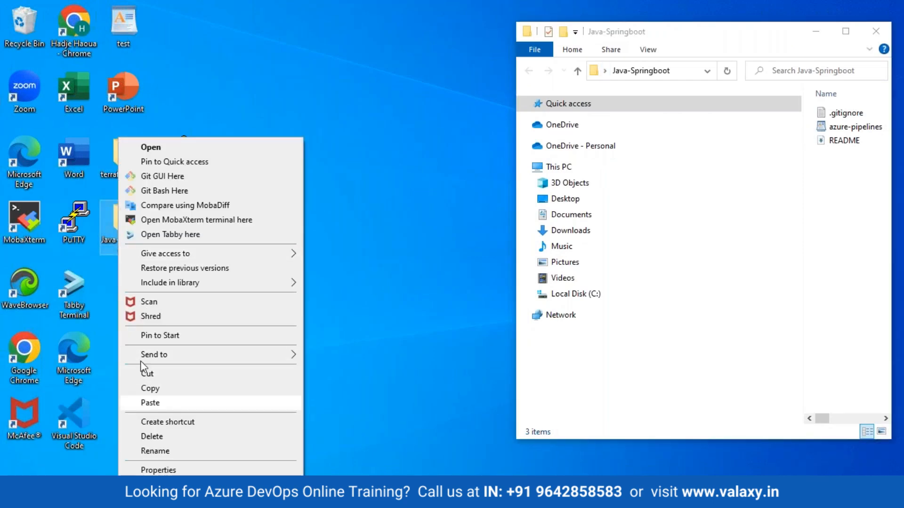
click(114, 220)
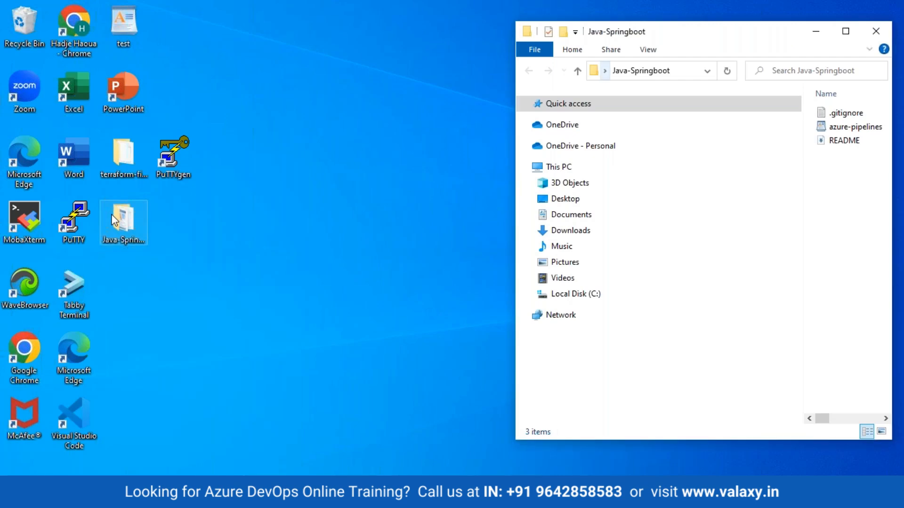
right_click(115, 220)
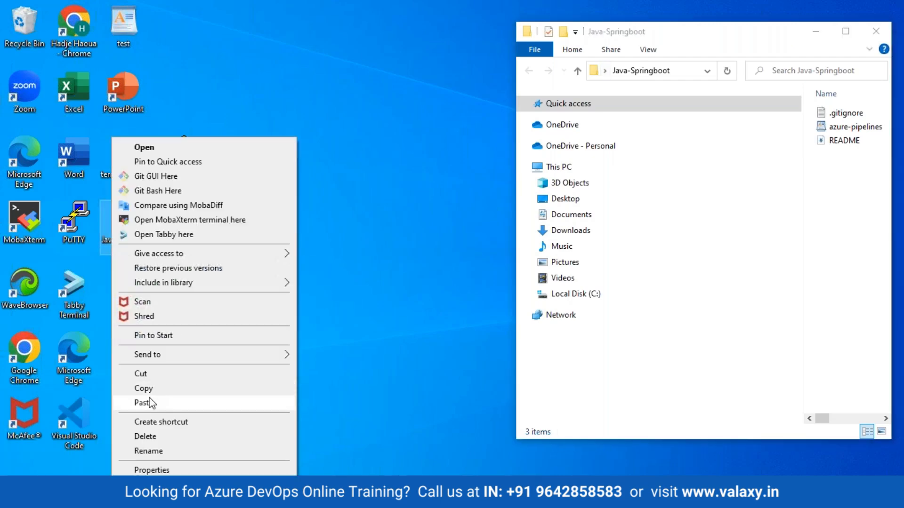
click(141, 403)
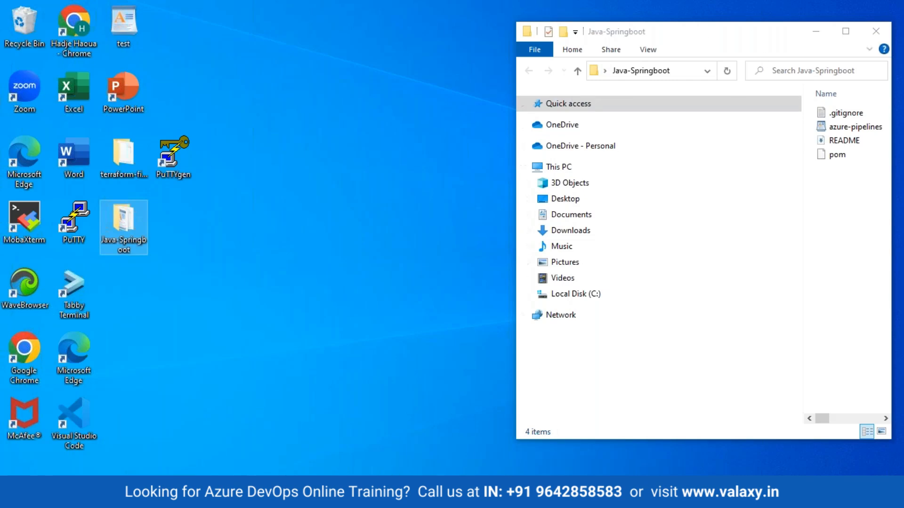
- Copy the src folder from the project and paste it into the Java-Springboot desktop folder
click(367, 459)
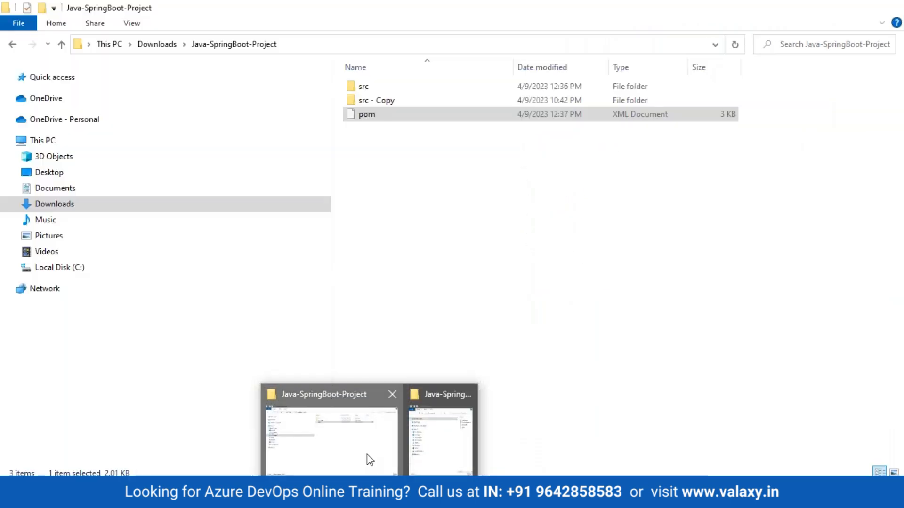
right_click(362, 117)
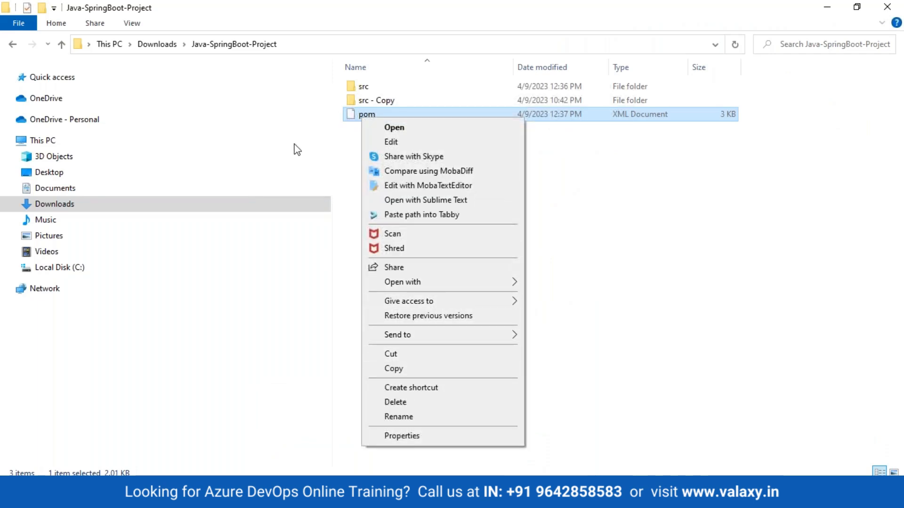
click(364, 90)
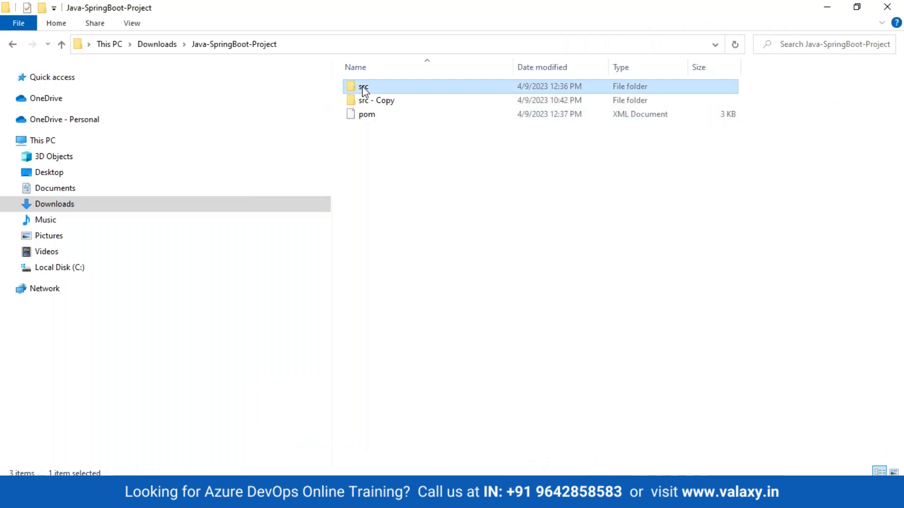
right_click(364, 90)
click(395, 353)
click(827, 7)
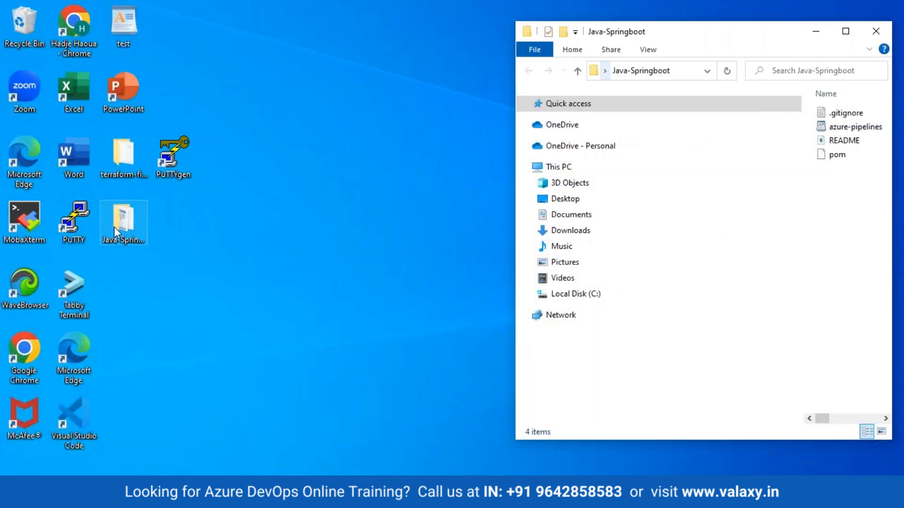
right_click(114, 227)
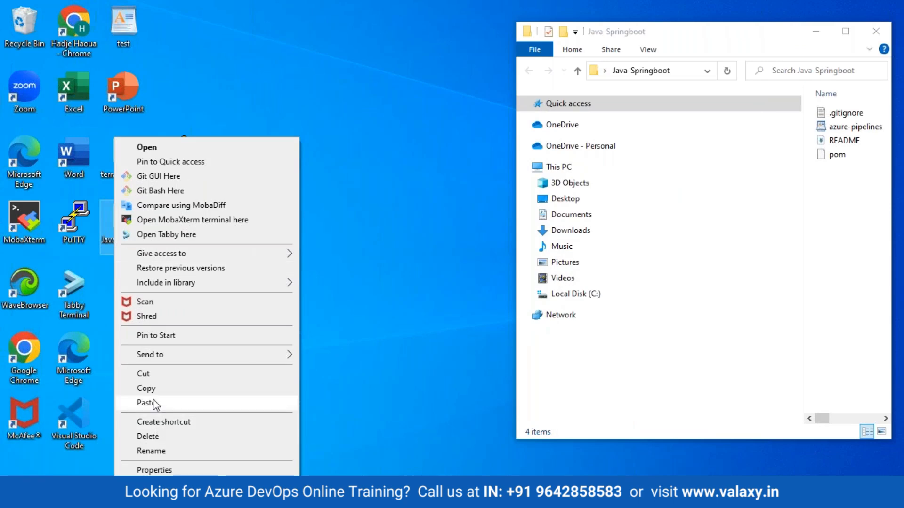
click(155, 404)
- Open the Java-Springboot folder to confirm it now holds src and pom
click(217, 292)
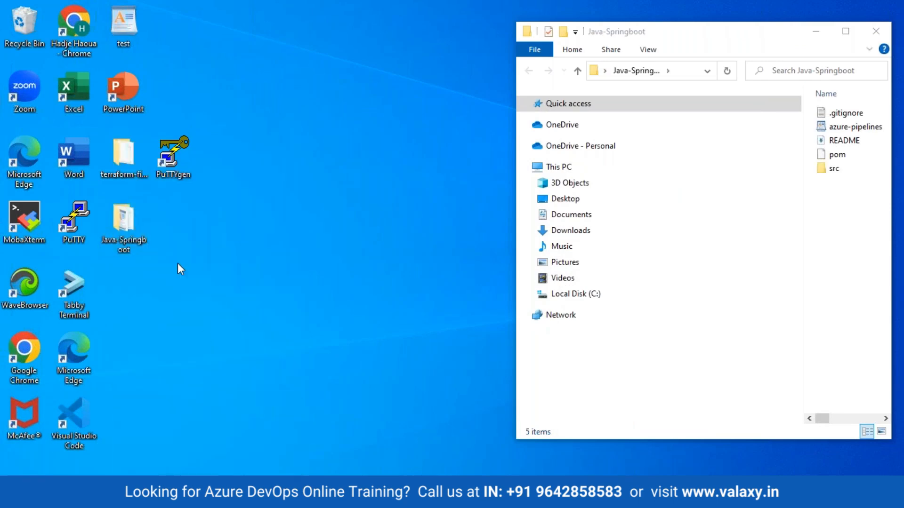
double_click(120, 228)
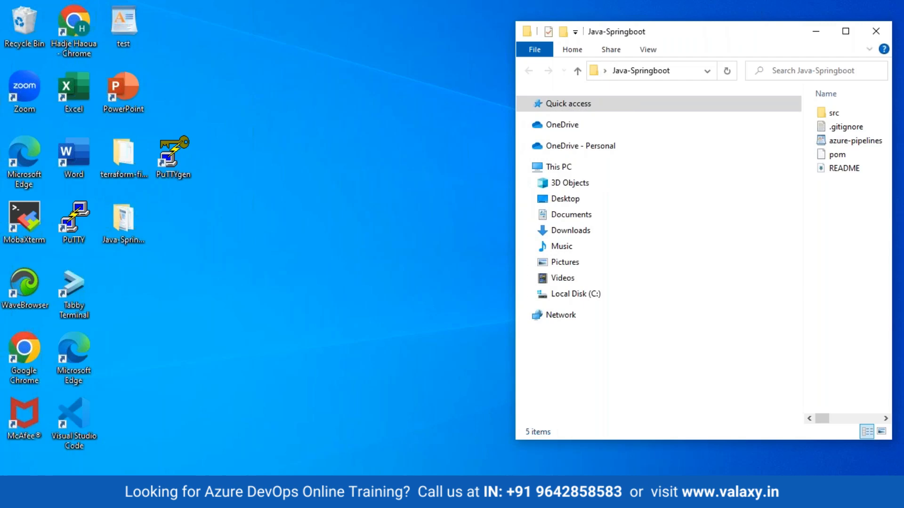
mouse_move(370, 494)
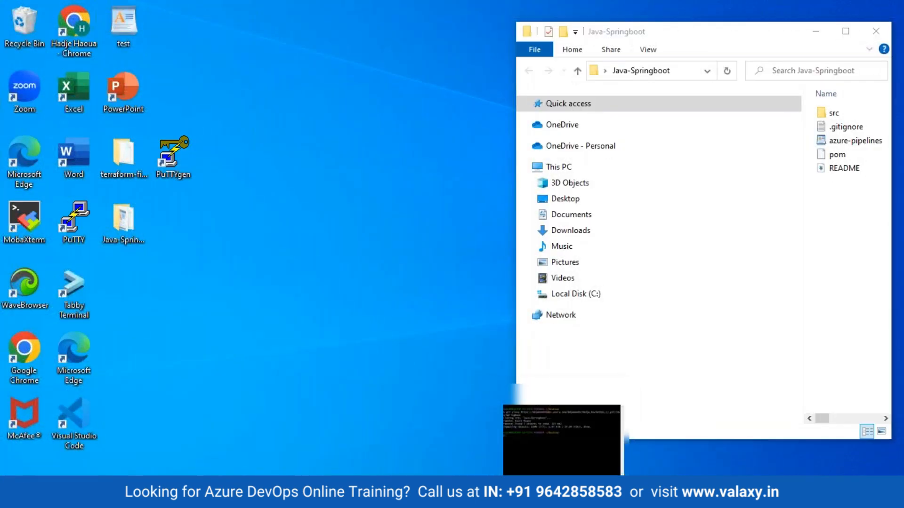
- After a failed git add . on the Desktop, cd into Java-Springboot using Tab completion
click(562, 495)
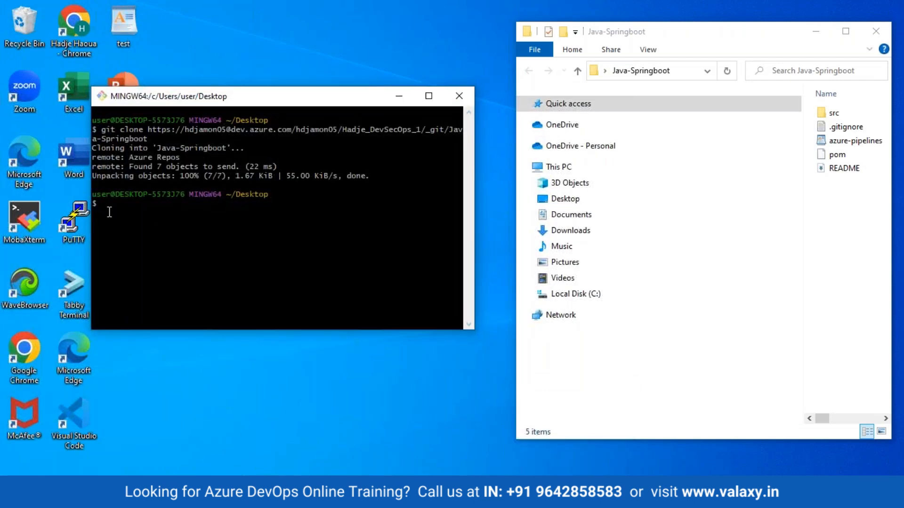
text(git add .)
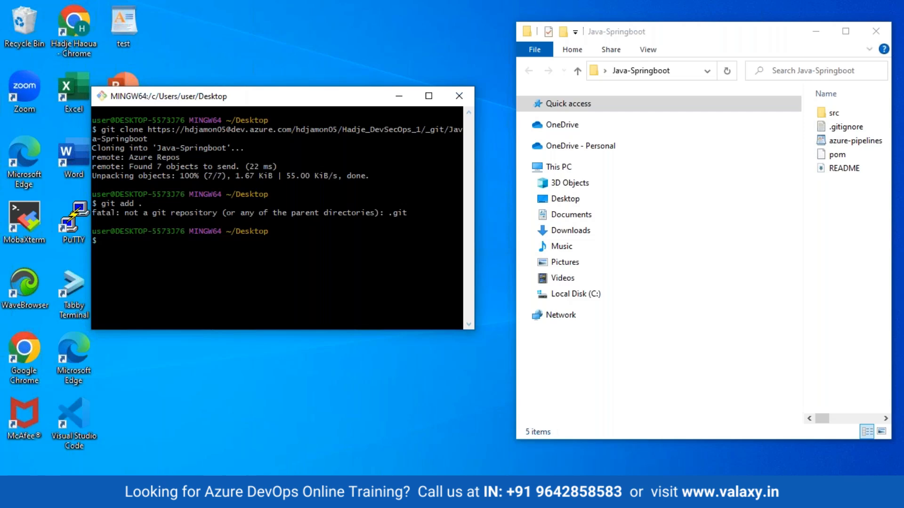
text(cd java)
drag(305, 95, 306, 115)
key(BackSpace)
key(BackSpace)
key(BackSpace)
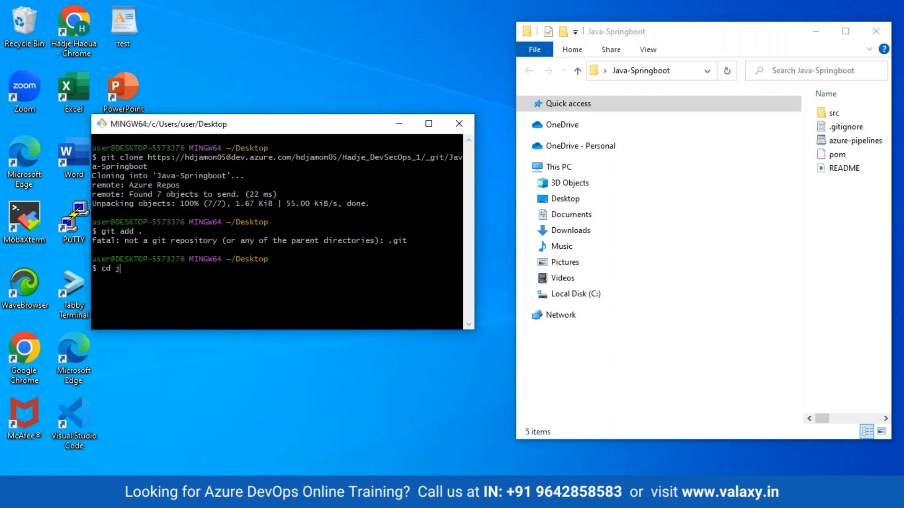
key(BackSpace)
text(Ja)
key(Tab)
key(Return)
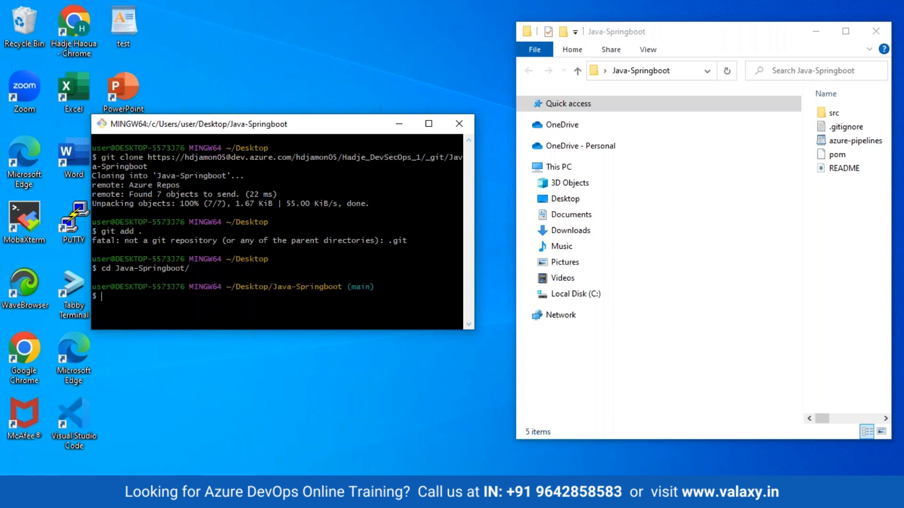
- Run git add . and a first commit attempt mistyped as dit with message java-spring
text(git add .)
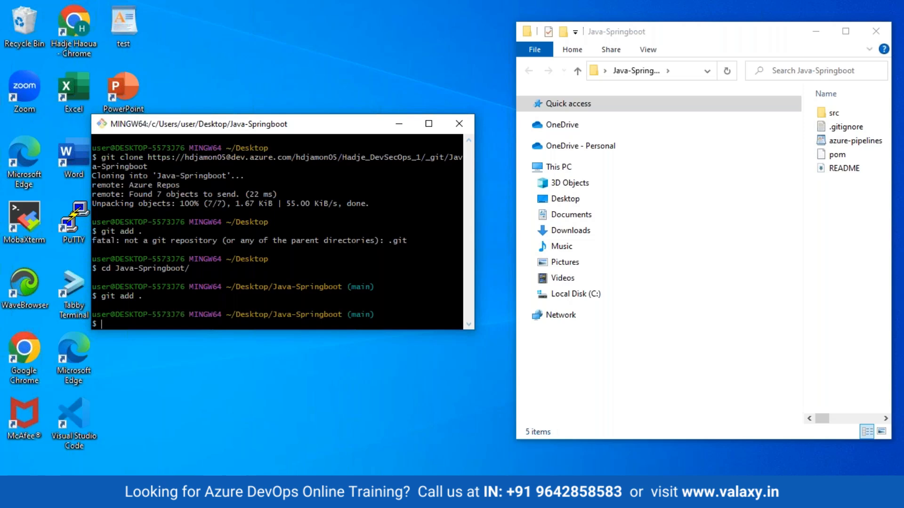
text(dit commit -m ")
text(")
key(Left)
text(Jaba)
key(BackSpace)
key(BackSpace)
key(BackSpace)
key(BackSpace)
text(java-sprin)
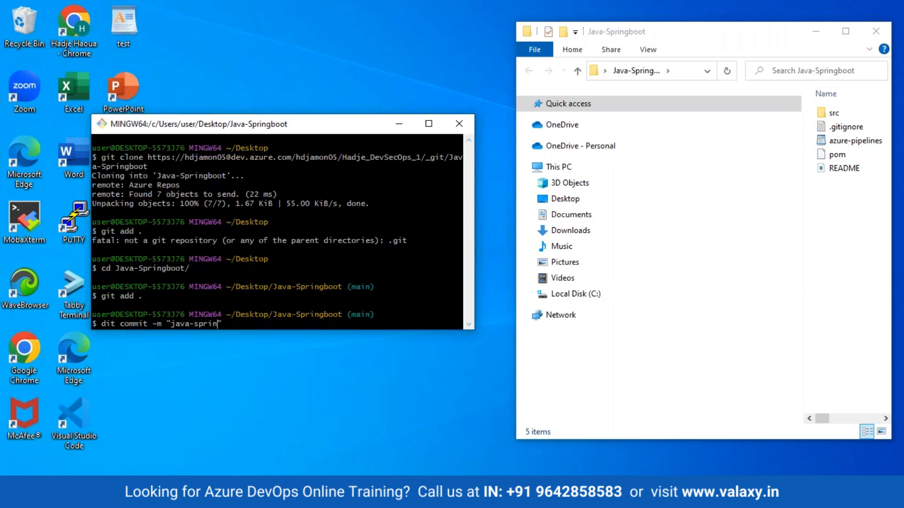
text(g)
key(Return)
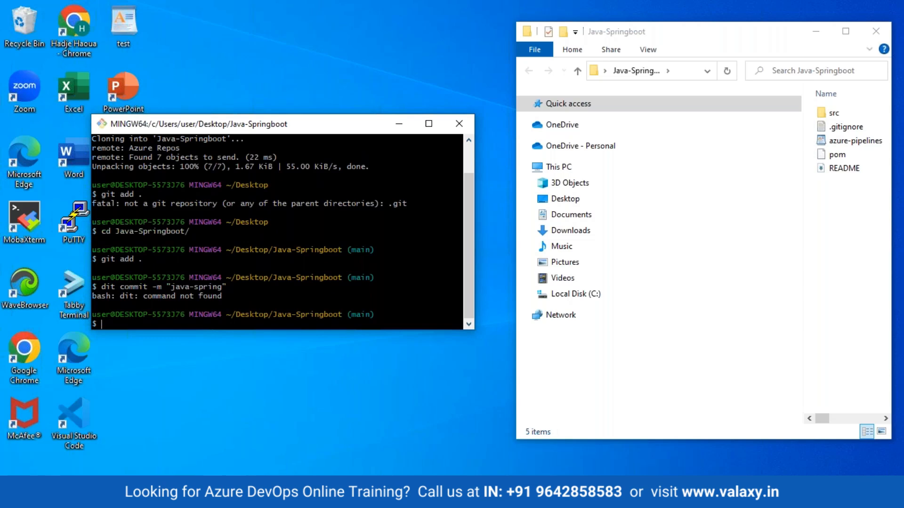
- Commit the staged files with the message 'Java Spring', then enter git push
text(git )
text(commit)
text( -)
text(m)
text( "")
text(Java)
text(Spri)
text(n)
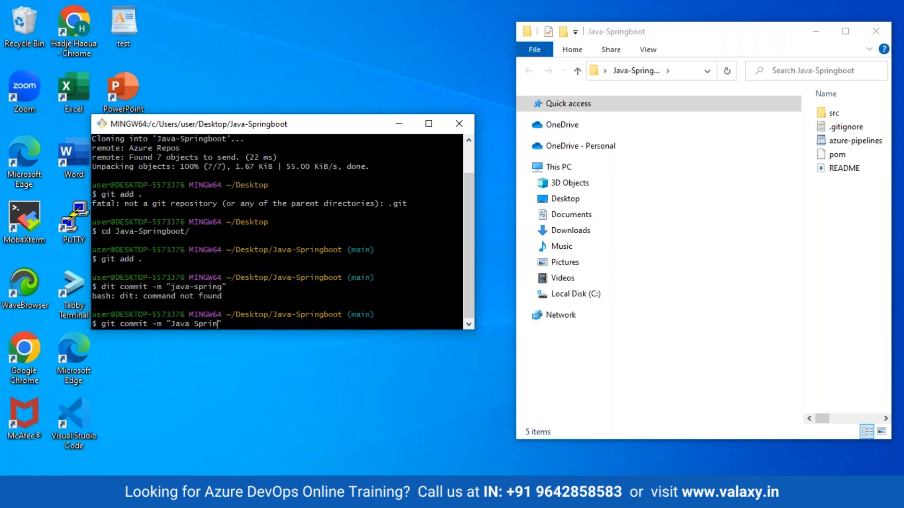
text(g)
key(Return)
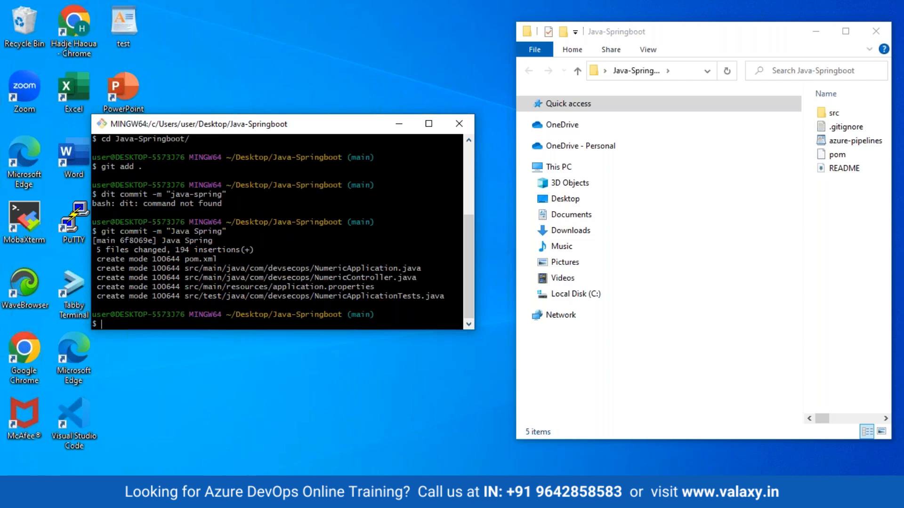
text(git push)
- Push the commit to Azure Repos and switch back to the Azure DevOps browser window
key(Return)
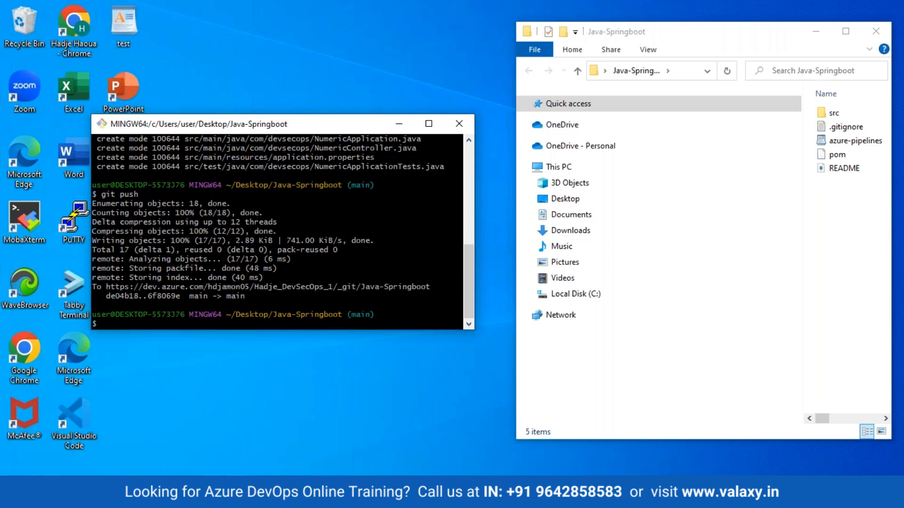
mouse_move(272, 497)
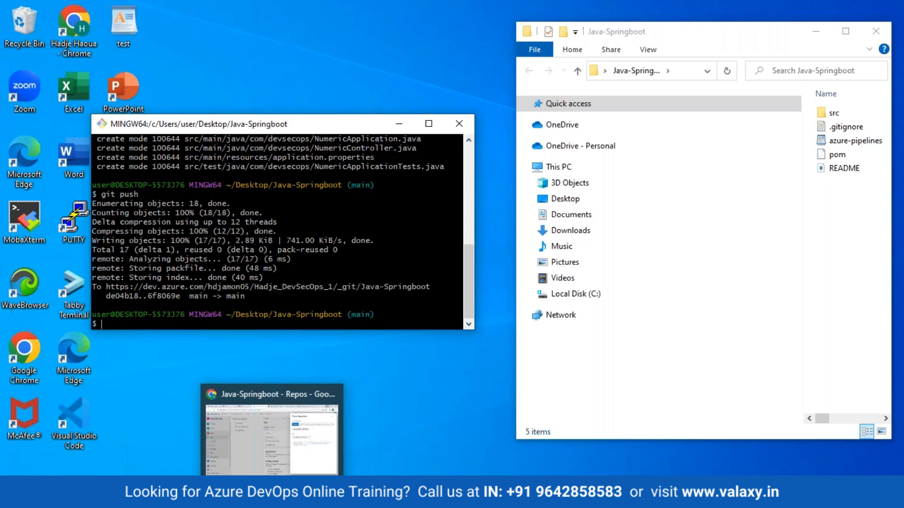
click(253, 418)
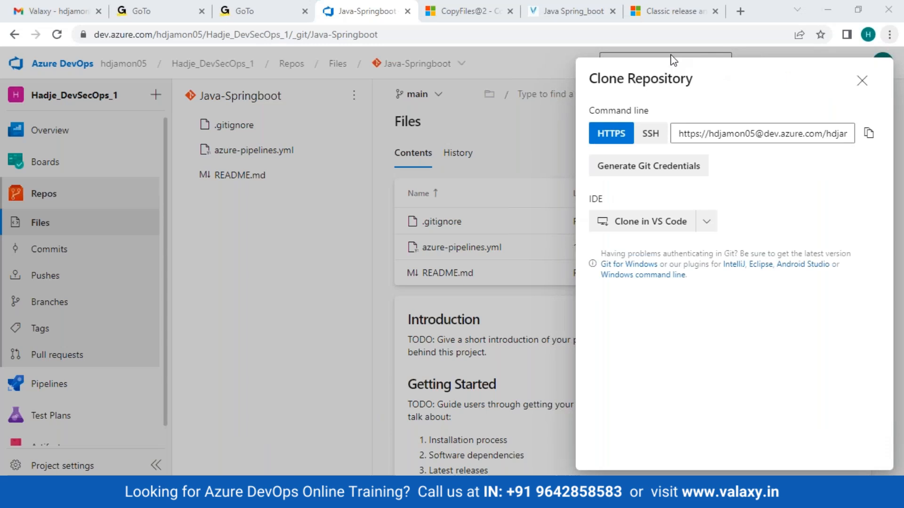
- Close the Clone Repository panel and open the Pipelines list
click(289, 301)
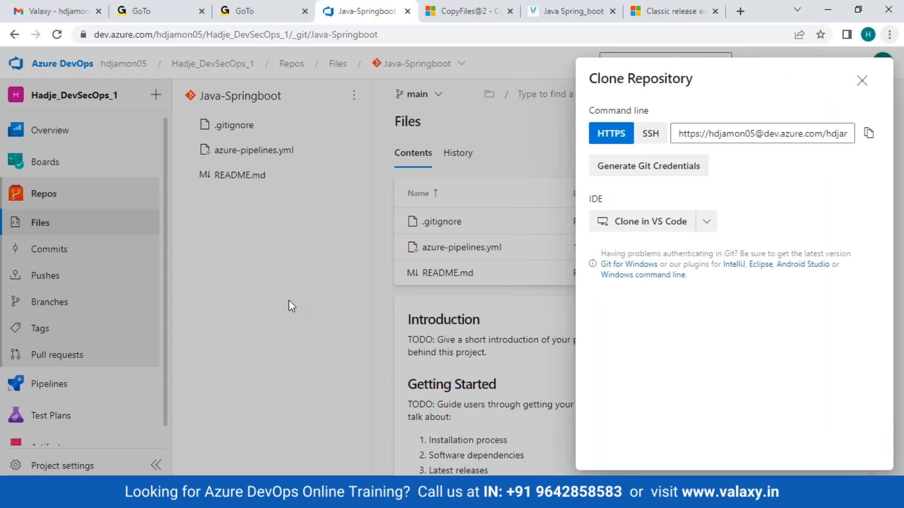
click(289, 301)
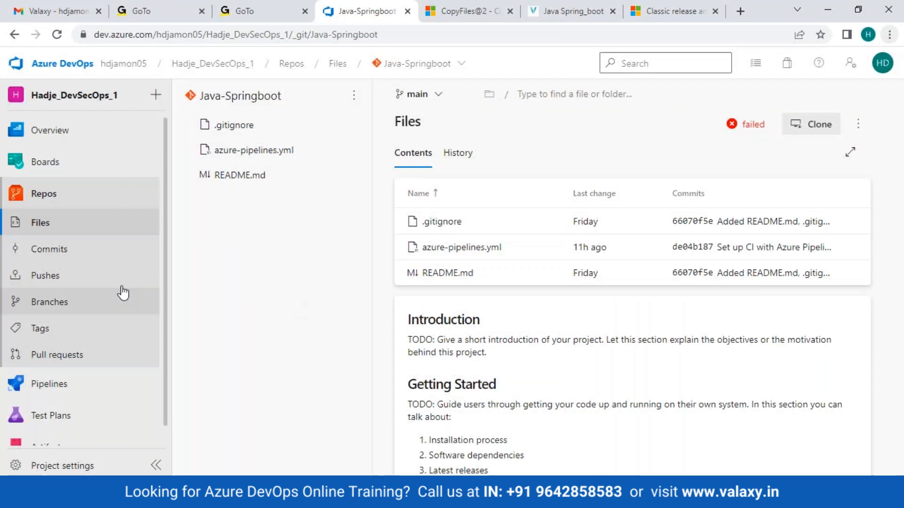
click(60, 382)
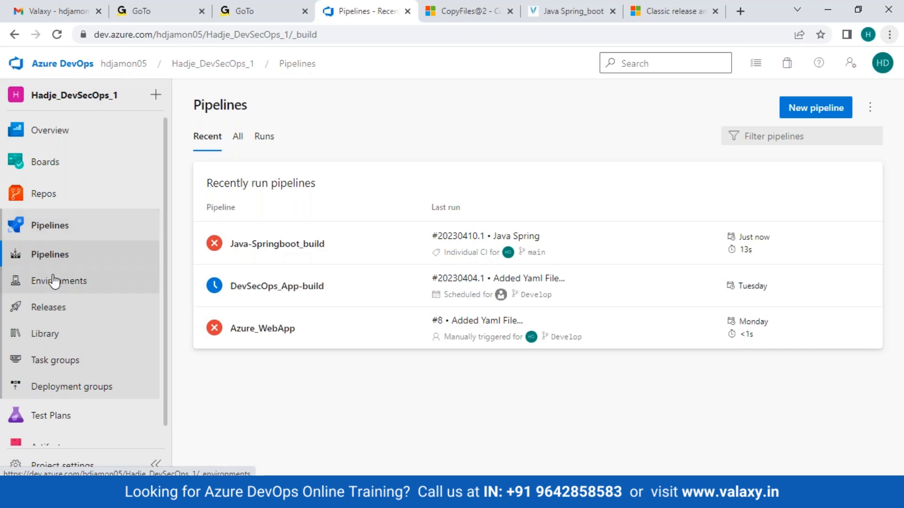
scroll(55, 281, down, 1)
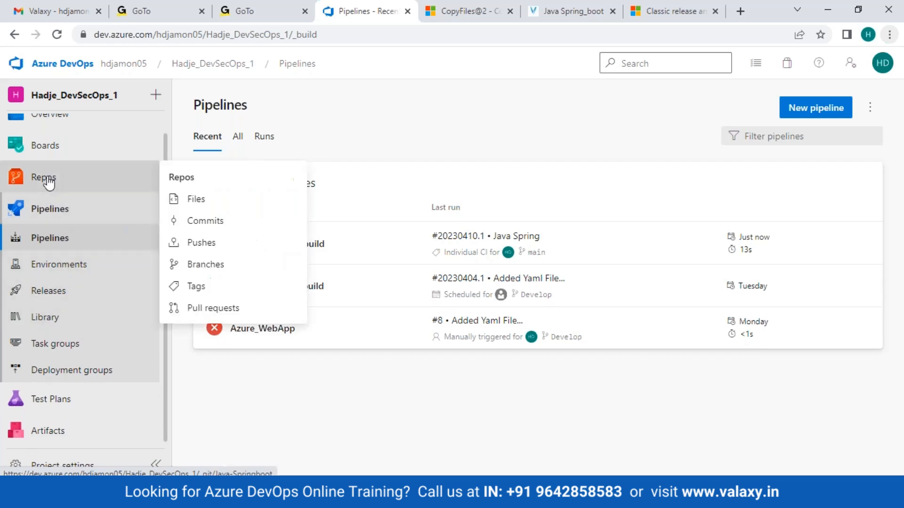
- Check Repos Files for src and pom.xml, then return to the recent pipeline runs
click(20, 179)
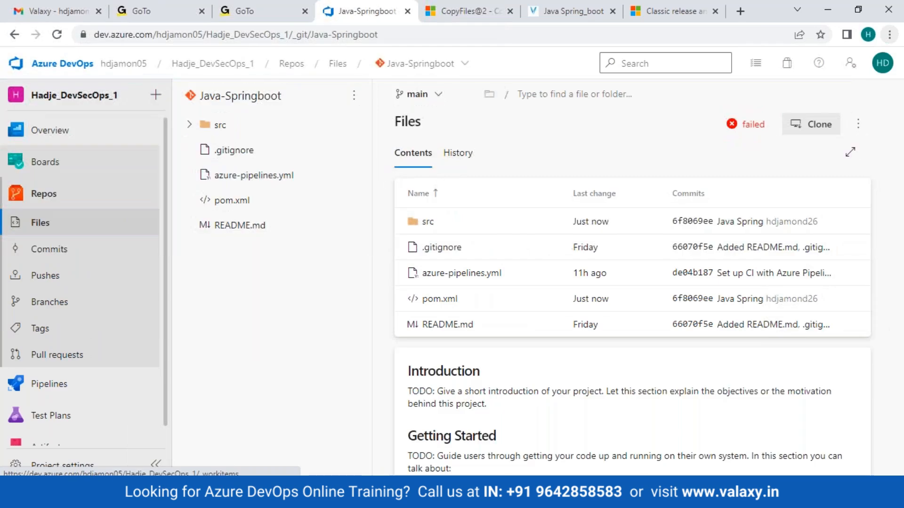
scroll(20, 379, down, 1)
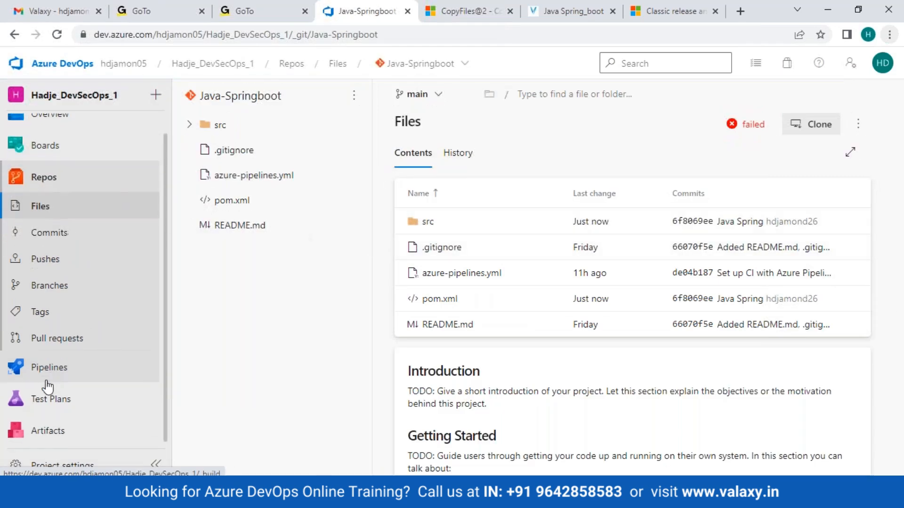
click(49, 372)
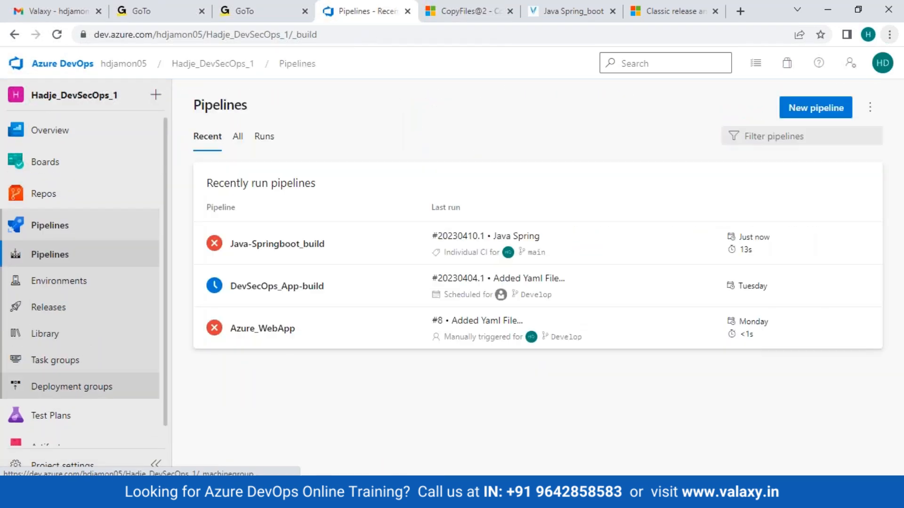
mouse_move(45, 410)
scroll(46, 410, down, 1)
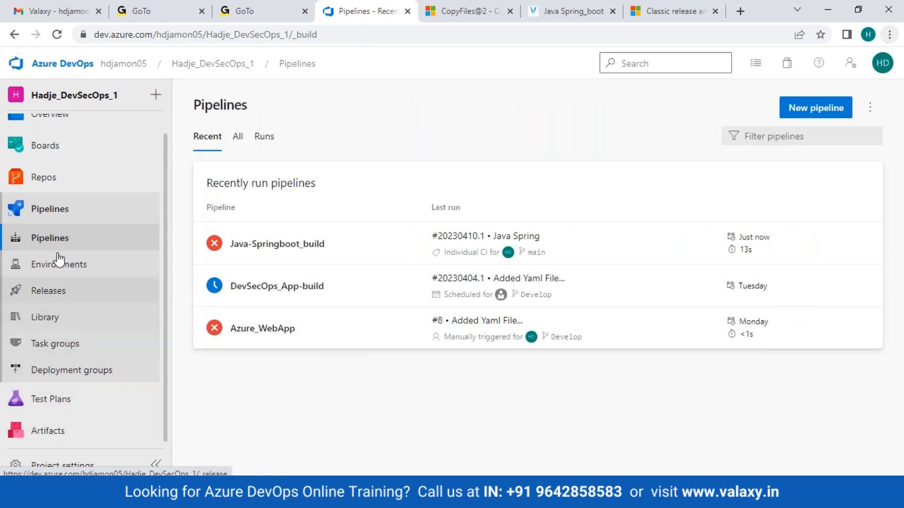
scroll(61, 238, up, 1)
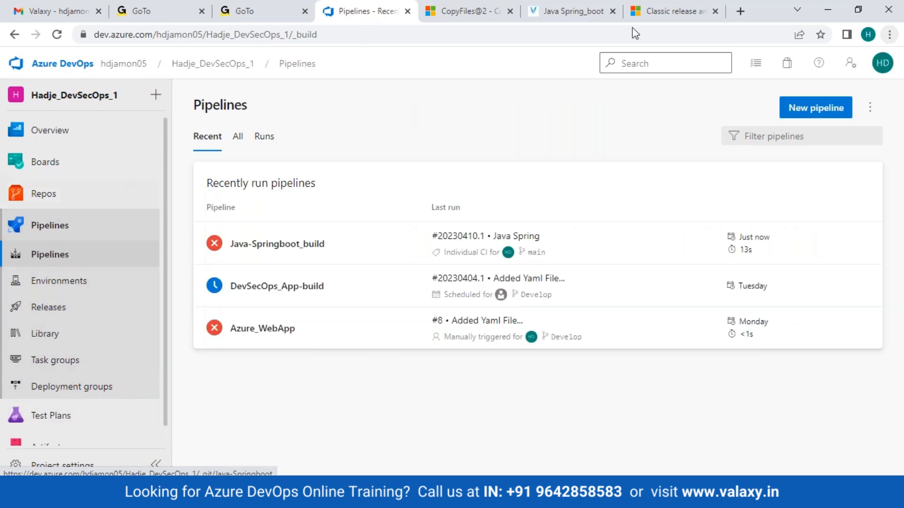
- Read run #20230410.1's Maven log error on unknown phase 'packages', then reopen Java-Springboot_build
click(306, 245)
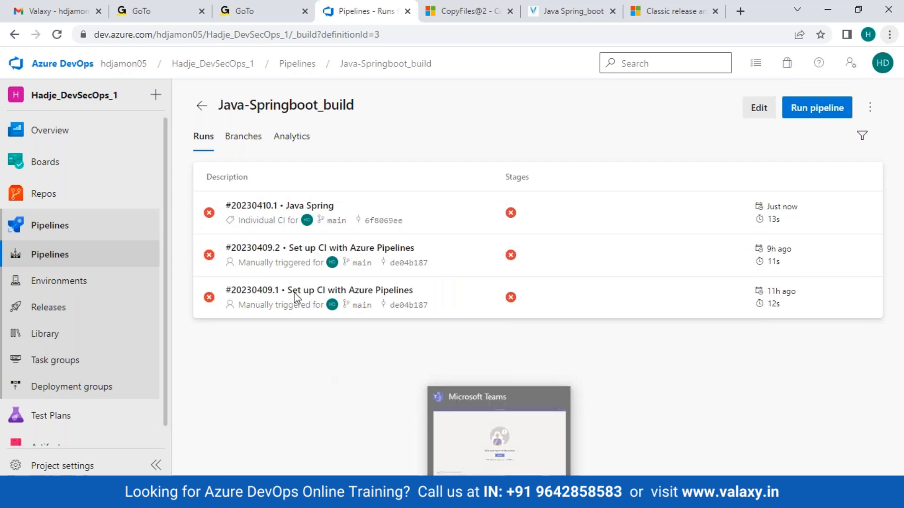
click(265, 215)
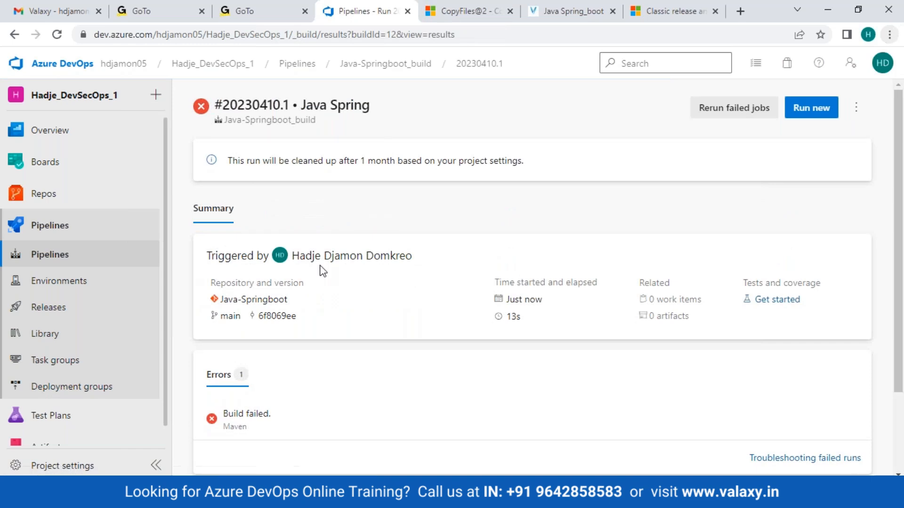
scroll(408, 363, down, 2)
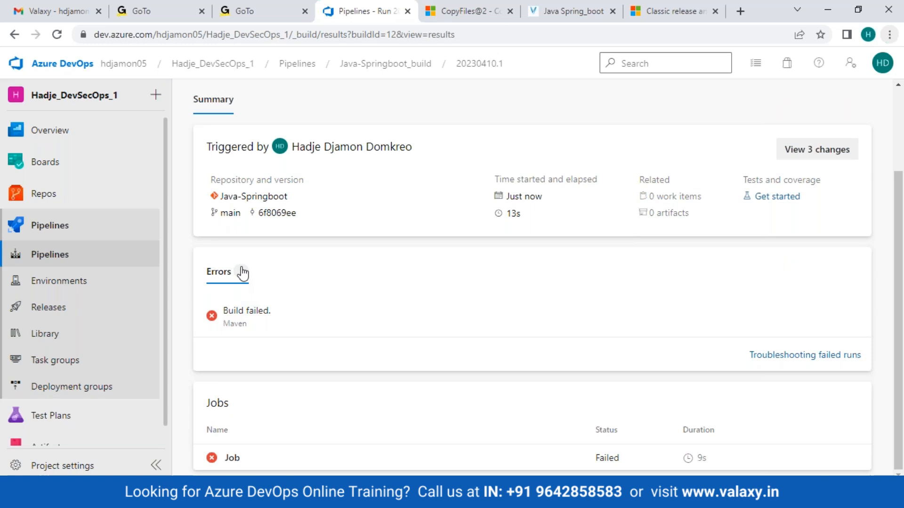
click(243, 311)
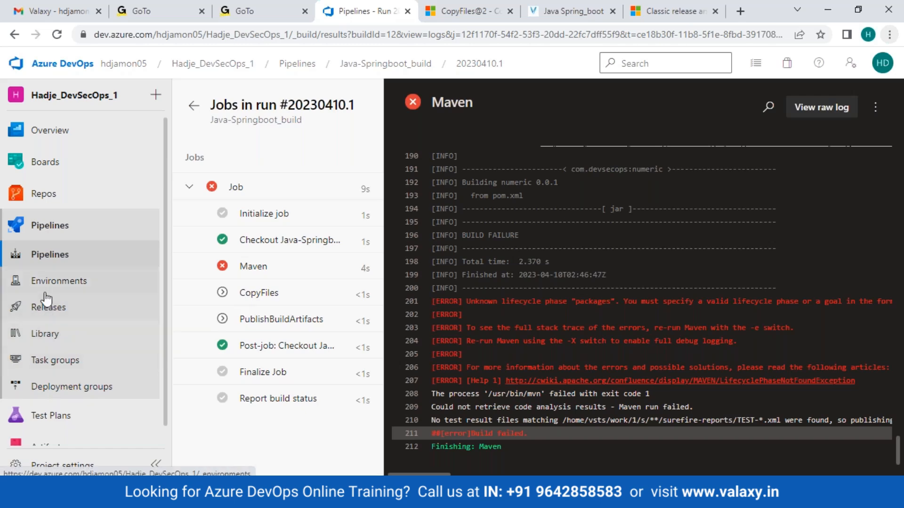
click(59, 262)
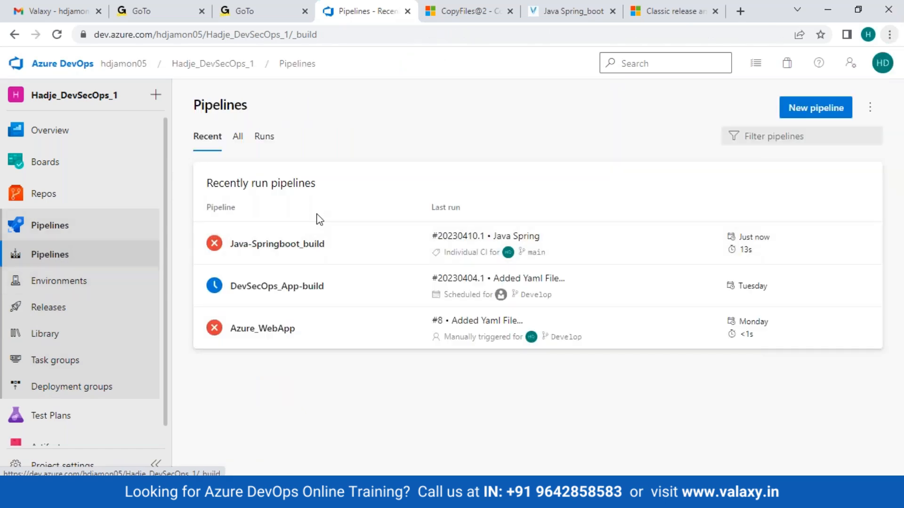
click(296, 246)
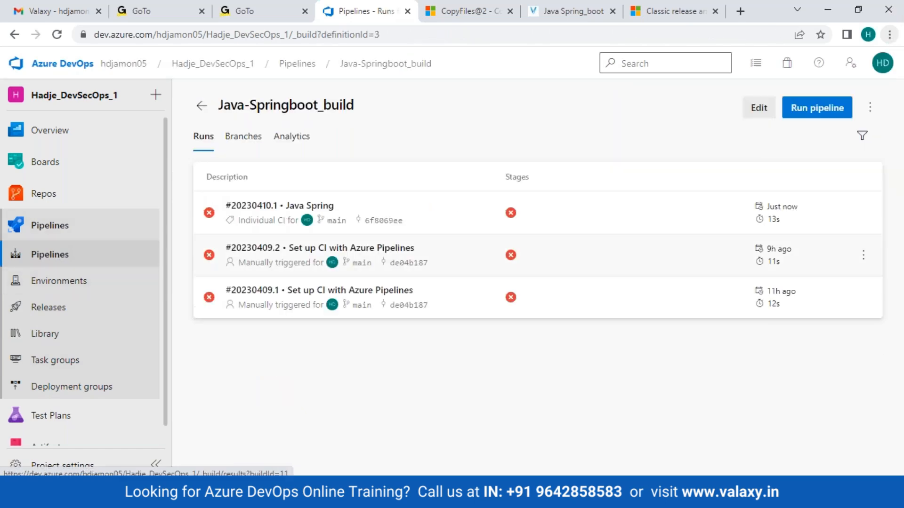
- Review the Java-Springboot_build YAML with goals 'packages' and open the Run pipeline panel for main
click(759, 109)
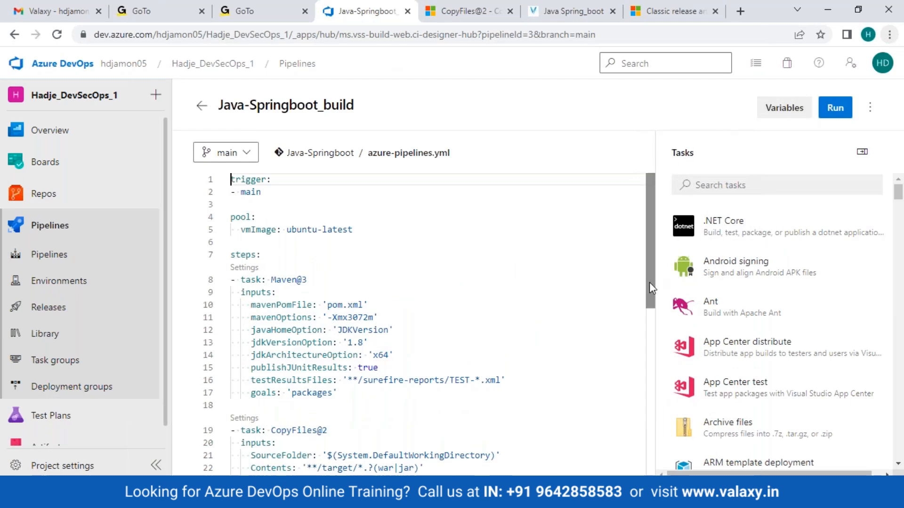
scroll(652, 275, down, 1)
scroll(652, 275, down, 3)
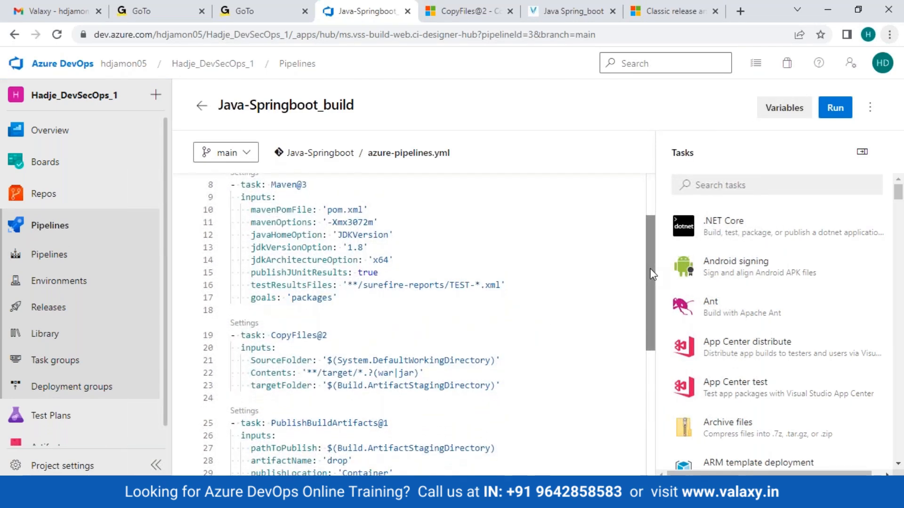
scroll(652, 274, down, 2)
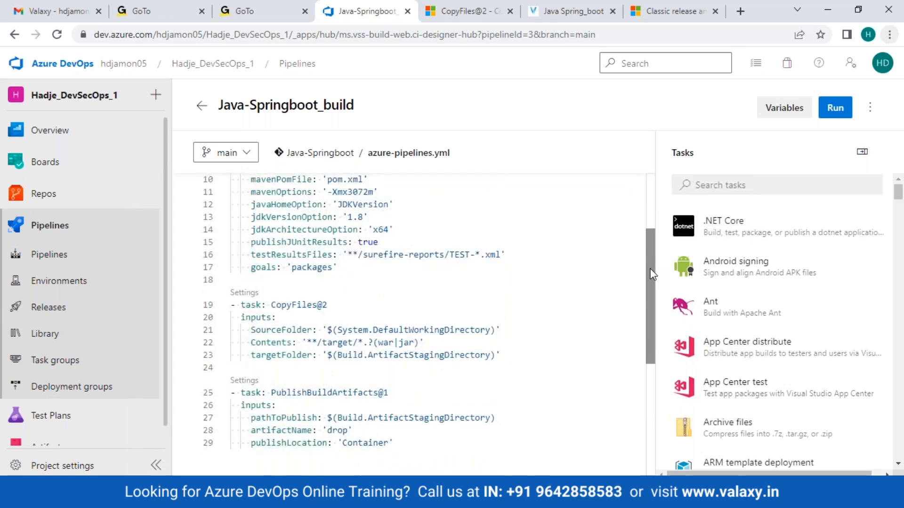
scroll(652, 275, down, 5)
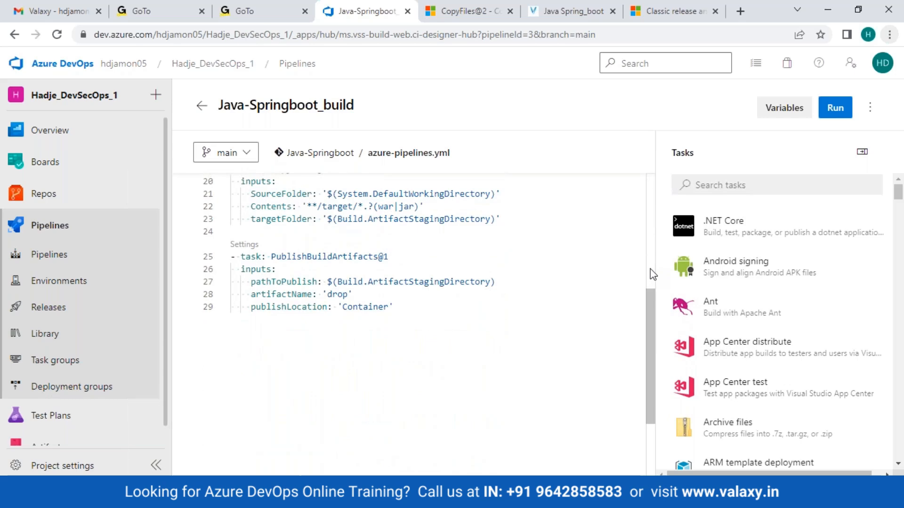
scroll(652, 275, up, 5)
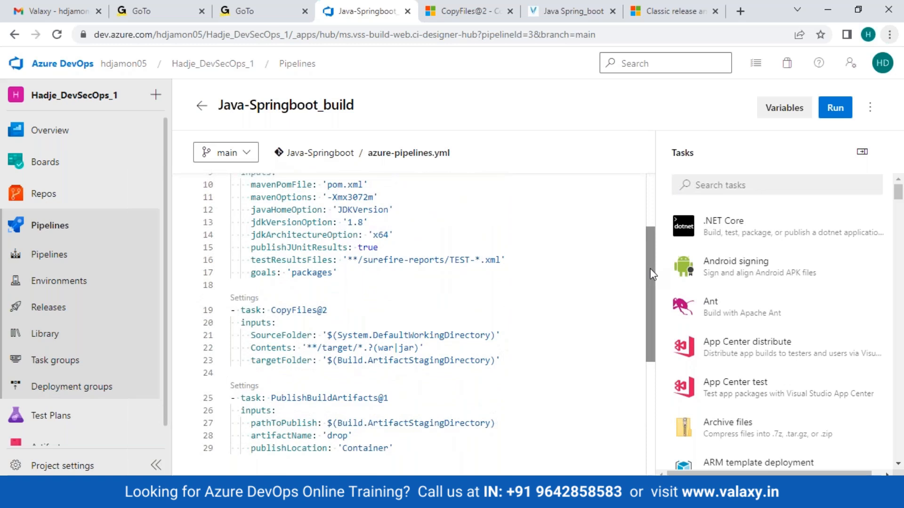
scroll(652, 274, up, 5)
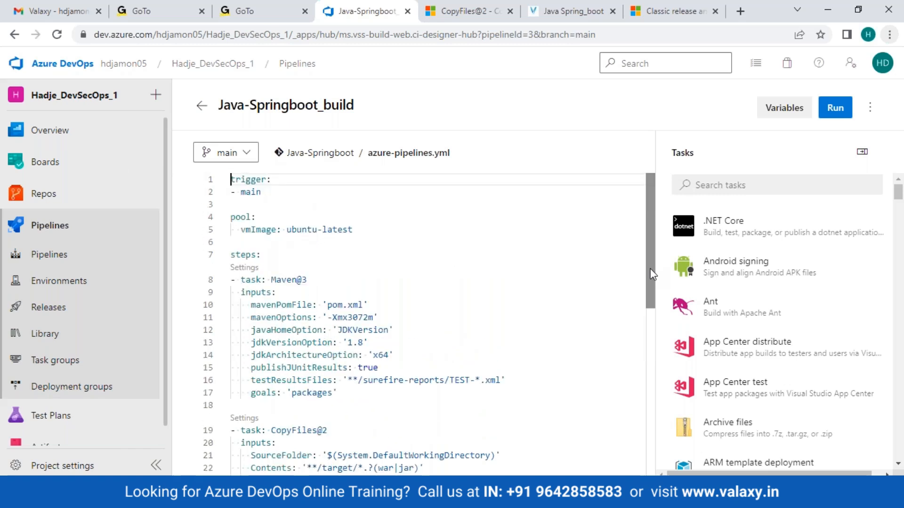
click(829, 116)
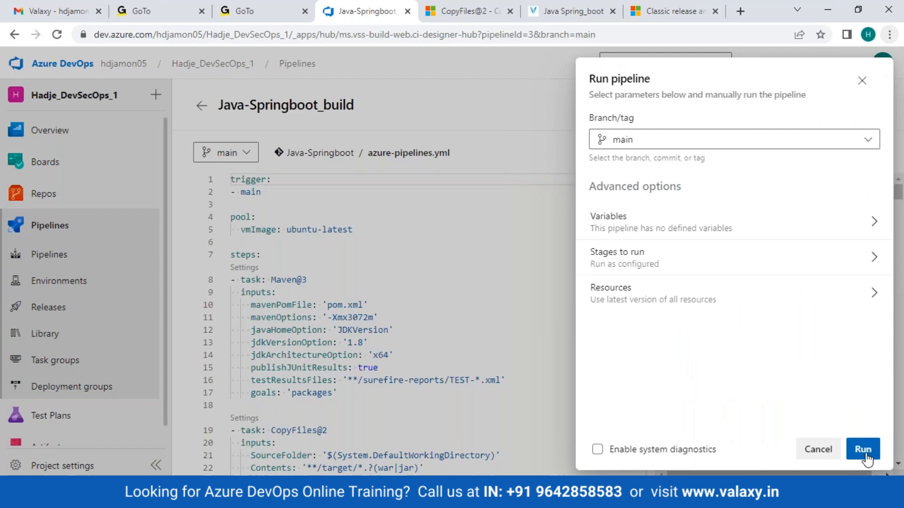
- Run the pipeline on main and open run #20230410.2's failed Maven step log
click(863, 450)
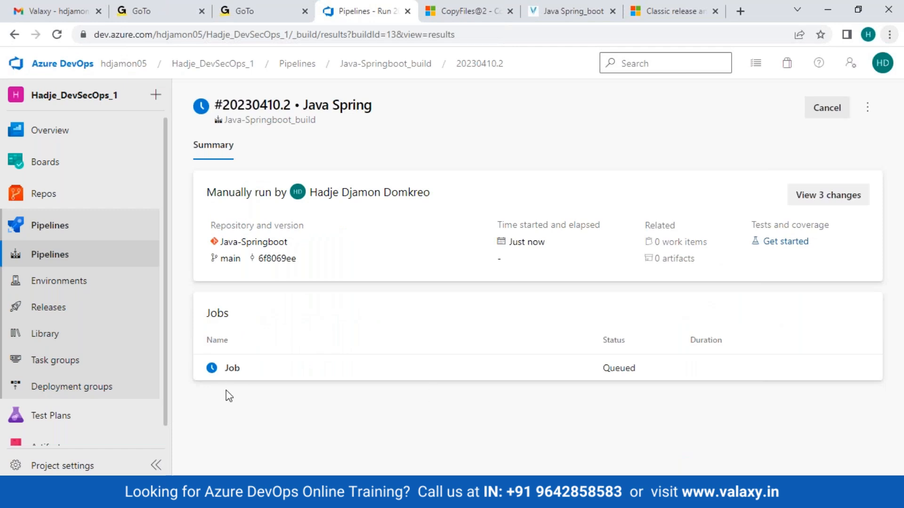
click(234, 368)
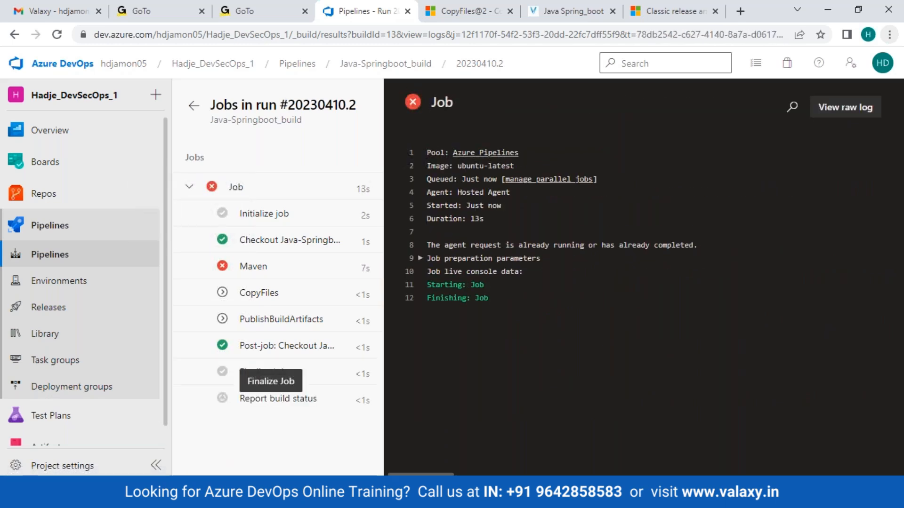
click(260, 268)
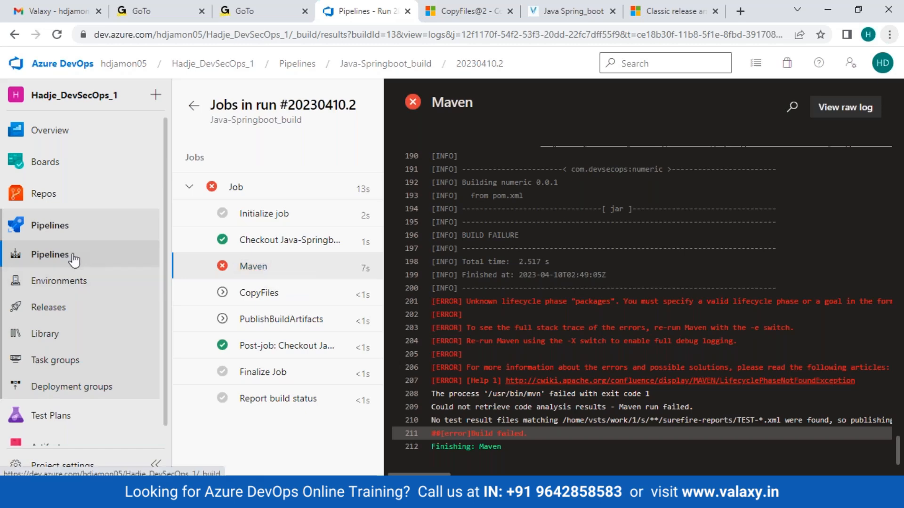
- Reopen failed run #20230410.2 from Pipelines and switch to editing its azure-pipelines.yml
click(50, 255)
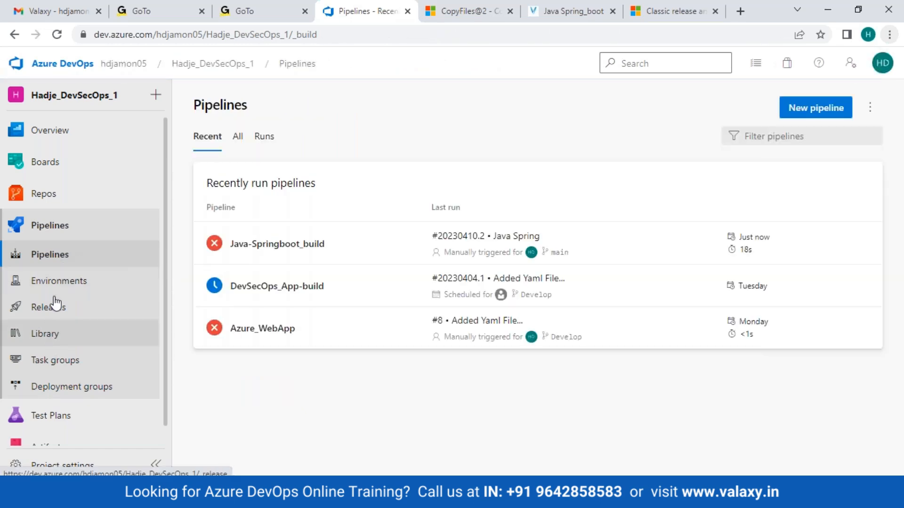
click(56, 258)
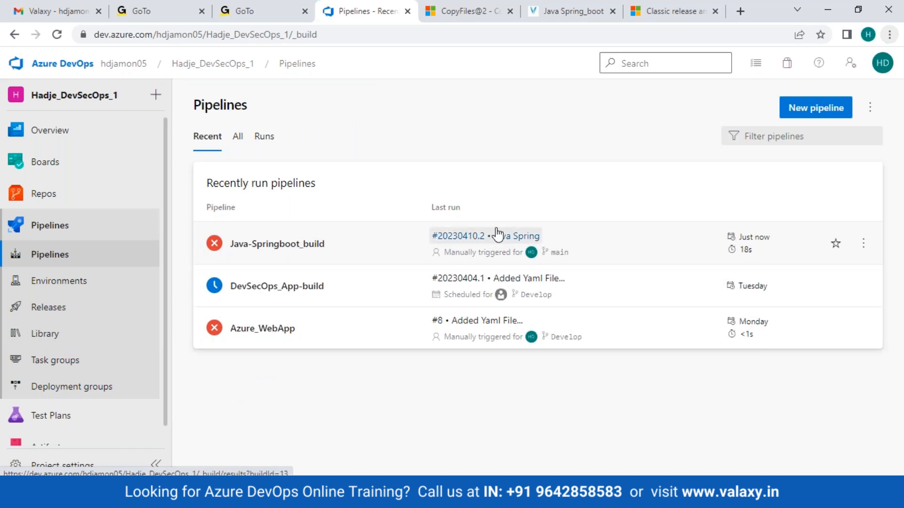
click(497, 243)
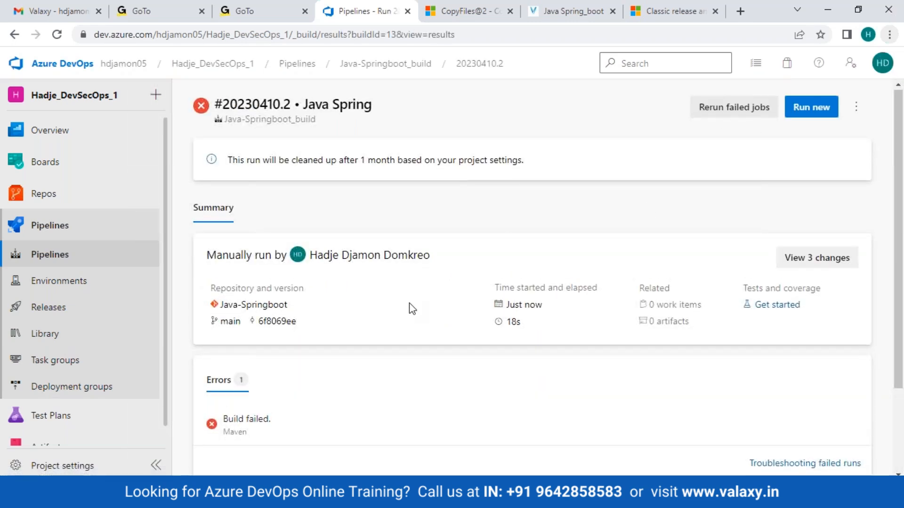
scroll(412, 309, down, 3)
scroll(412, 308, up, 3)
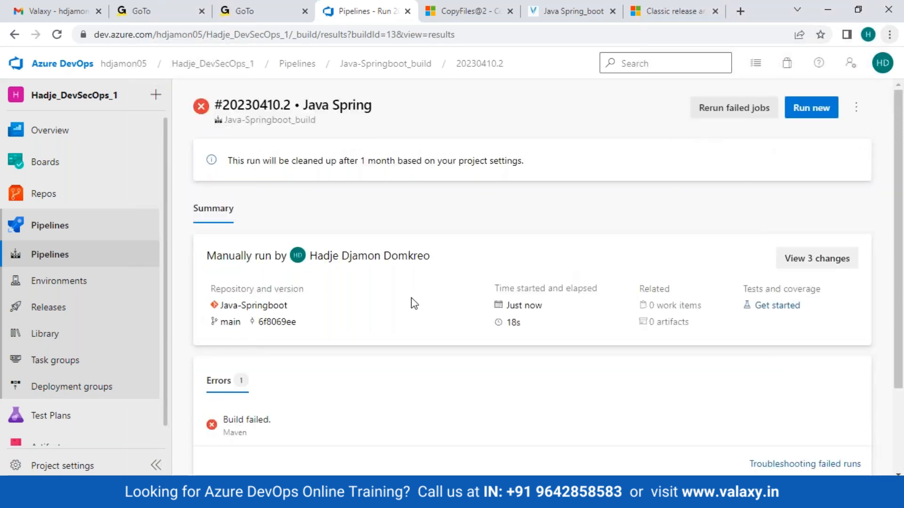
scroll(414, 303, down, 2)
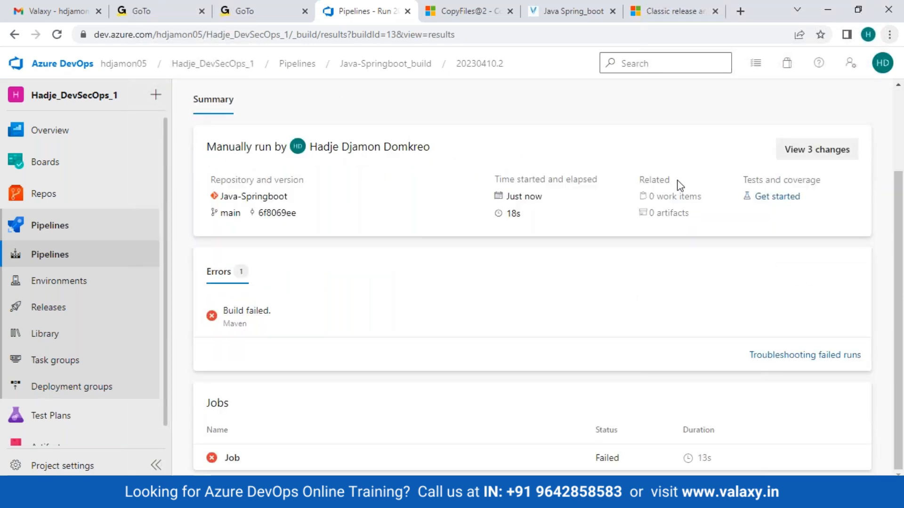
scroll(533, 243, up, 2)
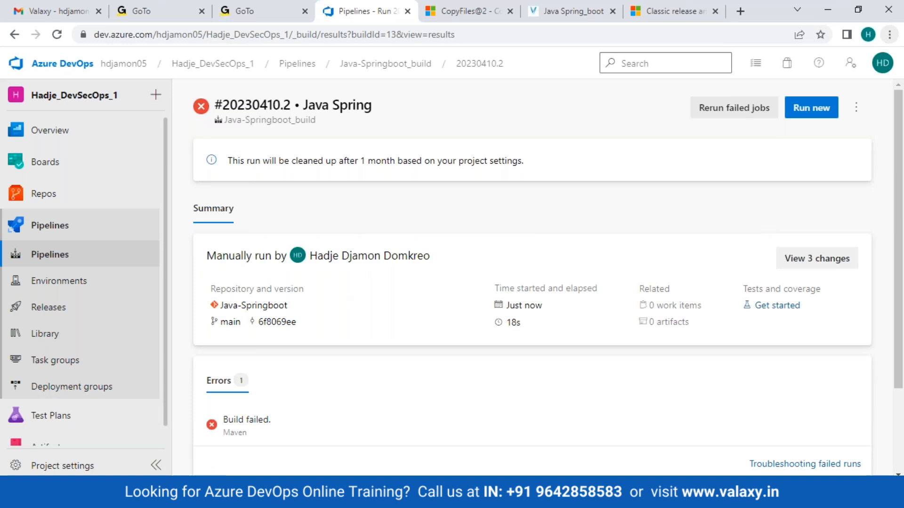
click(855, 108)
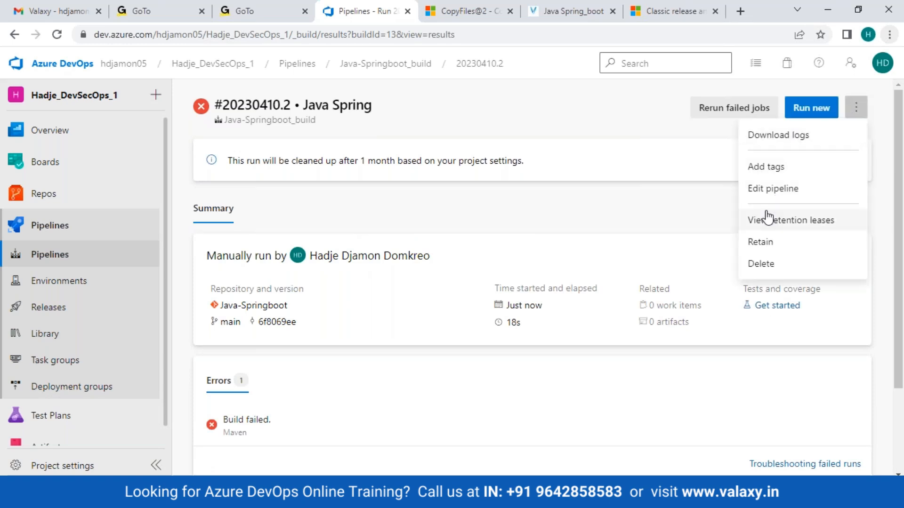
click(770, 189)
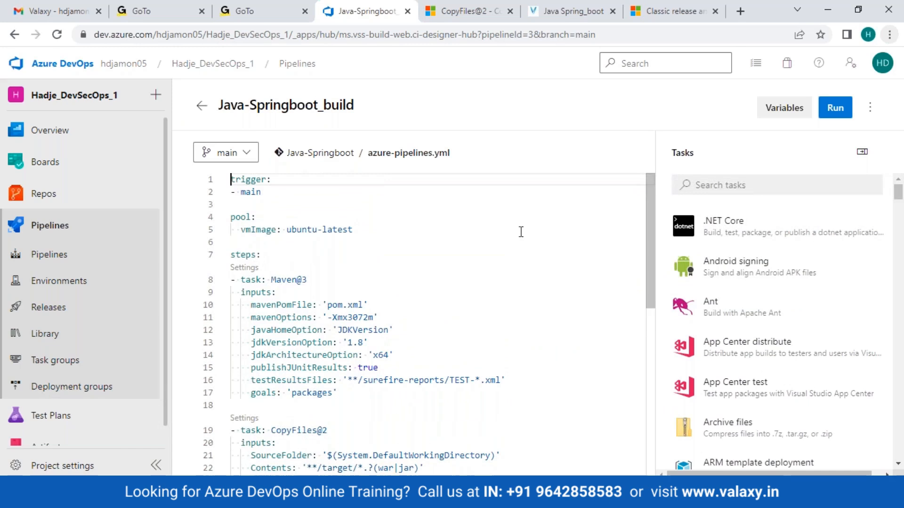
- Delete lines 8–17, the whole Maven@3 task, so CopyFiles@2 becomes the first step
click(324, 273)
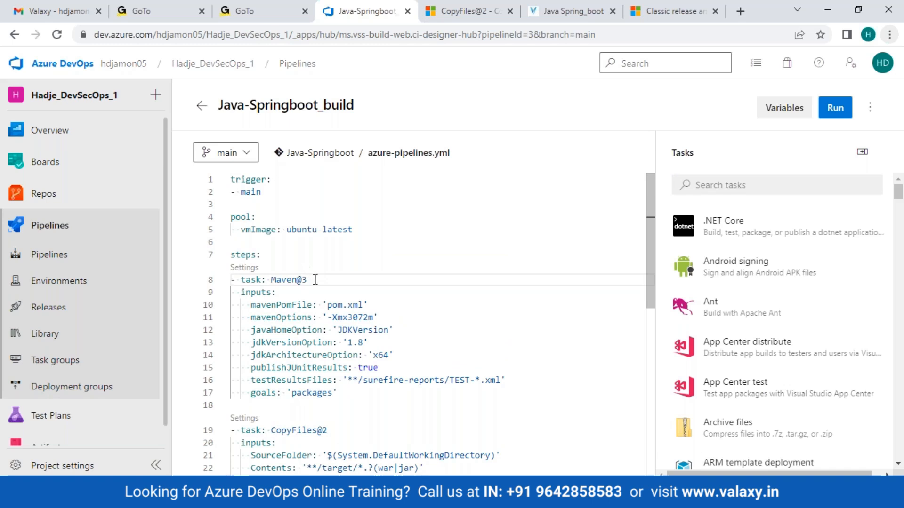
click(342, 389)
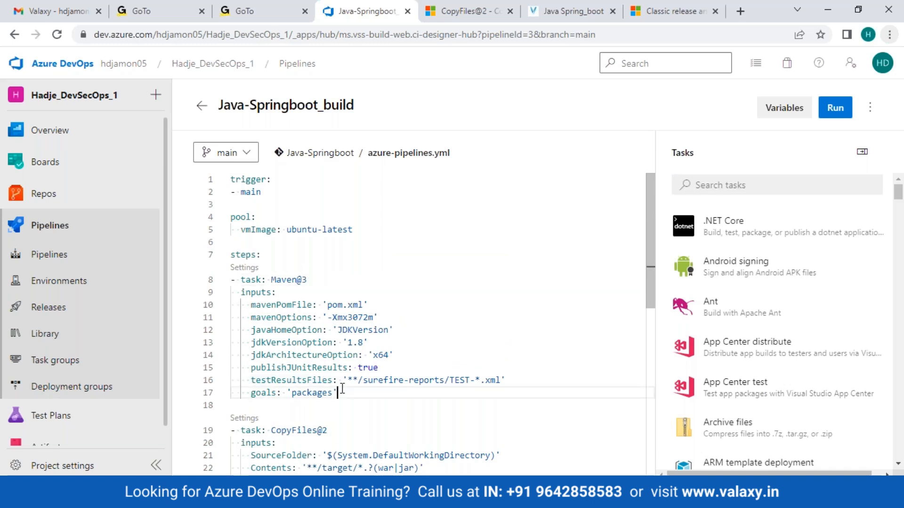
key(BackSpace)
key(BackSpace)
key(BackSpace)
key(BackSpace)
key(BackSpace)
key(BackSpace)
key(BackSpace)
key(BackSpace)
key(BackSpace)
key(BackSpace)
key(BackSpace)
key(BackSpace)
key(BackSpace)
key(BackSpace)
key(BackSpace)
key(BackSpace)
key(BackSpace)
key(BackSpace)
key(BackSpace)
key(BackSpace)
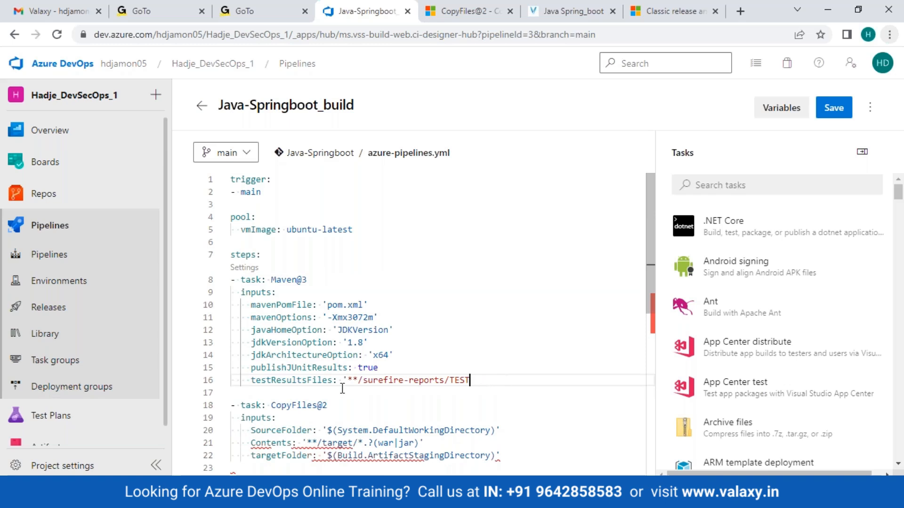
key(BackSpace)
key(BackSpace)
key(BackSpace)
key(BackSpace)
key(BackSpace)
key(BackSpace)
key(BackSpace)
key(BackSpace)
key(BackSpace)
key(BackSpace)
key(BackSpace)
key(BackSpace)
key(BackSpace)
key(BackSpace)
key(BackSpace)
key(BackSpace)
key(BackSpace)
key(BackSpace)
key(BackSpace)
key(BackSpace)
key(BackSpace)
key(BackSpace)
key(BackSpace)
key(BackSpace)
key(BackSpace)
key(BackSpace)
key(BackSpace)
key(BackSpace)
key(BackSpace)
key(BackSpace)
key(BackSpace)
key(BackSpace)
key(BackSpace)
key(BackSpace)
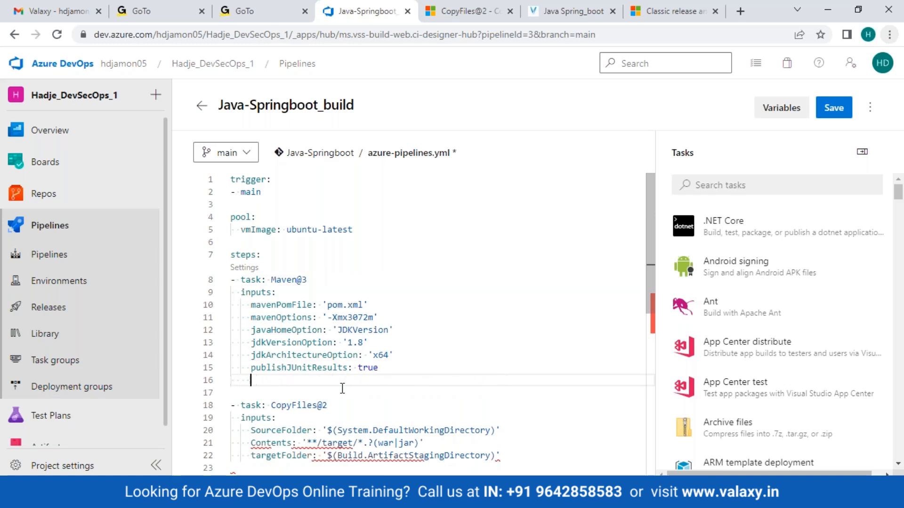
key(BackSpace)
key(BackSpace)
key(BackSpace)
key(BackSpace)
key(BackSpace)
key(BackSpace)
key(BackSpace)
key(BackSpace)
key(BackSpace)
key(BackSpace)
key(BackSpace)
key(BackSpace)
key(BackSpace)
key(BackSpace)
key(BackSpace)
key(BackSpace)
key(BackSpace)
key(BackSpace)
key(BackSpace)
key(BackSpace)
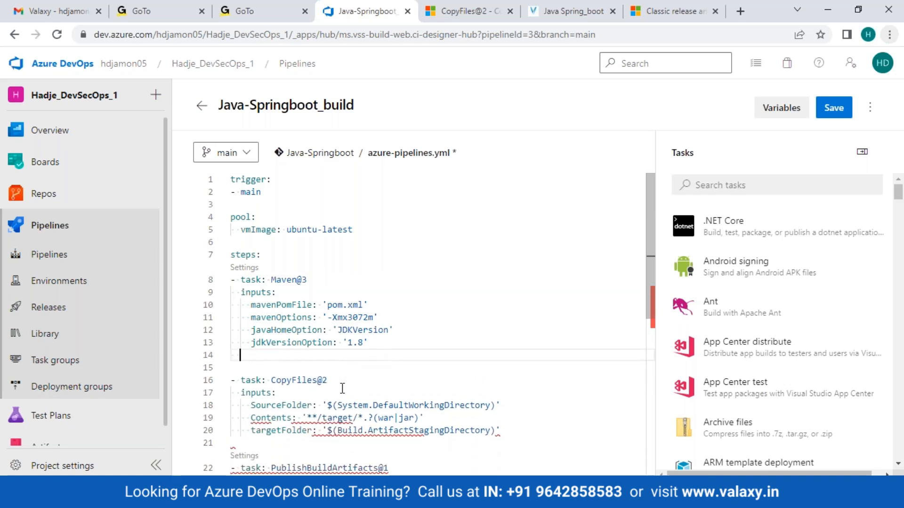
key(BackSpace)
key(BackSpace)
key(BackSpace)
key(BackSpace)
key(BackSpace)
key(BackSpace)
key(BackSpace)
key(BackSpace)
key(BackSpace)
key(BackSpace)
key(BackSpace)
key(BackSpace)
key(BackSpace)
key(BackSpace)
key(BackSpace)
key(BackSpace)
key(BackSpace)
key(BackSpace)
key(BackSpace)
key(BackSpace)
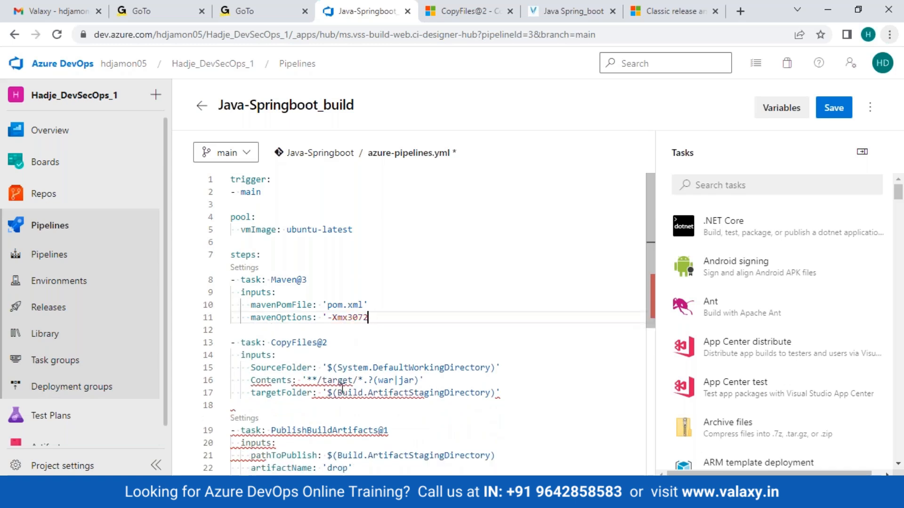
key(BackSpace)
key(BackSpace)
key(BackSpace)
key(BackSpace)
key(BackSpace)
key(BackSpace)
key(BackSpace)
key(BackSpace)
key(BackSpace)
key(BackSpace)
key(BackSpace)
key(BackSpace)
key(BackSpace)
key(BackSpace)
key(BackSpace)
key(BackSpace)
key(BackSpace)
key(BackSpace)
key(BackSpace)
key(BackSpace)
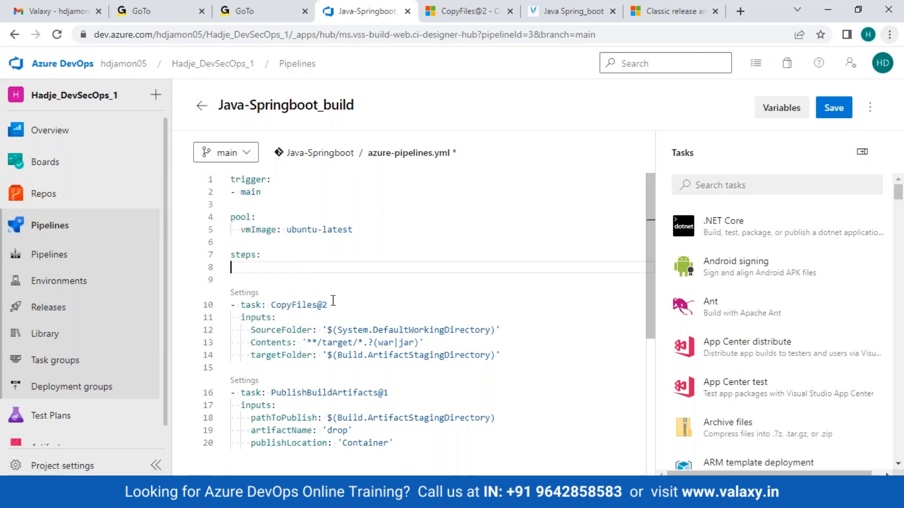
mouse_move(334, 301)
- Find the Maven task by searching 'mave', then insert it as Maven@4 building pom.xml at line 8
click(737, 187)
text(maven)
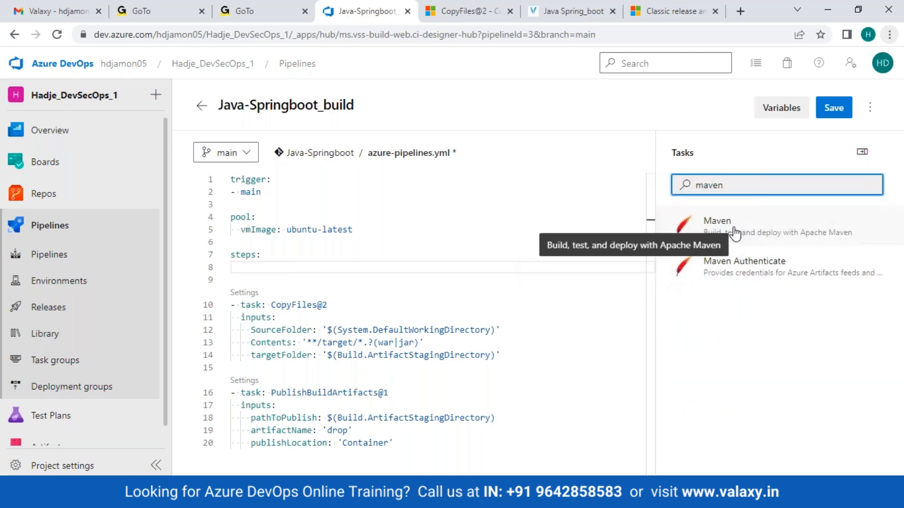
click(680, 230)
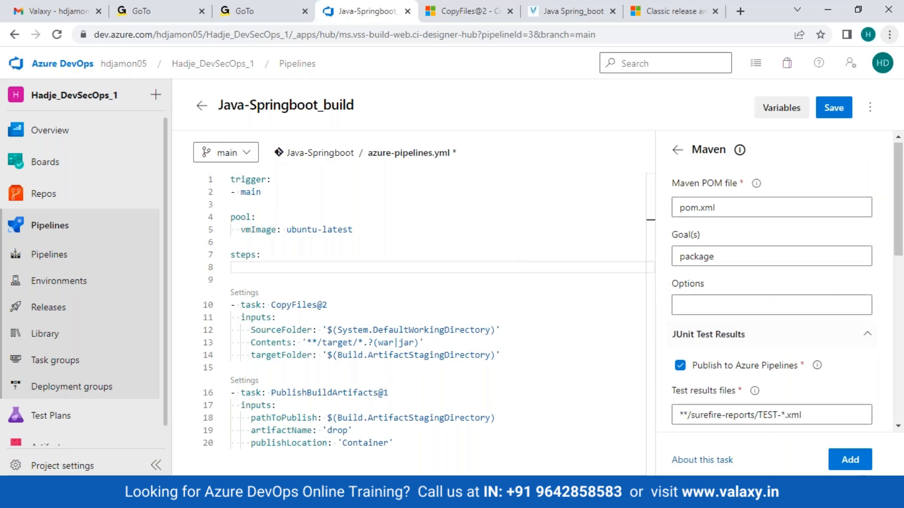
scroll(700, 350, down, 5)
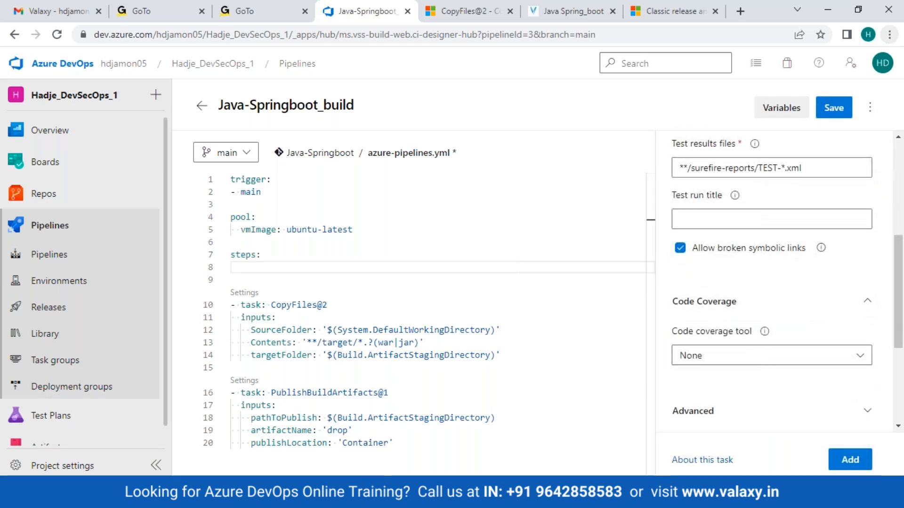
scroll(772, 282, down, 2)
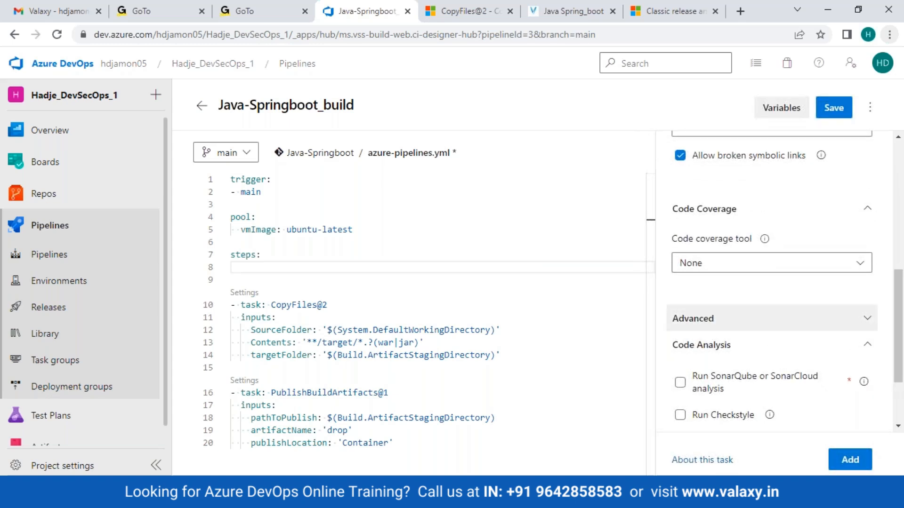
scroll(772, 282, down, 2)
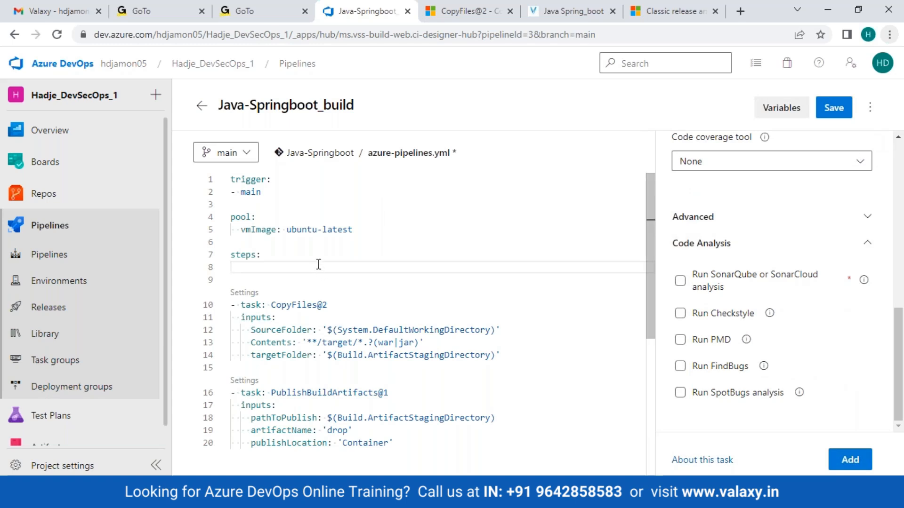
click(843, 460)
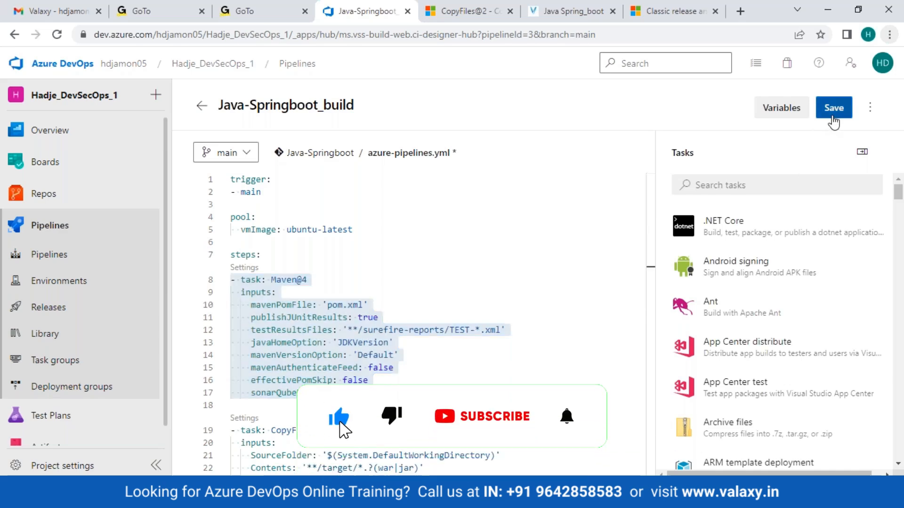
- Commit the updated azure-pipelines.yml, dismissing the run settings without starting a manual run
click(834, 108)
click(861, 449)
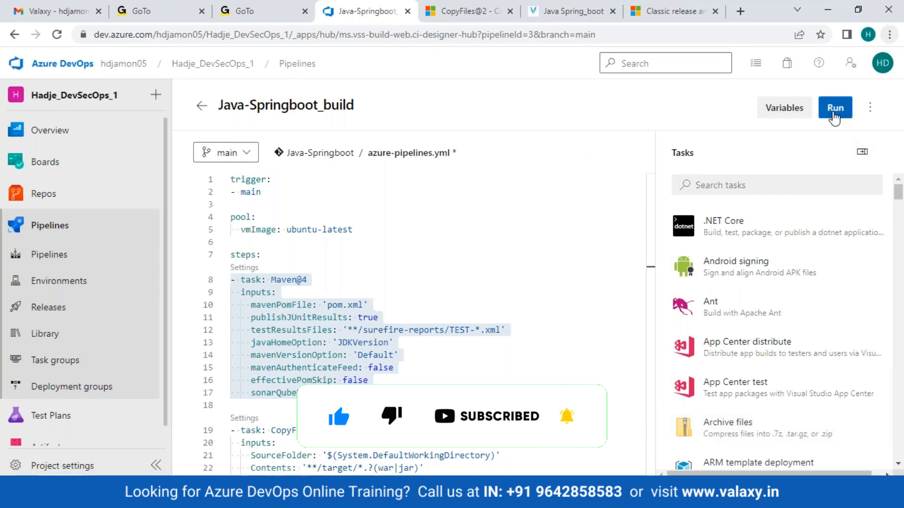
click(833, 113)
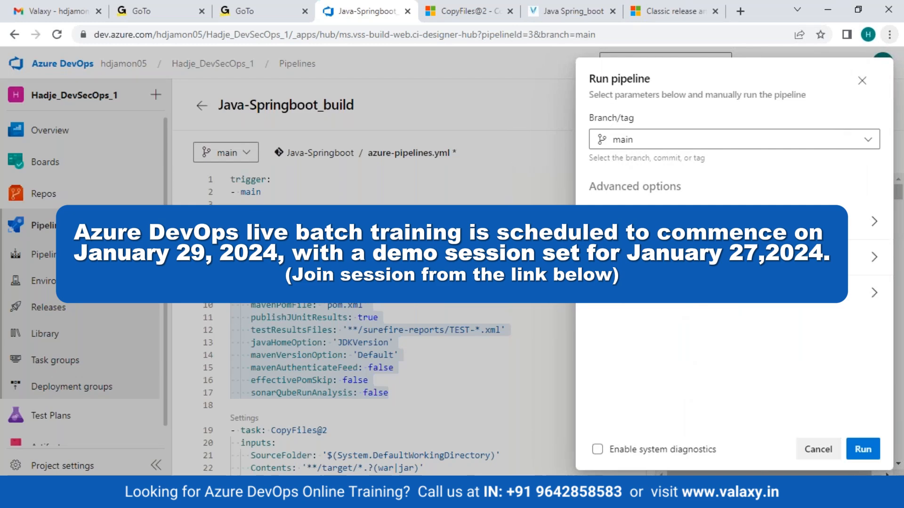
click(818, 449)
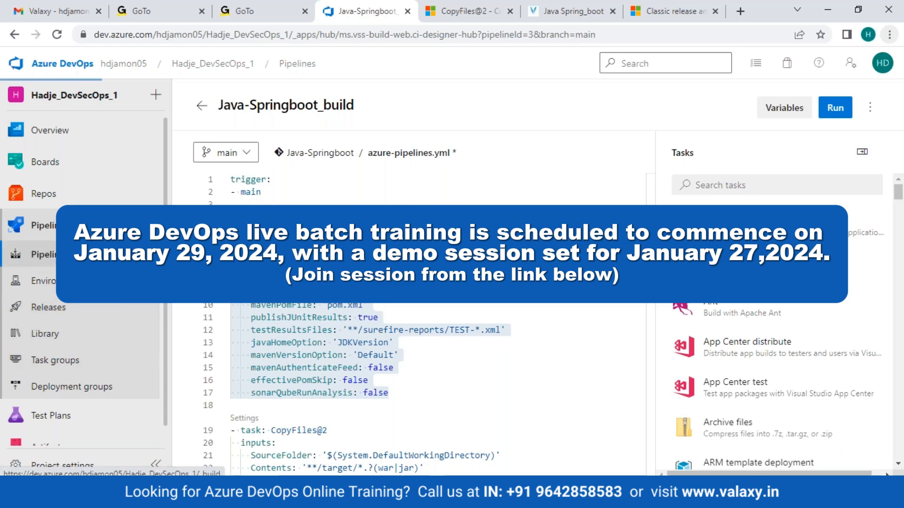
- Open the new run #20230410.3 from Pipelines and view its running job's log
click(61, 254)
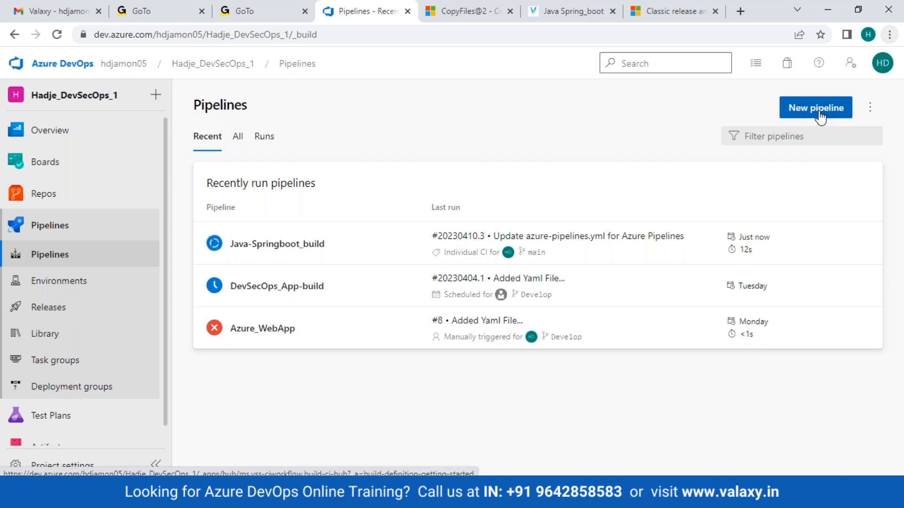
click(563, 237)
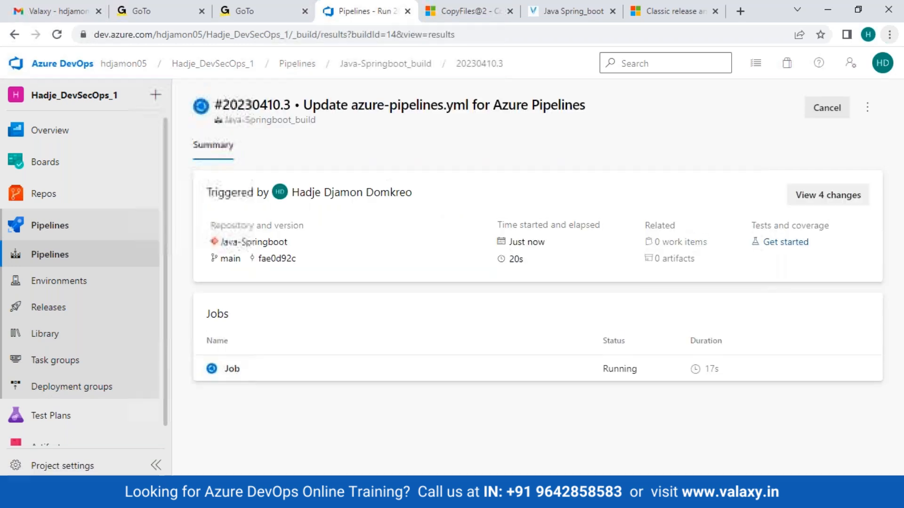
click(218, 373)
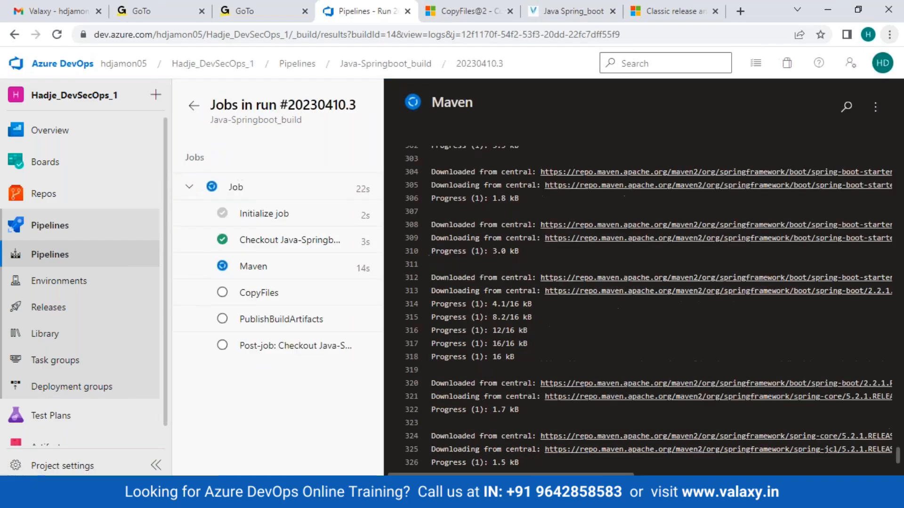